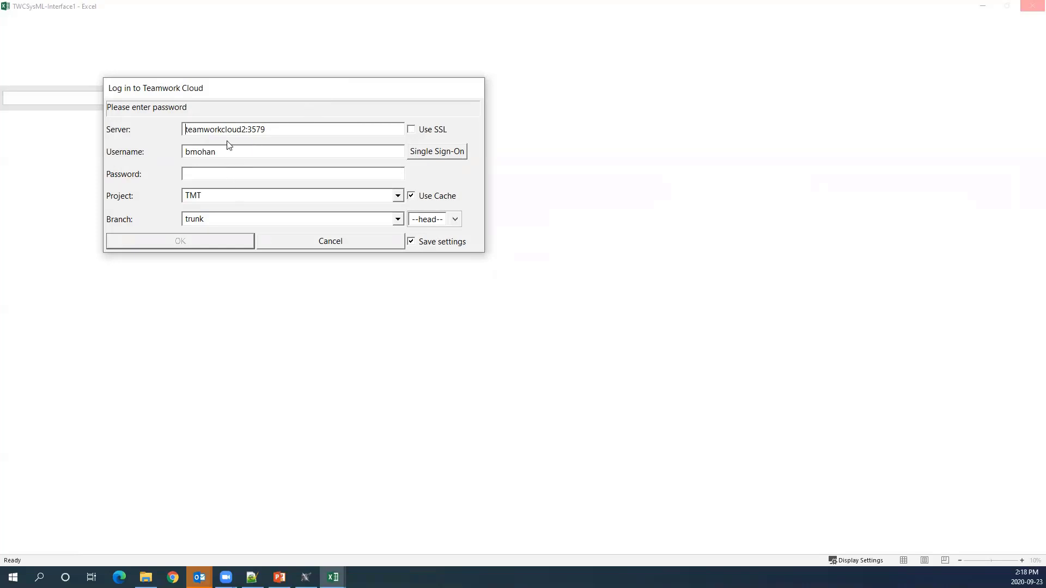
Step: Enter the account password for the Teamwork Cloud login and choose the TWCSysML project
click(249, 172)
text(******)
key(Tab)
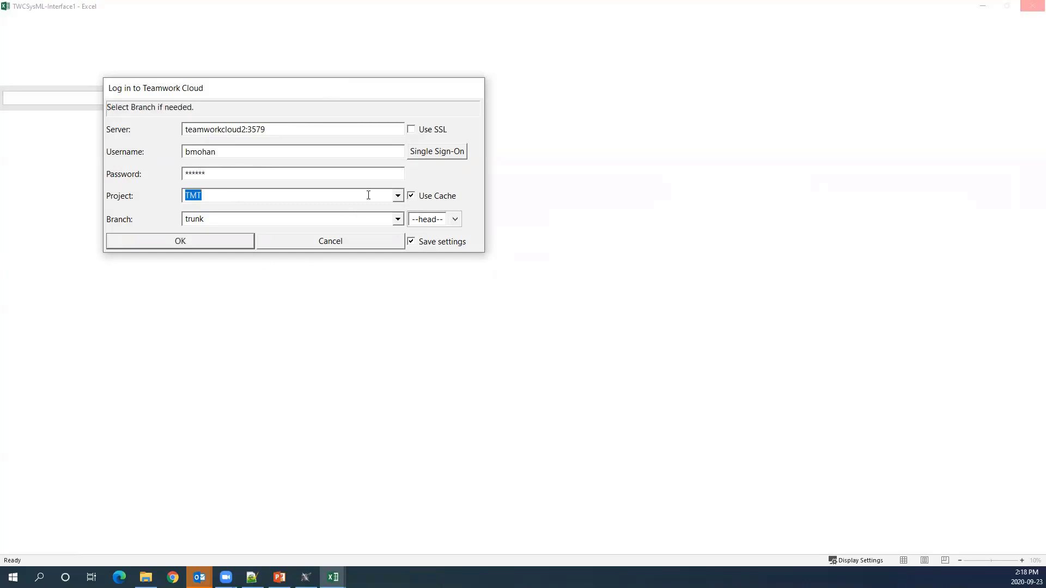
key(BackSpace)
click(398, 195)
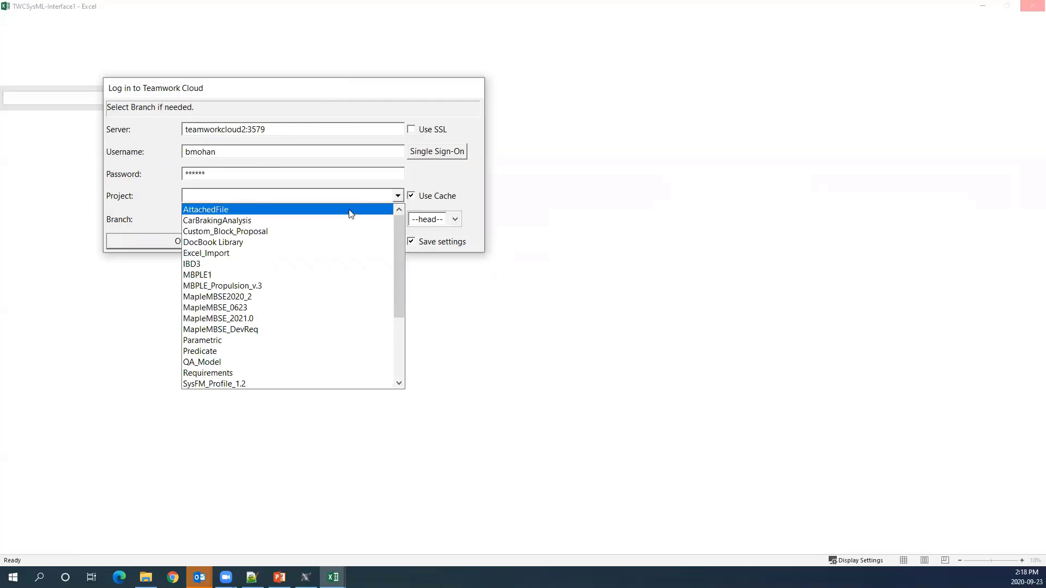
scroll(313, 232, down, 3)
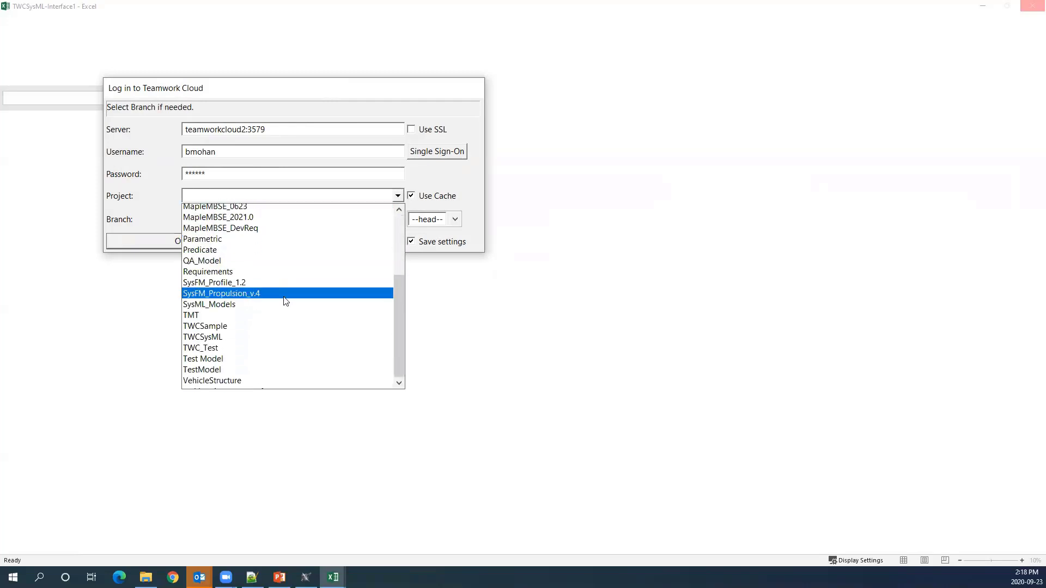
click(216, 329)
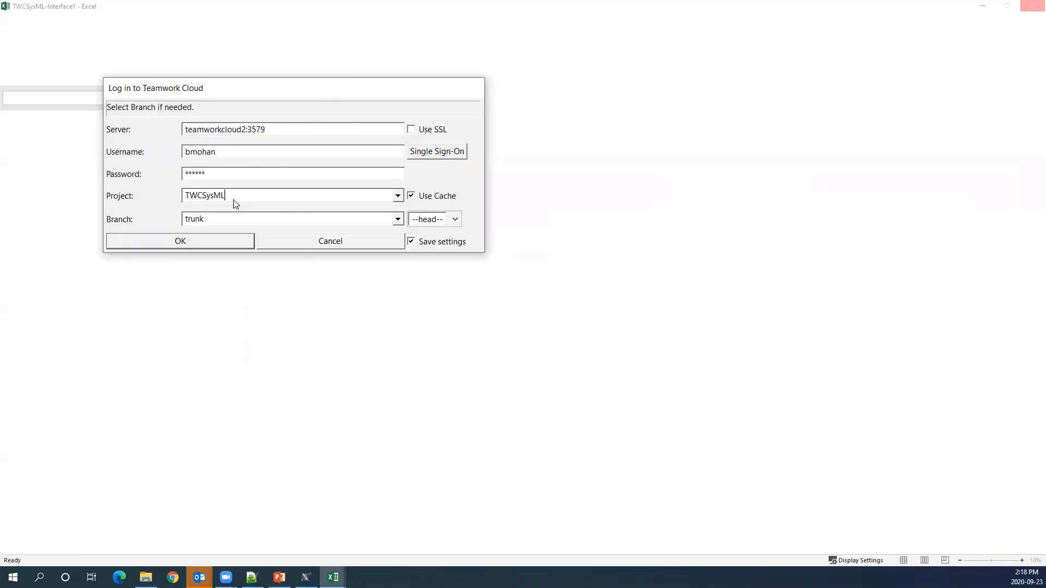
Step: Check the available branches, keep trunk, and log in to Teamwork Cloud
click(240, 220)
click(394, 220)
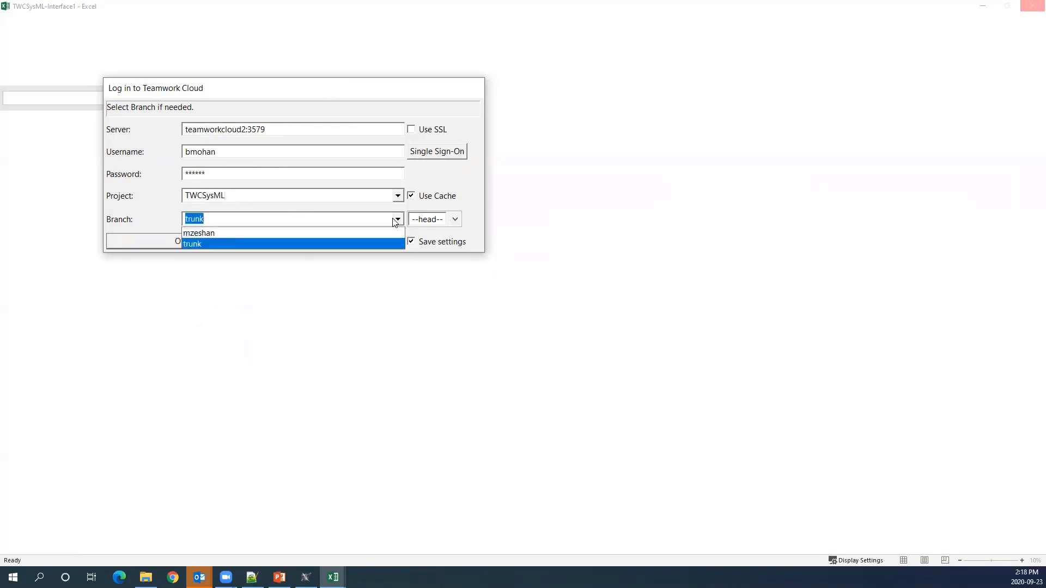
click(394, 221)
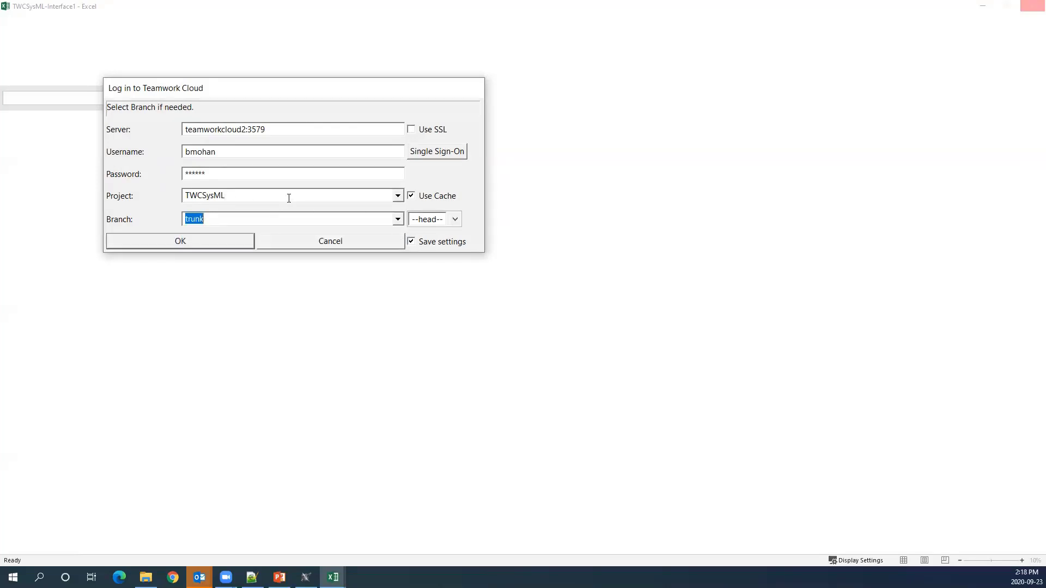
click(213, 217)
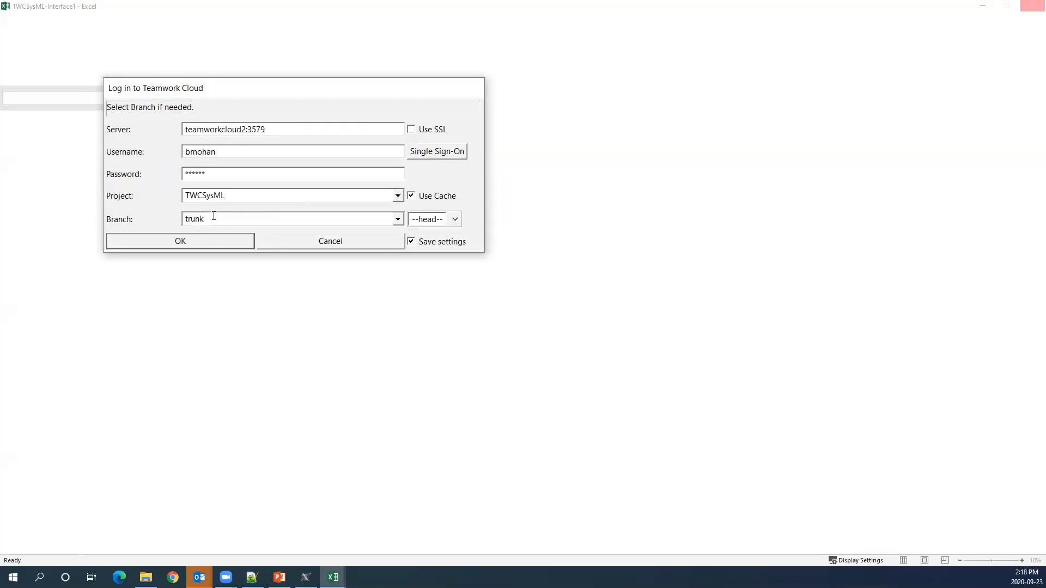
click(191, 238)
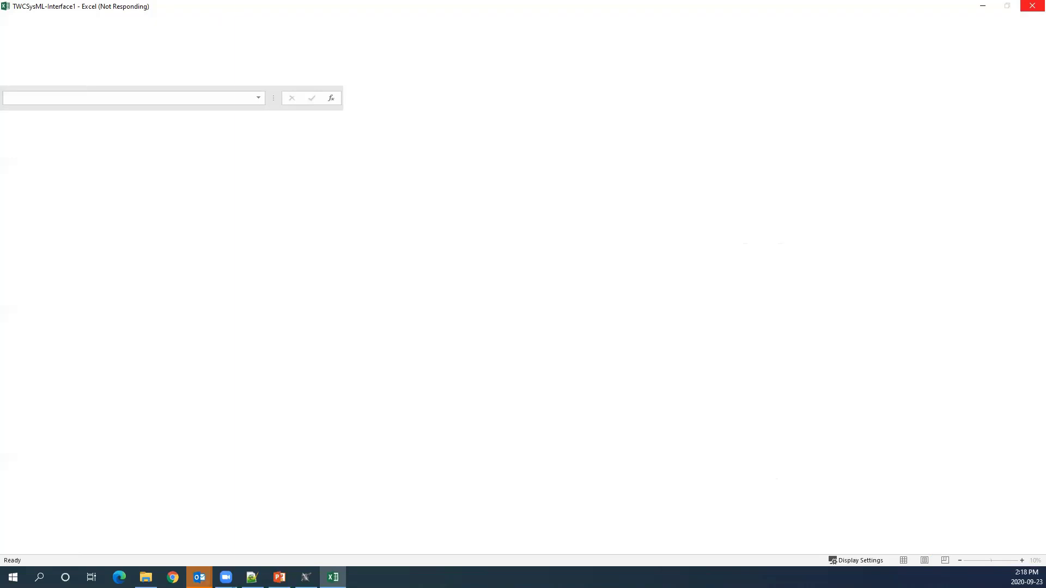
Step: Switch to Cameo Systems Modeler and make TWCSysML/trunk the active project
click(306, 578)
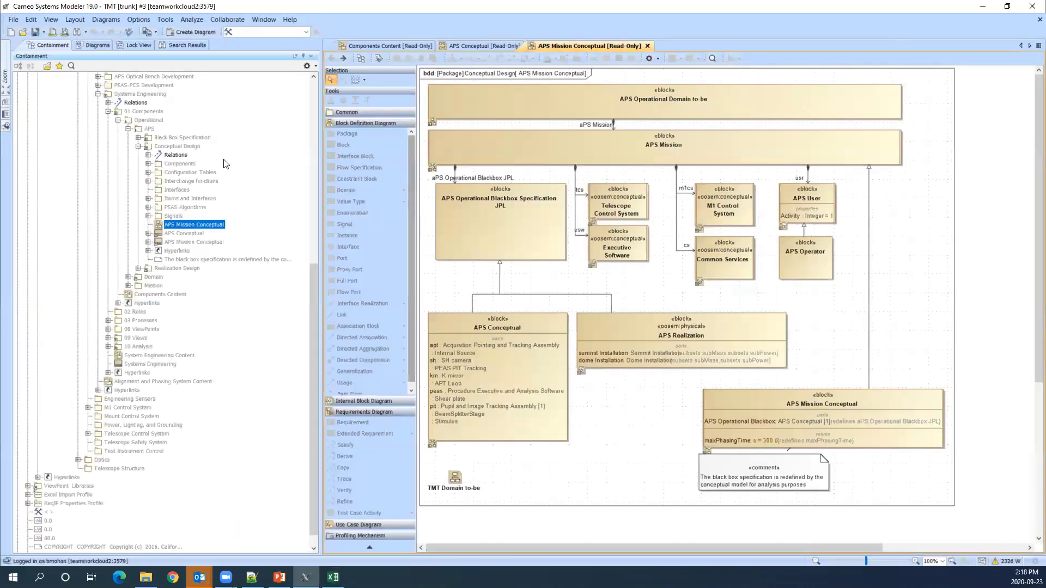
click(156, 33)
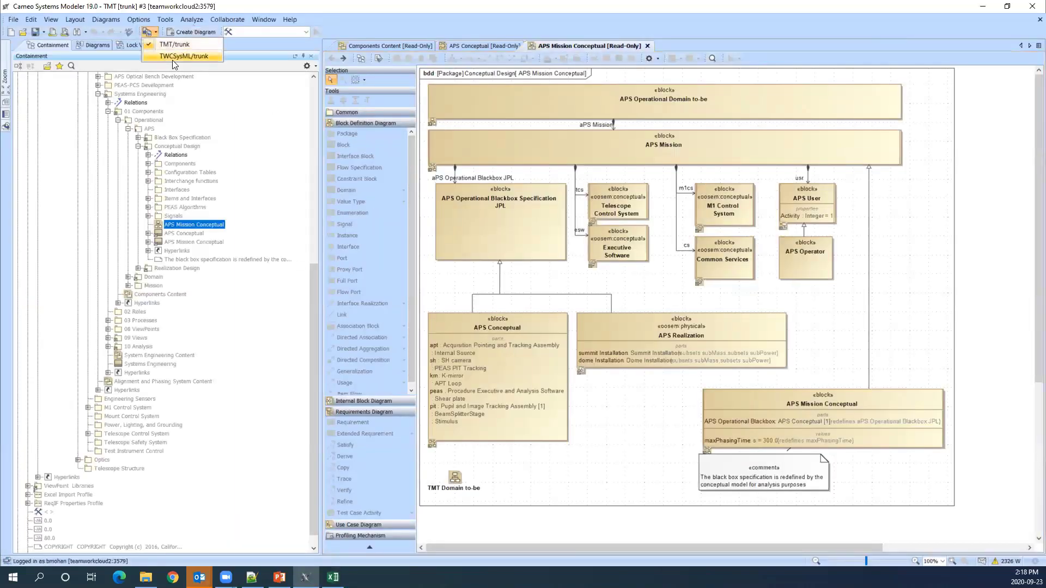
click(172, 57)
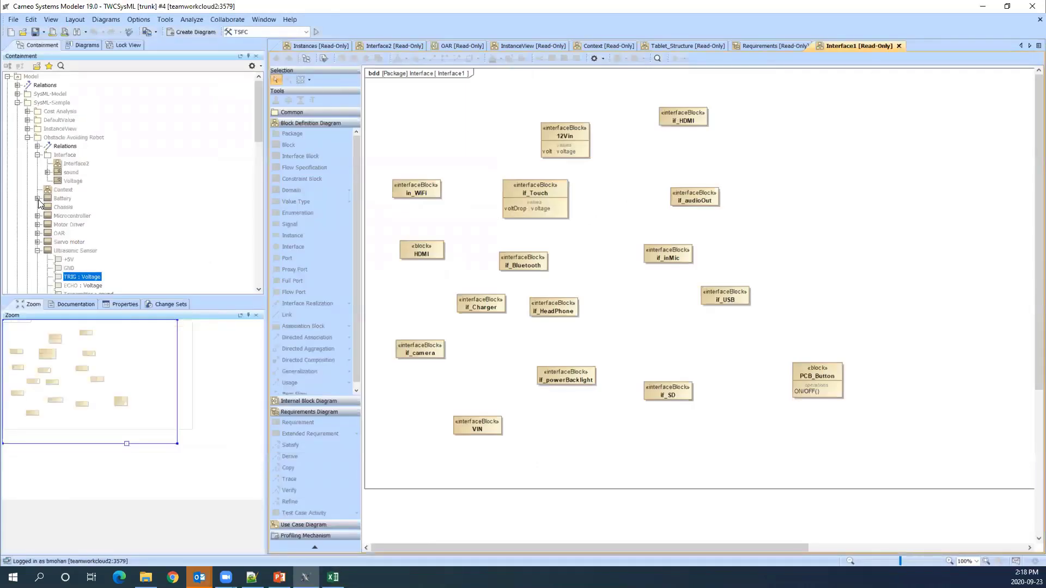
Step: Select the Obstacle Avoiding Robot package and view the open OAR, Interface2 and Instances diagrams
click(61, 138)
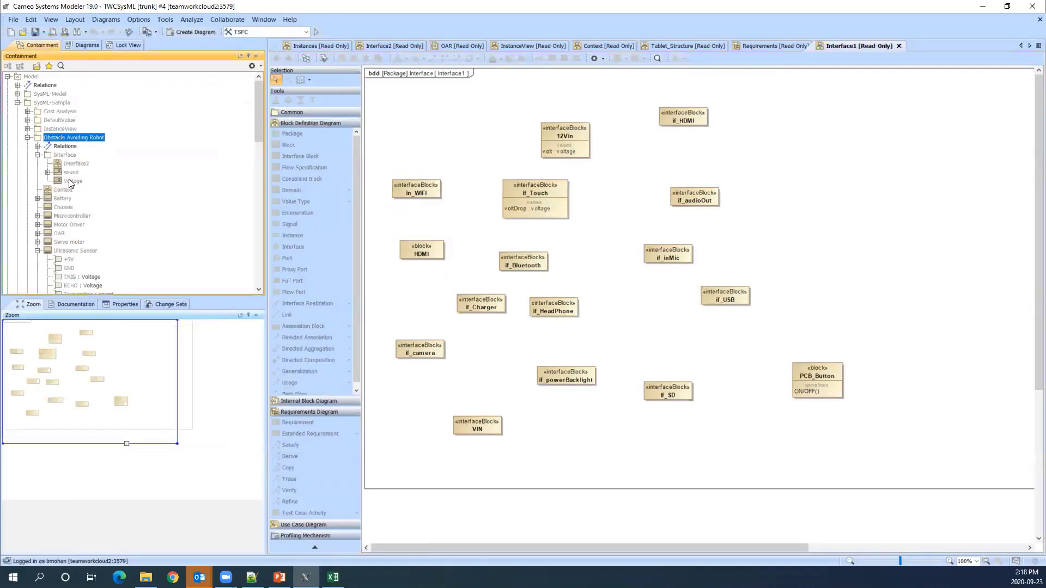
scroll(61, 139, down, 1)
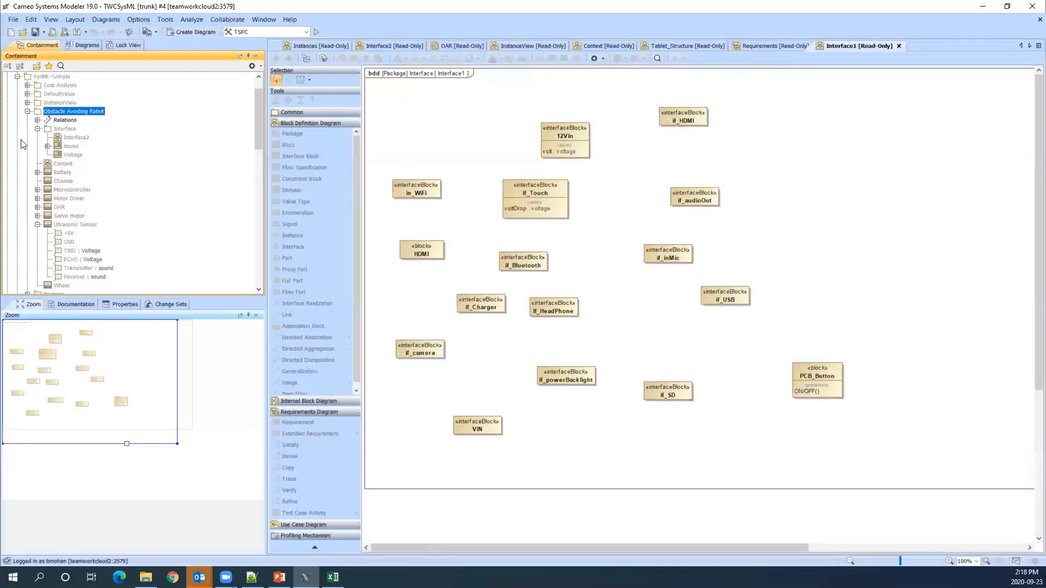
click(443, 46)
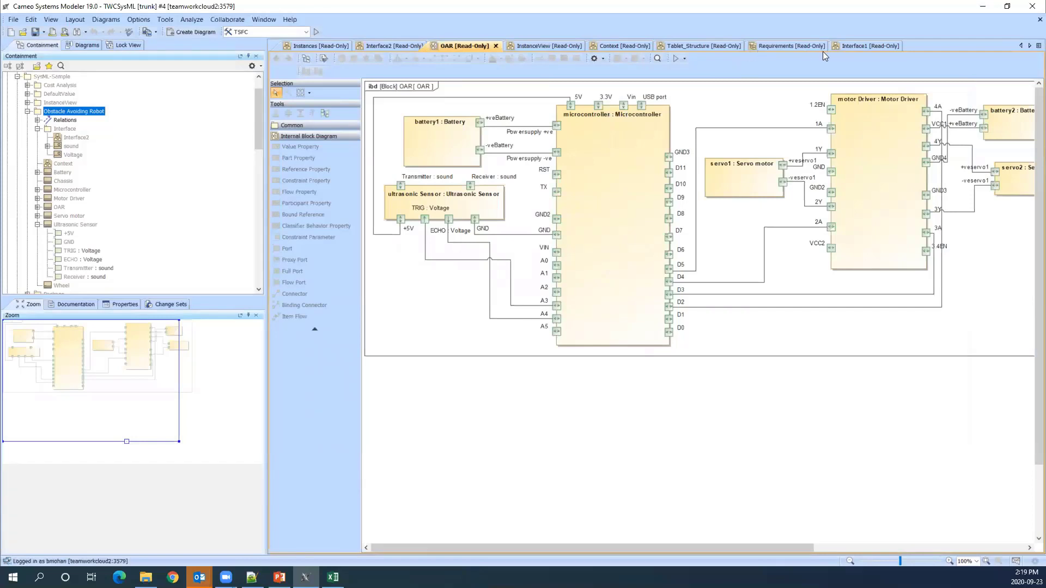
click(387, 46)
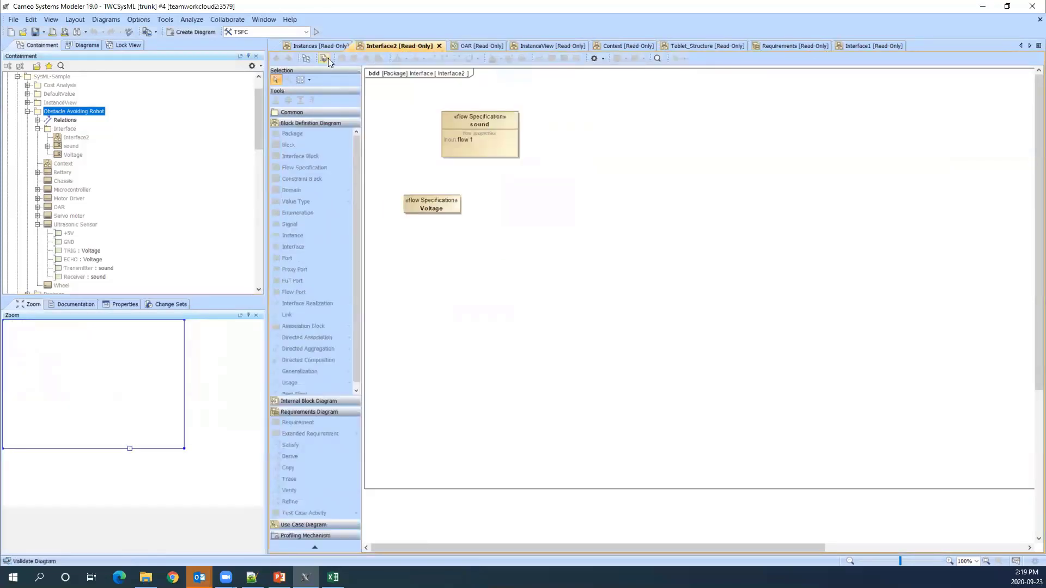
click(318, 46)
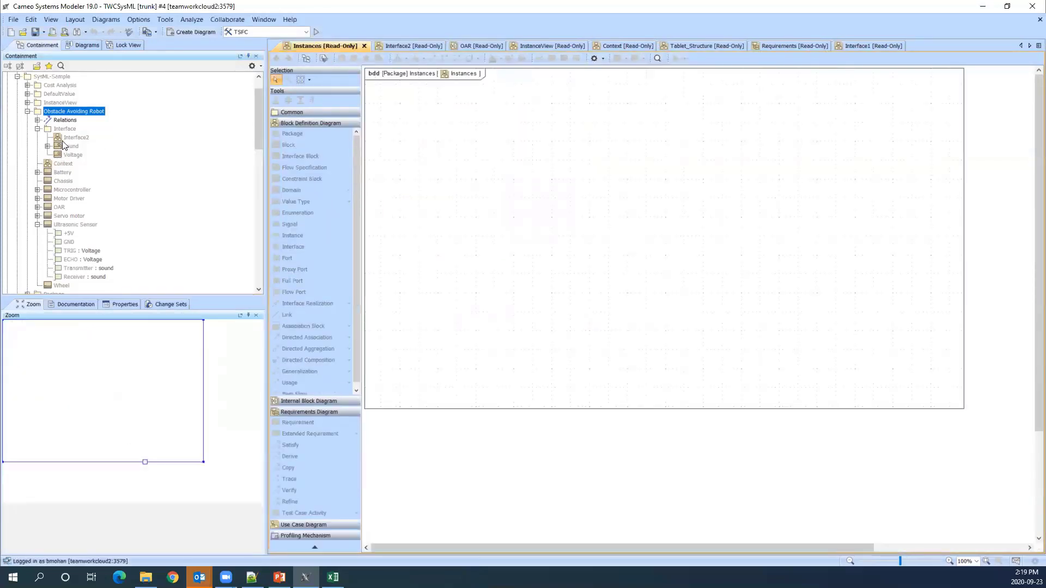
Step: Open the Context diagram of the Obstacle Avoiding Robot package and examine its block structure
scroll(52, 174, down, 4)
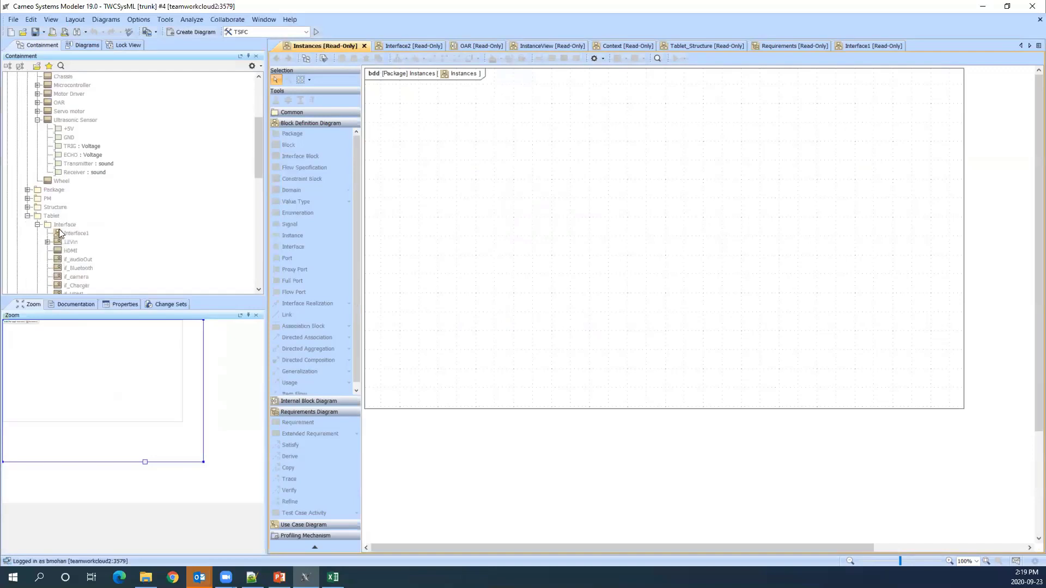
scroll(32, 199, up, 4)
click(72, 138)
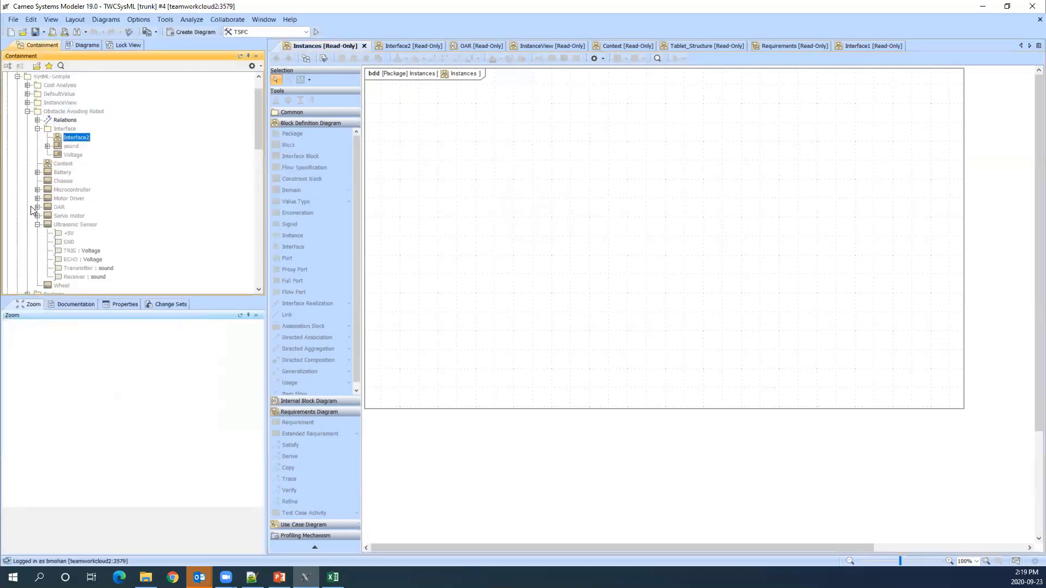
double_click(64, 163)
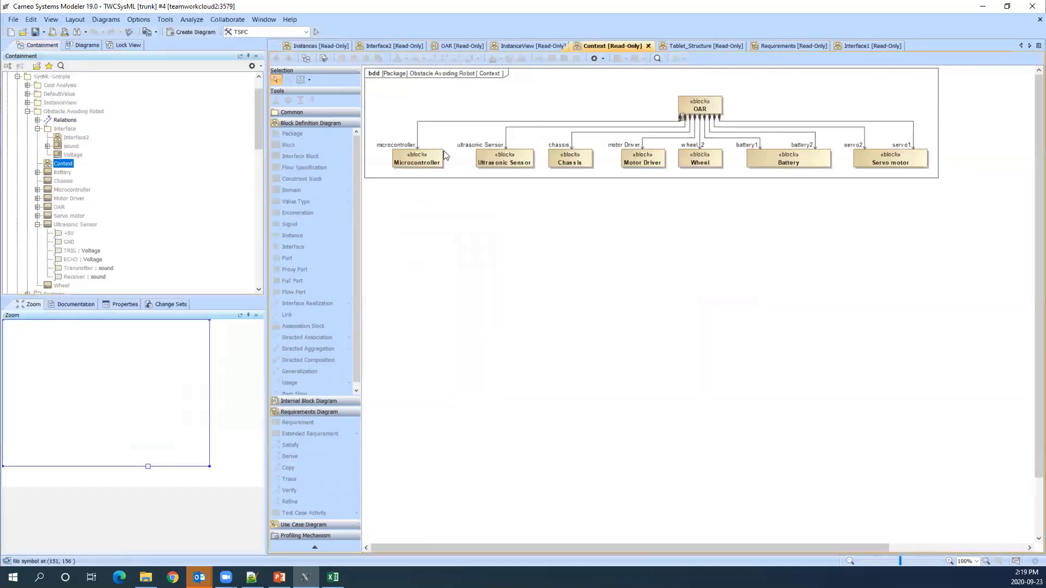
key(ctrl+a)
click(950, 192)
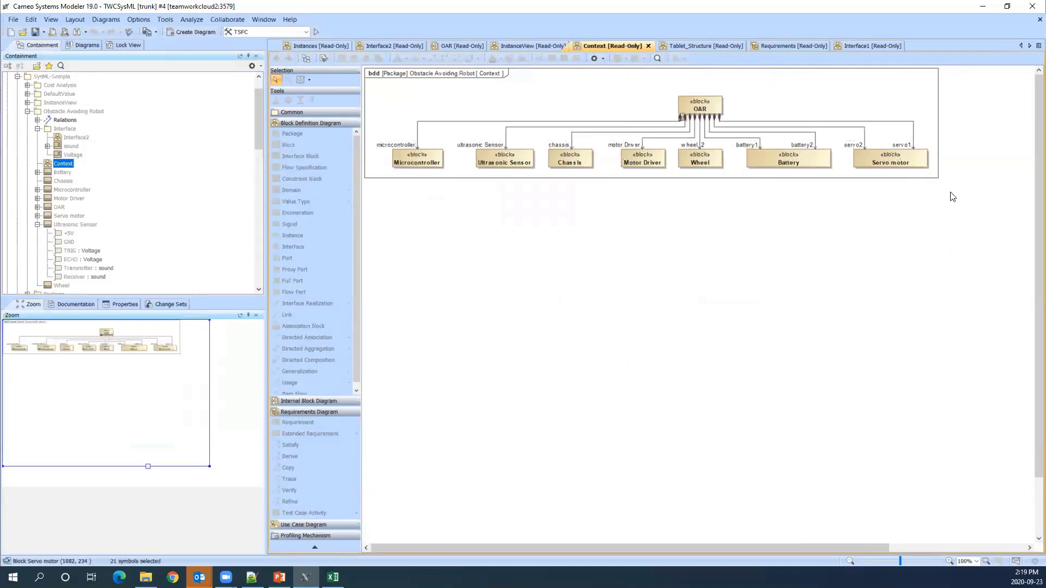
Step: Open the Tablet package's Interface1 diagram, followed by the Tablet_Logical diagram under Structure_Logical
scroll(60, 180, down, 10)
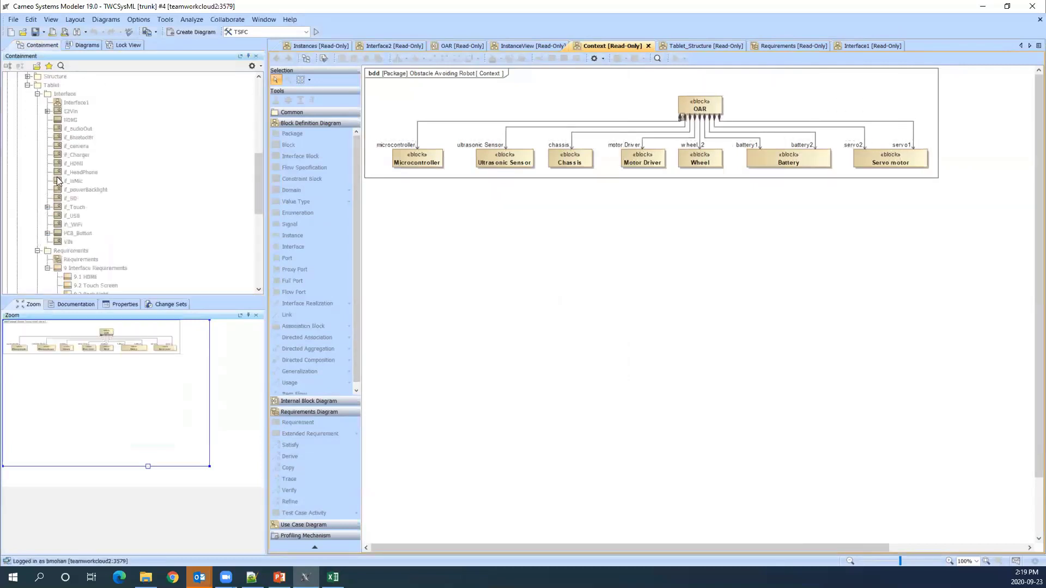
double_click(71, 102)
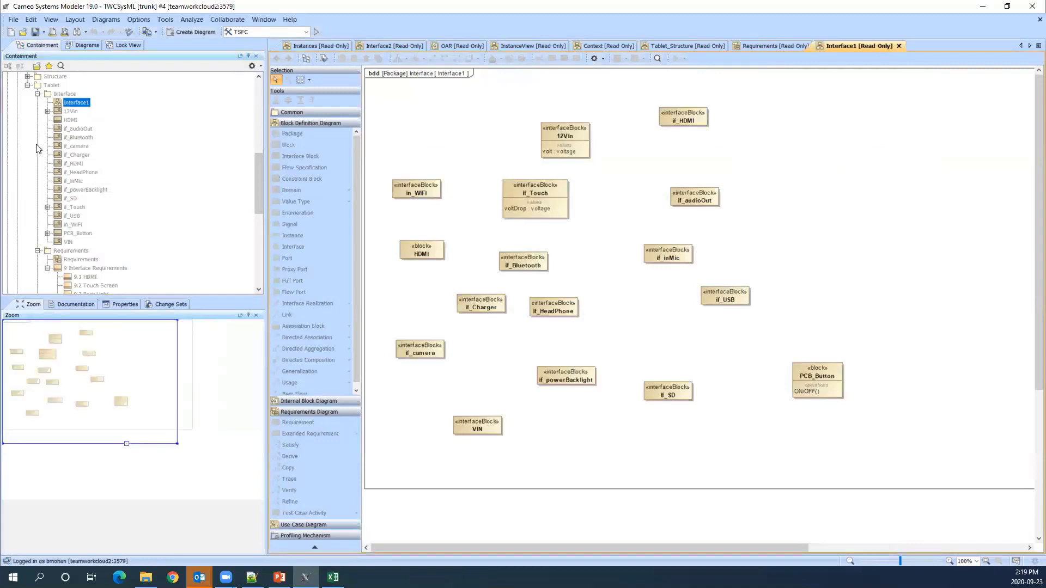
scroll(58, 121, down, 4)
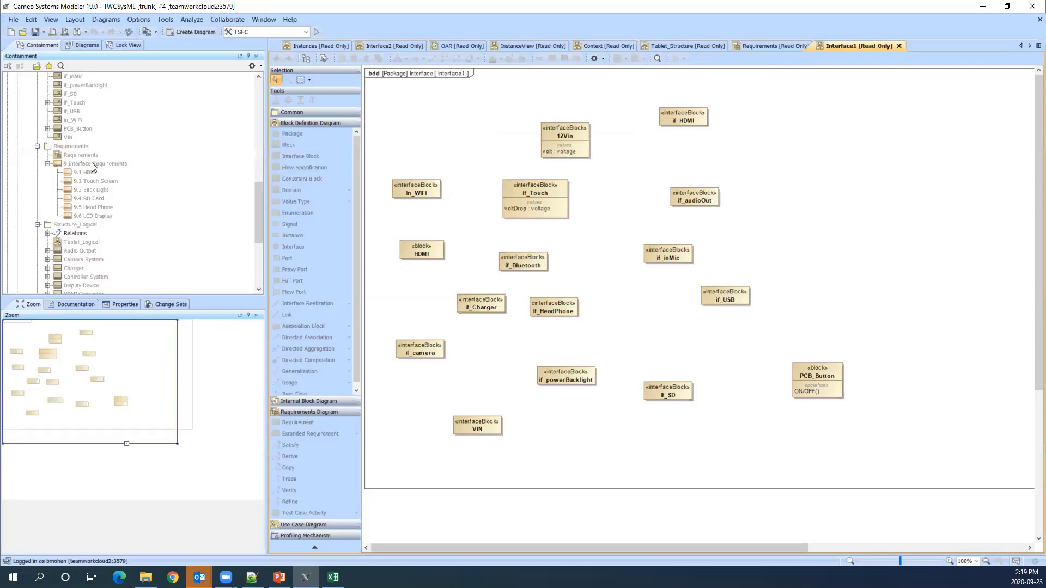
click(66, 241)
double_click(65, 239)
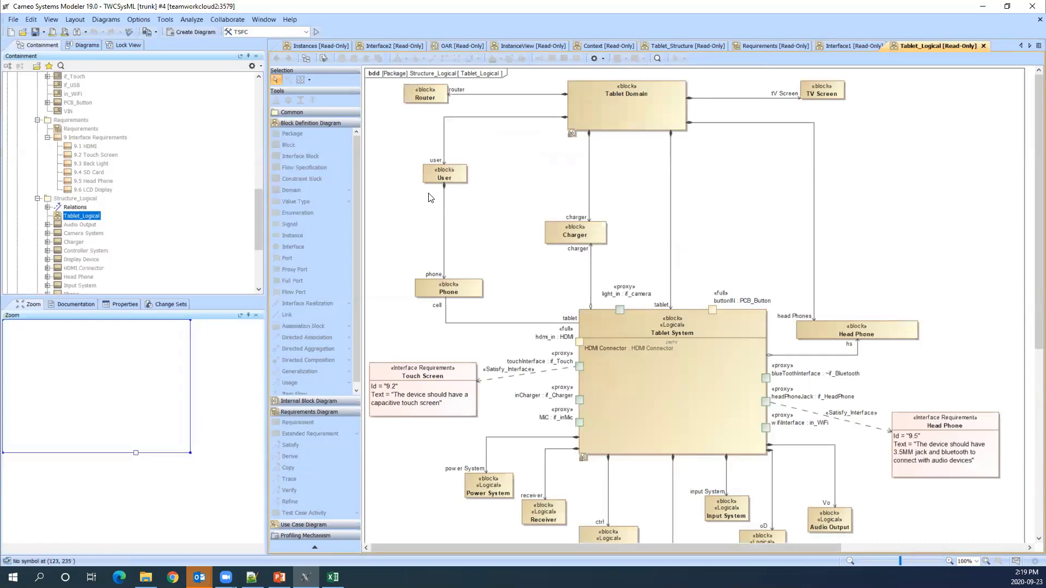
Step: Look over the Tablet_Logical diagram, expand the Structure_Physical package and select Tablet_Structure
scroll(430, 198, down, 3)
scroll(41, 241, down, 5)
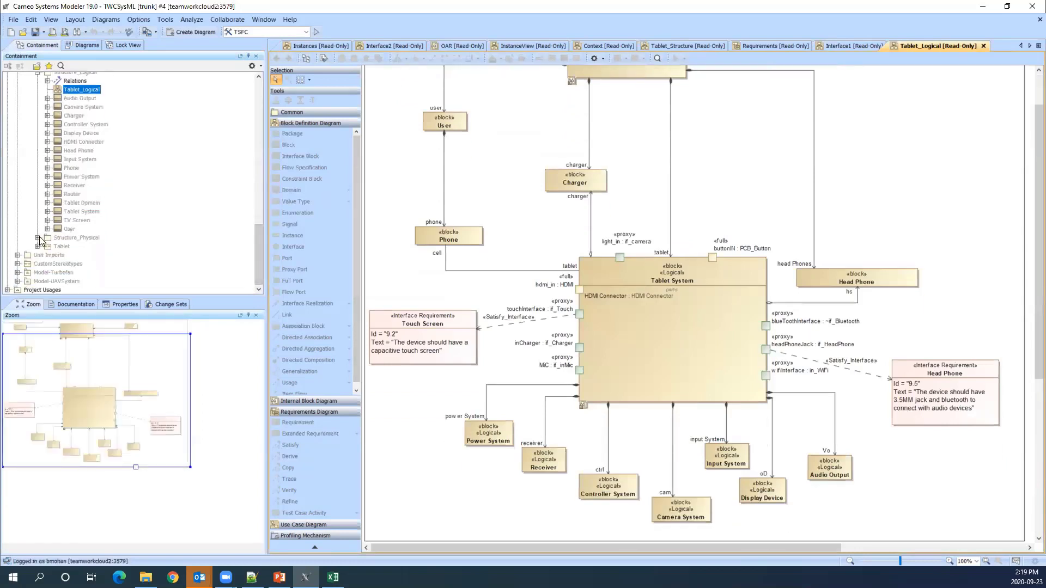
click(37, 238)
click(78, 105)
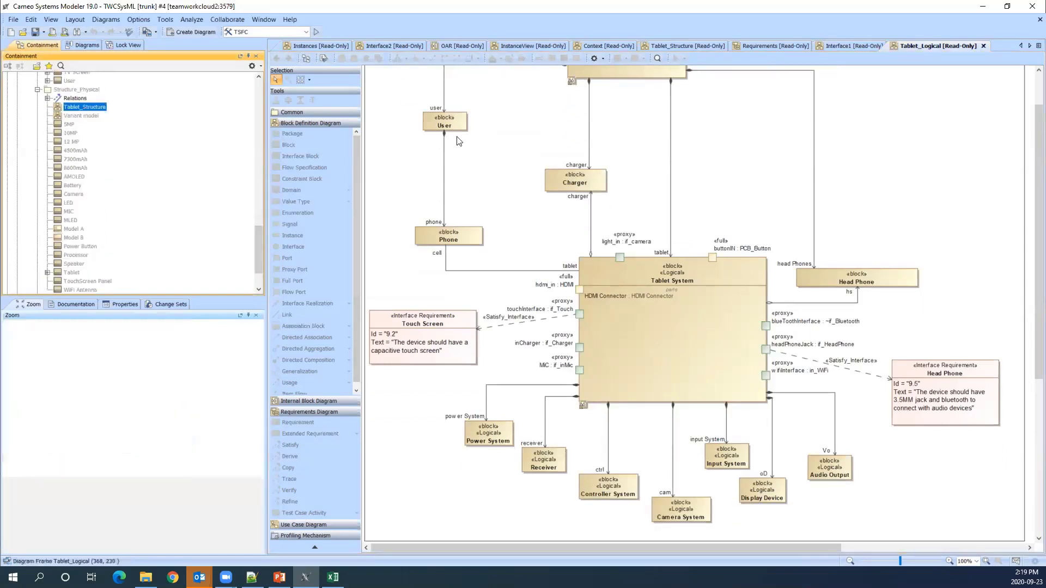
scroll(571, 200, up, 3)
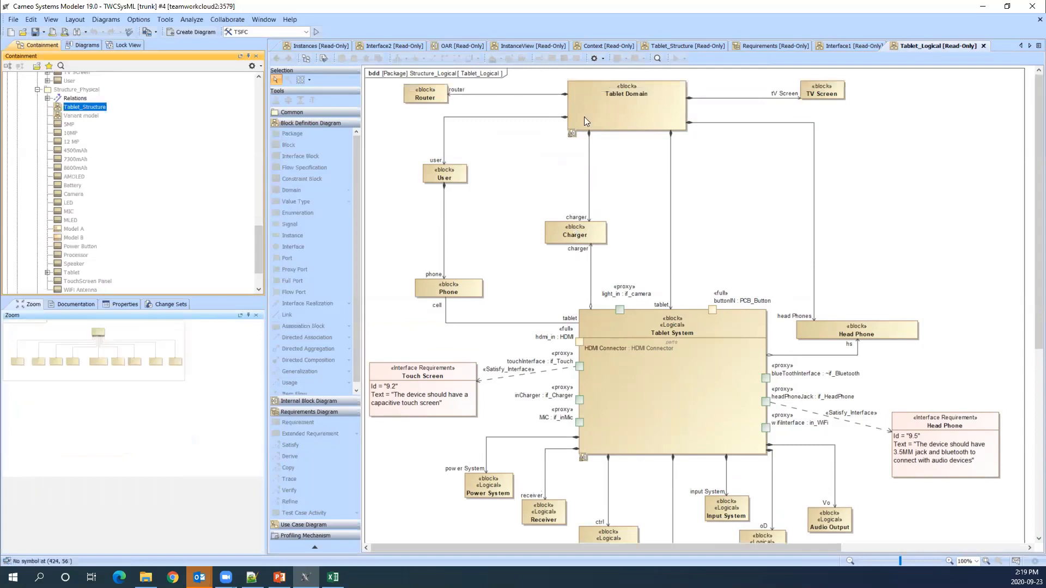
Step: Open the Tablet Domain internal block diagram and drill into its Tablet System part to inspect the ports
double_click(603, 108)
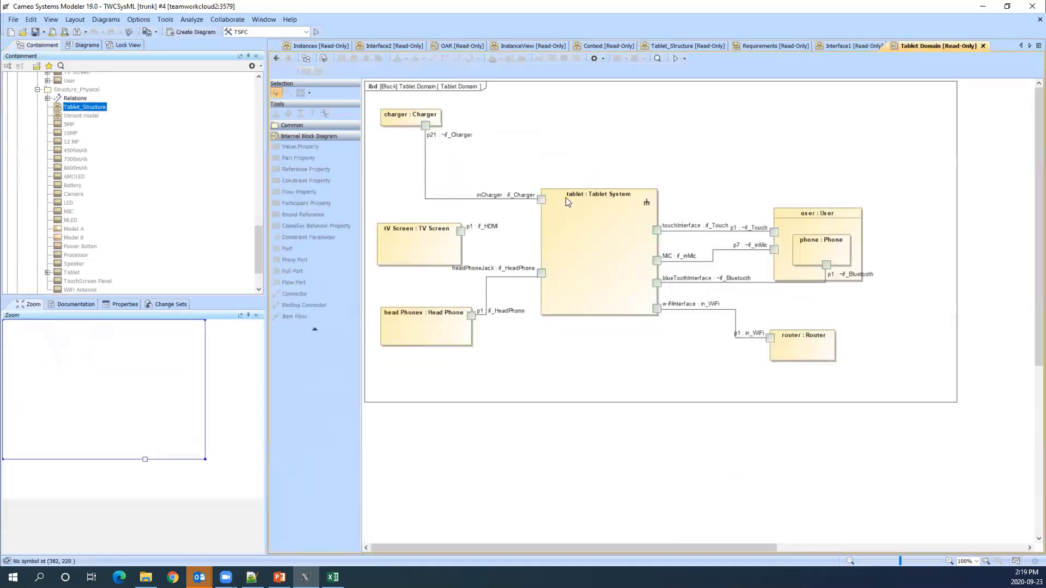
double_click(623, 226)
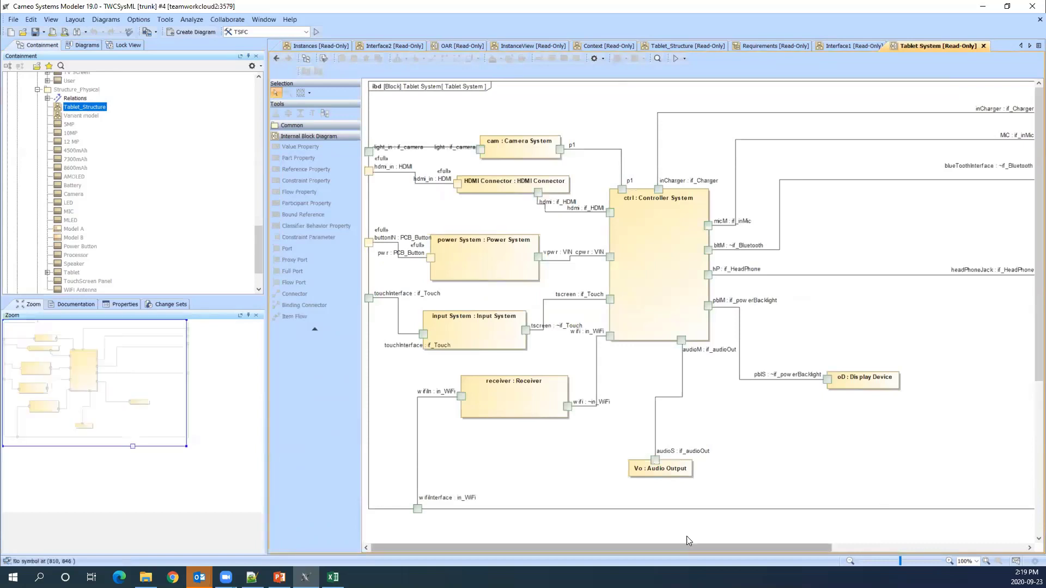
drag(708, 544, 568, 538)
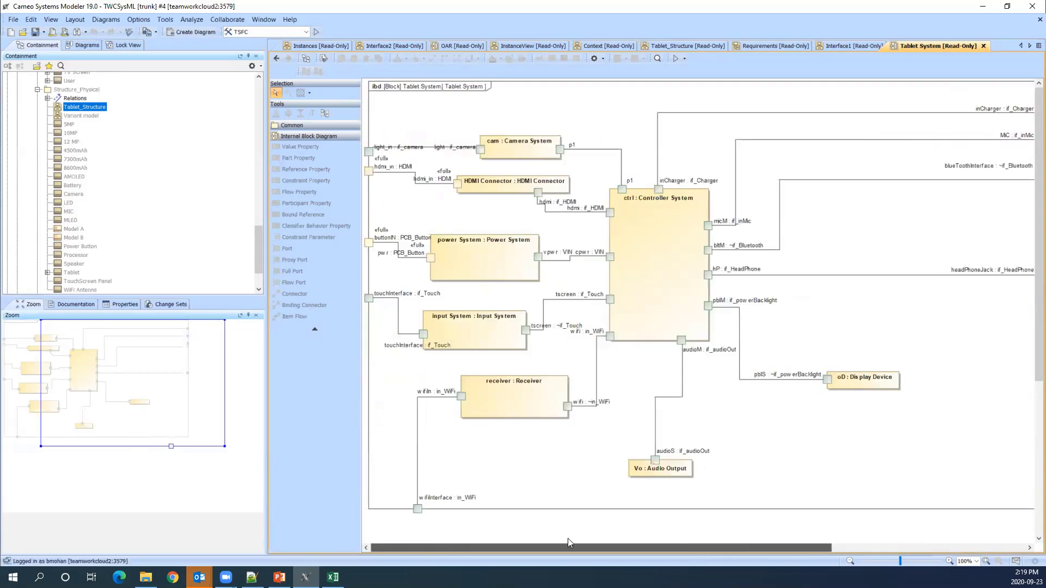
click(397, 258)
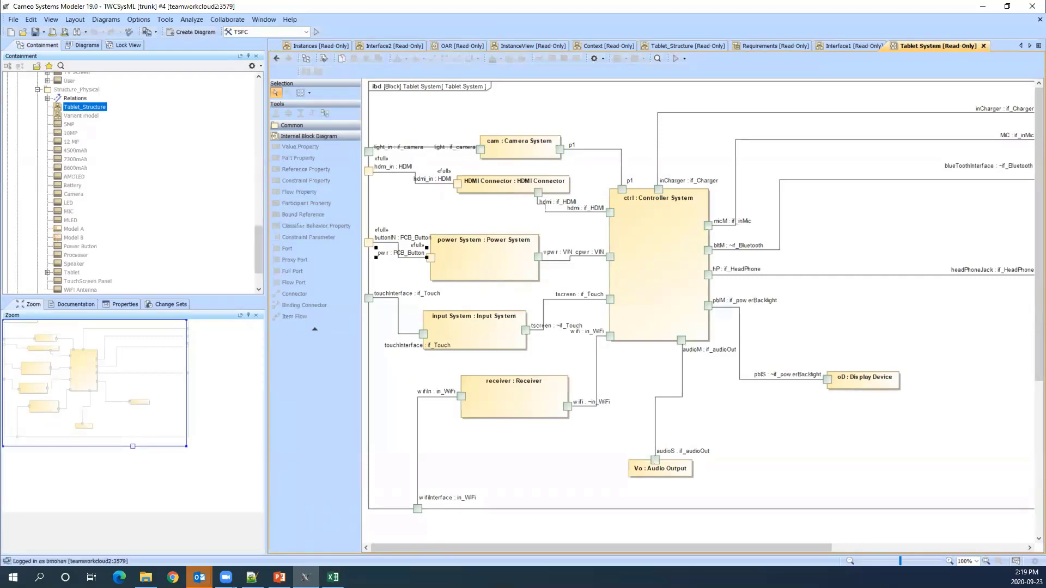
Step: Switch to the MapleMBSE workbook in Excel and look at the InterfaceClasses worksheet
click(333, 576)
click(102, 547)
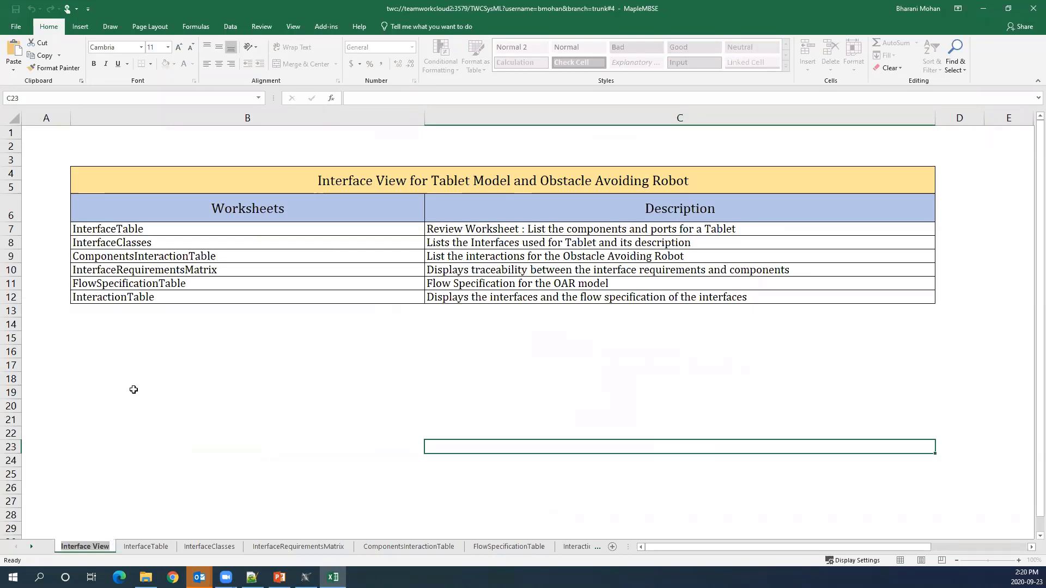
click(209, 546)
ctrl+click(163, 546)
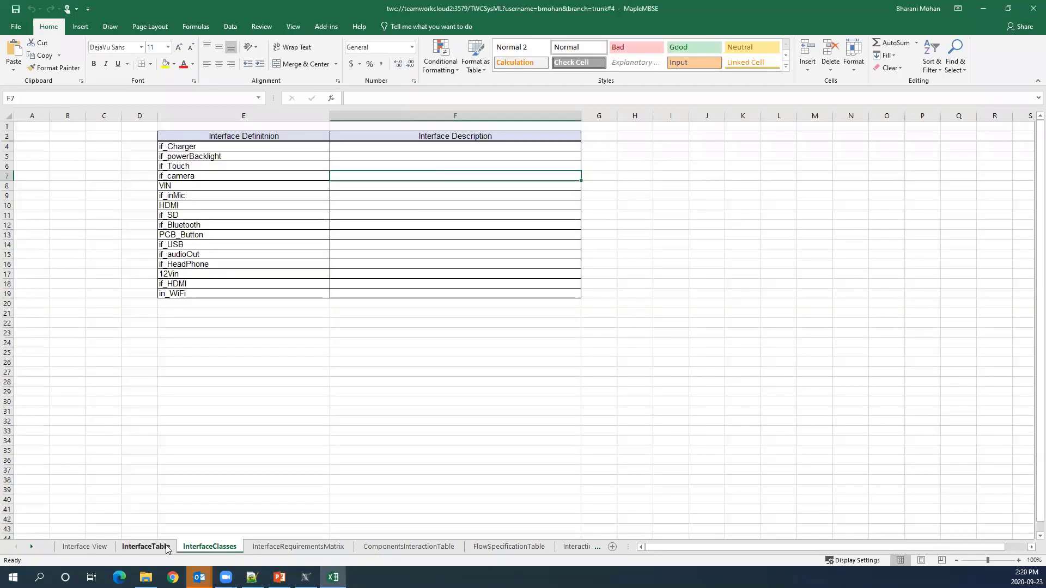
Step: Return to the Interface View worksheet and read through the listed worksheets and their descriptions
click(96, 547)
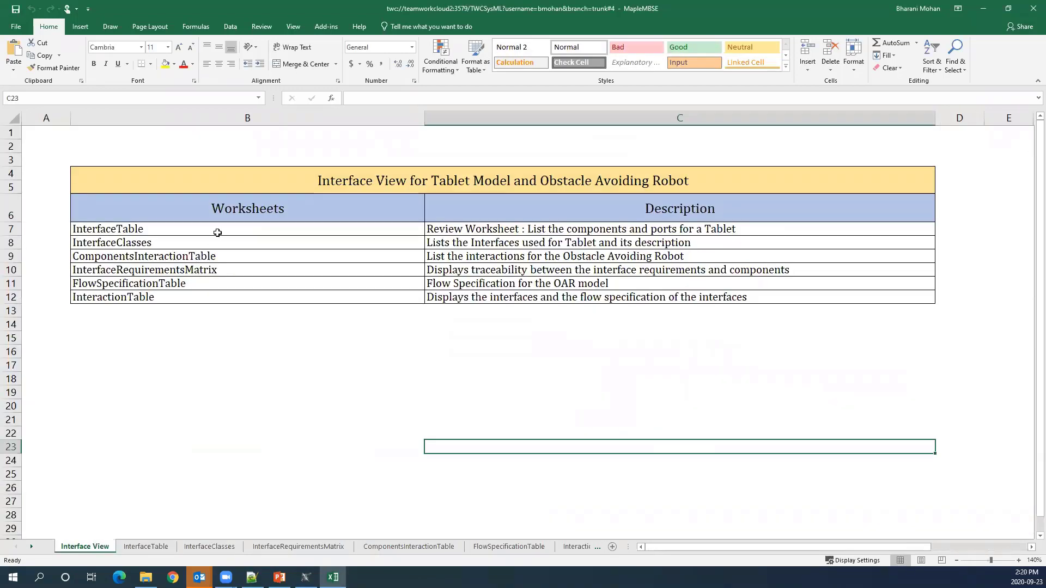
drag(217, 233, 250, 280)
click(344, 298)
click(479, 234)
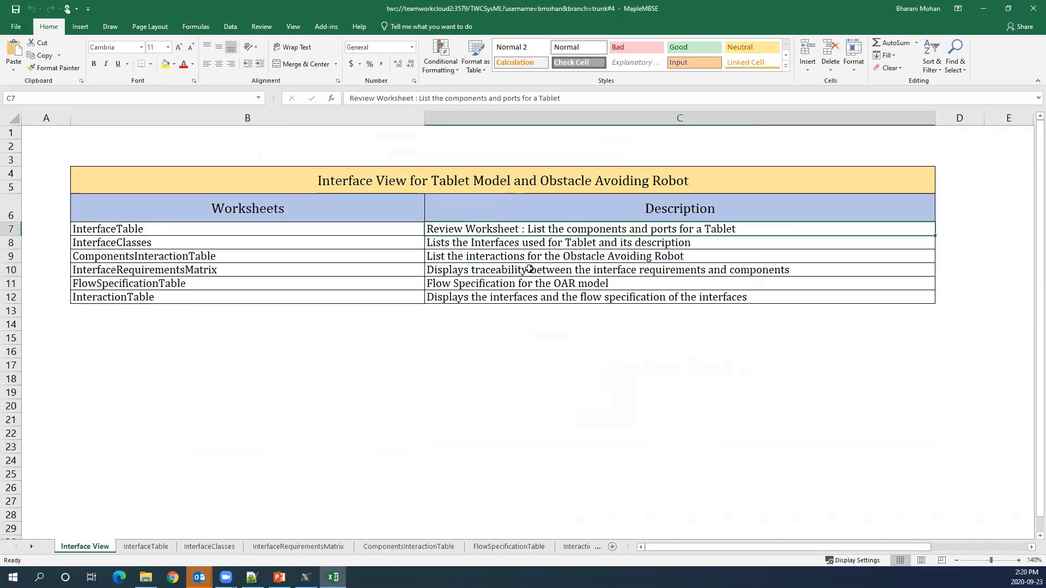
Step: Read the Interface View entries and descriptions for the InterfaceTable, InterfaceClasses and ComponentsInteractionTable worksheets
click(381, 233)
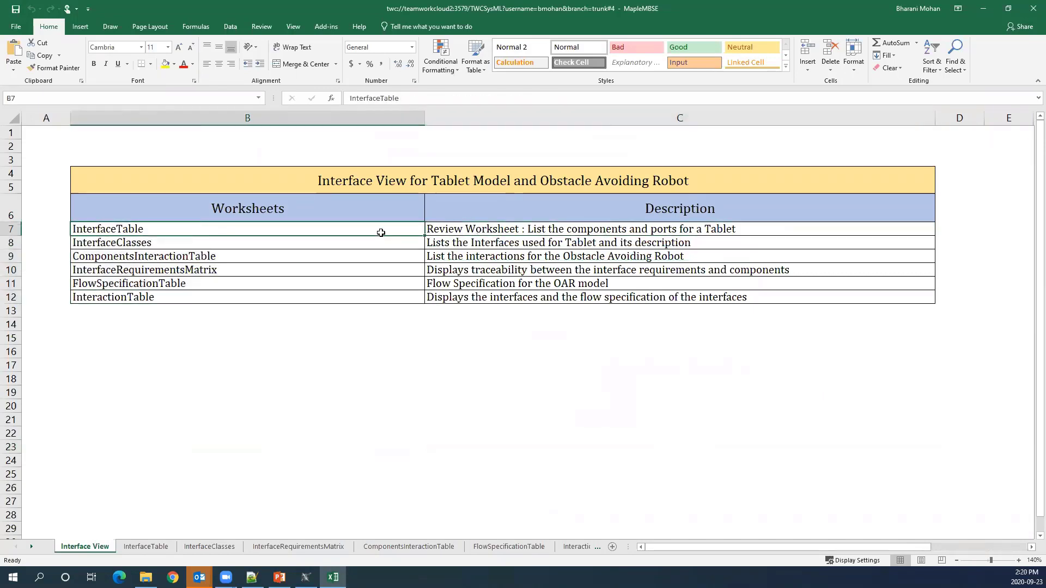
click(475, 228)
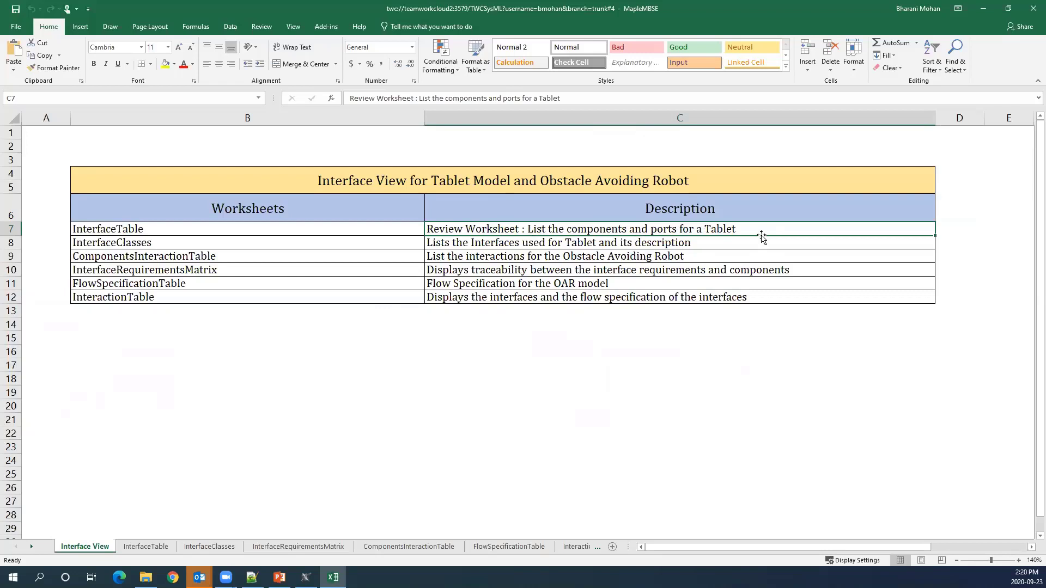
click(507, 246)
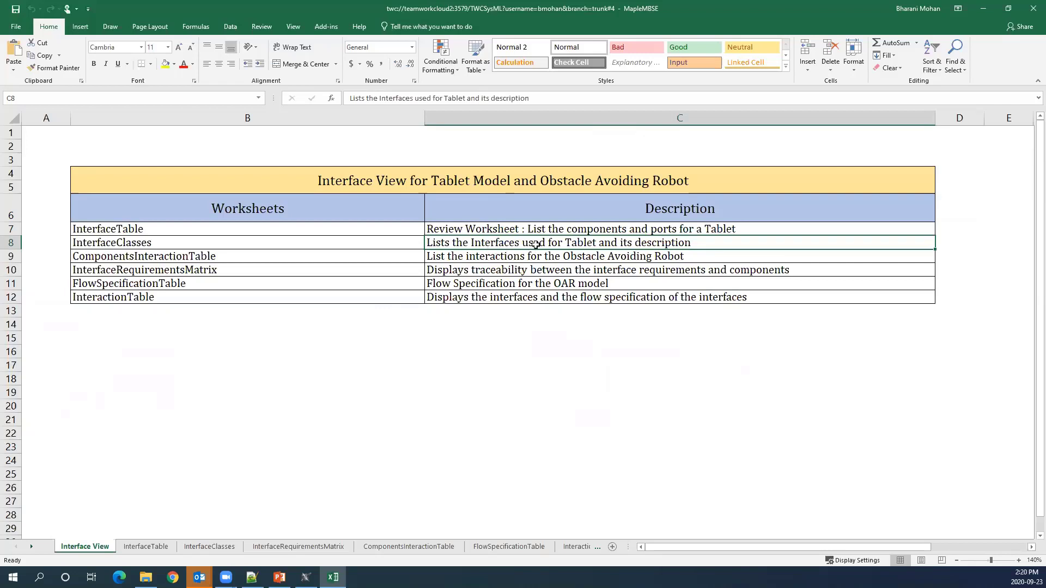
click(683, 229)
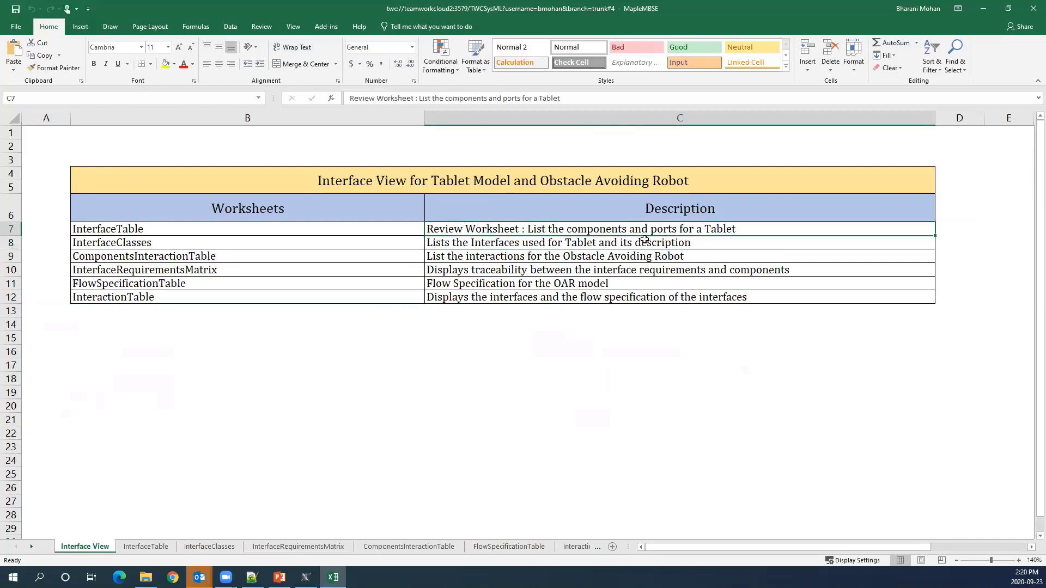
click(208, 254)
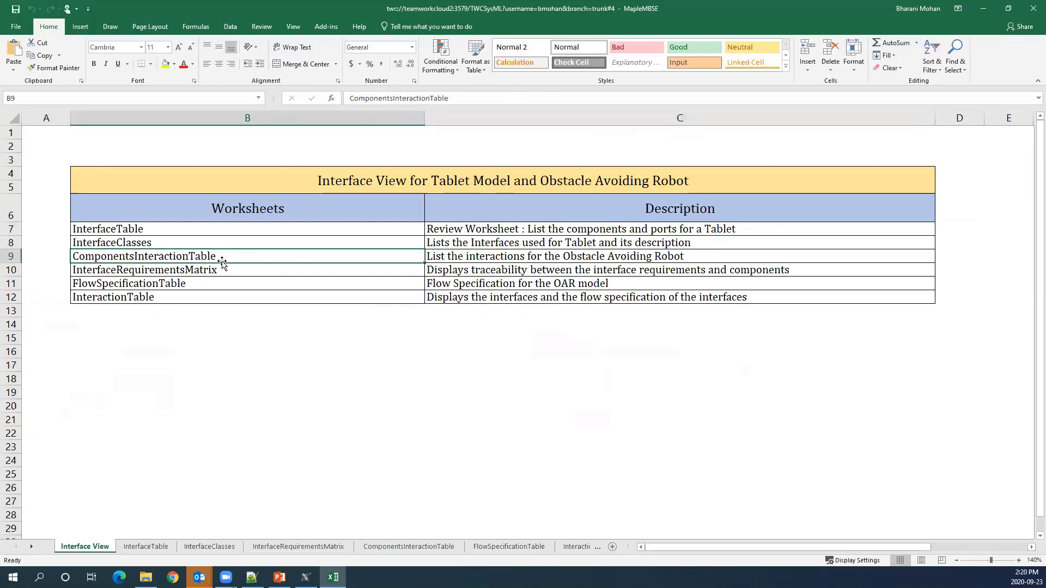
click(485, 258)
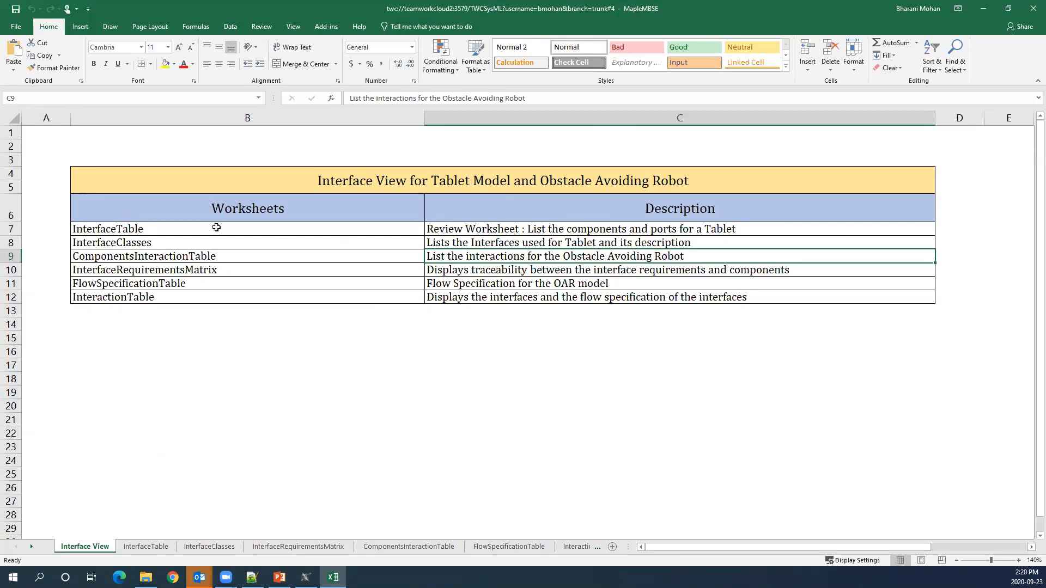
click(677, 230)
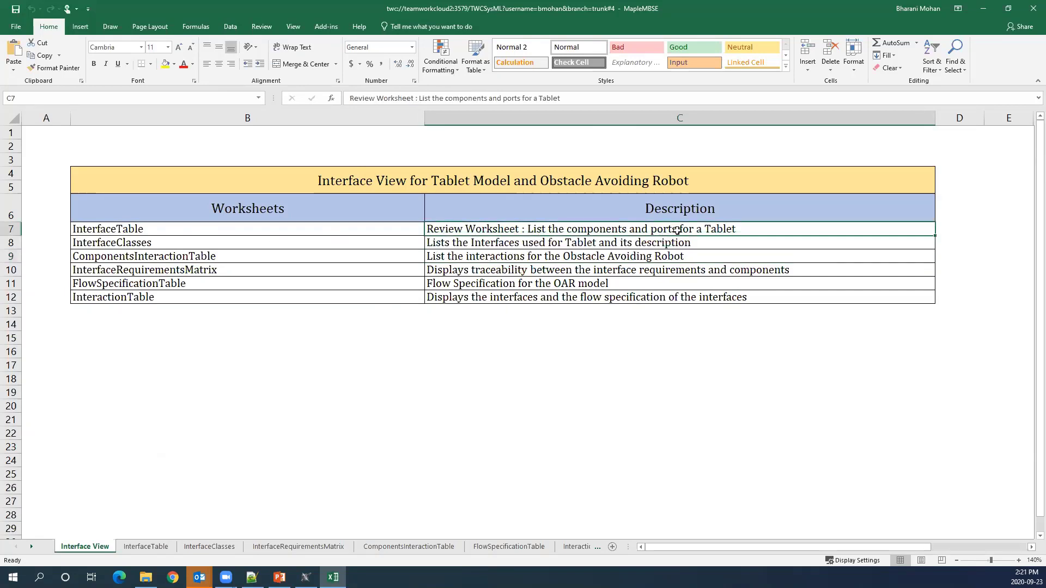
Step: Read the Interface View entries for the InterfaceRequirementsMatrix, FlowSpecificationTable and InteractionTable worksheets
click(459, 269)
click(254, 271)
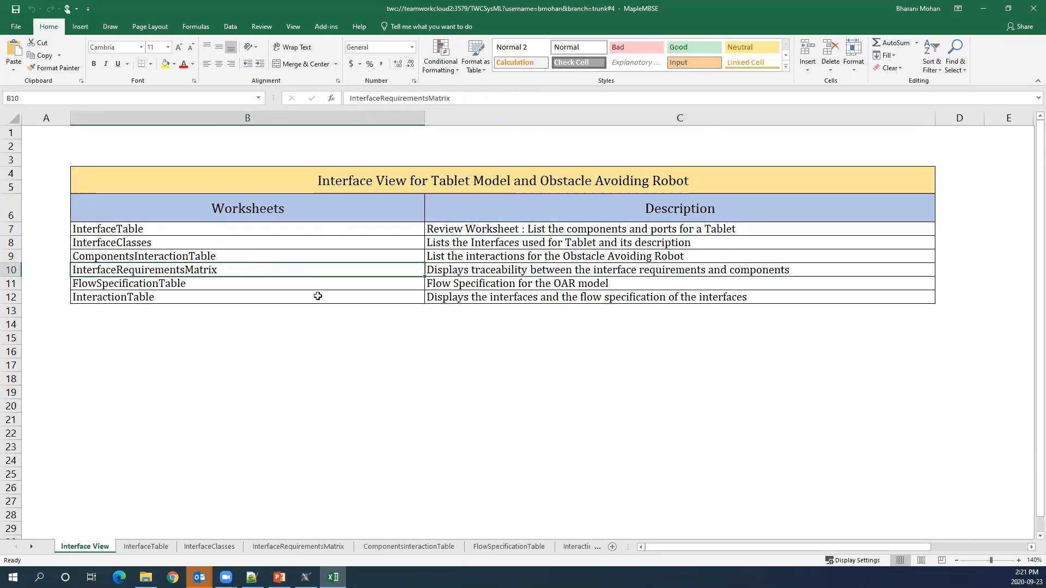
click(684, 265)
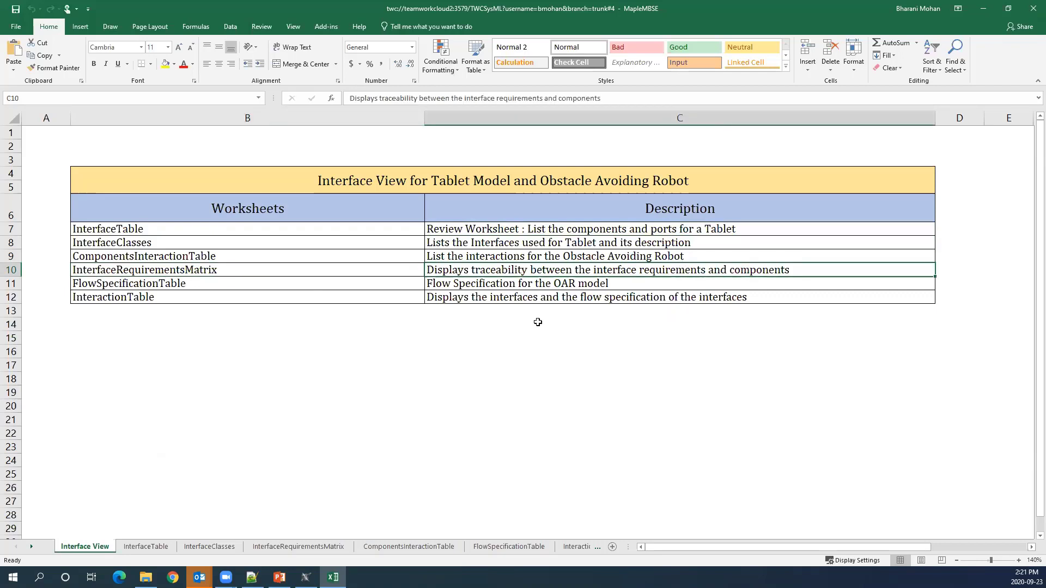
click(234, 283)
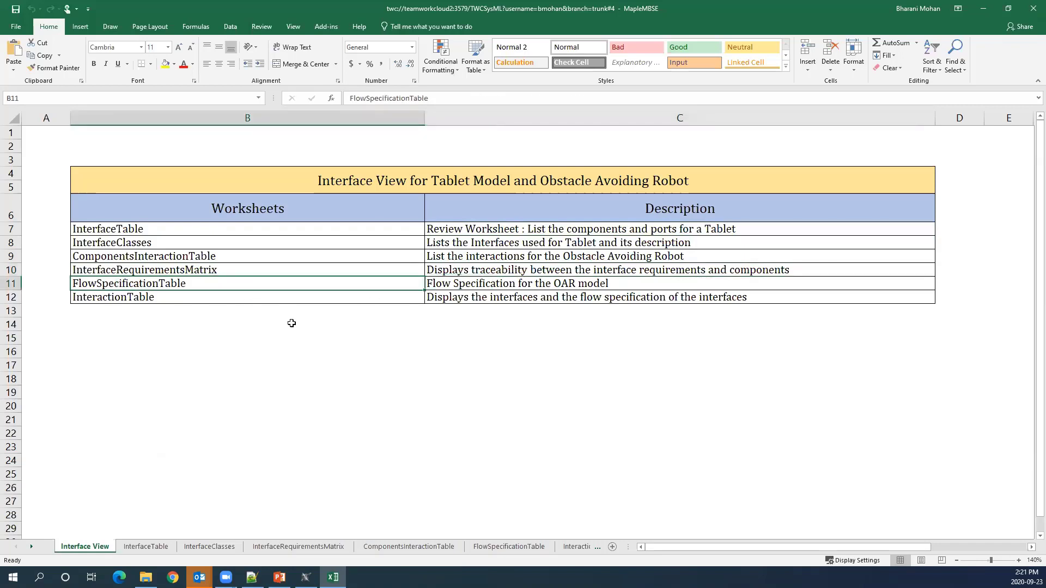
click(559, 284)
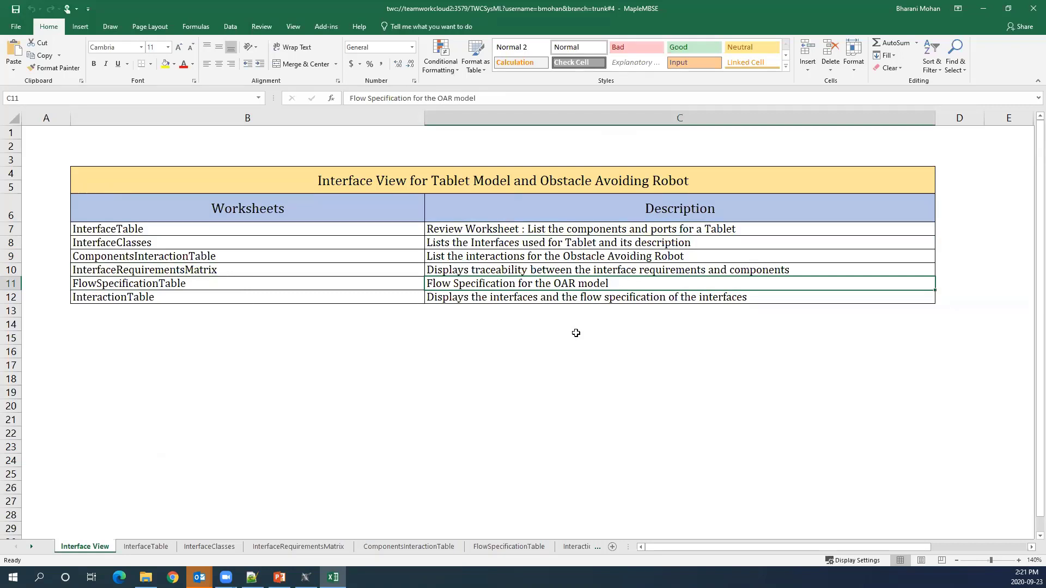
click(155, 297)
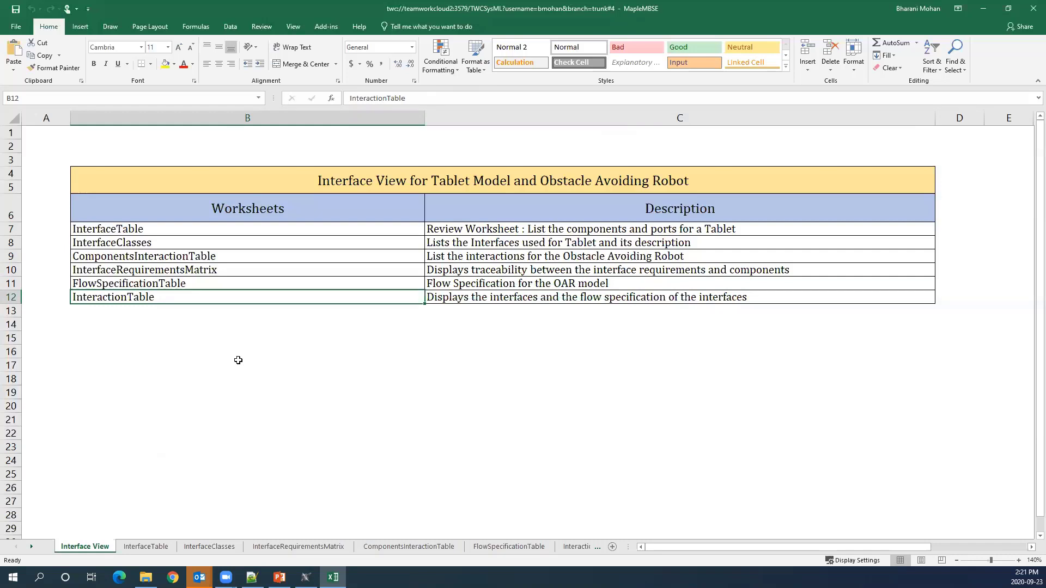
Step: Open the InterfaceTable worksheet and look over its Review Sheet label and the full list of components
click(146, 546)
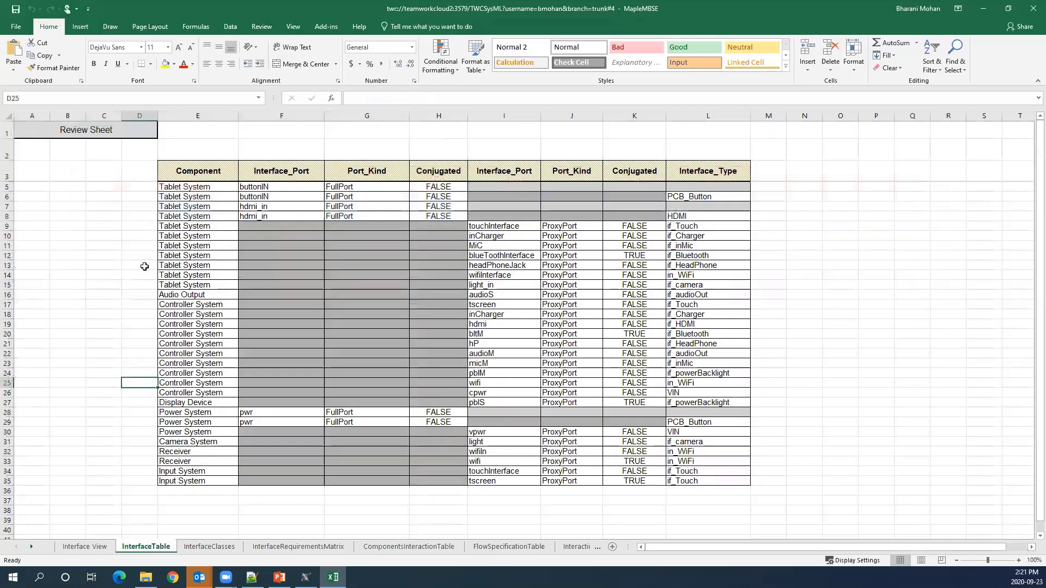
click(119, 266)
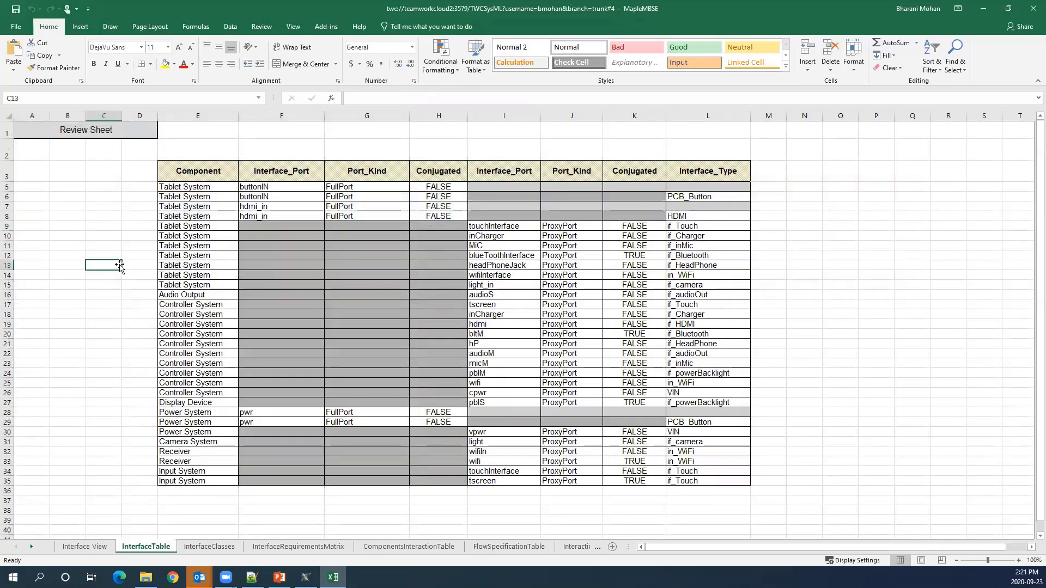
click(124, 152)
click(98, 136)
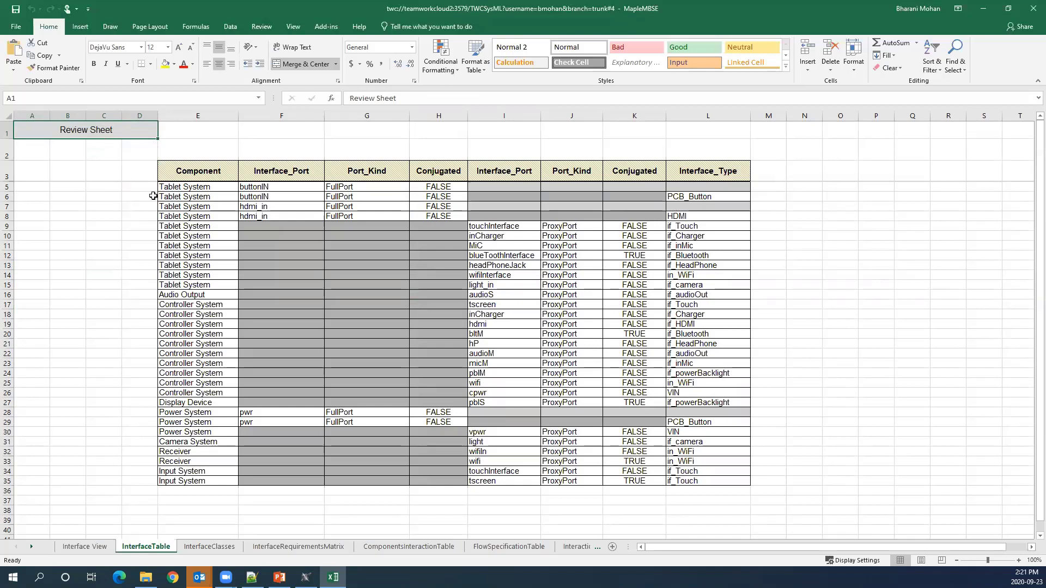
drag(186, 188, 187, 482)
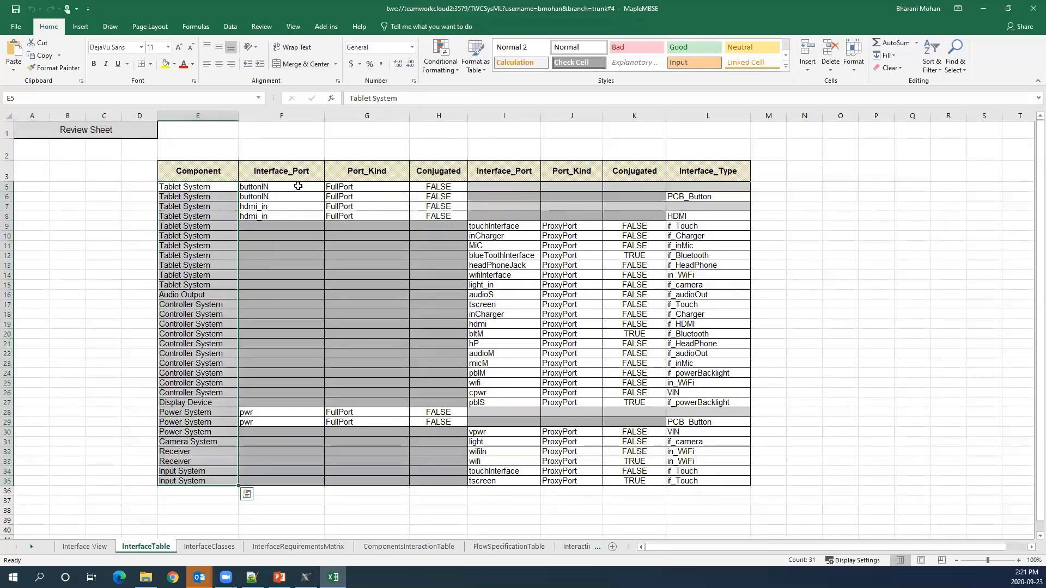
Step: Compare the full ports with the proxy ports in the Interface_Port and Port_Kind columns
drag(299, 187, 386, 214)
click(376, 206)
click(347, 189)
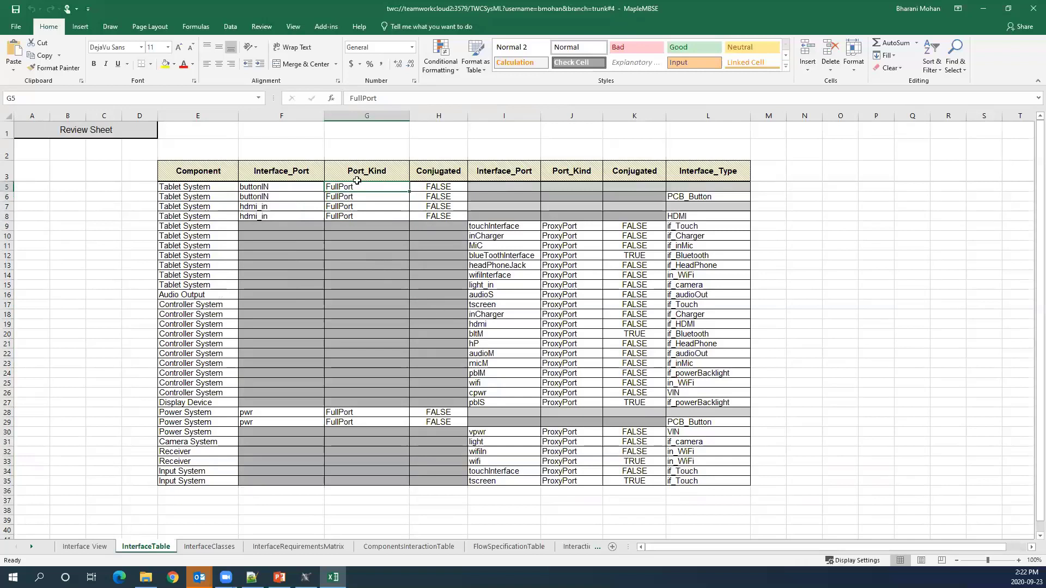
click(281, 189)
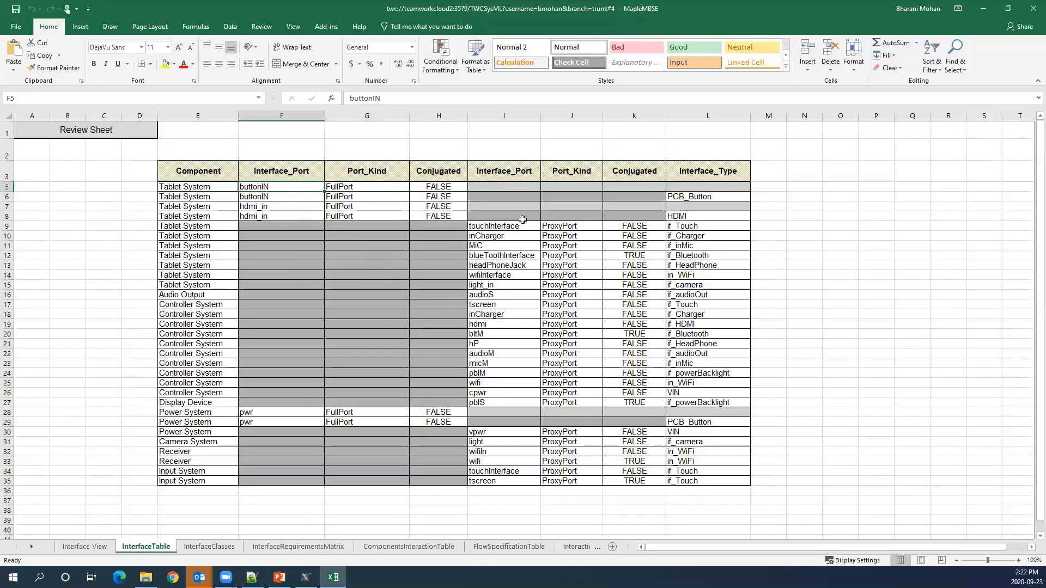
drag(497, 226, 557, 401)
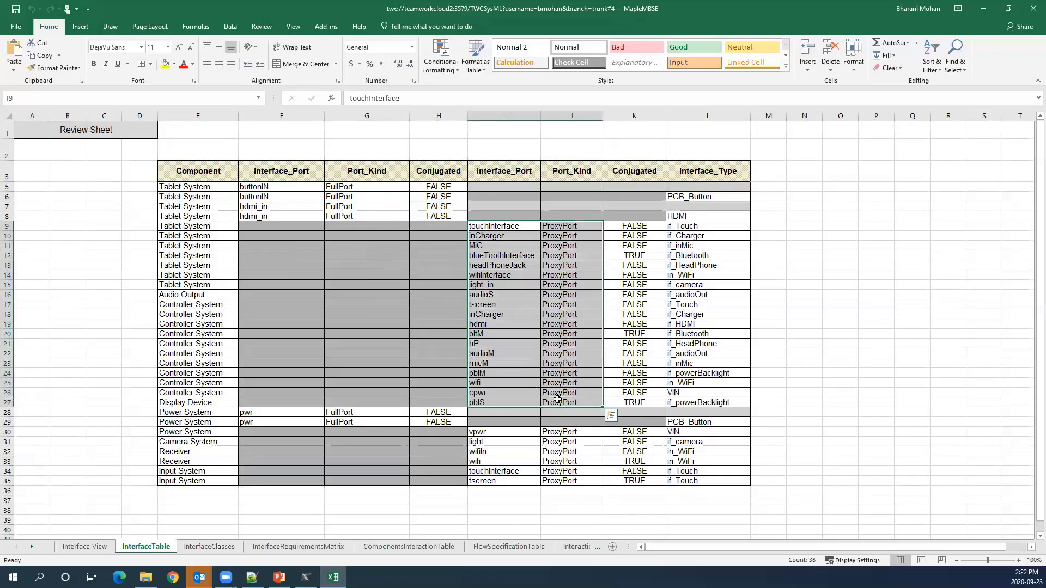
click(571, 173)
drag(564, 227, 561, 402)
click(365, 197)
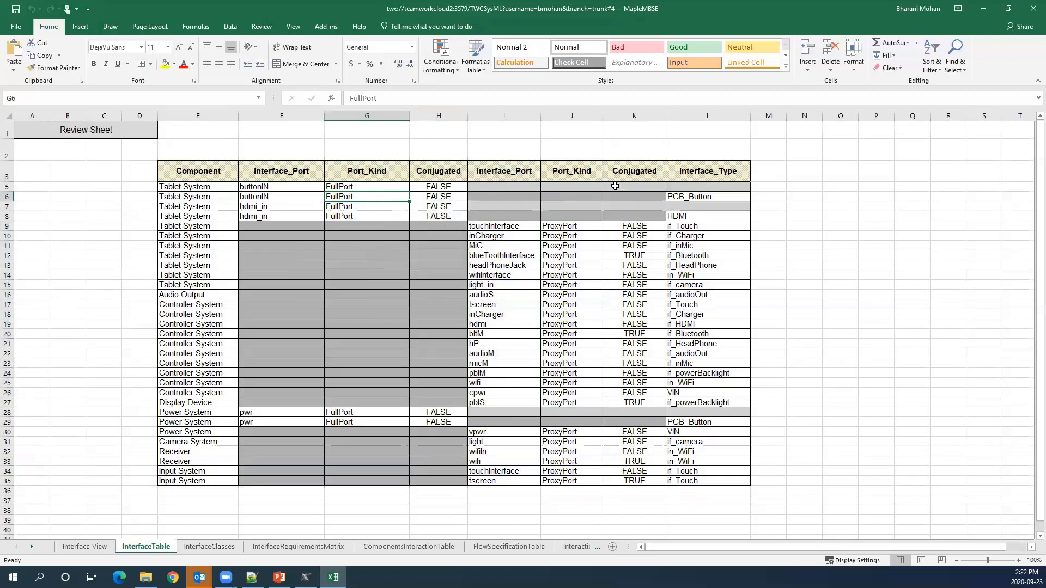
Step: Examine the proxy ports' Conjugated values and the Interface_Type column, including the type assigned to the Tablet System's inCharger port
click(630, 166)
drag(643, 225, 648, 481)
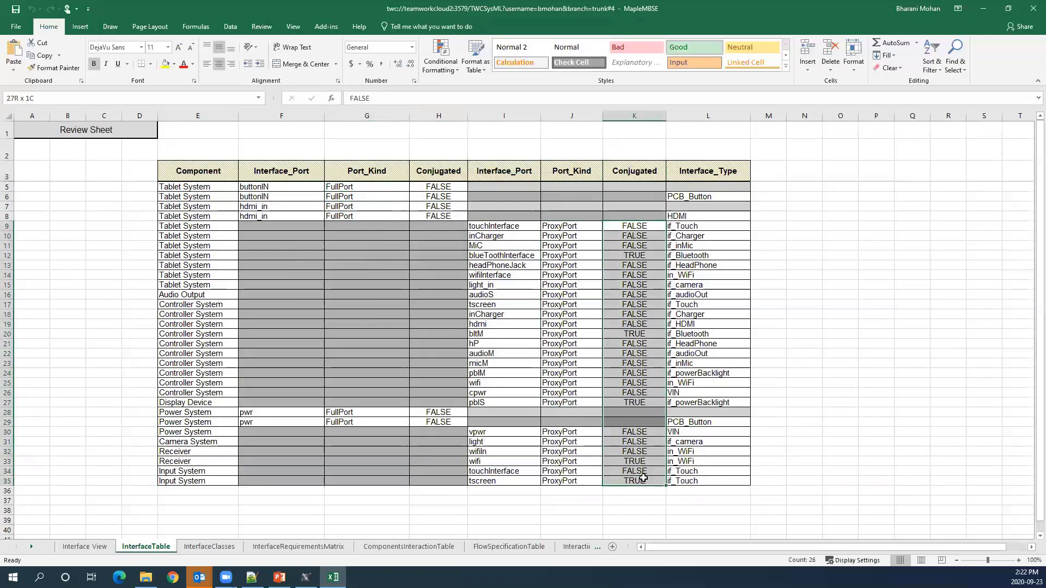
click(712, 176)
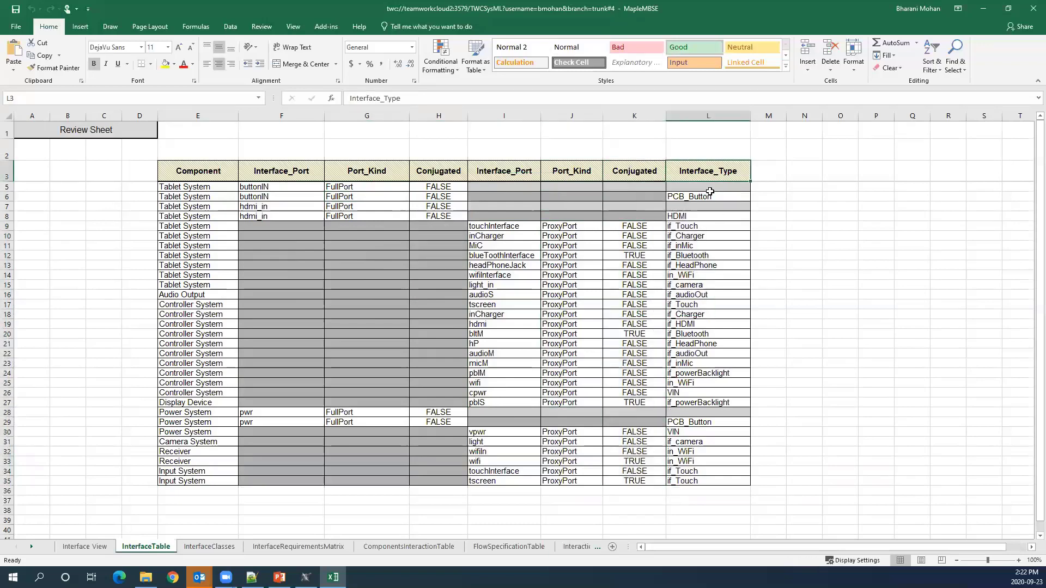
click(497, 235)
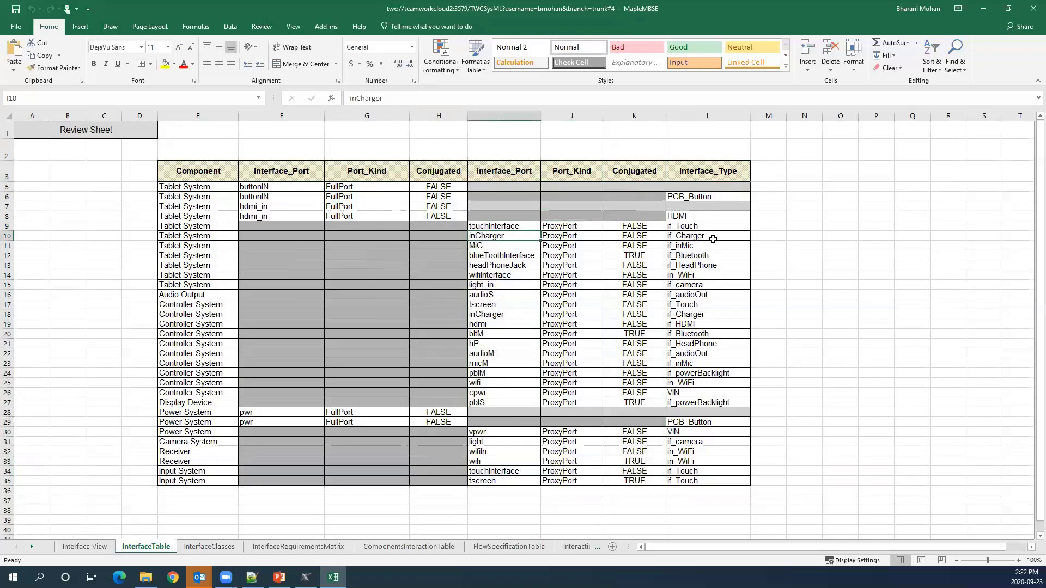
click(713, 240)
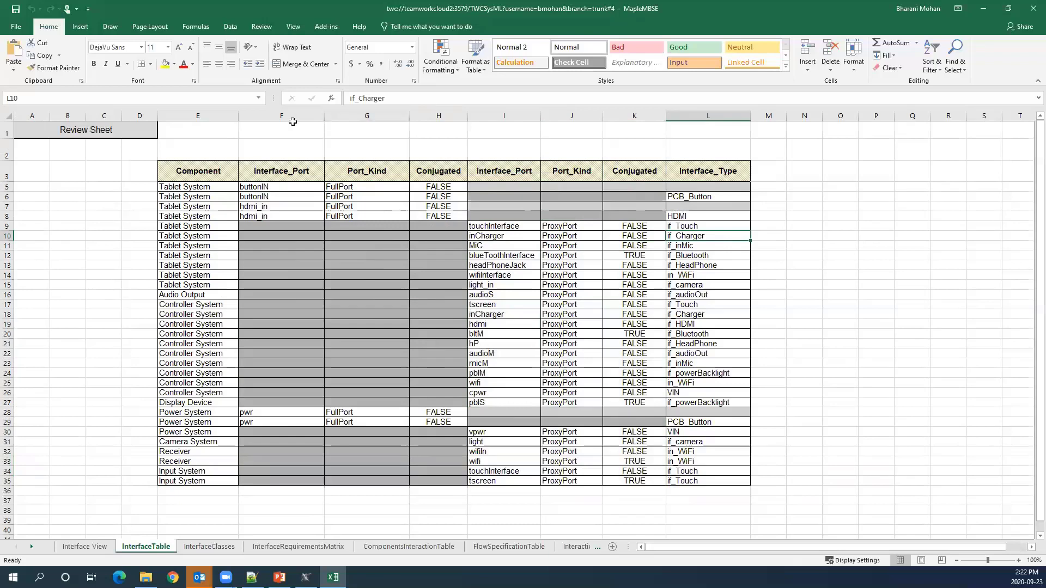
Step: Review the table's column headings from the first Interface_Port through to Interface_Type
drag(293, 121, 614, 135)
click(588, 174)
click(283, 172)
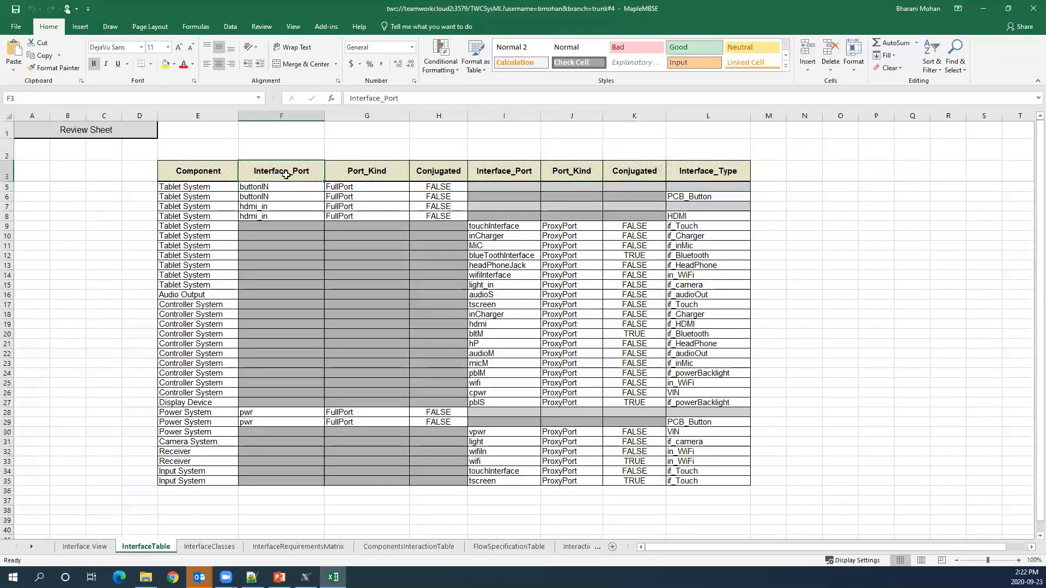
click(357, 176)
click(439, 174)
click(499, 180)
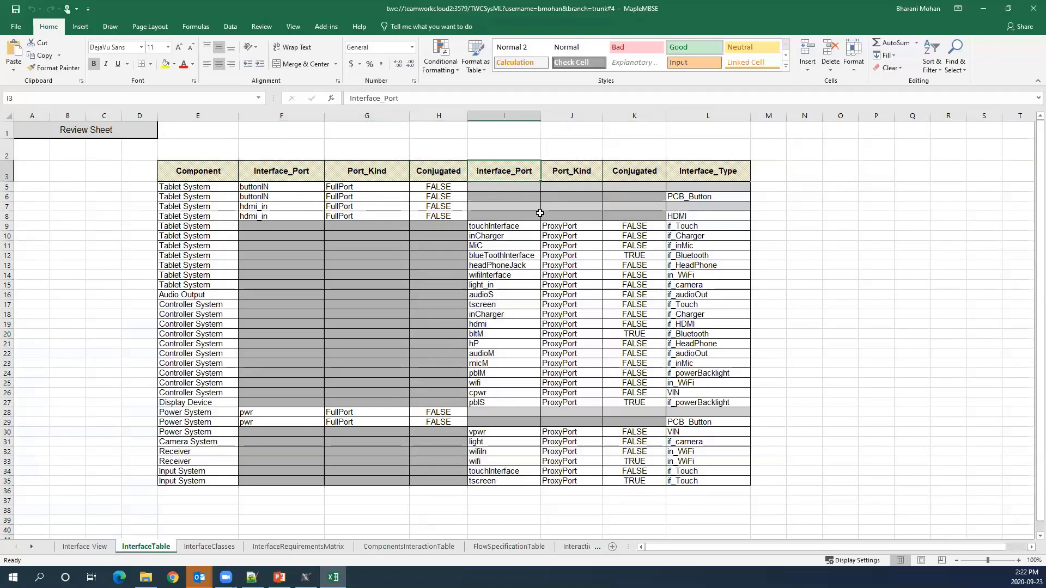
drag(245, 169, 687, 174)
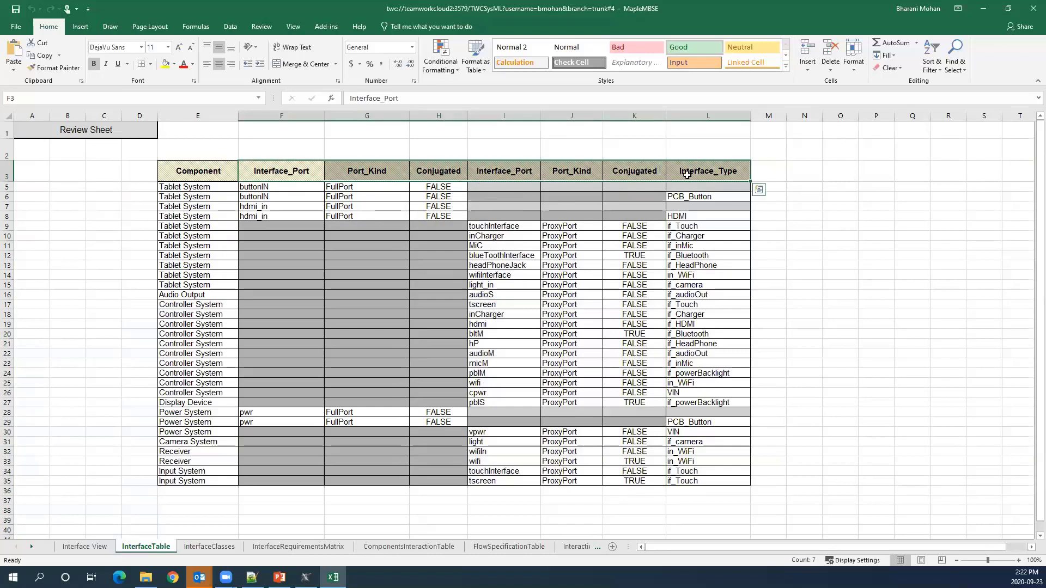
Step: Hide column G, the Port_Kind column for the full ports, by collapsing its width to zero
click(279, 176)
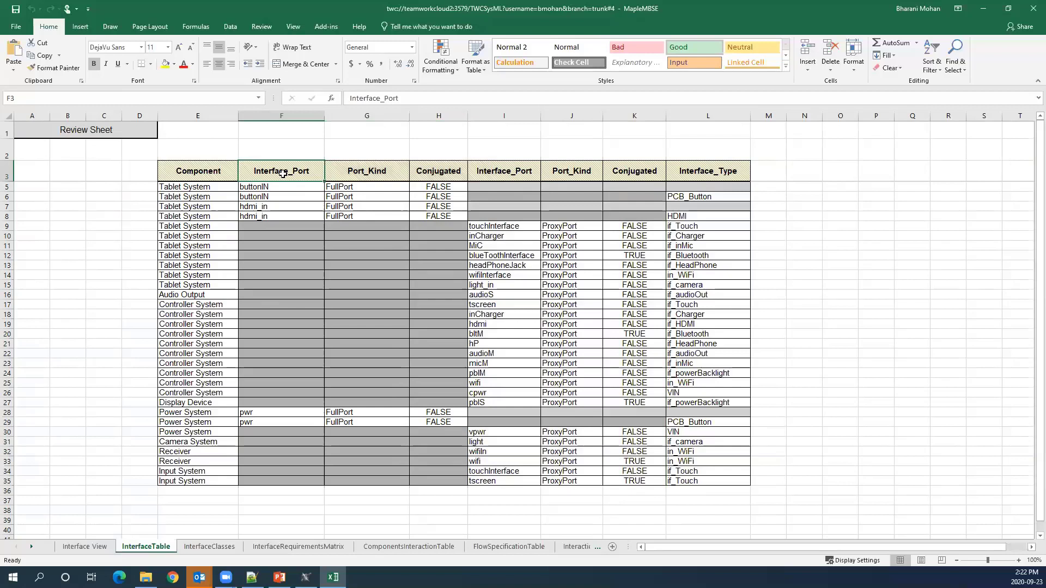
click(379, 170)
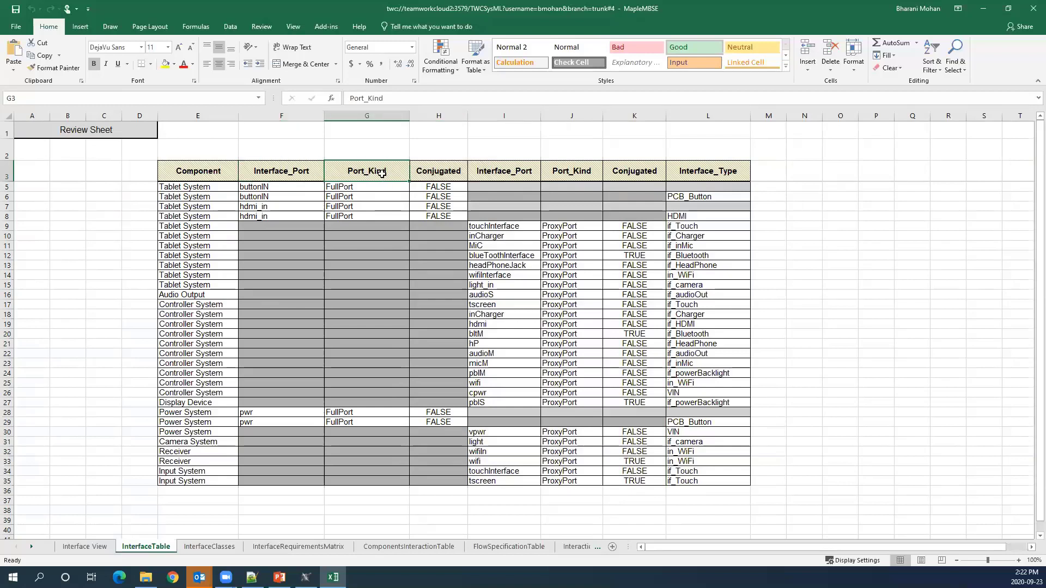
drag(409, 123, 324, 131)
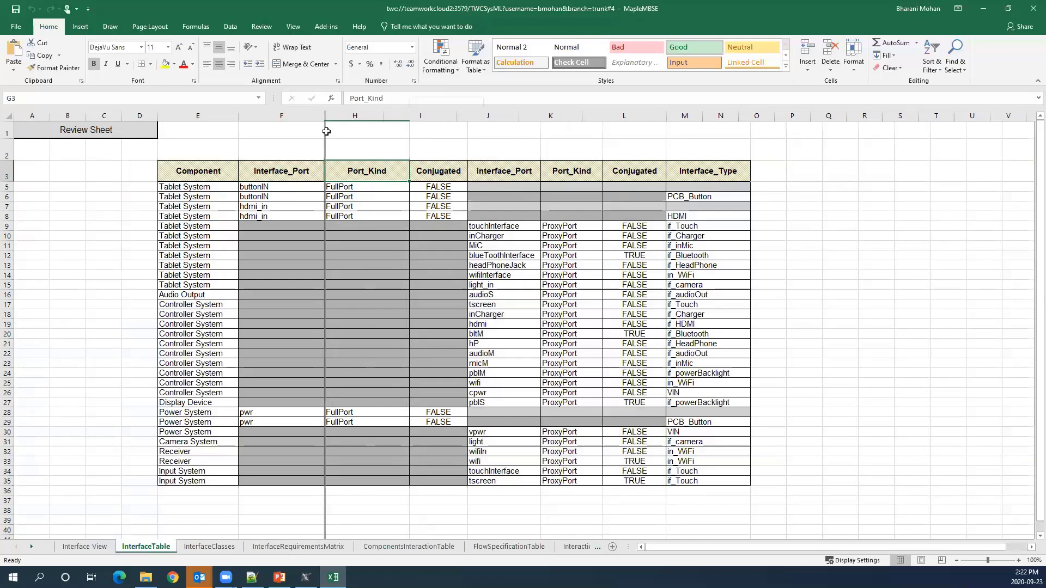
Step: Examine the Tablet System rows' buttonIN and hdmi_in ports and the interface types listed for the tablet components
click(294, 197)
drag(199, 187, 209, 217)
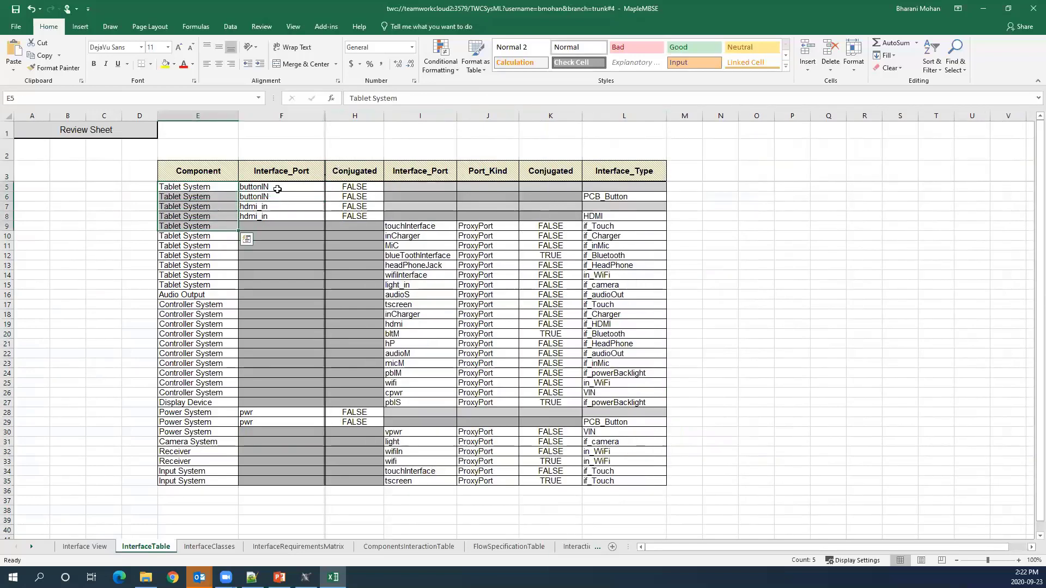
drag(279, 188, 288, 216)
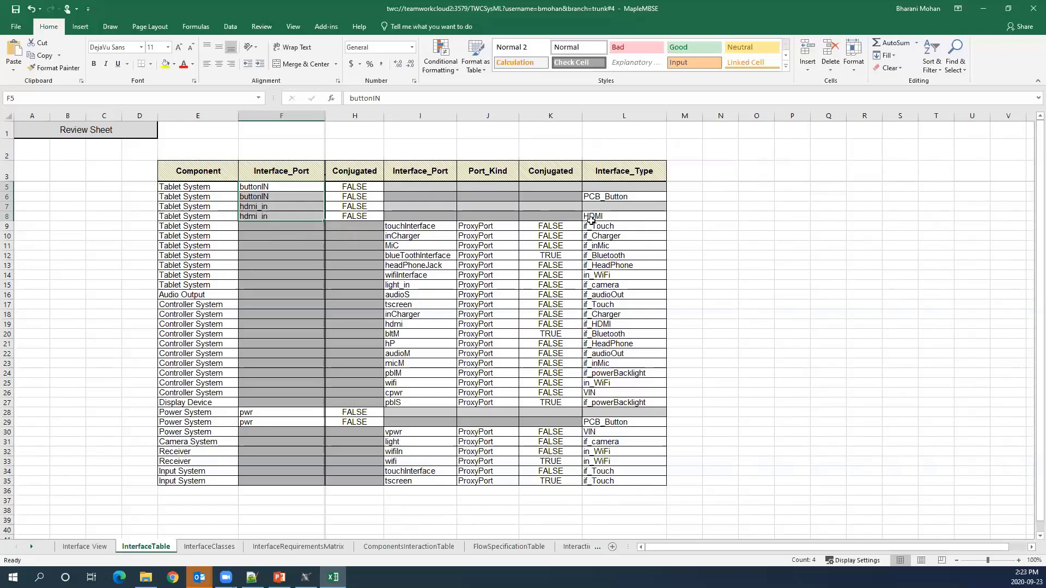
click(275, 197)
click(618, 233)
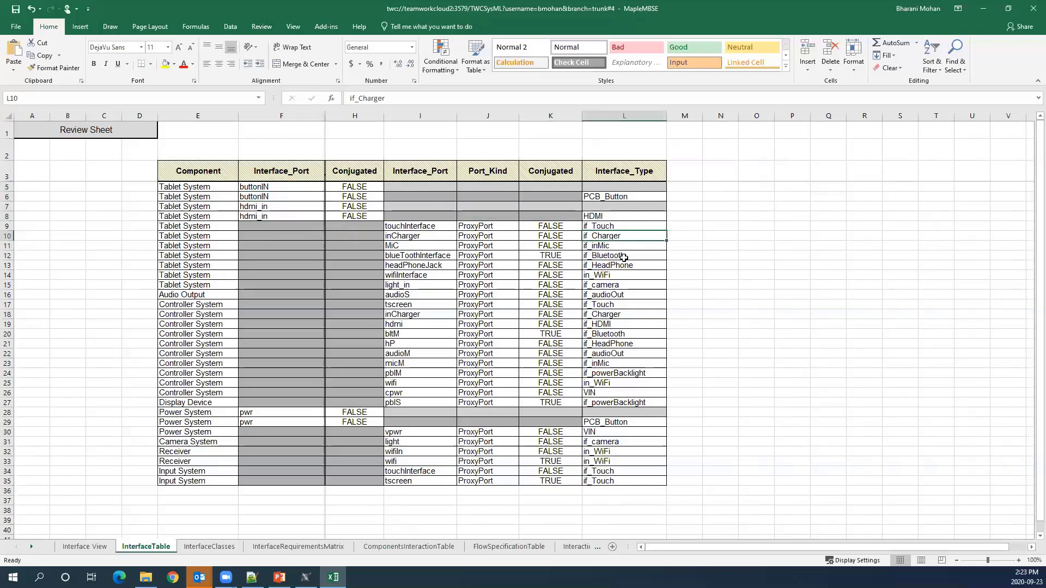
click(621, 256)
click(628, 275)
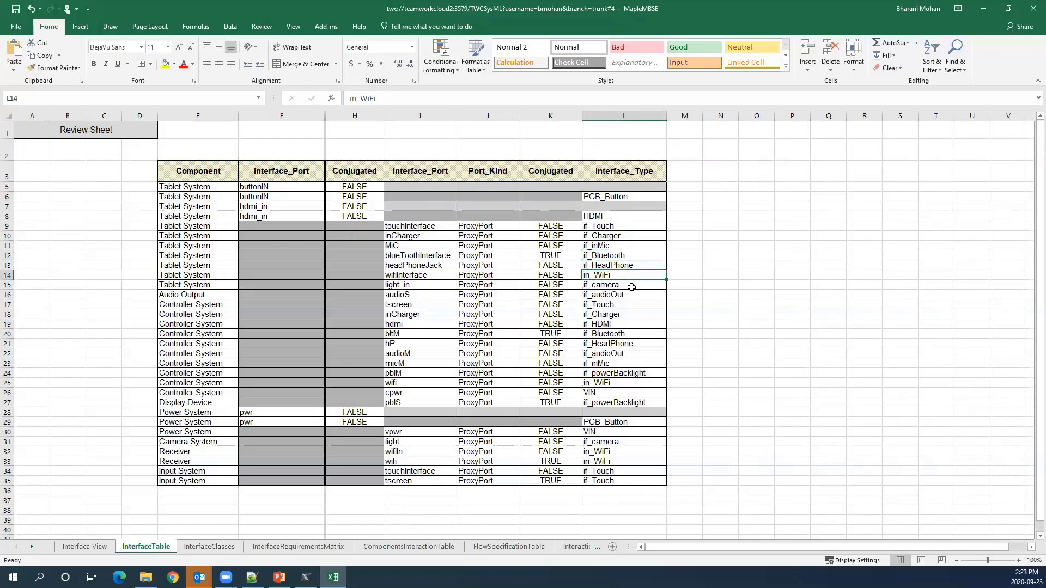
click(631, 286)
click(632, 325)
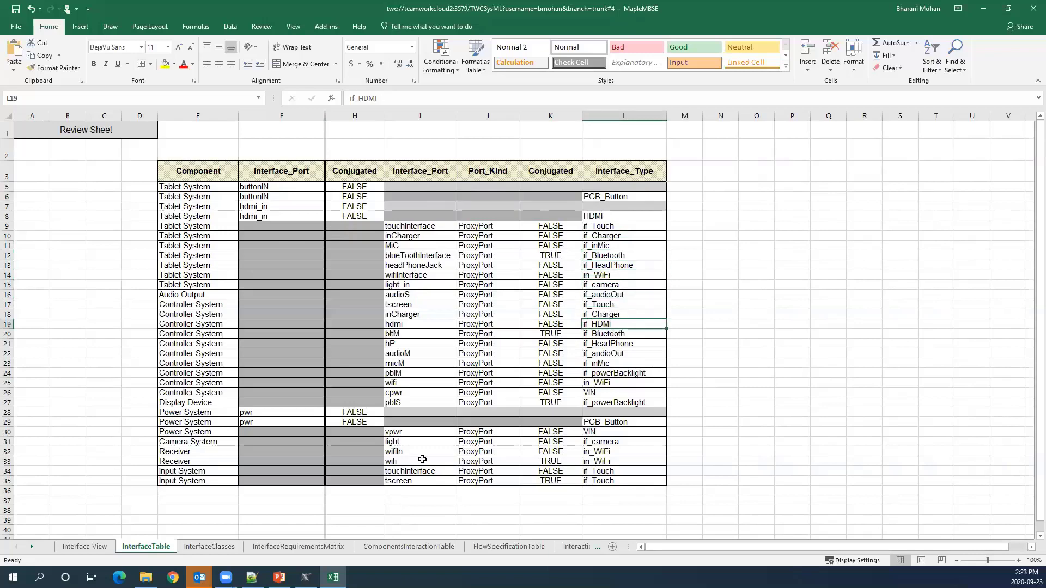
Step: Examine the InterfaceClasses worksheet's list of interface definitions and its Interface Description column
click(224, 549)
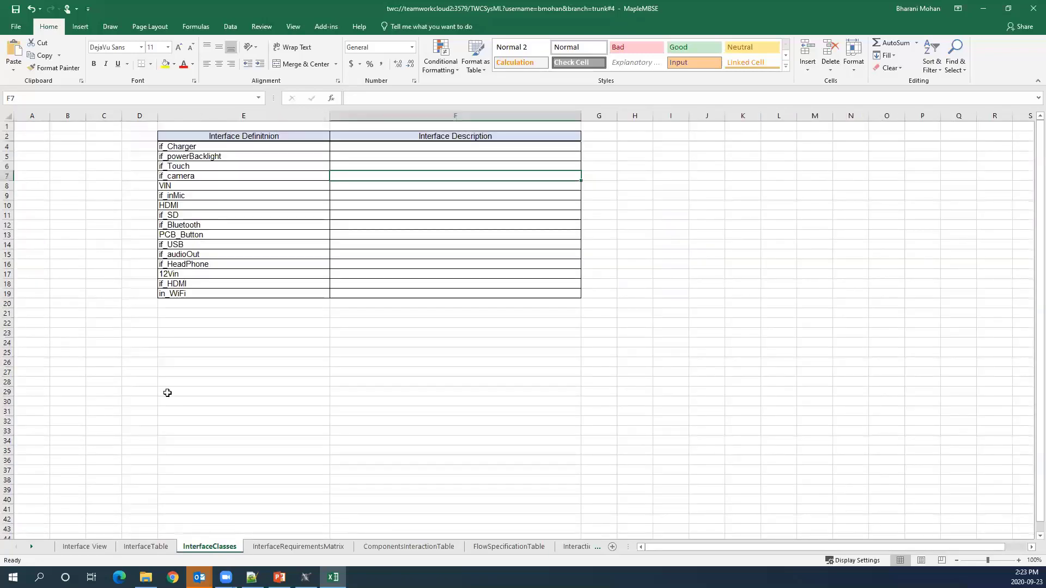
click(243, 115)
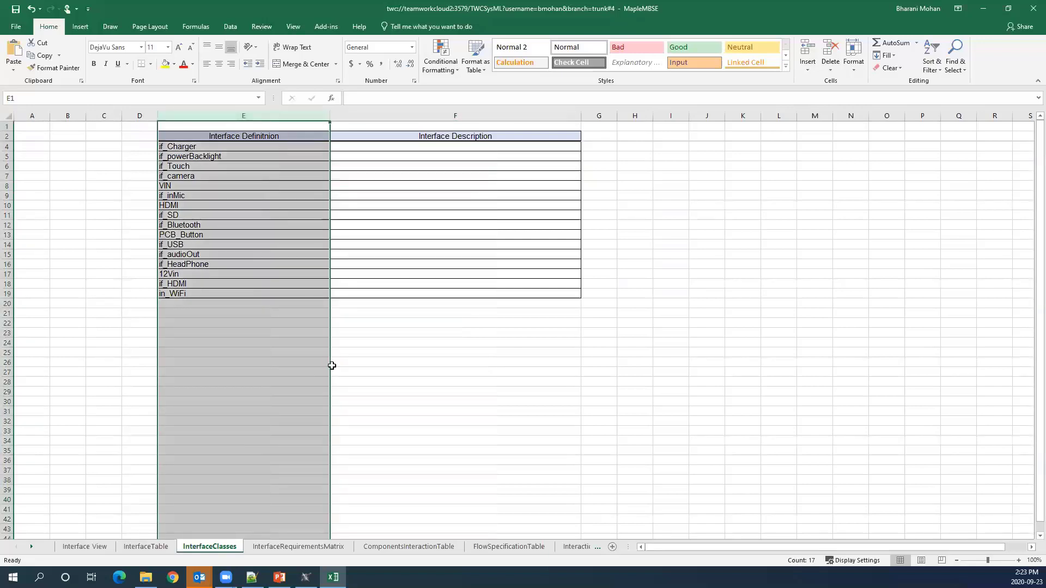
click(347, 311)
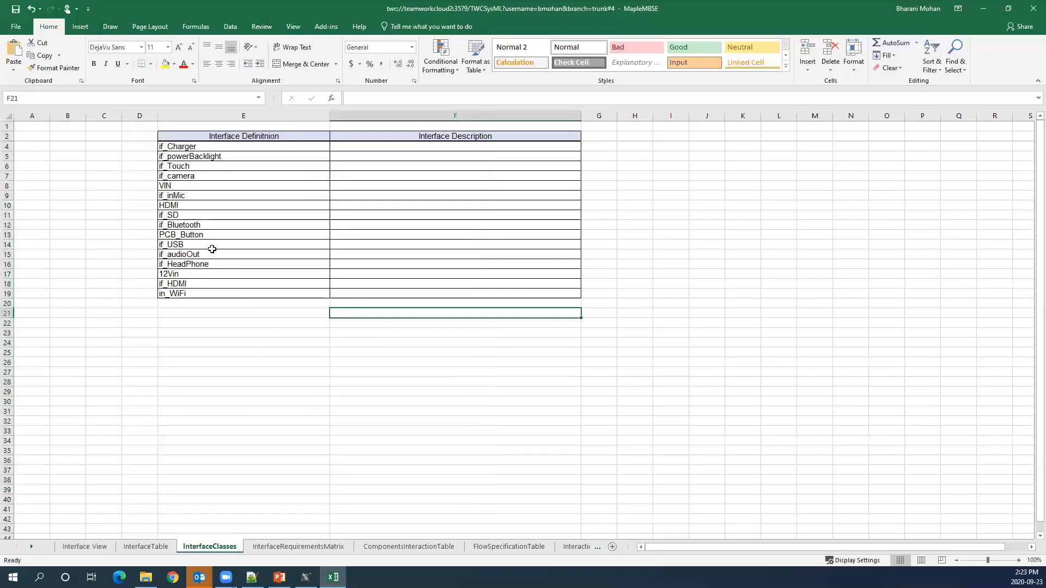
drag(238, 147, 323, 285)
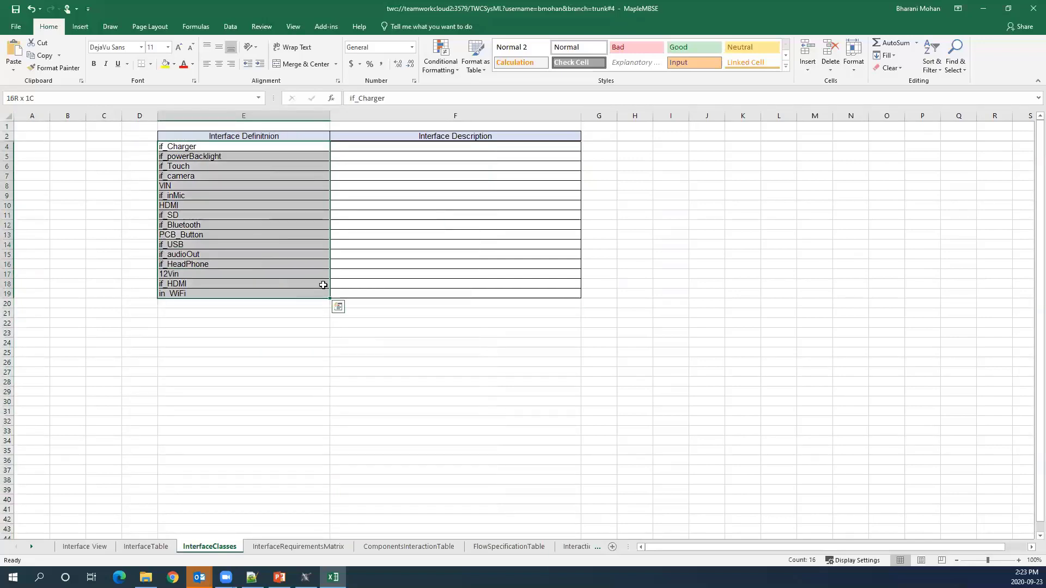
click(461, 137)
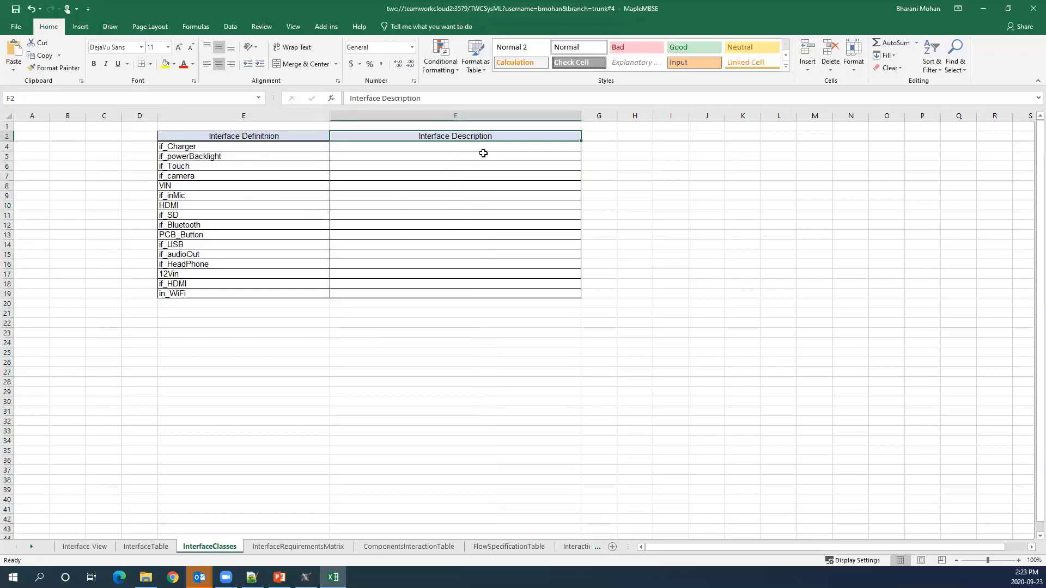
click(416, 118)
click(452, 137)
click(241, 148)
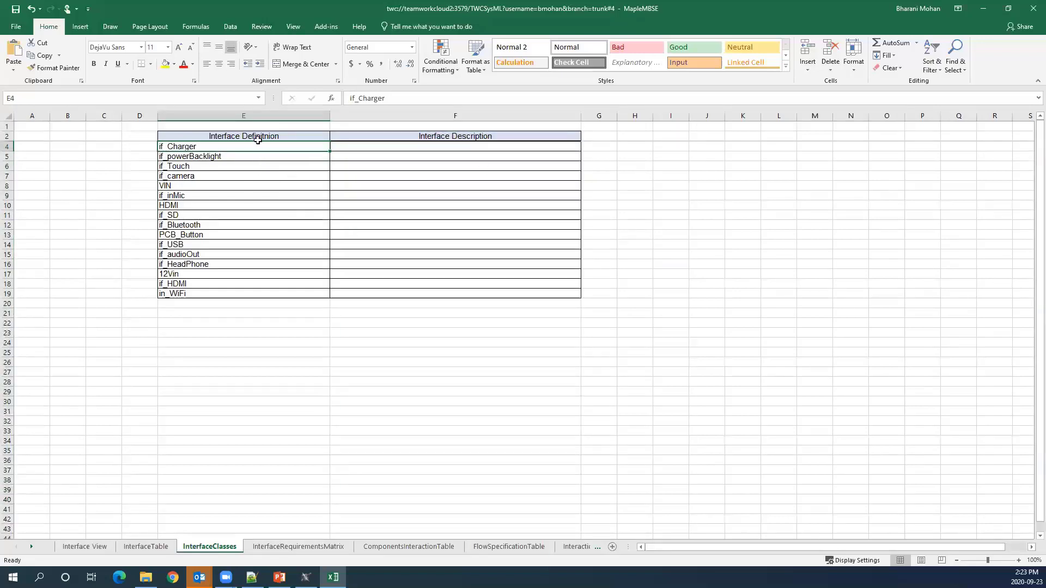
click(258, 138)
click(448, 136)
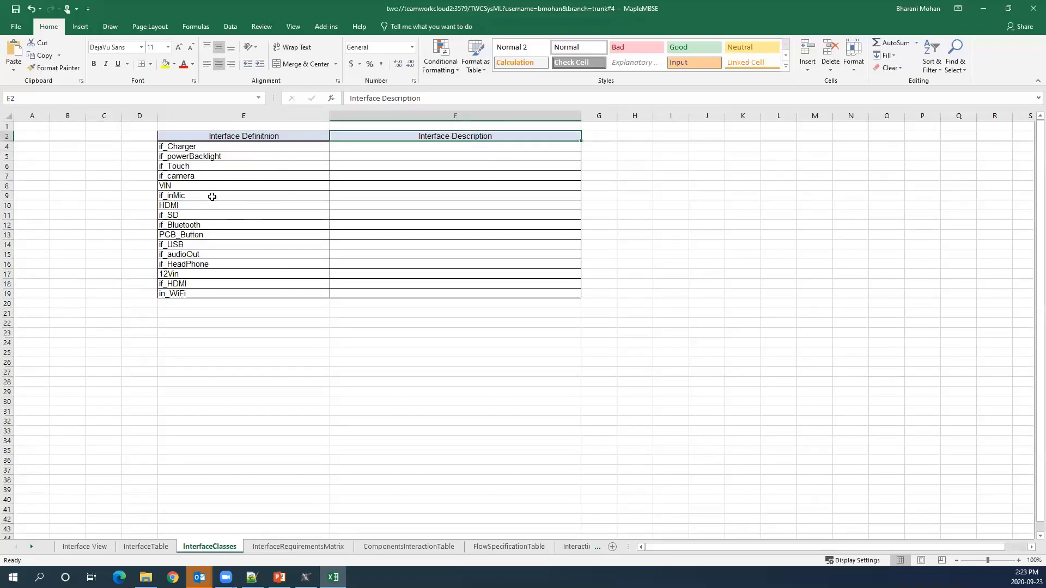
Step: Enter the description "USB interface should be type C" for the if_USB interface
click(195, 245)
click(501, 245)
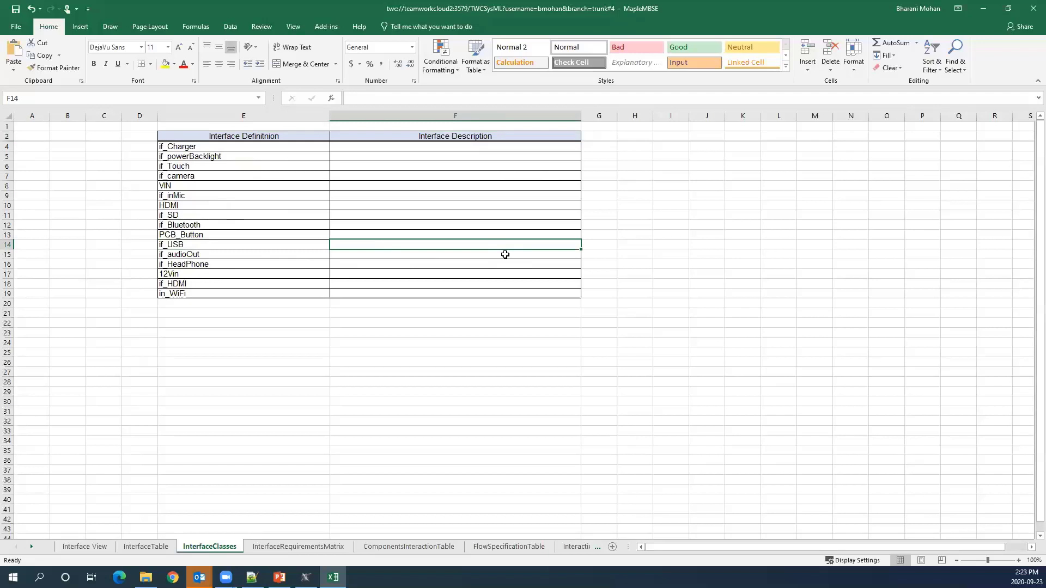
text(USB)
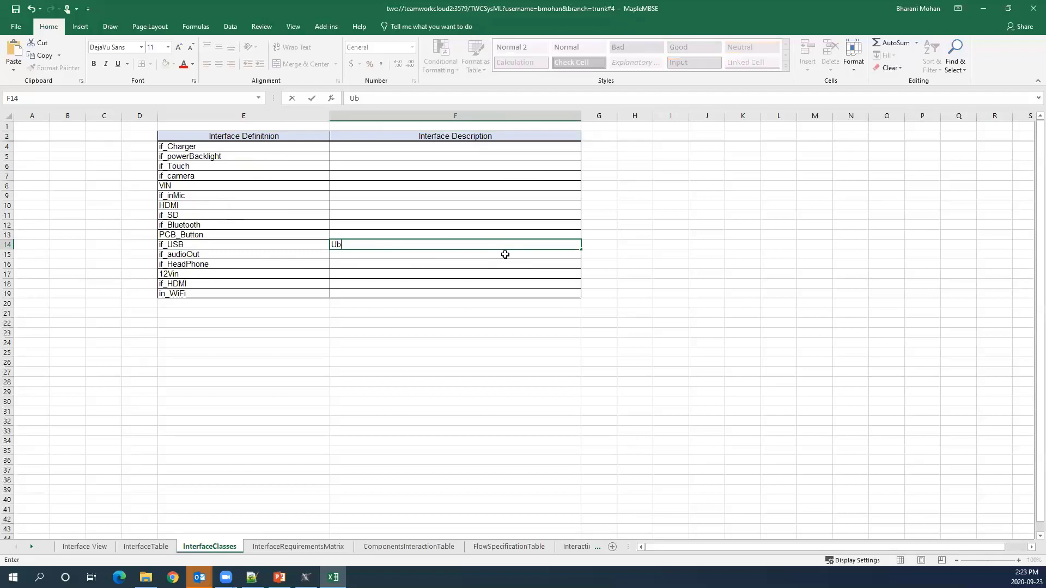
key(BackSpace)
key(BackSpace)
text(SB inter)
key(BackSpace)
key(BackSpace)
text(terface should be)
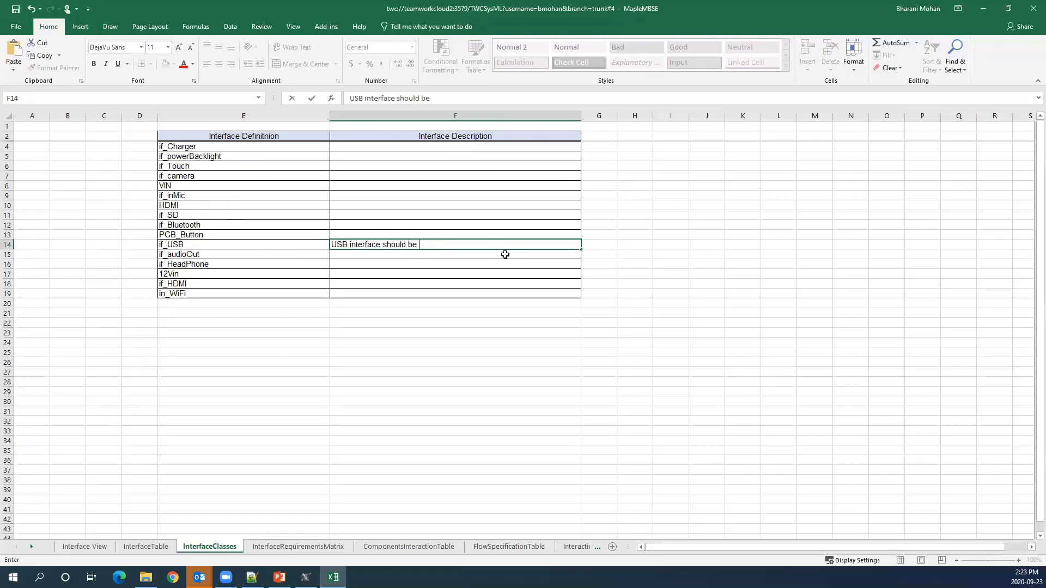
text( type C)
key(Return)
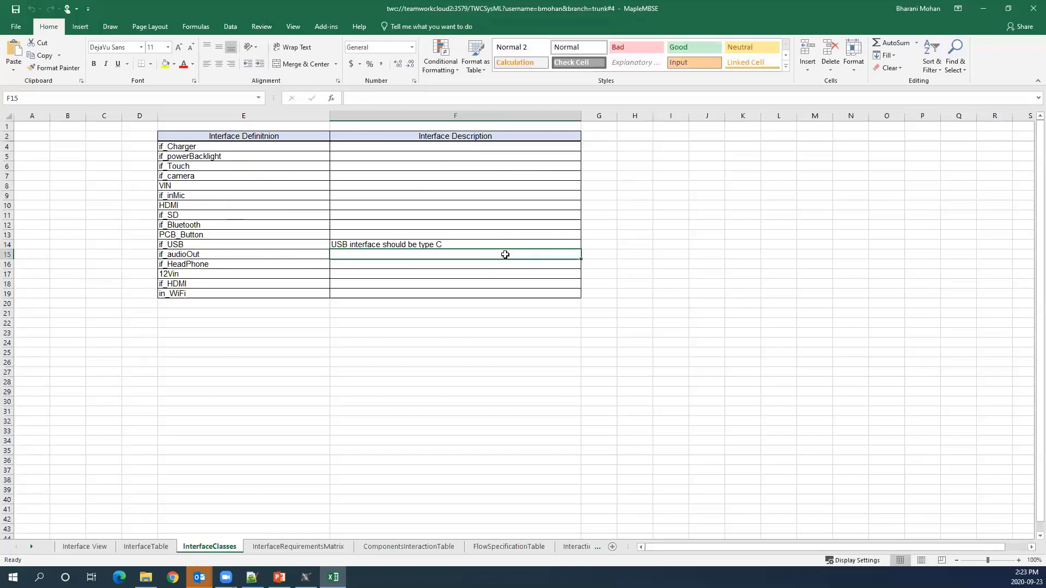
click(258, 309)
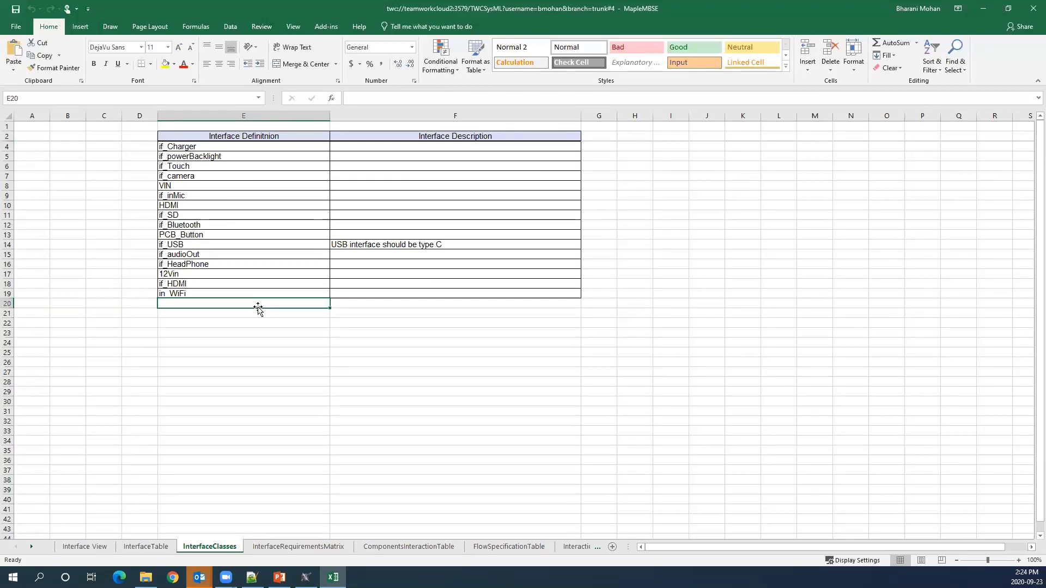
Step: Fit the Name column's width to its contents in the InterfaceRequirementsMatrix worksheet and review the requirements, components and interface names
click(297, 547)
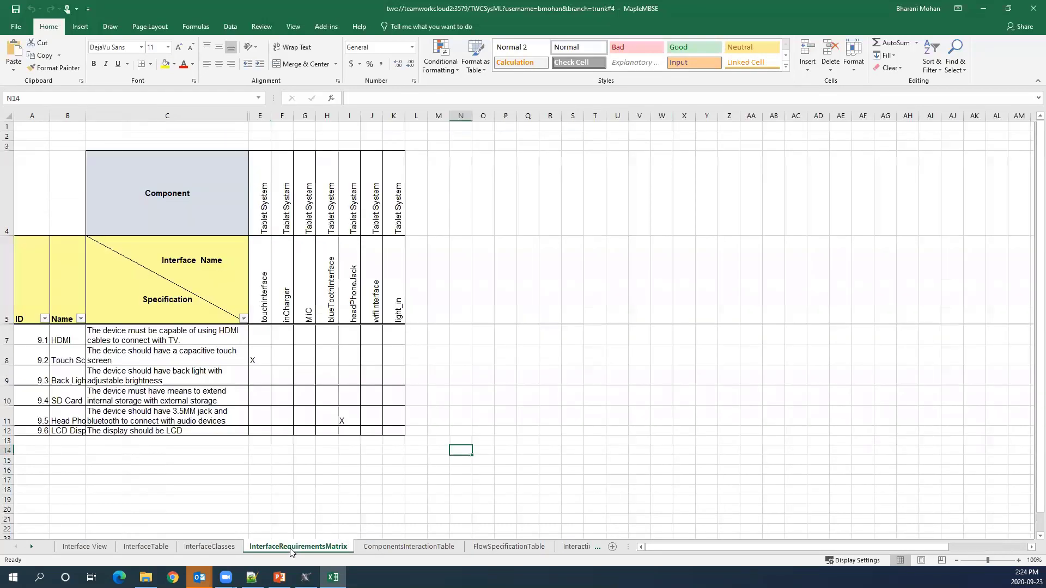
click(270, 502)
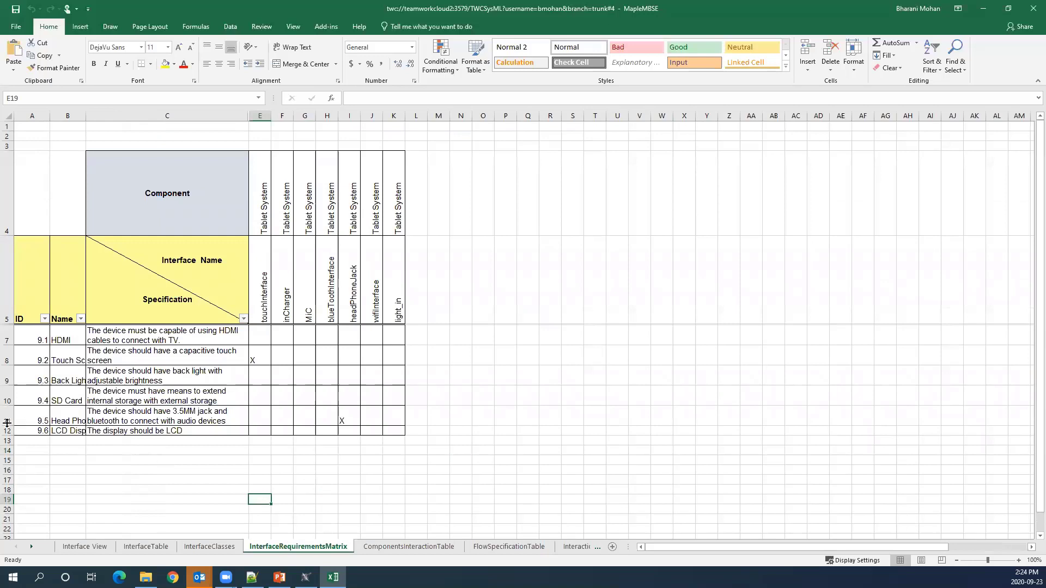
double_click(85, 115)
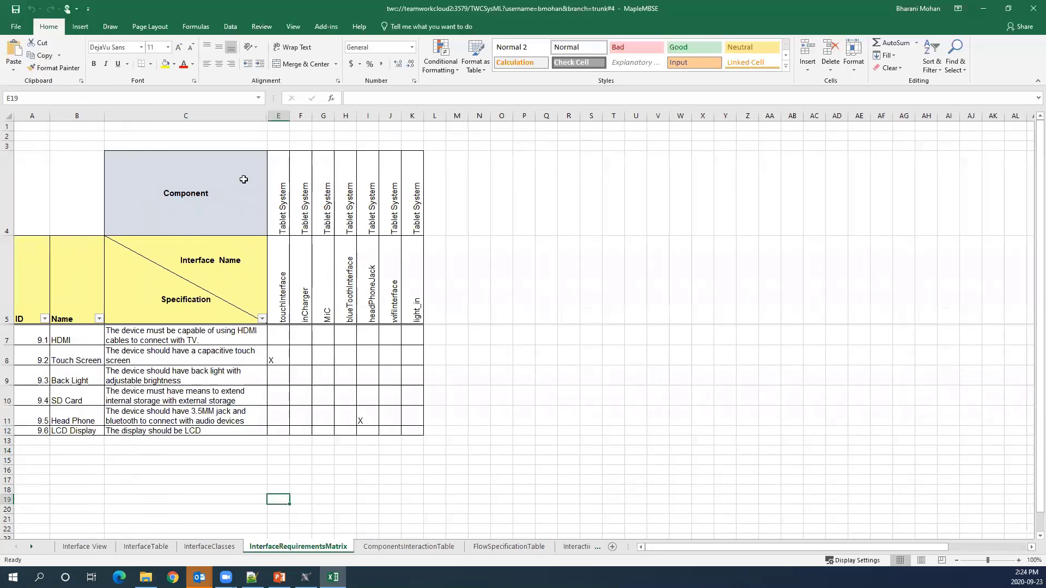
drag(25, 333, 185, 444)
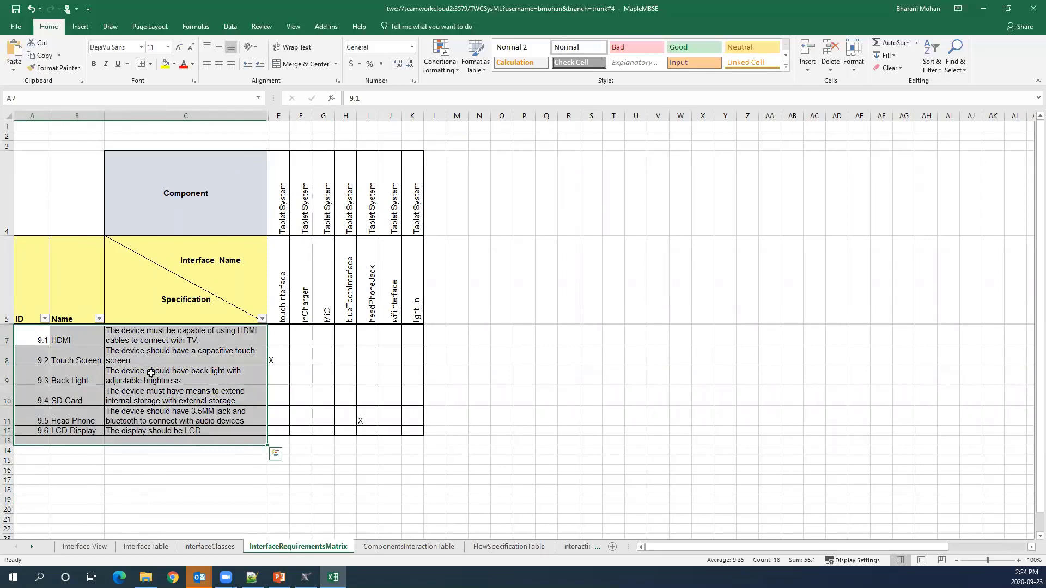
drag(284, 187, 411, 198)
mouse_move(283, 291)
mouse_down()
mouse_move(422, 311)
mouse_move(349, 289)
mouse_move(280, 286)
mouse_up()
click(273, 296)
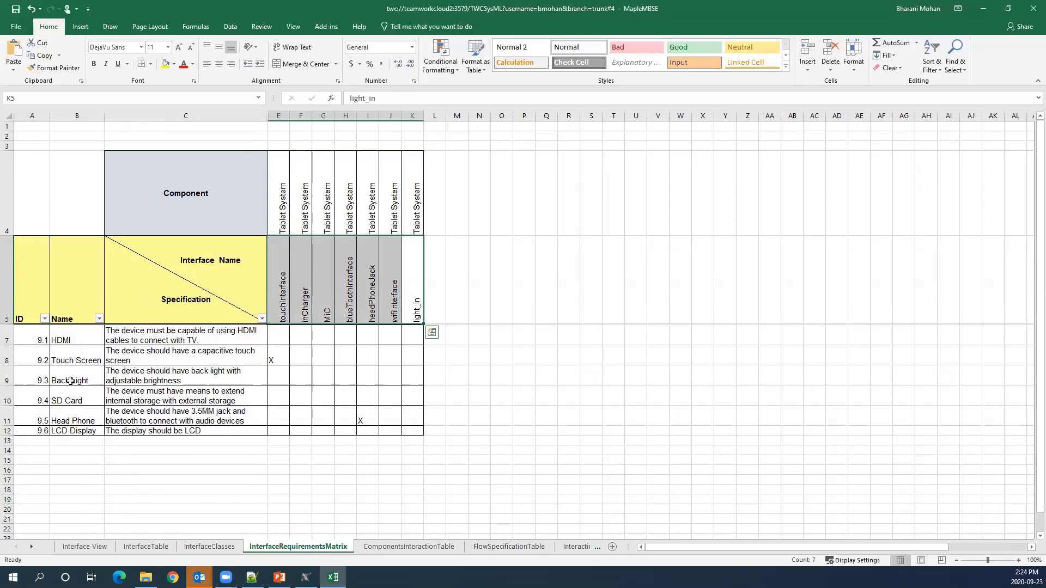
Step: Add a Tablet System interface named hdmi_if in the matrix column after light_in, filling the component name across from the preceding column
click(418, 214)
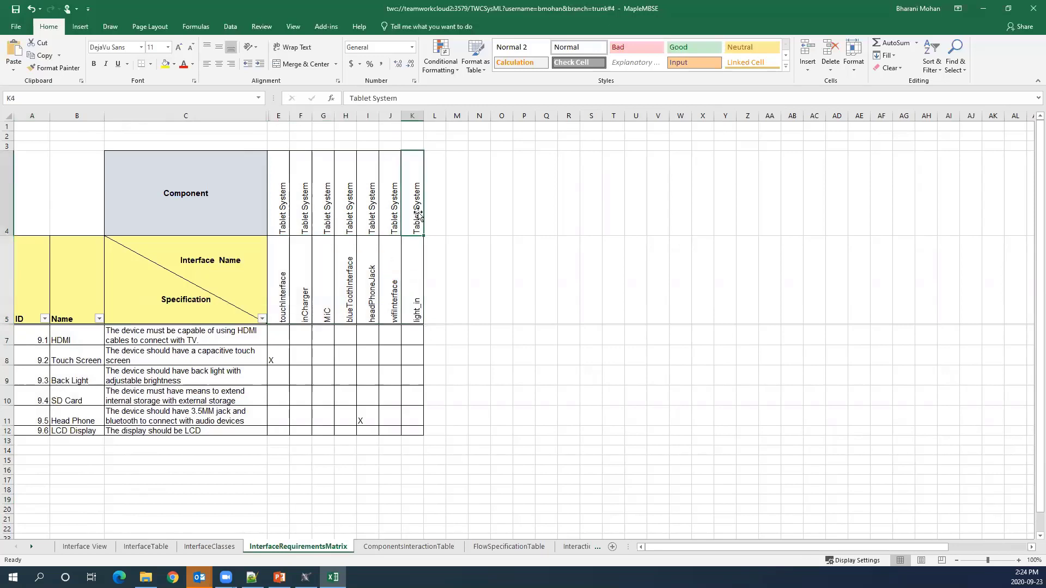
drag(425, 235, 438, 235)
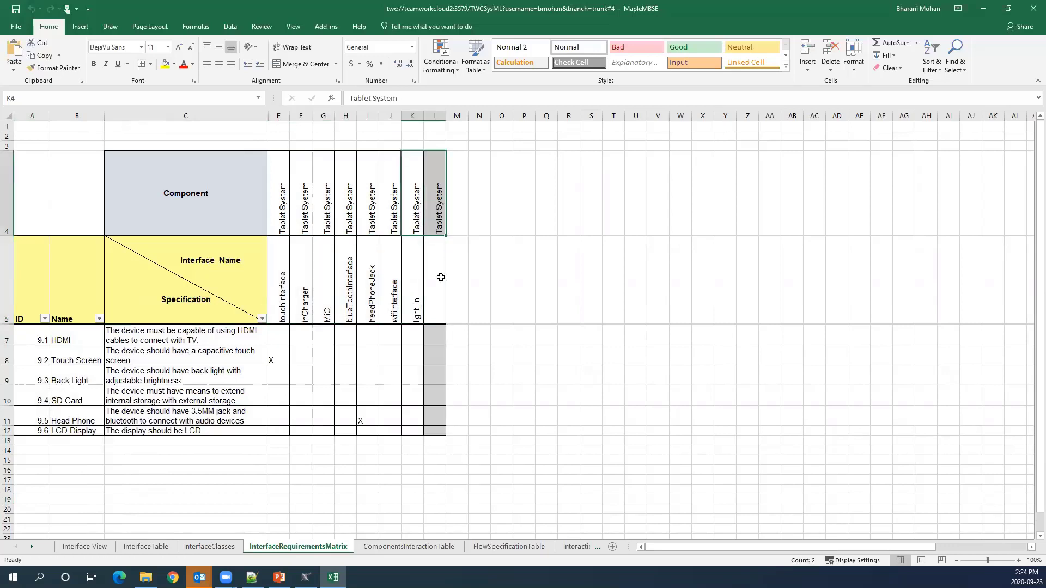
click(443, 275)
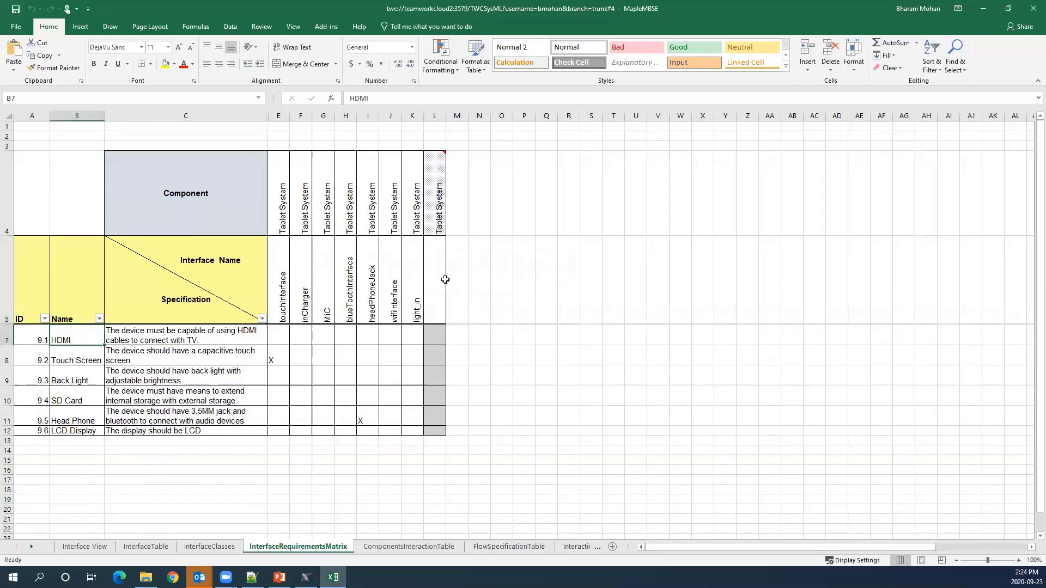
text(hdmi))
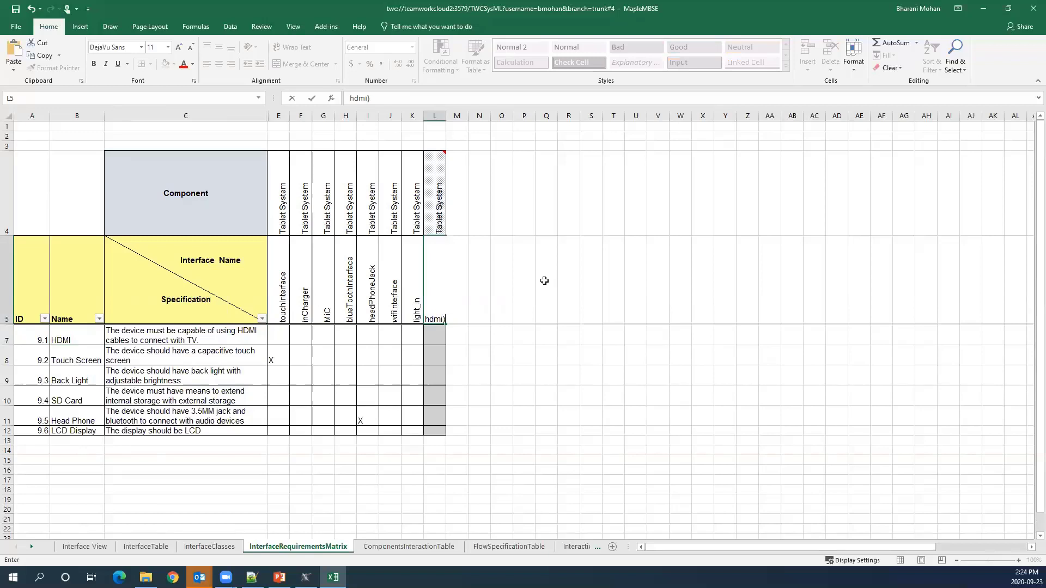
key(BackSpace)
text(_if)
key(Return)
click(443, 214)
click(441, 283)
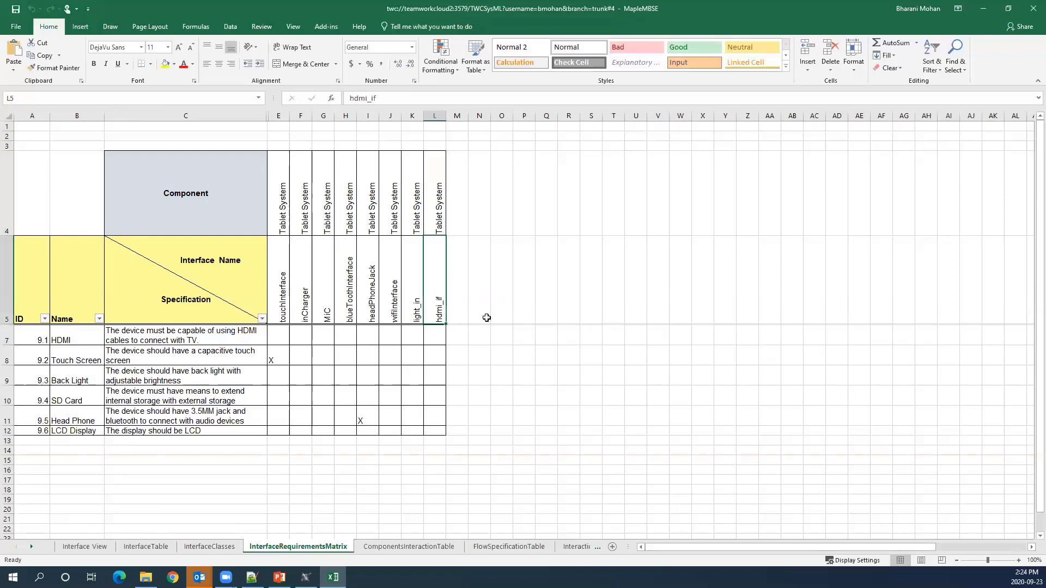
Step: Link the HDMI requirement (9.1) to the hdmi_if interface with an X and review the linked requirement
click(151, 335)
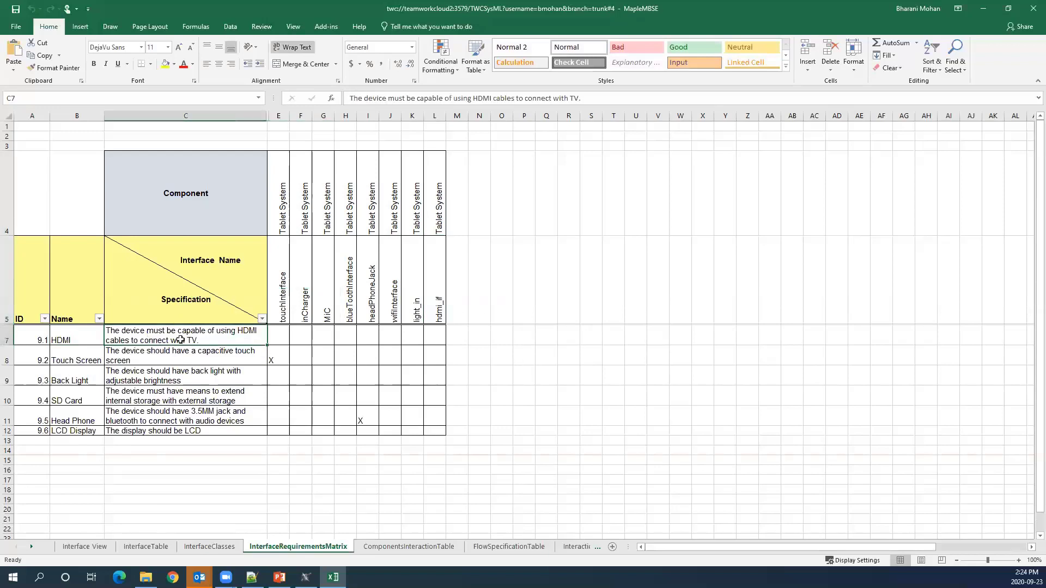
click(440, 337)
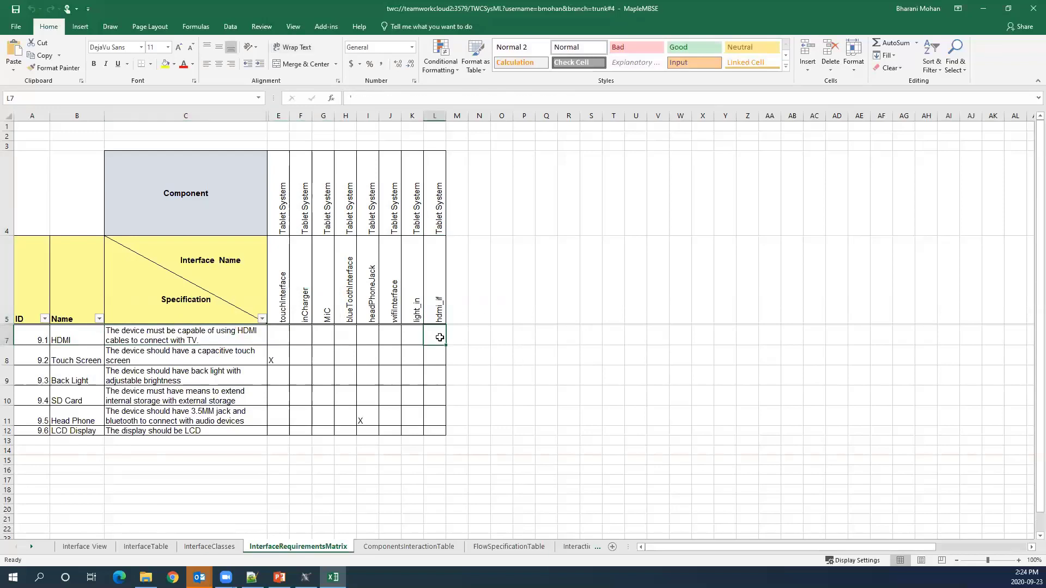
text(X)
click(501, 355)
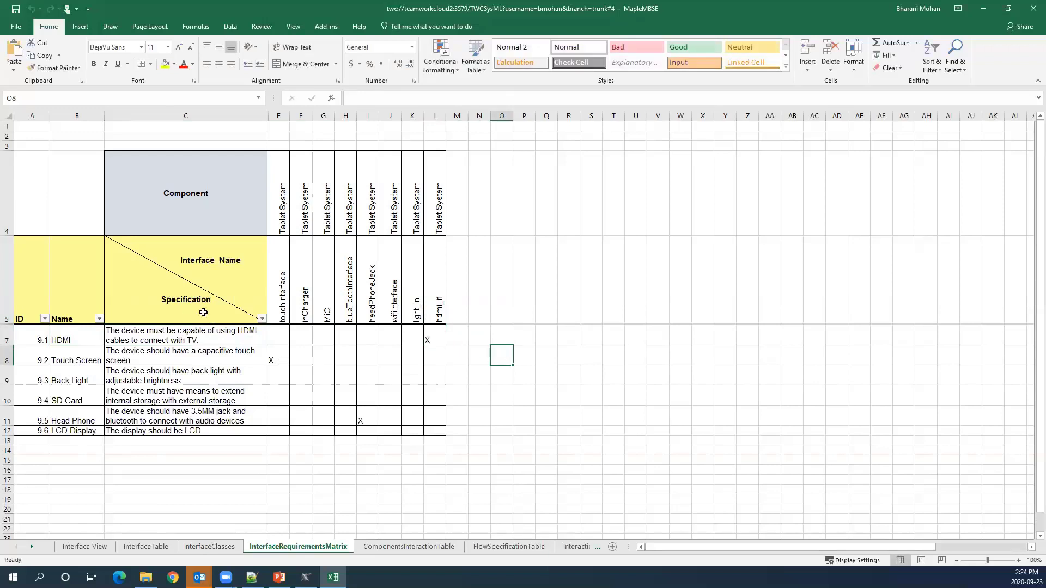
mouse_move(82, 336)
mouse_down()
mouse_move(62, 333)
mouse_move(227, 349)
mouse_move(87, 336)
mouse_up()
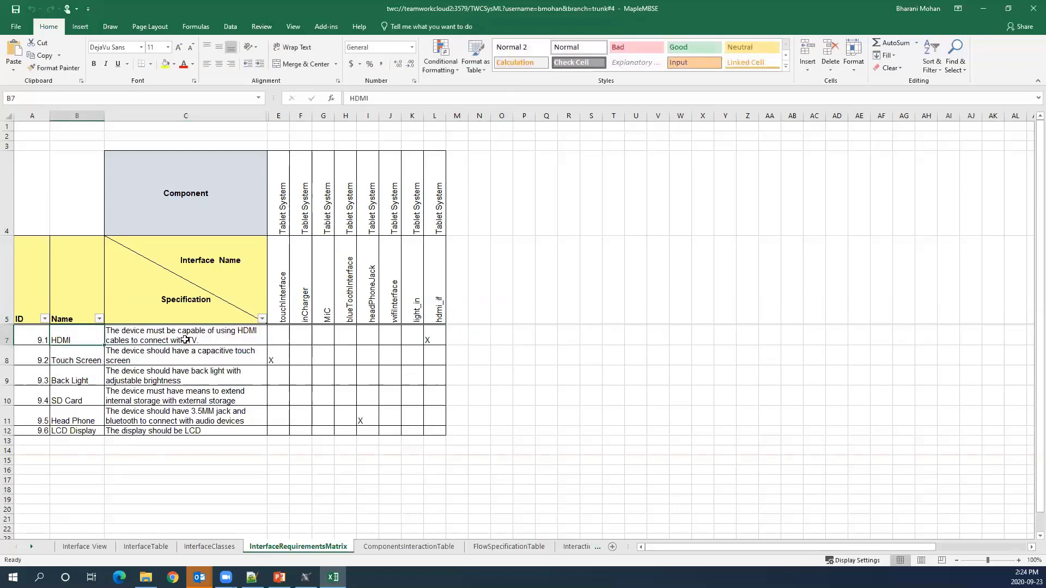
click(439, 335)
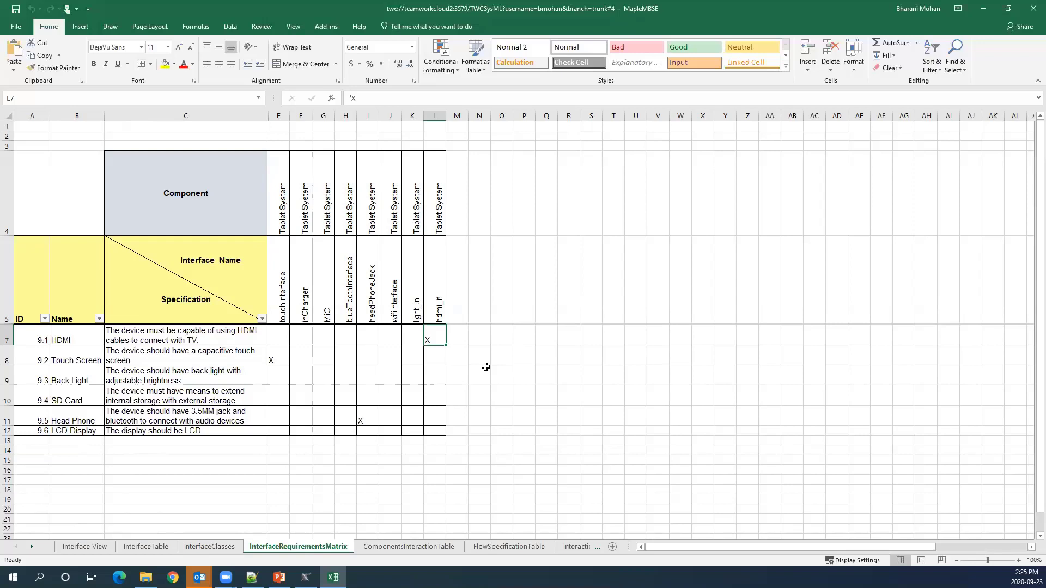
drag(47, 334, 159, 340)
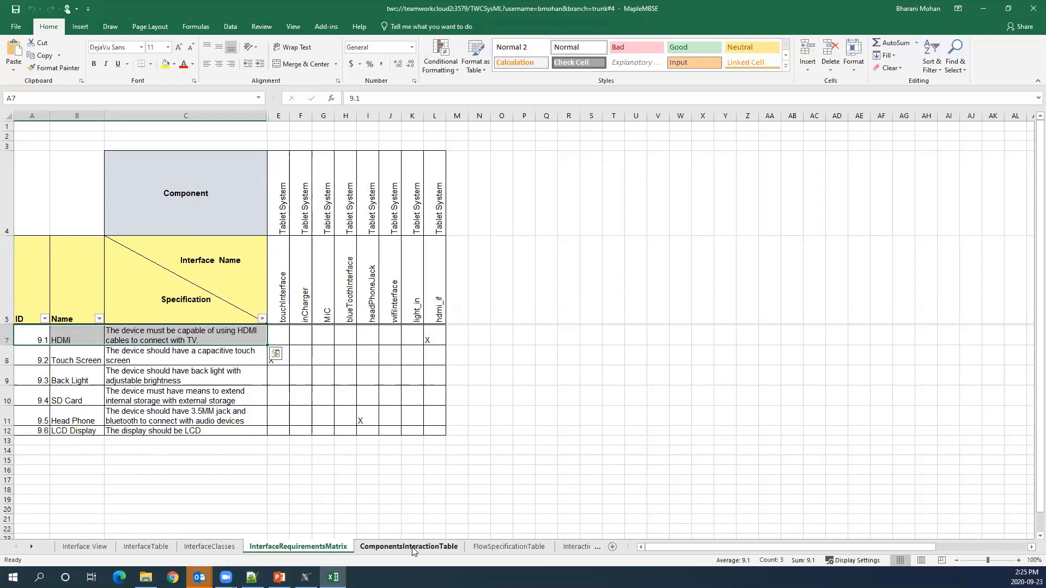
Step: Expand the collapsed Conjugate column in the ComponentsInteractionTable worksheet for the Obstacle Avoiding Robot Interface
click(412, 547)
click(551, 223)
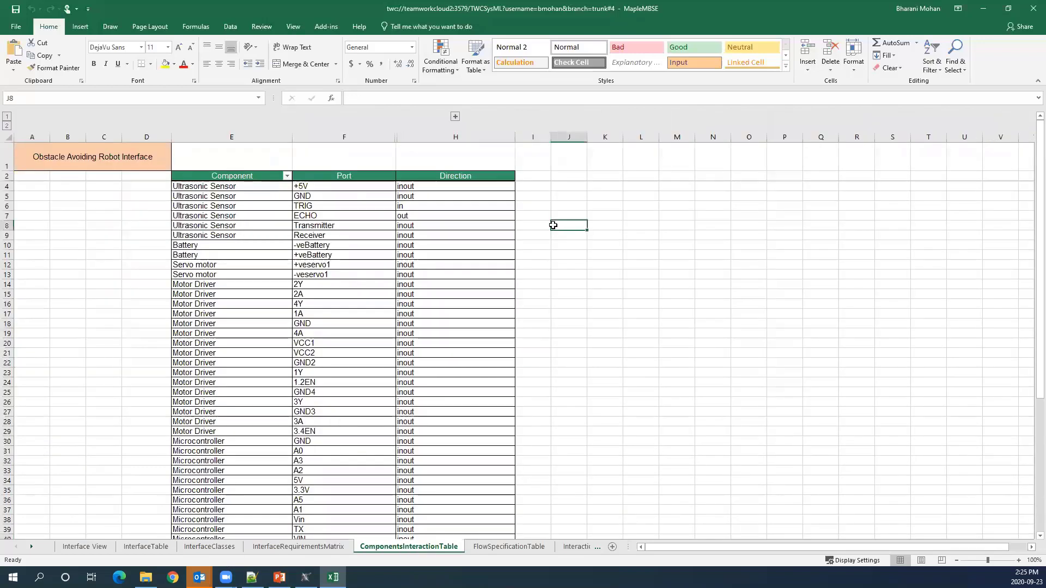
click(455, 117)
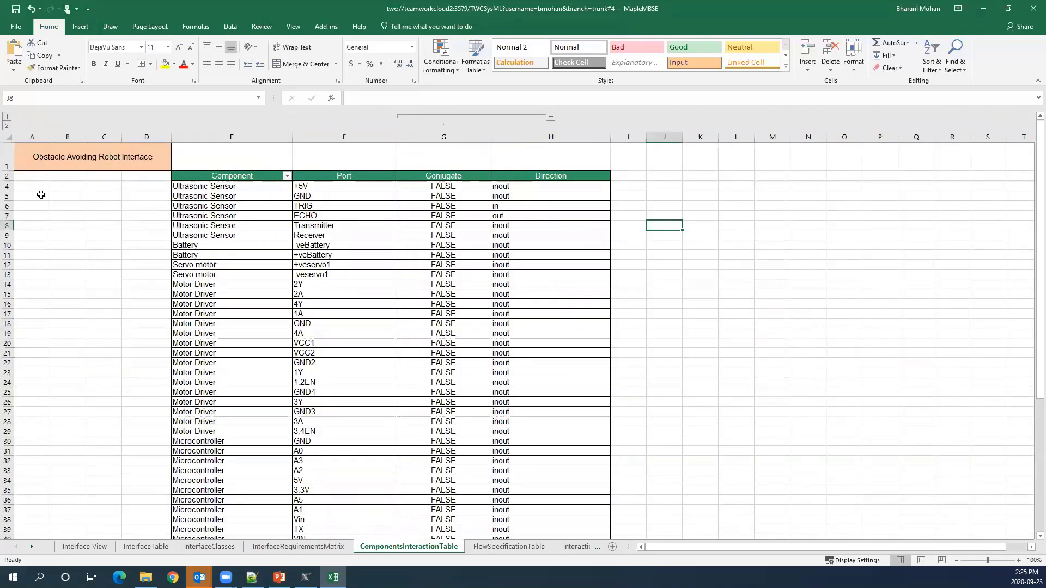
click(63, 170)
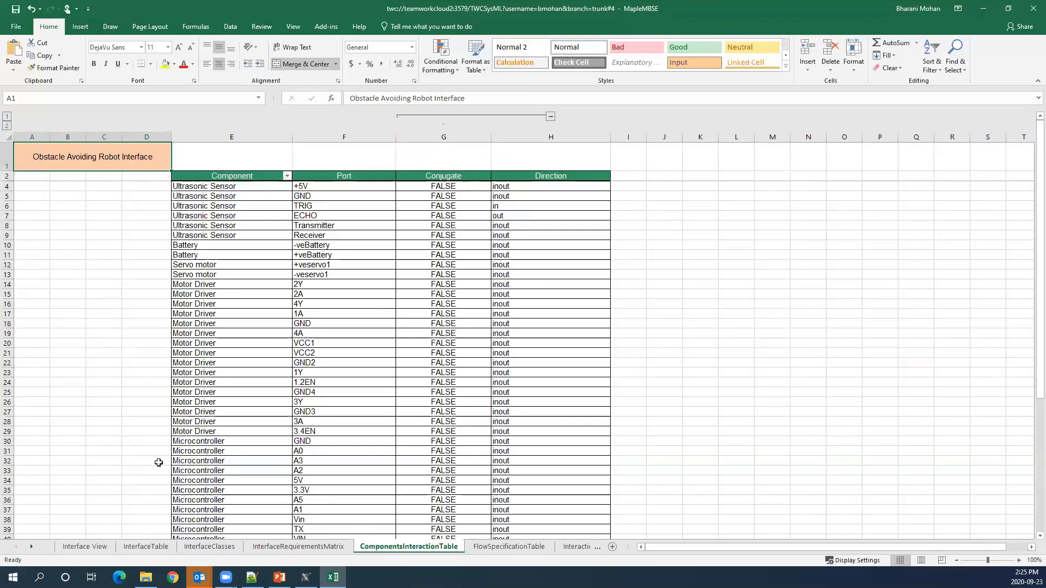
Step: Revisit the preceding interface worksheets and examine the Port and Conjugate columns in the ComponentsInteractionTable worksheet
click(102, 546)
click(200, 547)
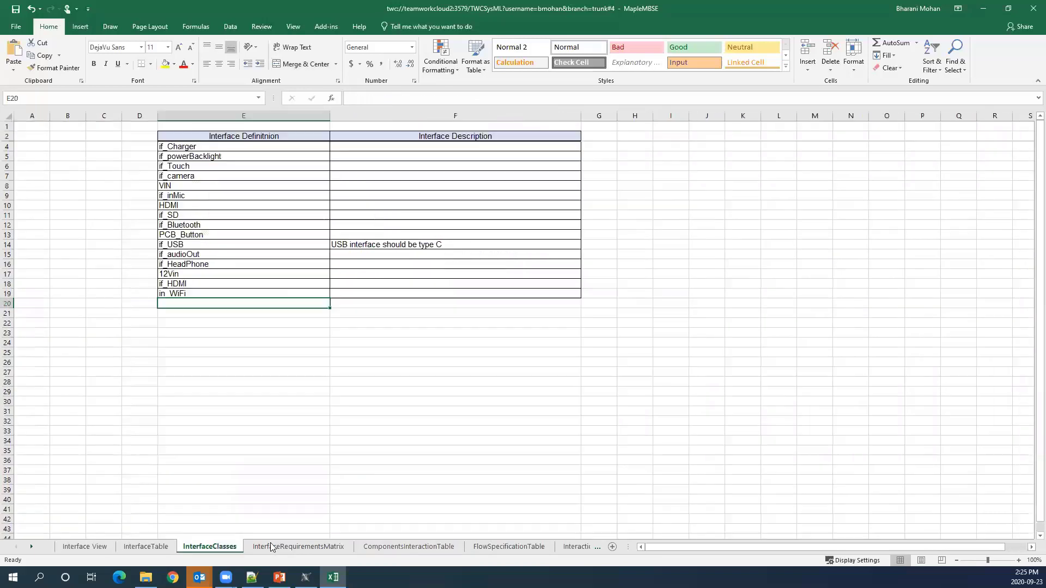
click(297, 547)
click(374, 547)
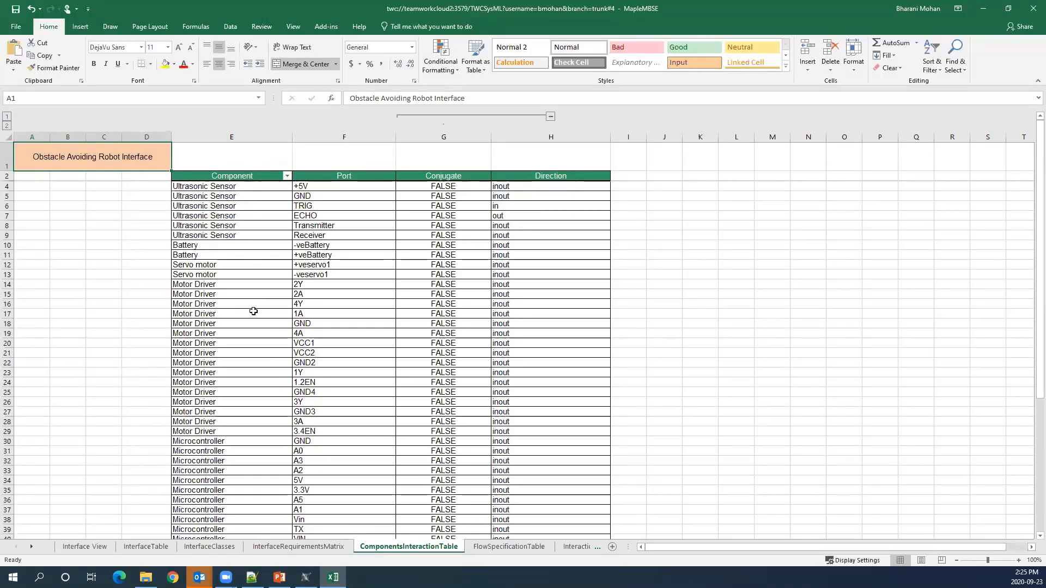
drag(368, 188, 381, 422)
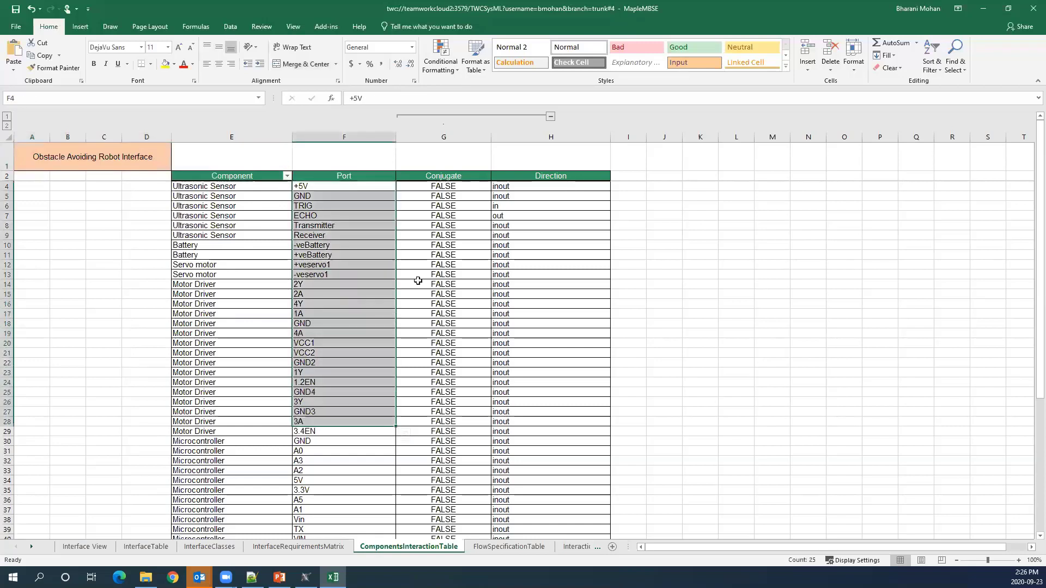
drag(451, 195, 452, 381)
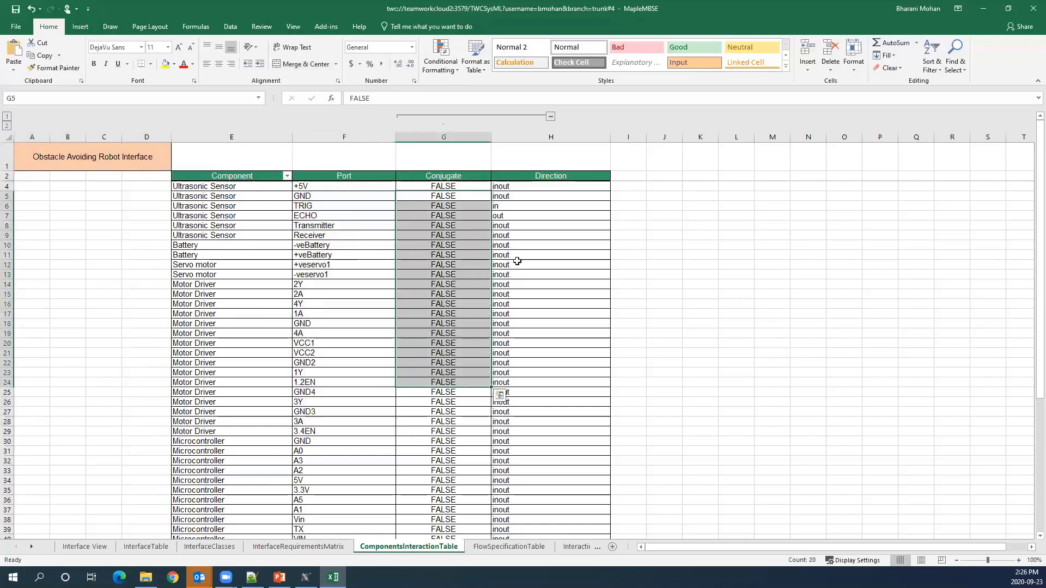
Step: Examine the Direction and Port columns of the ComponentsInteractionTable worksheet, revisiting the Interface View and InterfaceTable worksheets in between
click(548, 176)
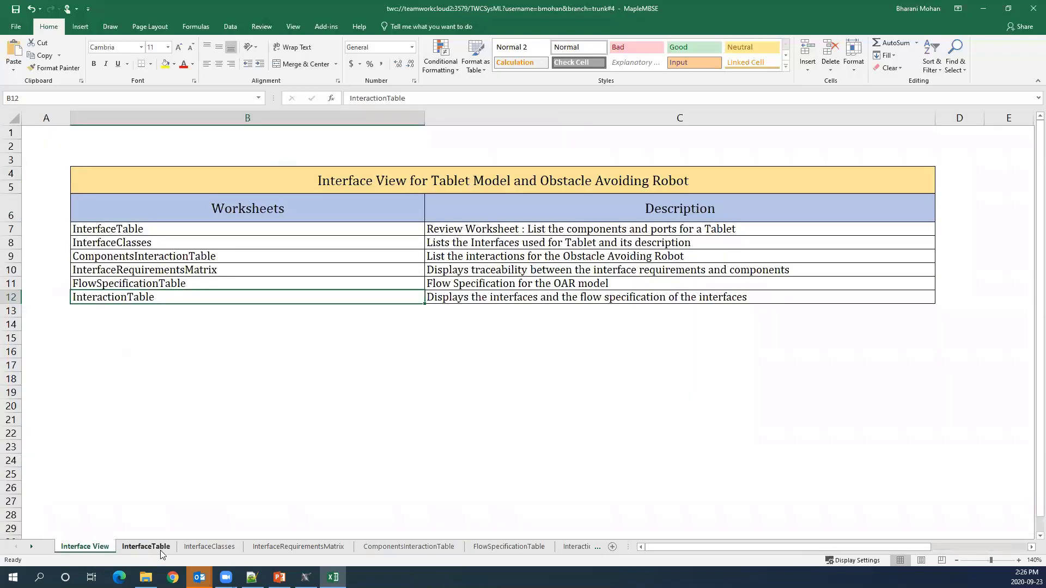
click(161, 550)
click(406, 547)
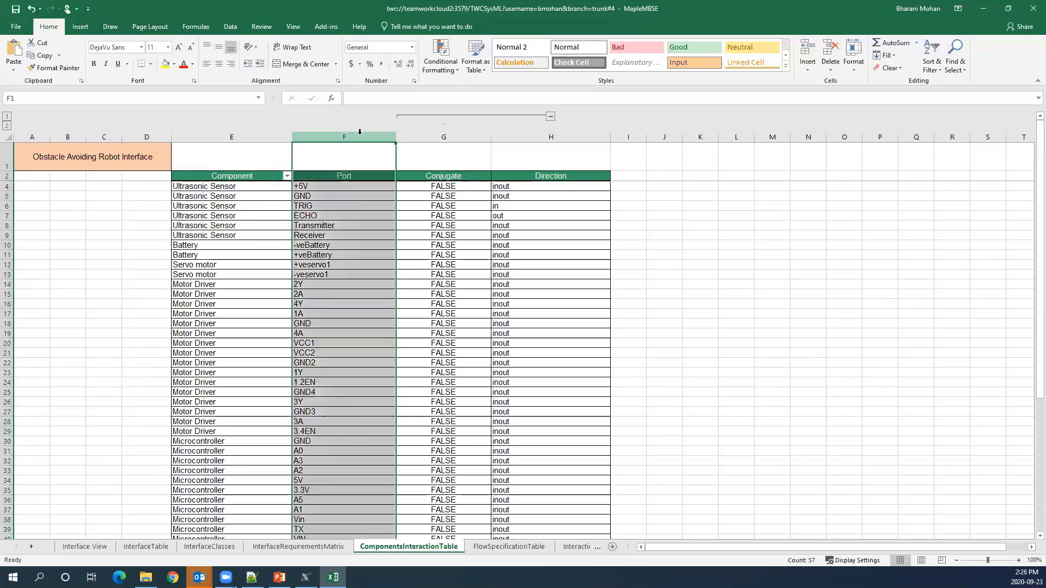
click(344, 136)
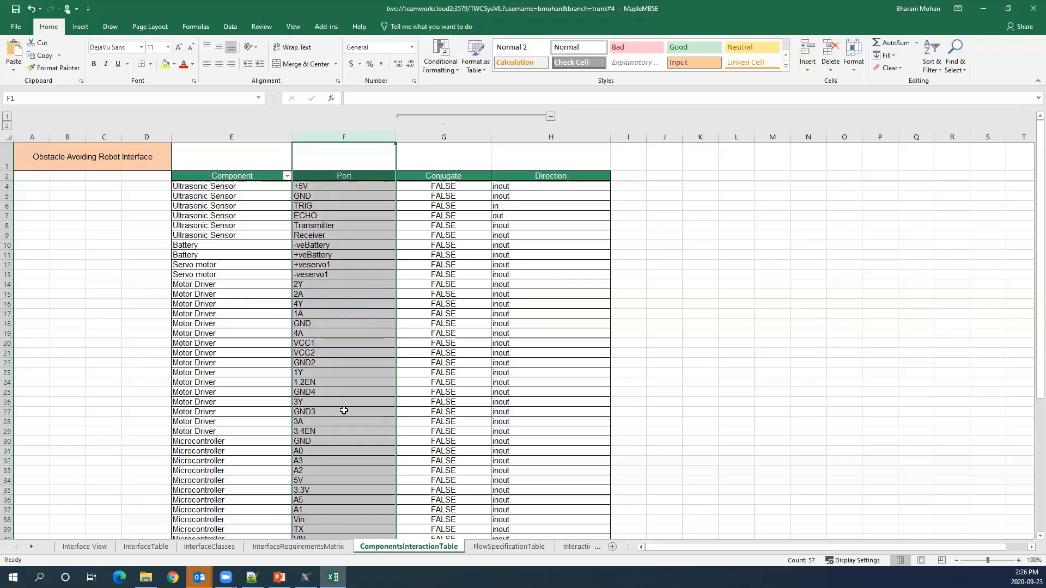
Step: Reveal the hidden Port_Kind column beside the first Interface_Port column in the InterfaceTable worksheet and examine both Port_Kind columns
click(147, 547)
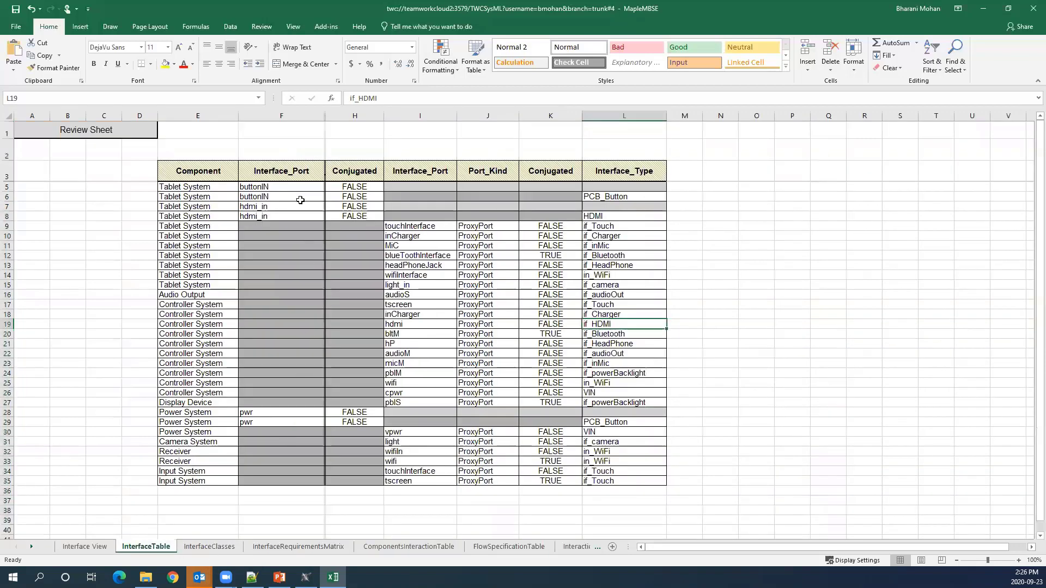
drag(326, 117, 330, 117)
double_click(330, 116)
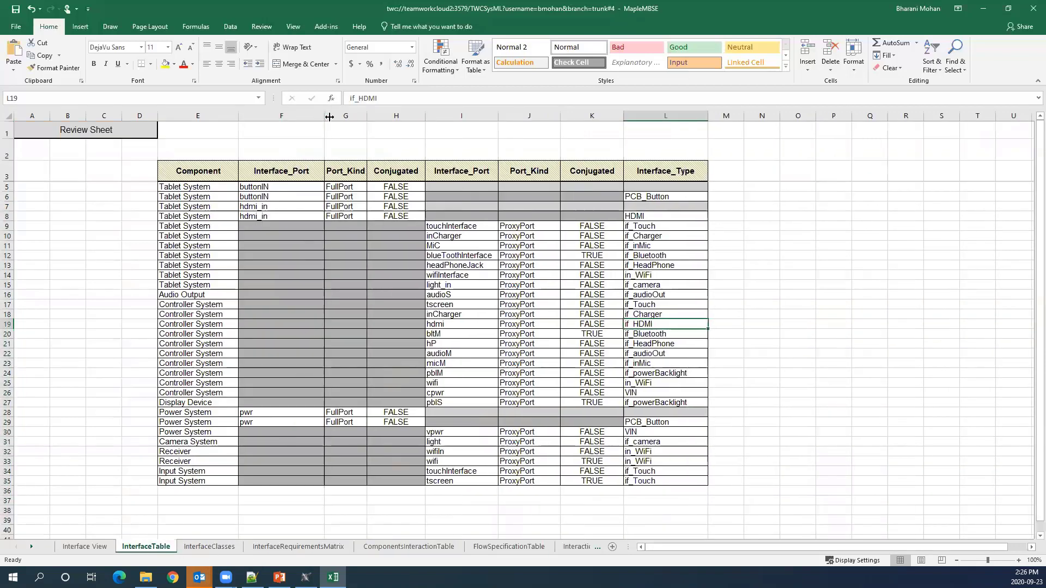
drag(339, 187, 343, 235)
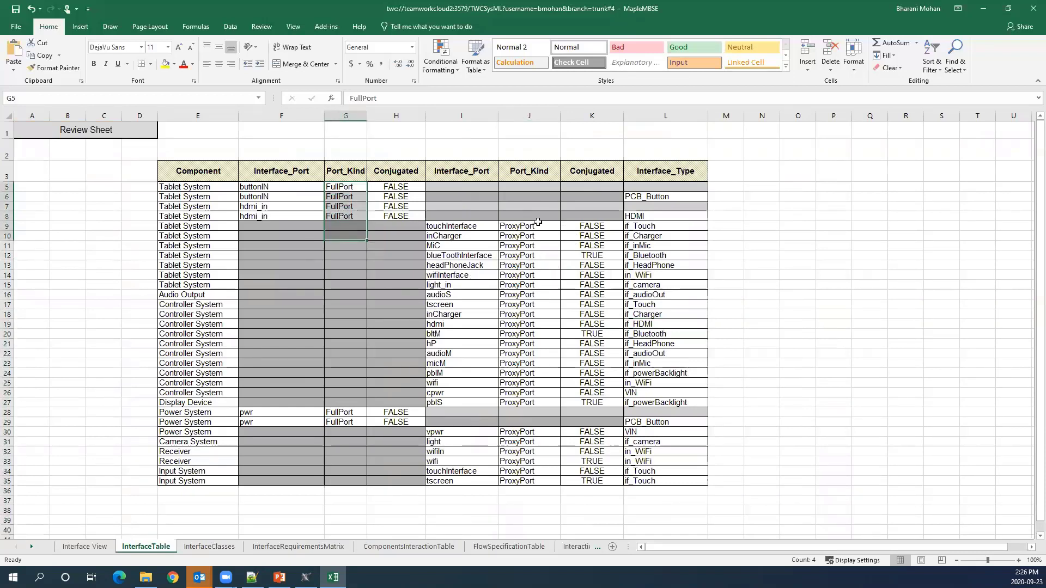
drag(537, 225, 536, 486)
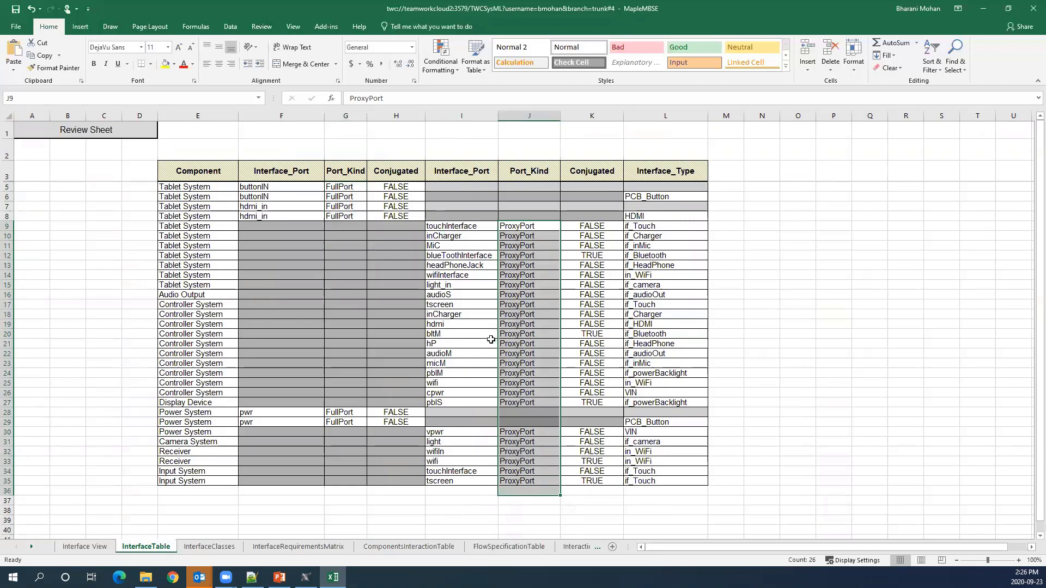
Step: In the ComponentsInteractionTable worksheet, set the Battery port directions to out for +veBattery and in for -veBattery
click(403, 547)
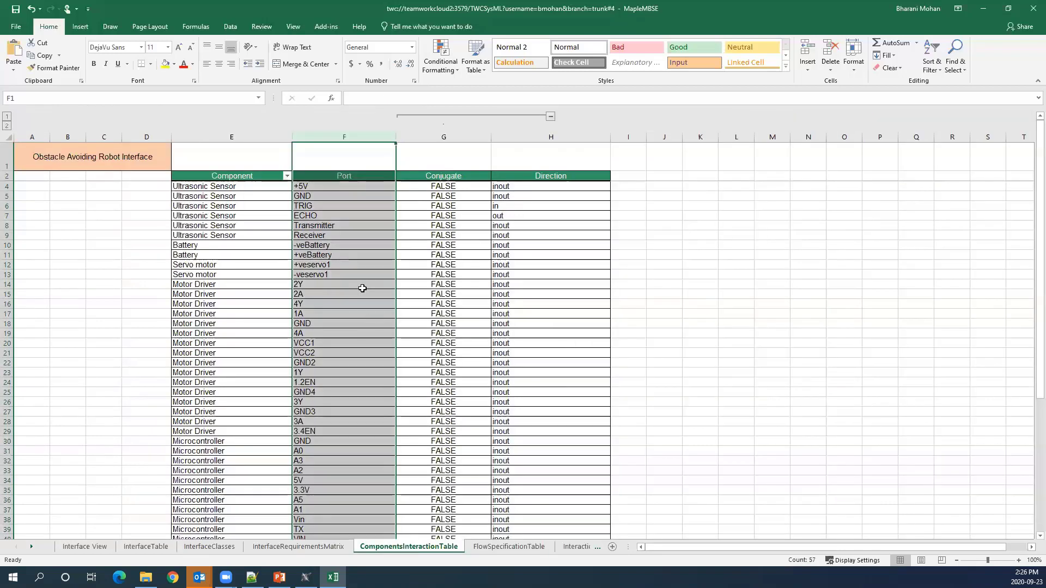
scroll(348, 313, down, 1)
scroll(215, 338, up, 1)
click(200, 245)
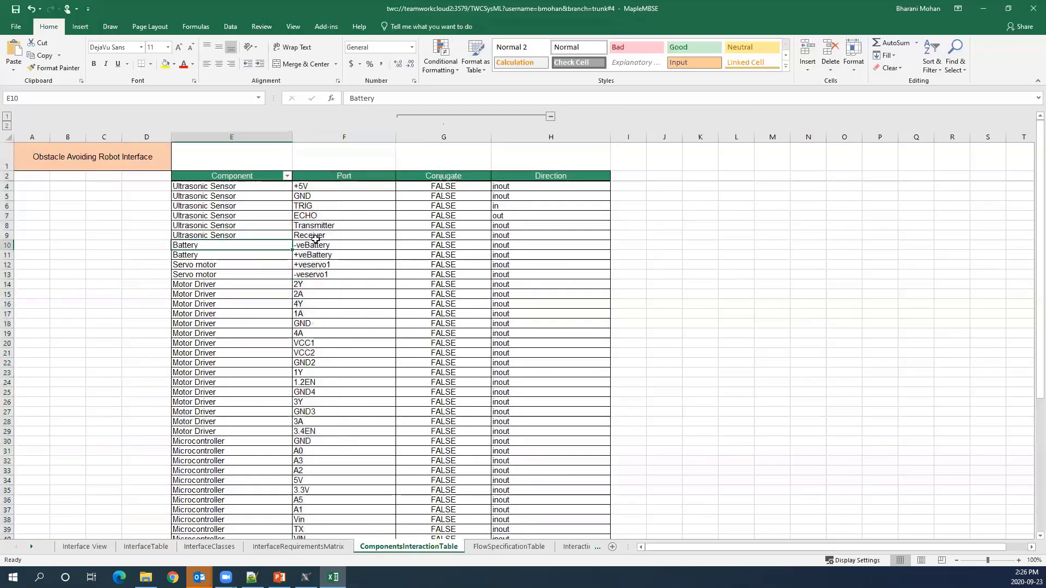
click(259, 254)
click(500, 255)
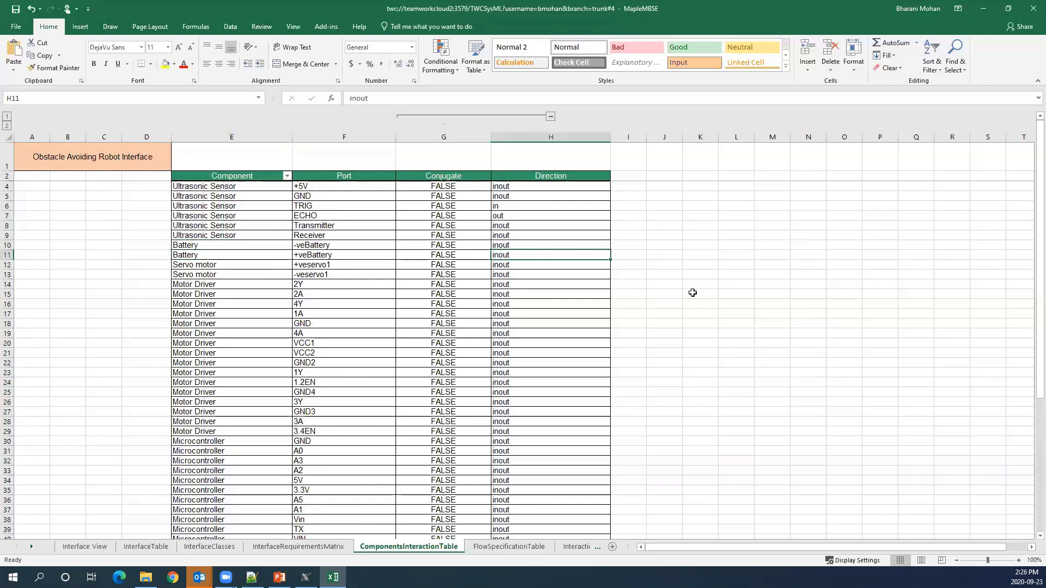
text(out)
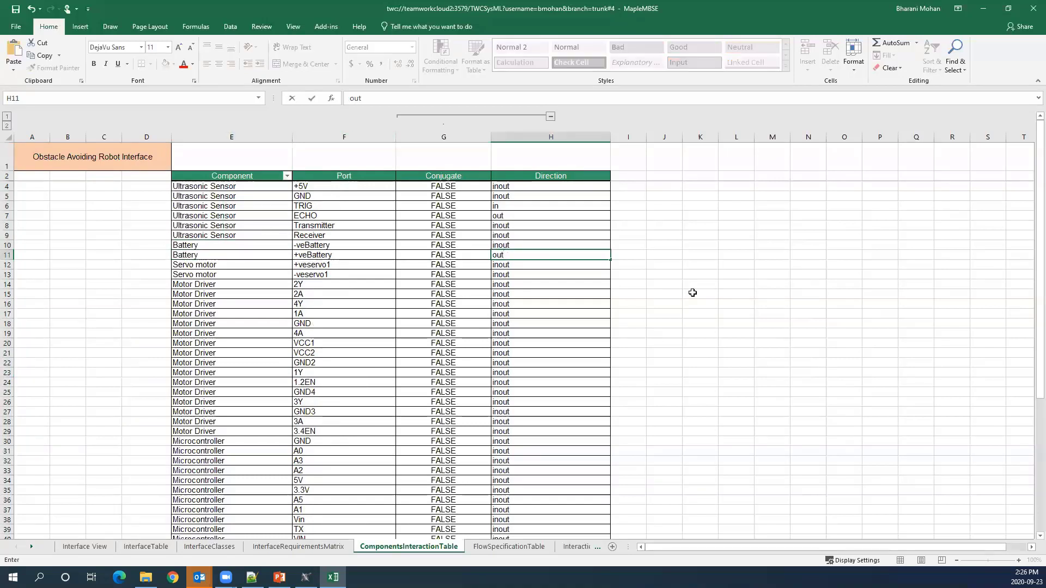
key(Return)
key(Up)
key(Up)
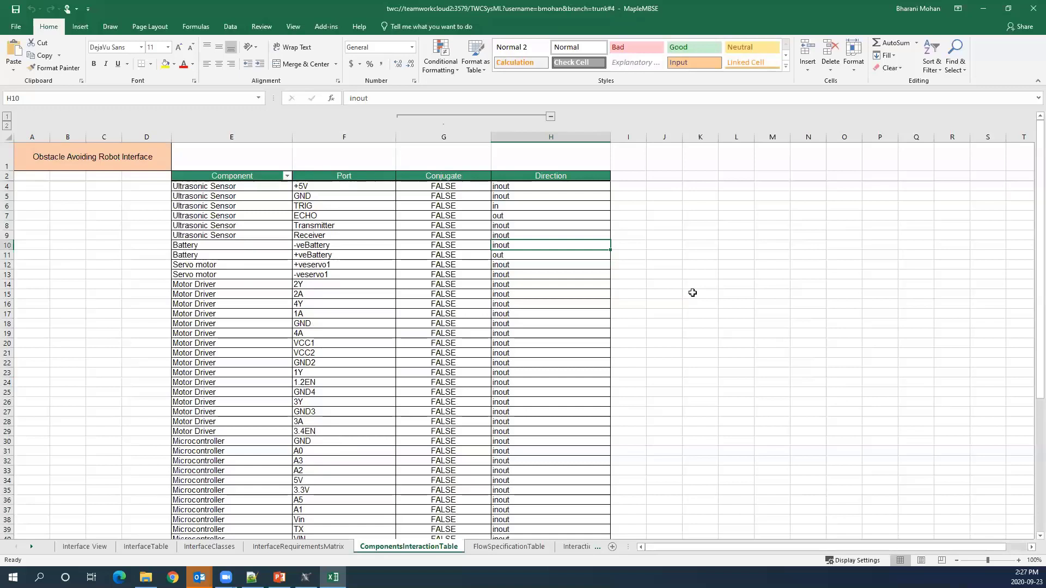
text(in)
key(Return)
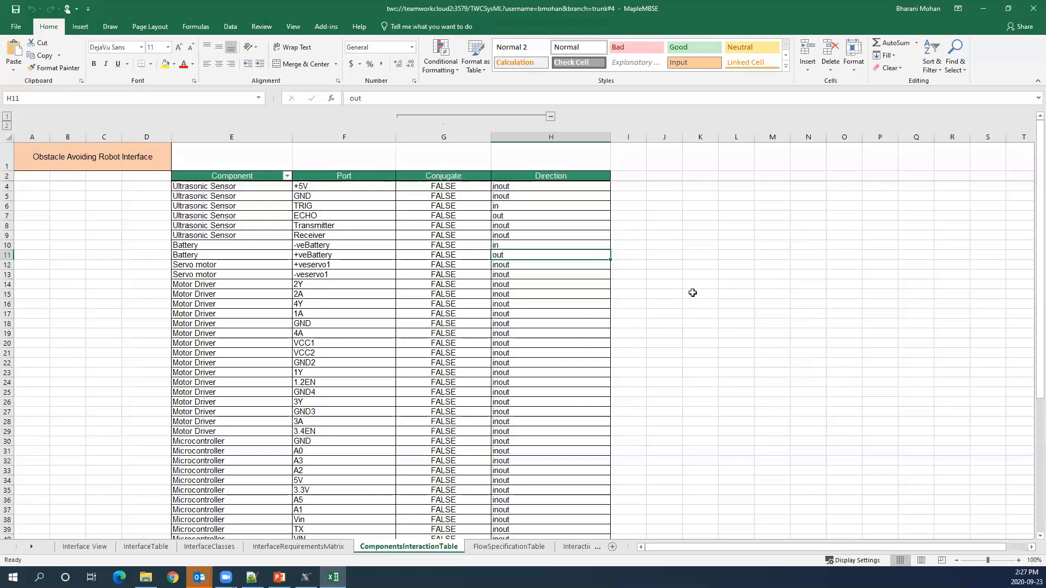
Step: Add a flow specification named command below Voltage in the FlowSpecificationTable worksheet and review the table's column headings
scroll(501, 510, down, 2)
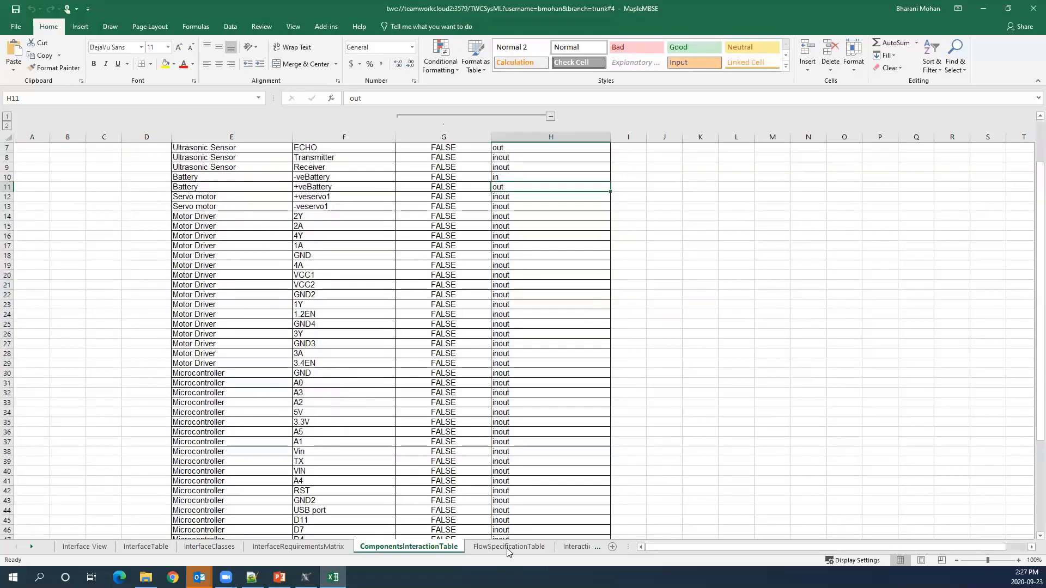
click(509, 546)
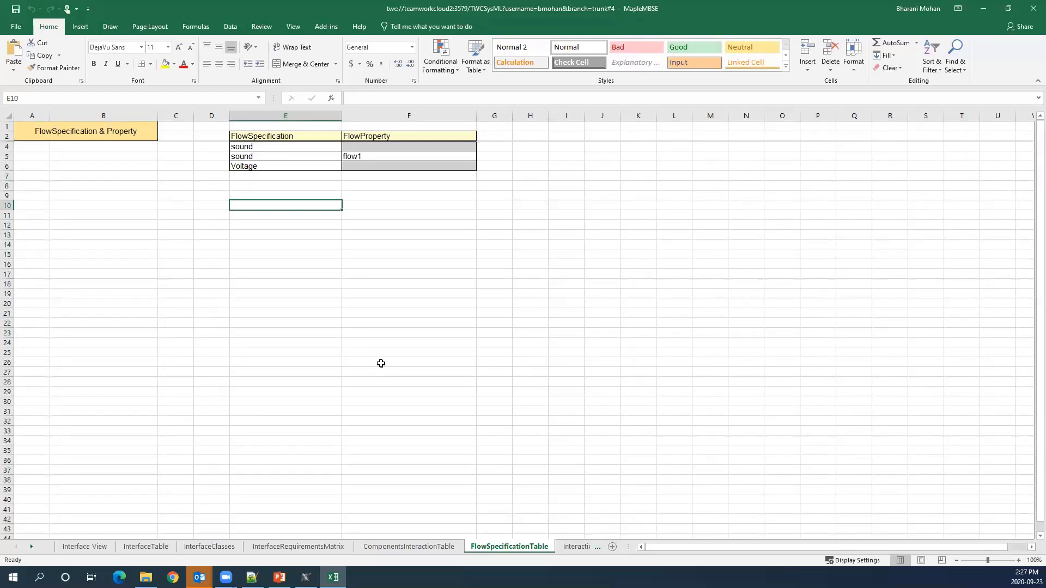
click(266, 157)
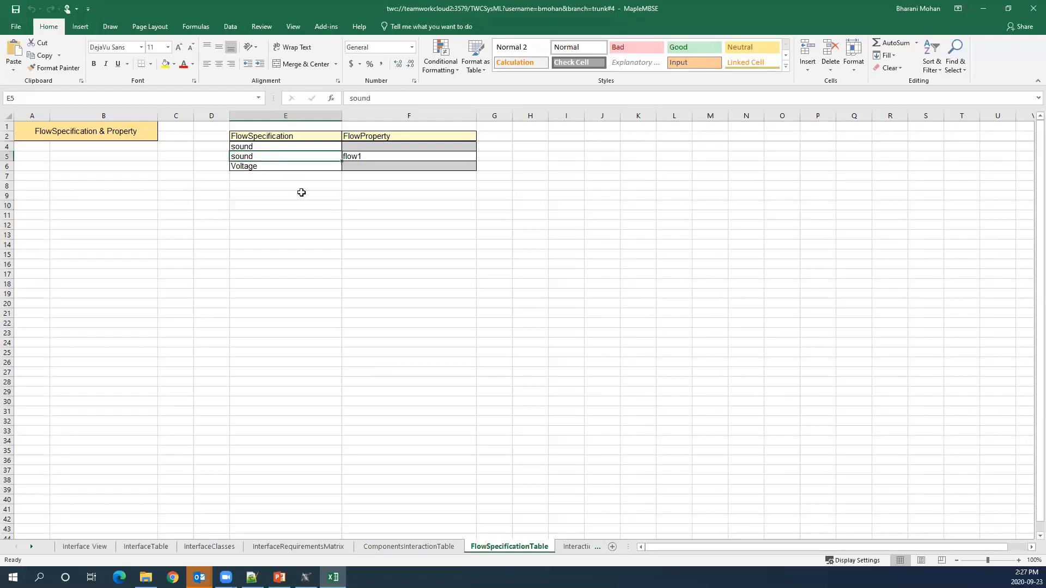
click(266, 166)
click(287, 179)
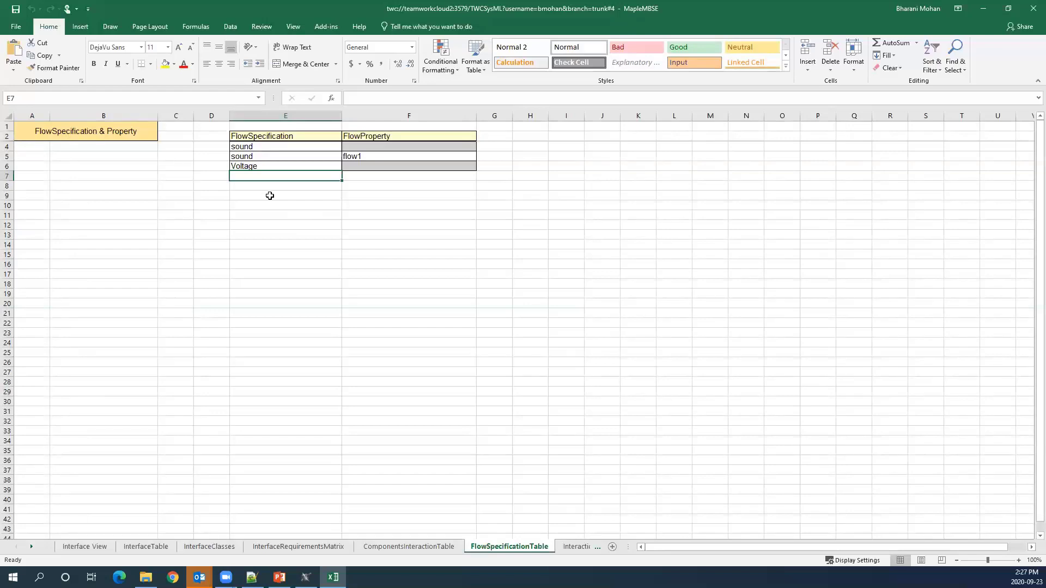
text(command)
key(Return)
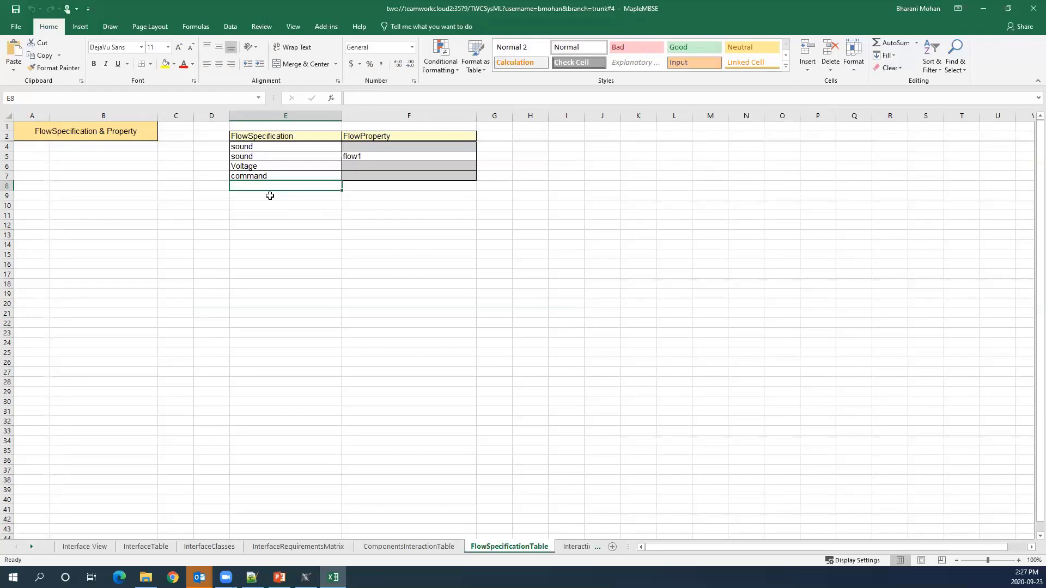
drag(280, 137, 384, 142)
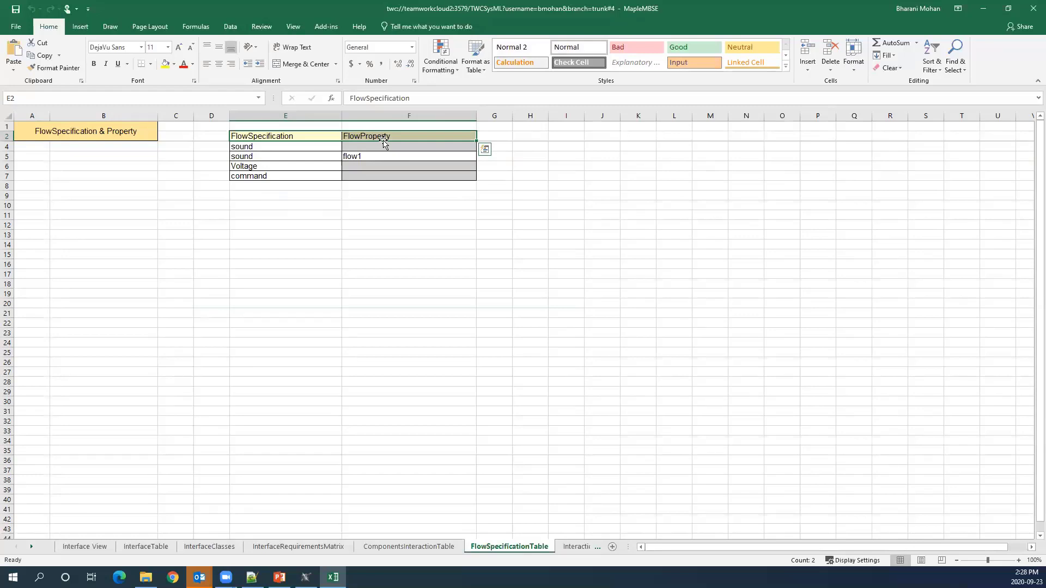
Step: Open the InteractionTable worksheet and examine its Ports, Interaction Exchange, FlowProperty and Direction columns
click(565, 536)
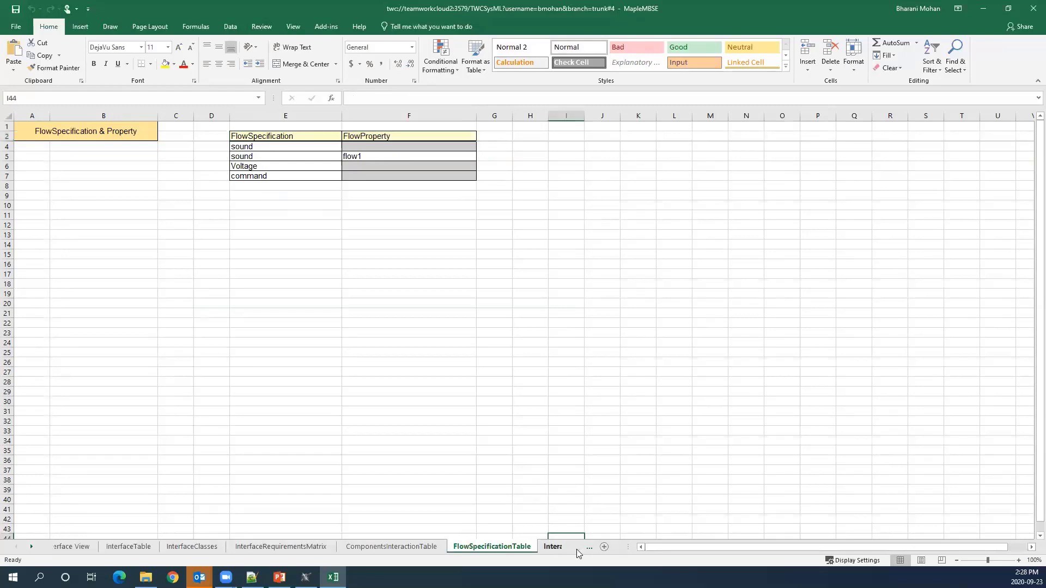
click(554, 546)
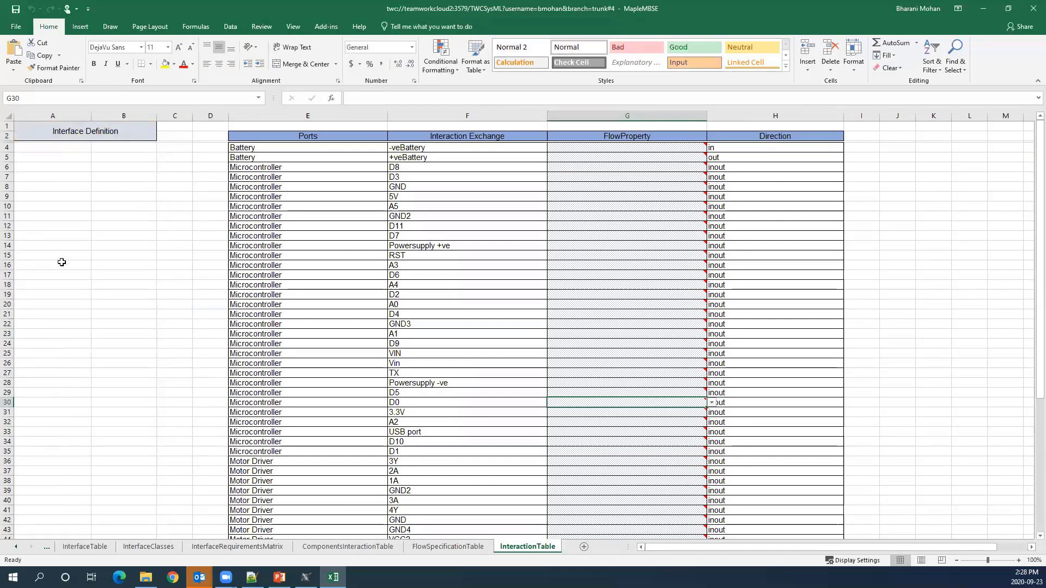
scroll(39, 271, down, 6)
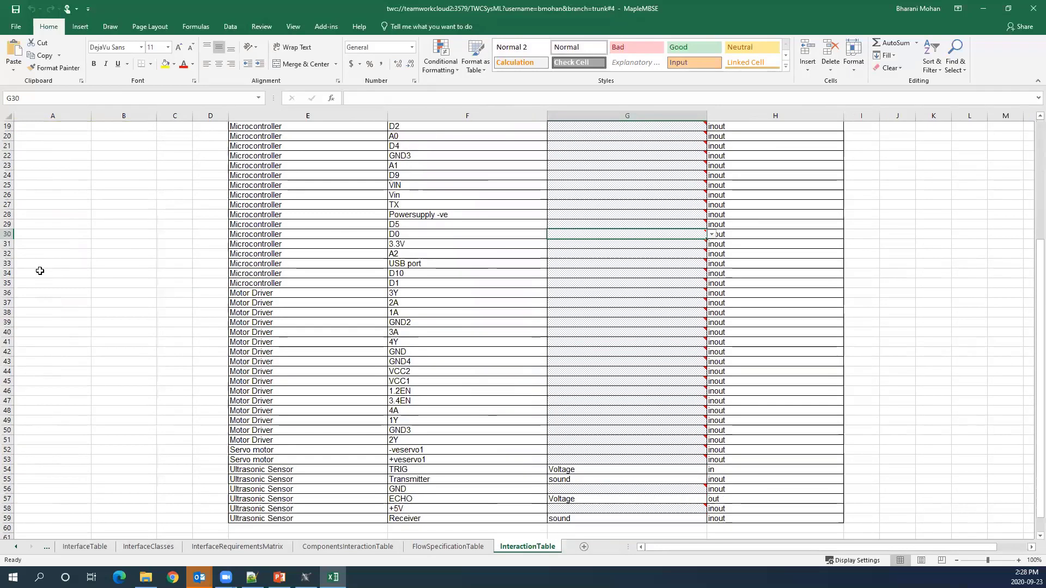
scroll(40, 271, down, 5)
scroll(40, 269, up, 11)
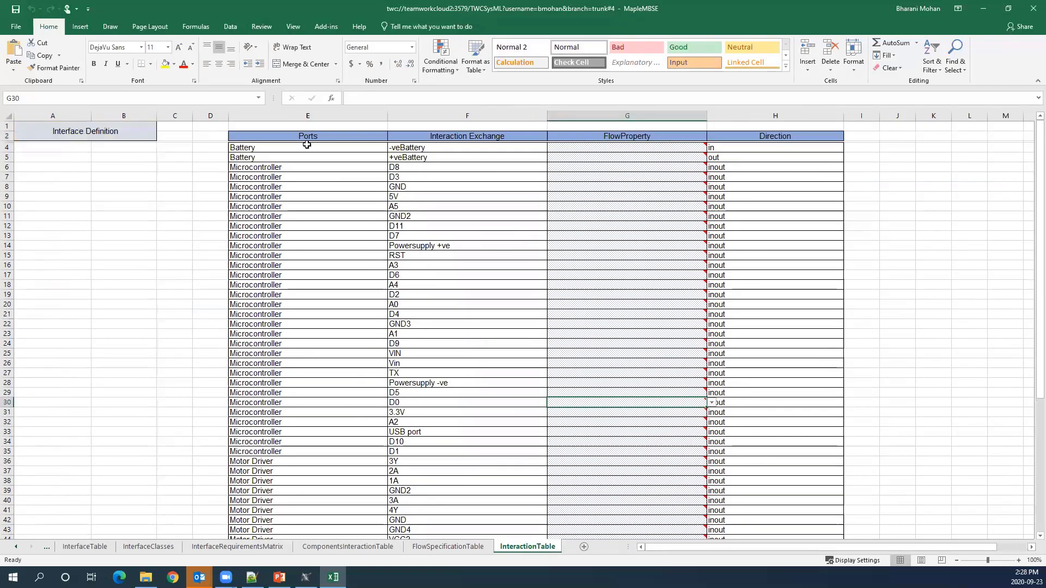
drag(306, 145, 303, 462)
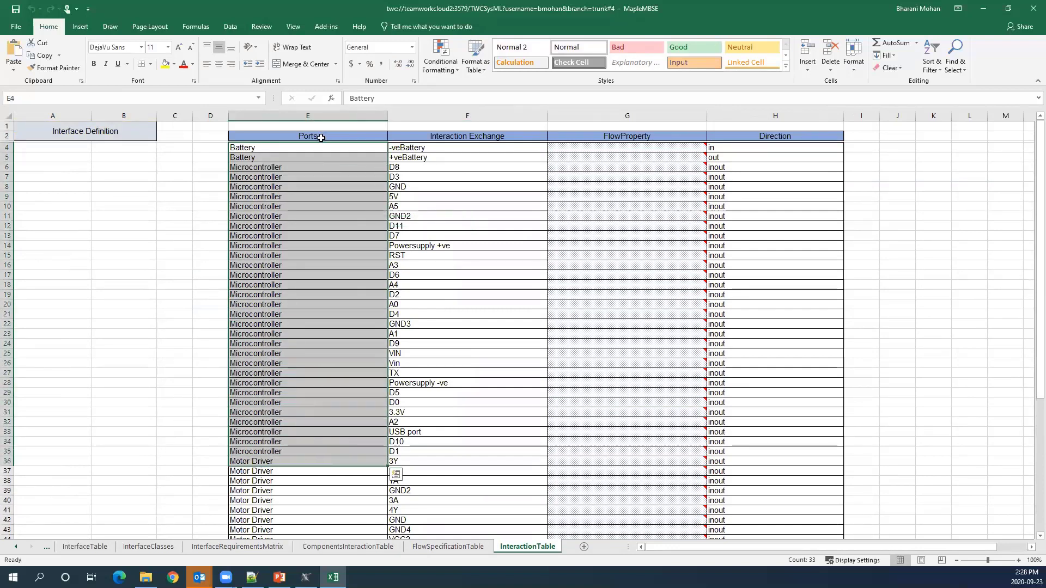
drag(455, 148, 442, 529)
scroll(441, 440, down, 6)
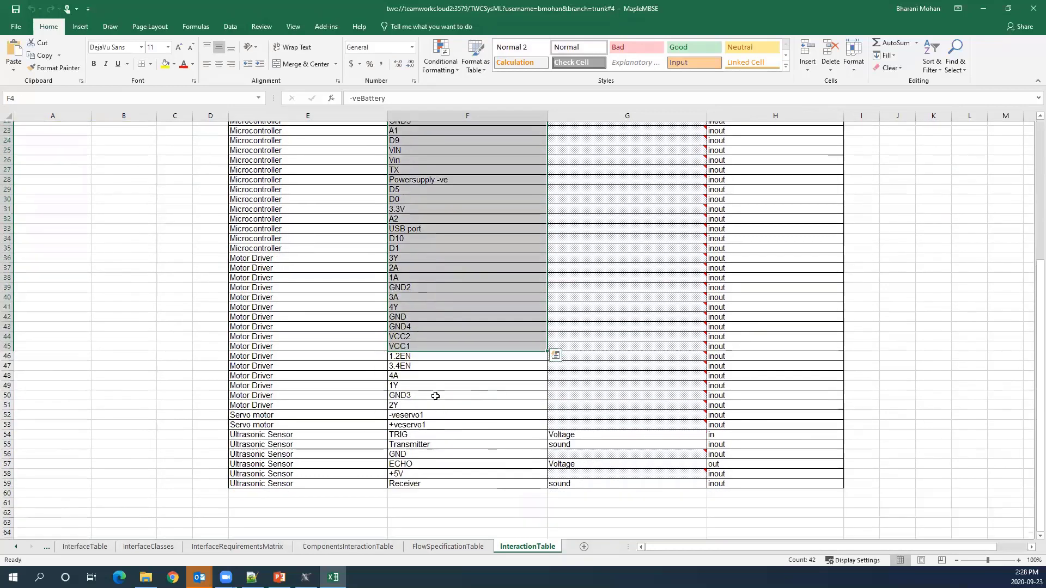
scroll(435, 395, up, 8)
click(459, 138)
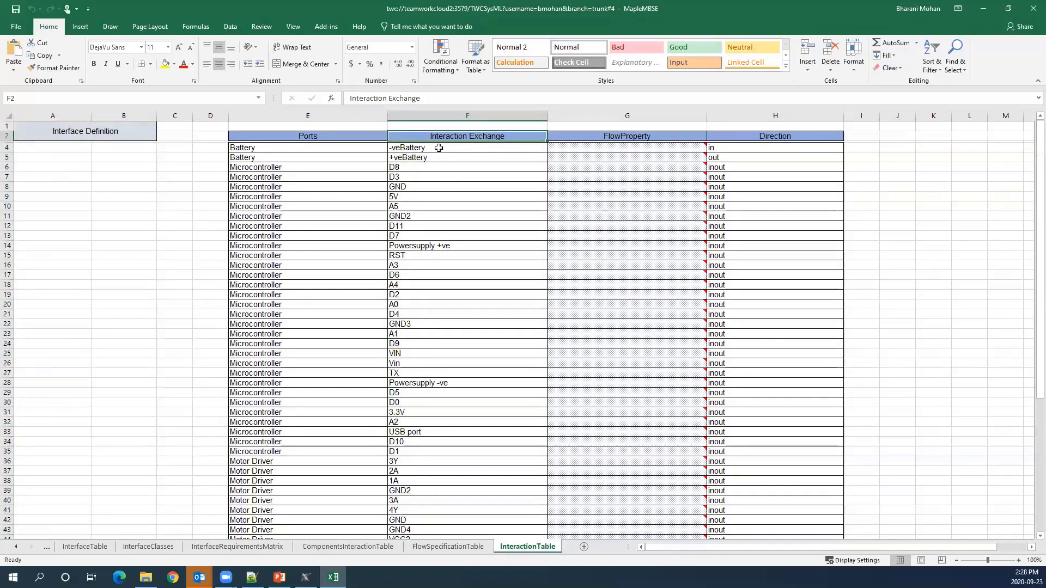
click(291, 146)
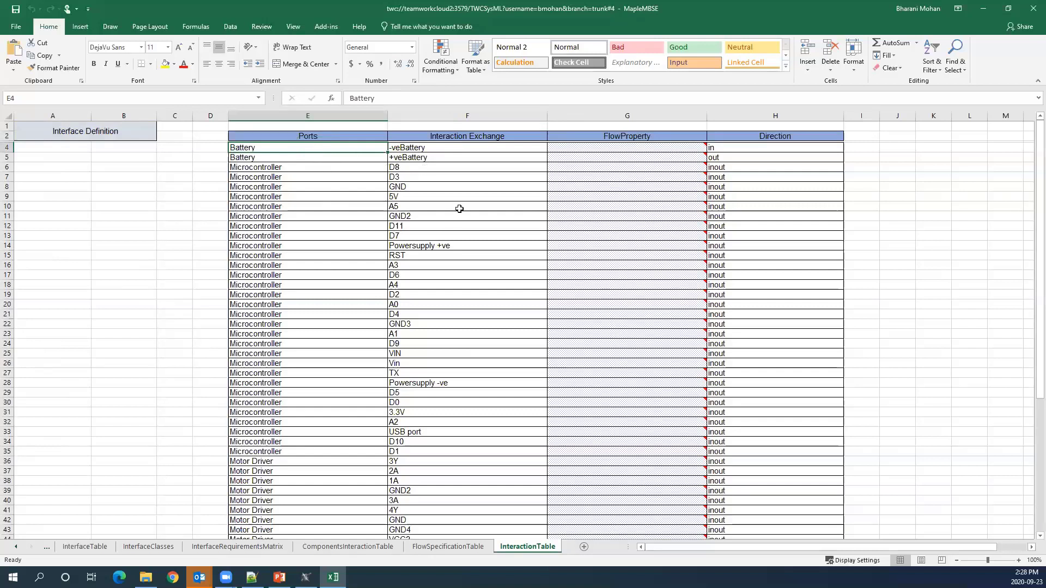
click(635, 147)
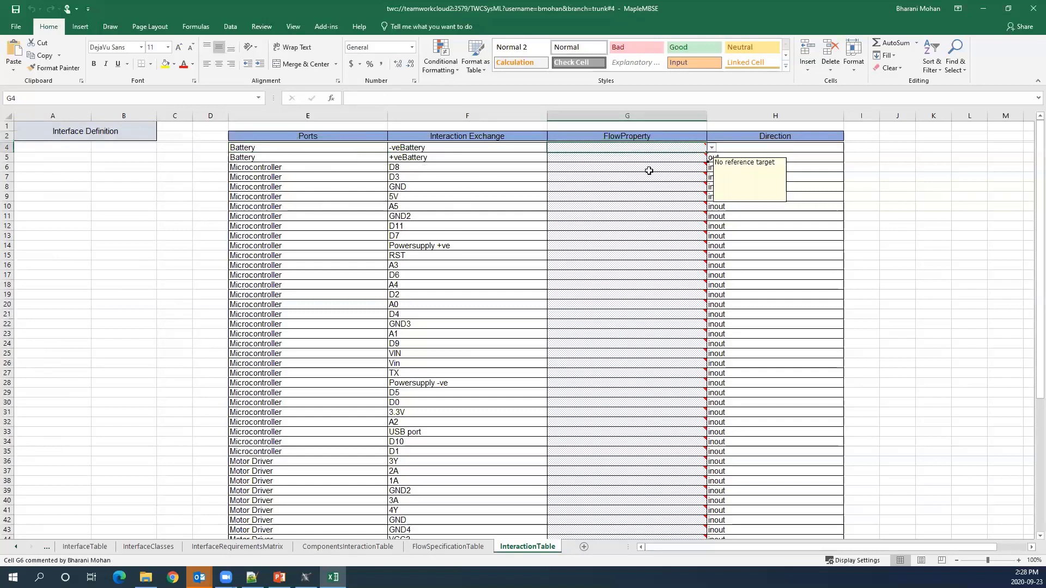
click(793, 179)
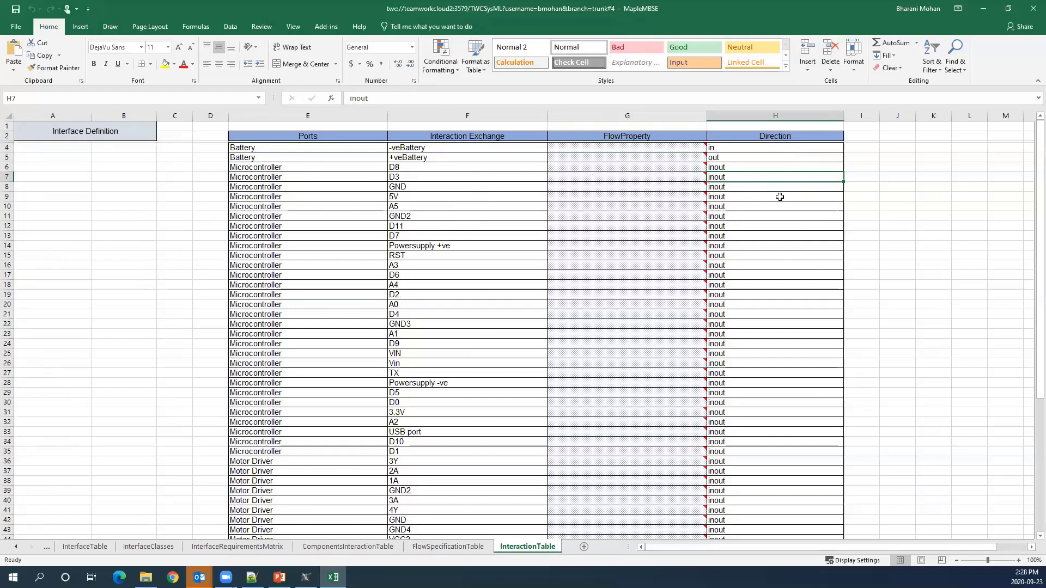
Step: Assign the command flow property to the Microcontroller's USB port in the InteractionTable worksheet
scroll(738, 204, down, 7)
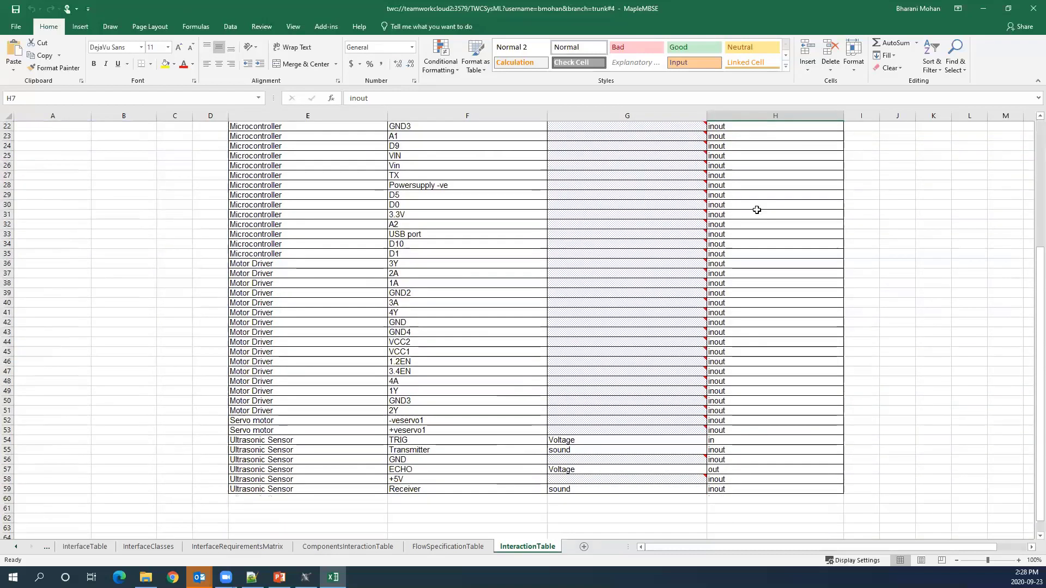
click(375, 230)
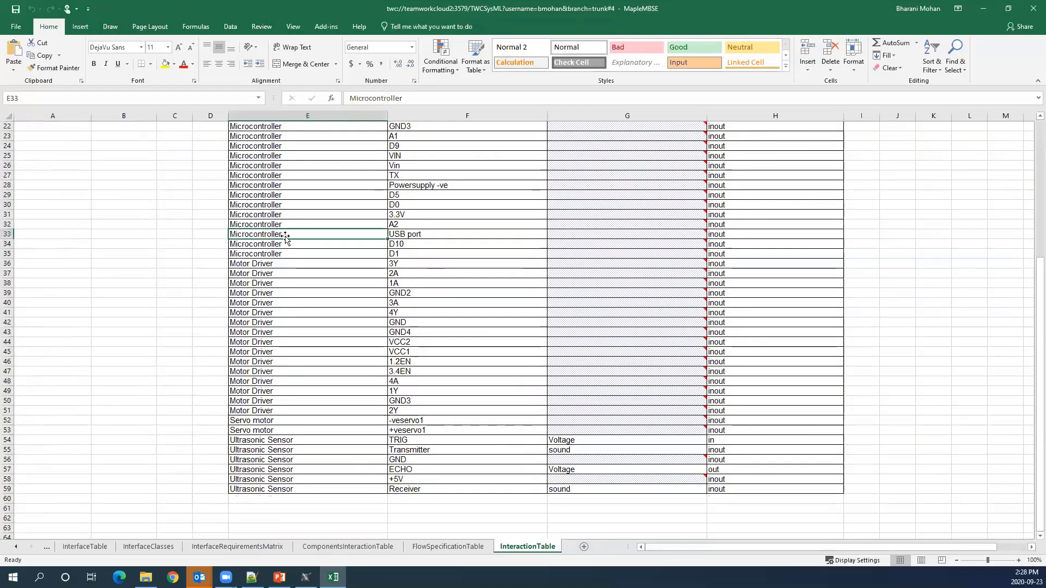
click(412, 238)
click(586, 236)
click(711, 233)
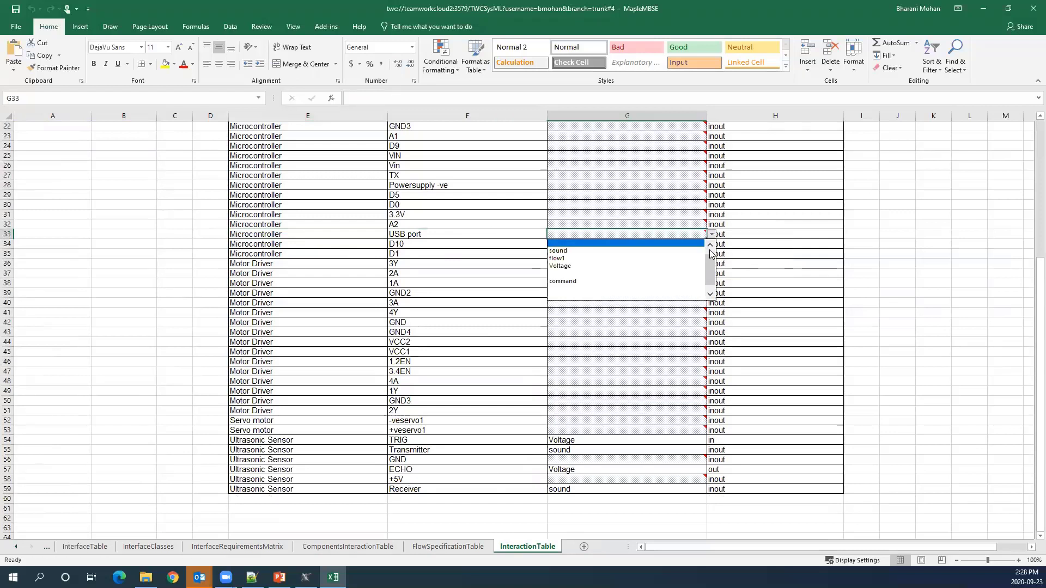
click(599, 279)
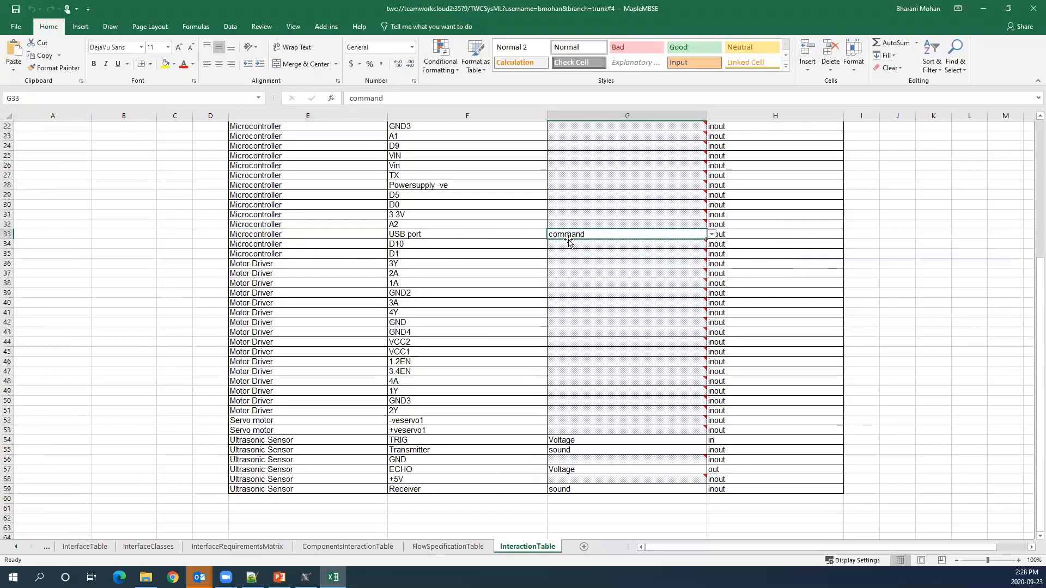
Step: Set the direction of the Microcontroller's USB port to in
click(756, 236)
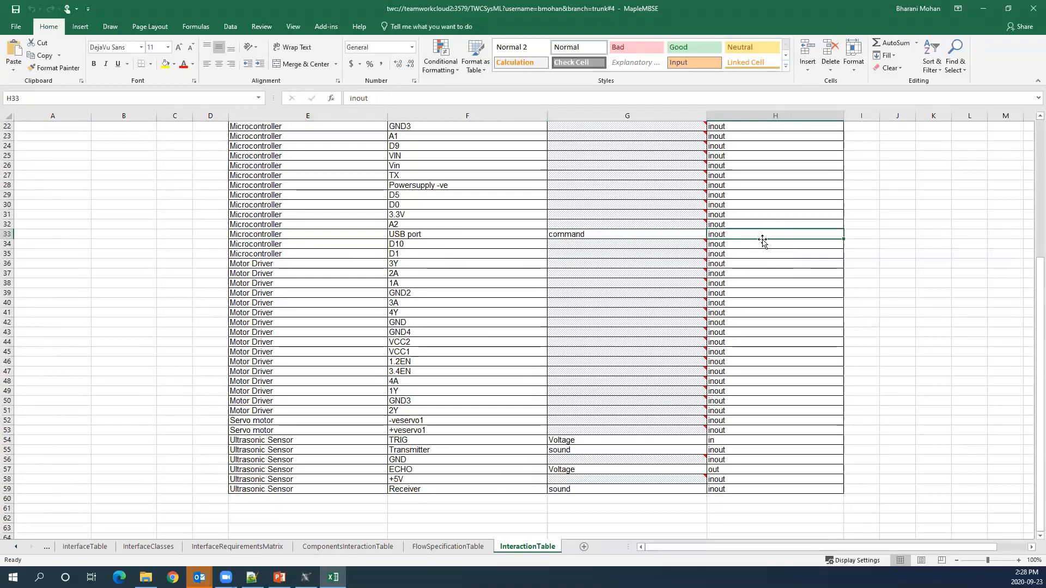
text(in)
key(Return)
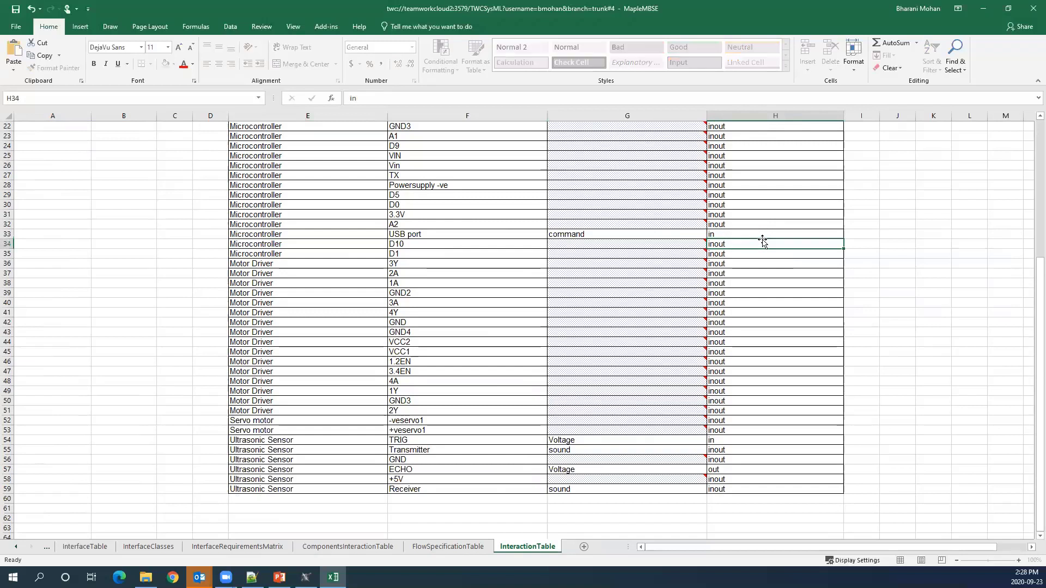
Step: Compare the flow property choices for the Microcontroller's USB port with the flow specifications listed in the FlowSpecificationTable worksheet
mouse_move(555, 245)
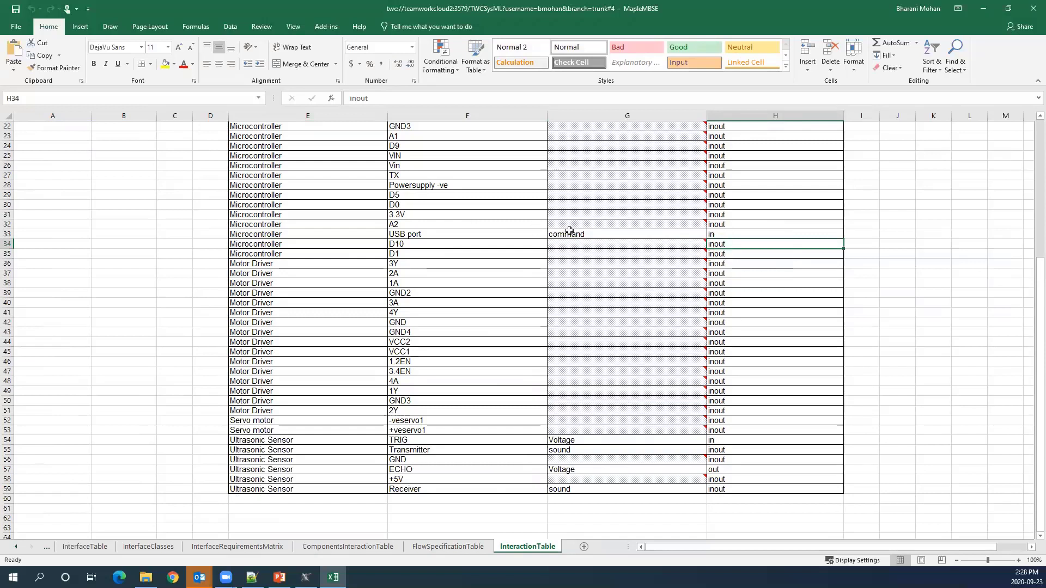
click(569, 231)
click(710, 235)
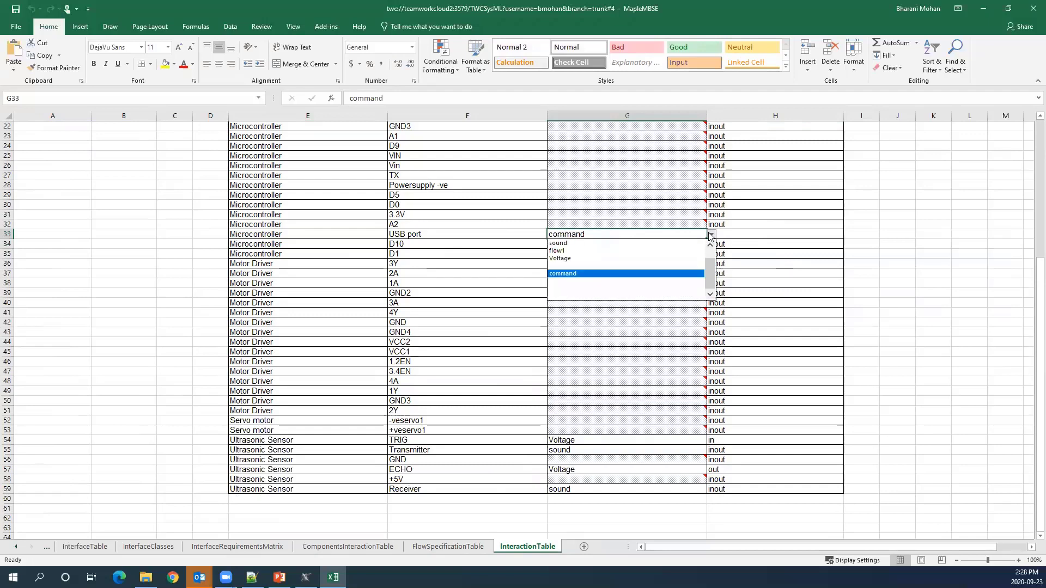
click(710, 235)
click(448, 546)
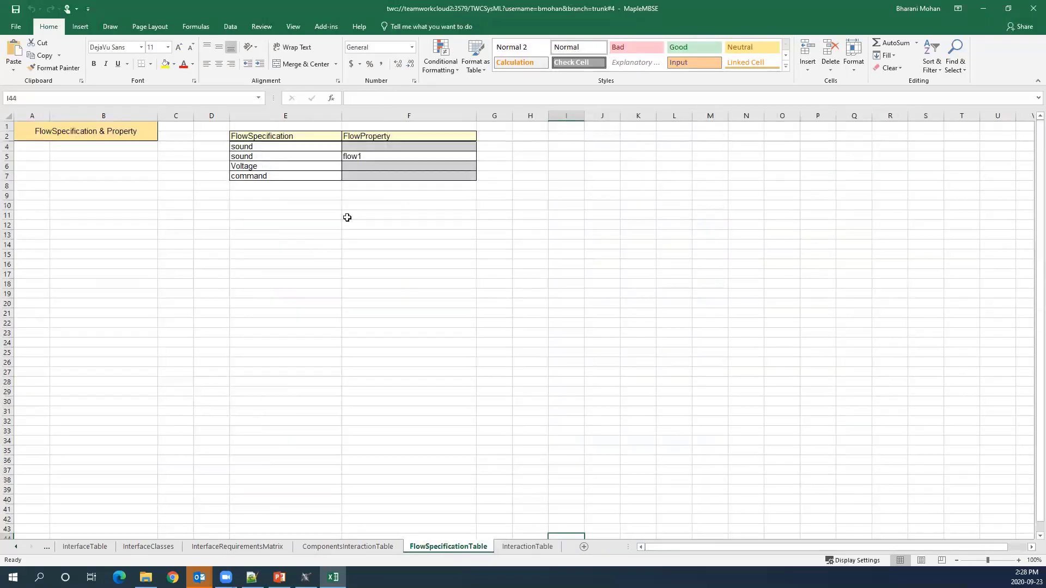
click(284, 189)
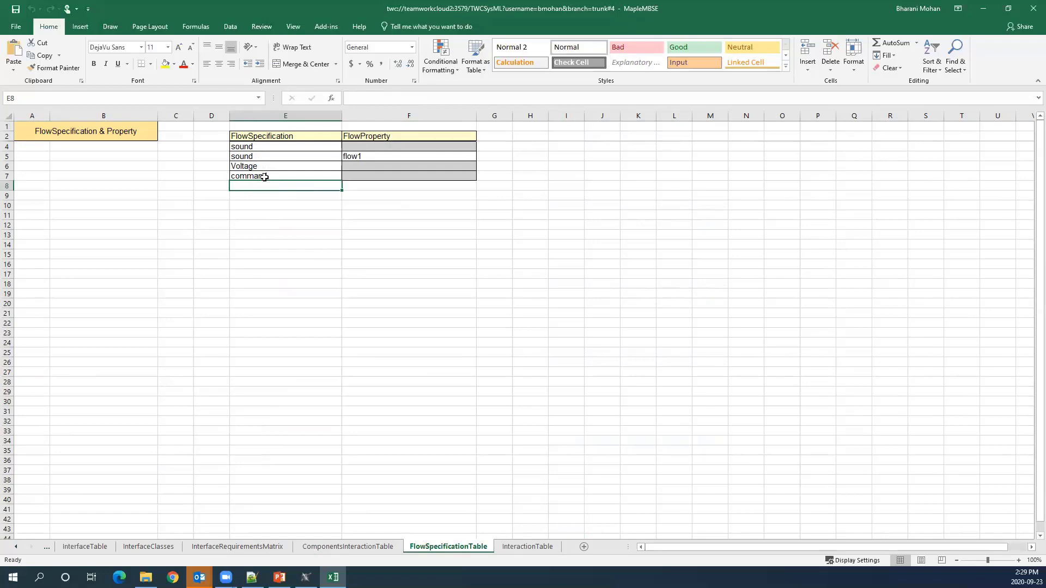
drag(273, 145, 277, 194)
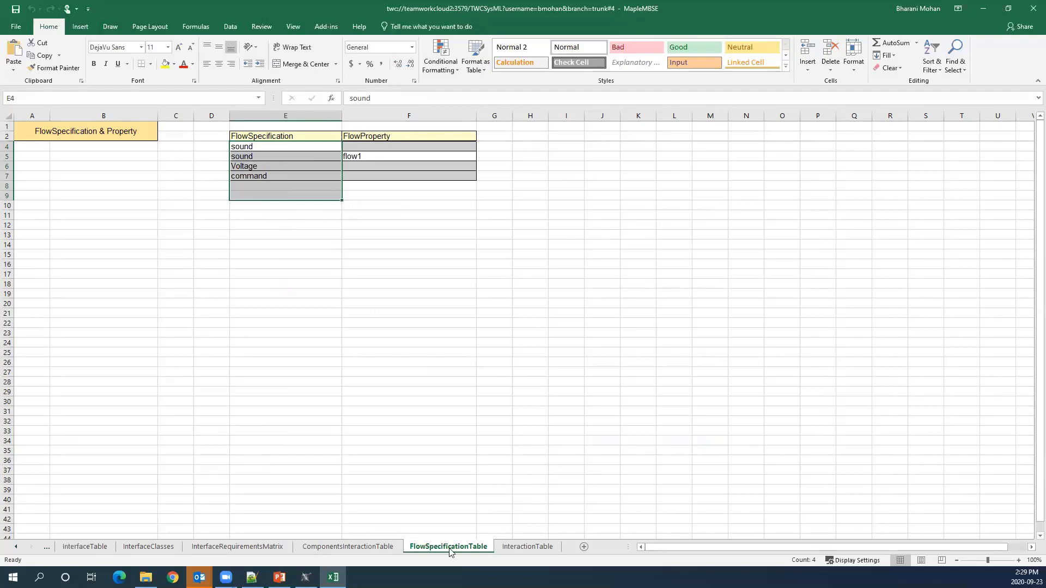
Step: Try entering dfd as the flow property of the Motor Driver's 3Y port in the InteractionTable worksheet, and clear the entry
click(527, 546)
click(572, 263)
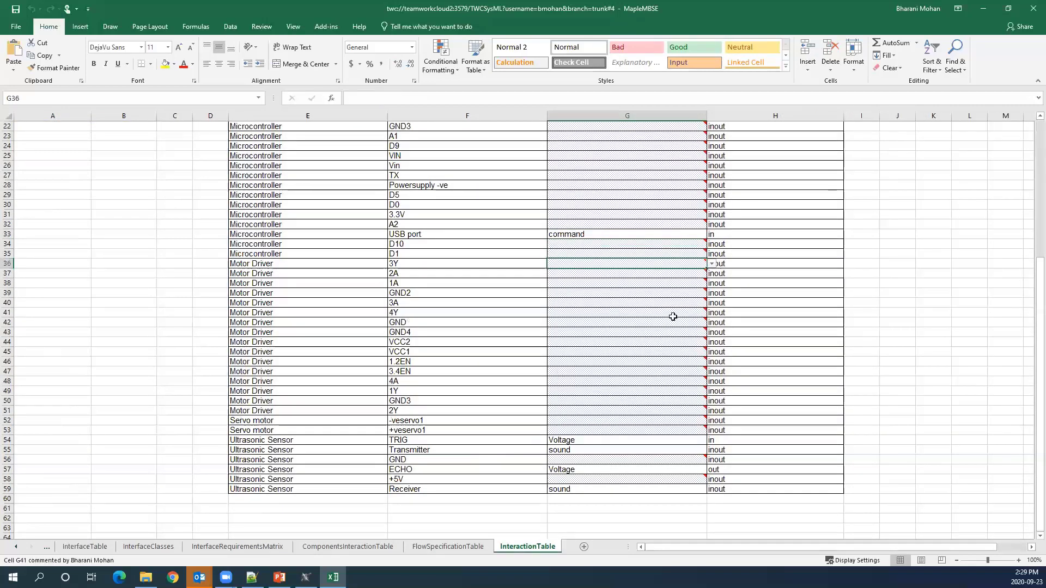
text(dfd)
click(602, 303)
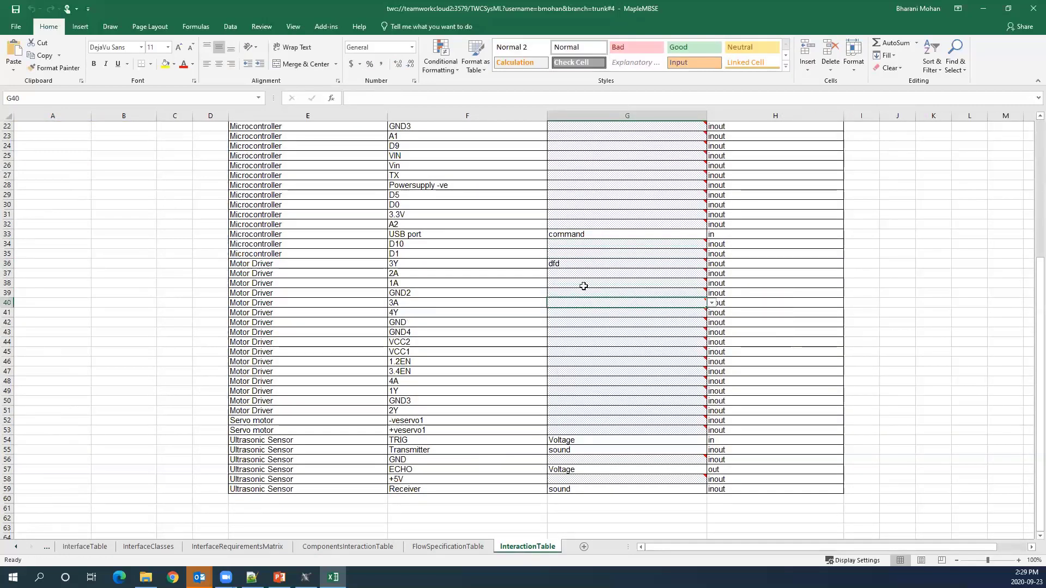
click(596, 264)
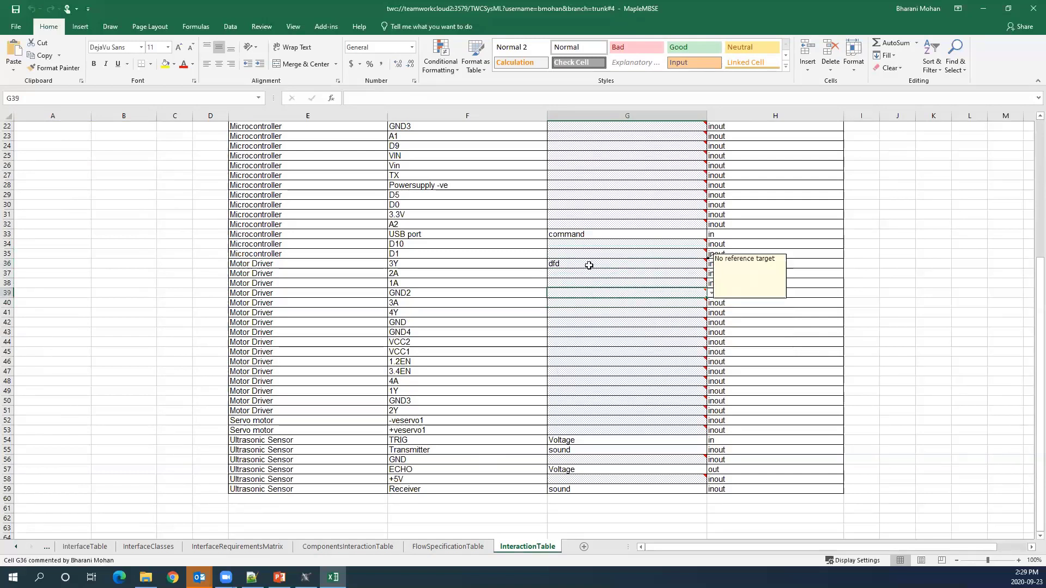
key(Delete)
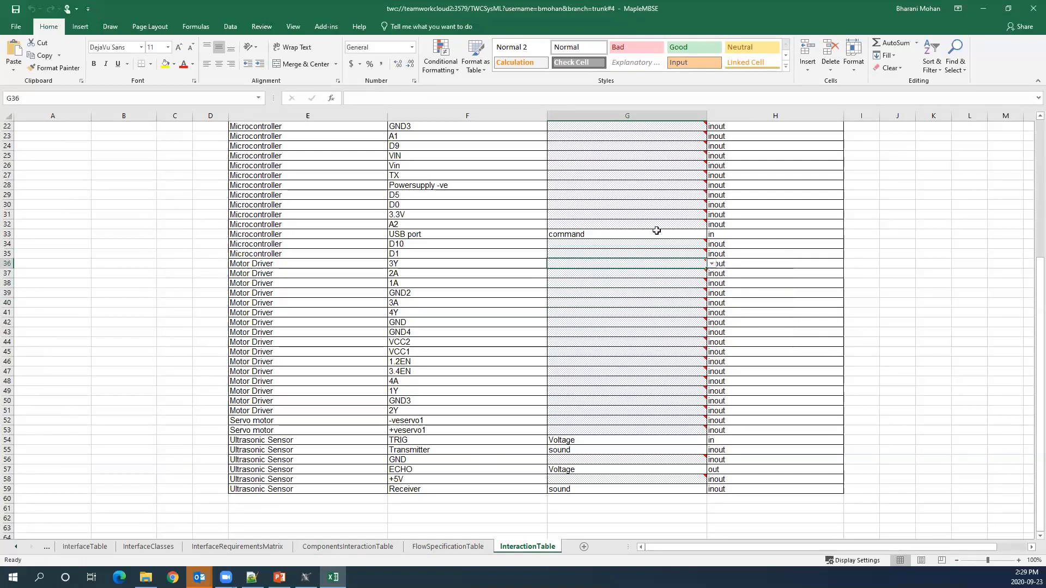
Step: Review the Direction column of the InteractionTable worksheet, including the Microcontroller's USB port row
key(Up)
key(Up)
click(733, 235)
scroll(733, 235, up, 7)
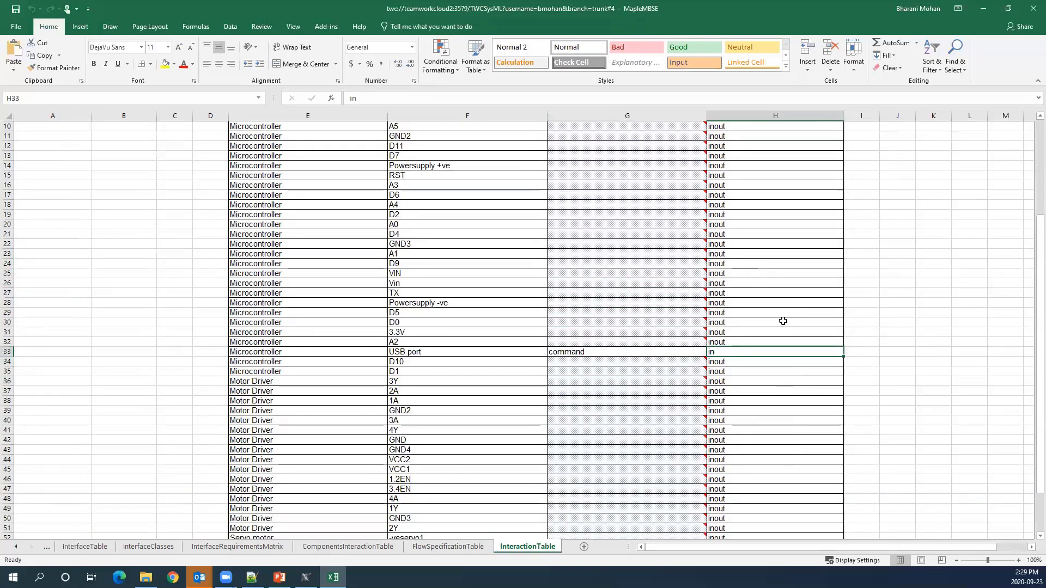
click(781, 118)
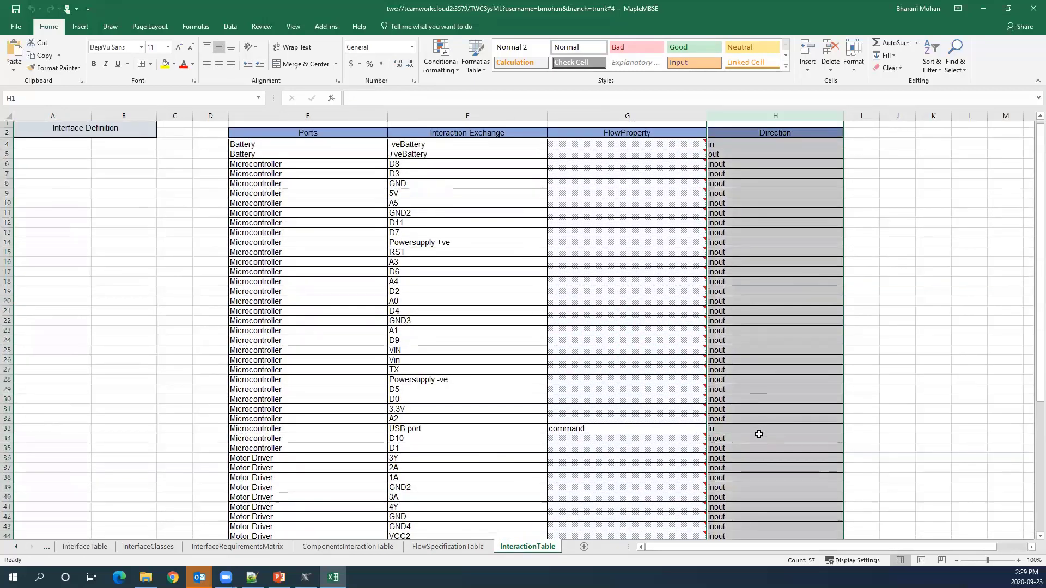
scroll(759, 434, down, 7)
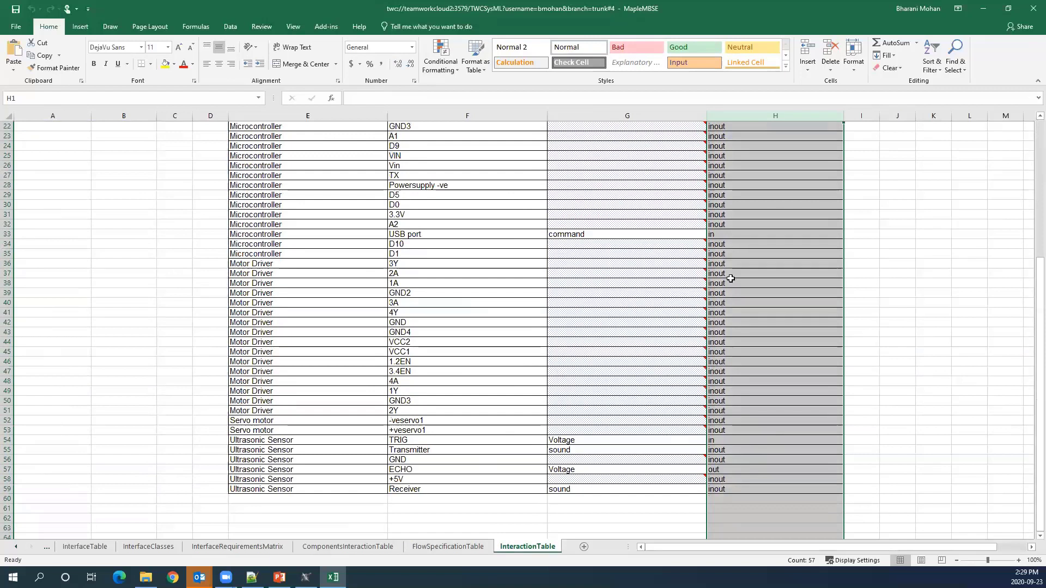
click(729, 246)
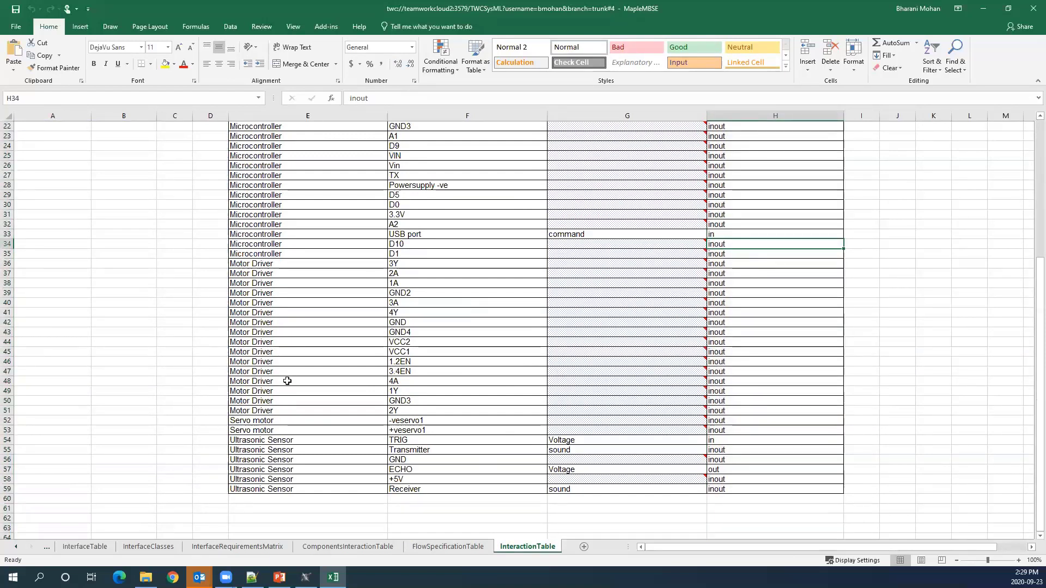
scroll(287, 380, up, 5)
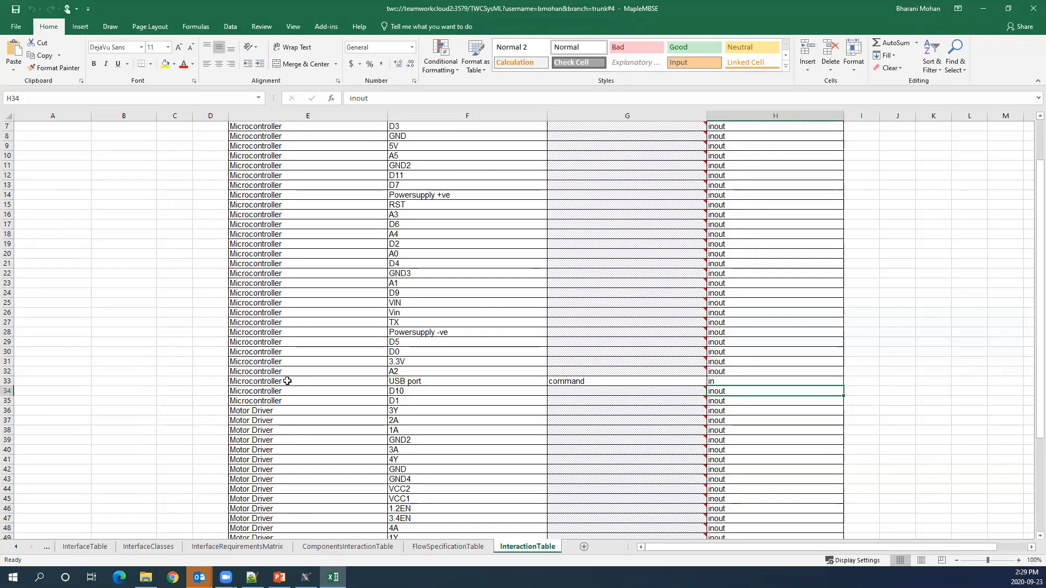
Step: Review the InterfaceRequirementsMatrix worksheet and the component ports in the ComponentsInteractionTable worksheet
click(414, 551)
click(349, 547)
click(218, 547)
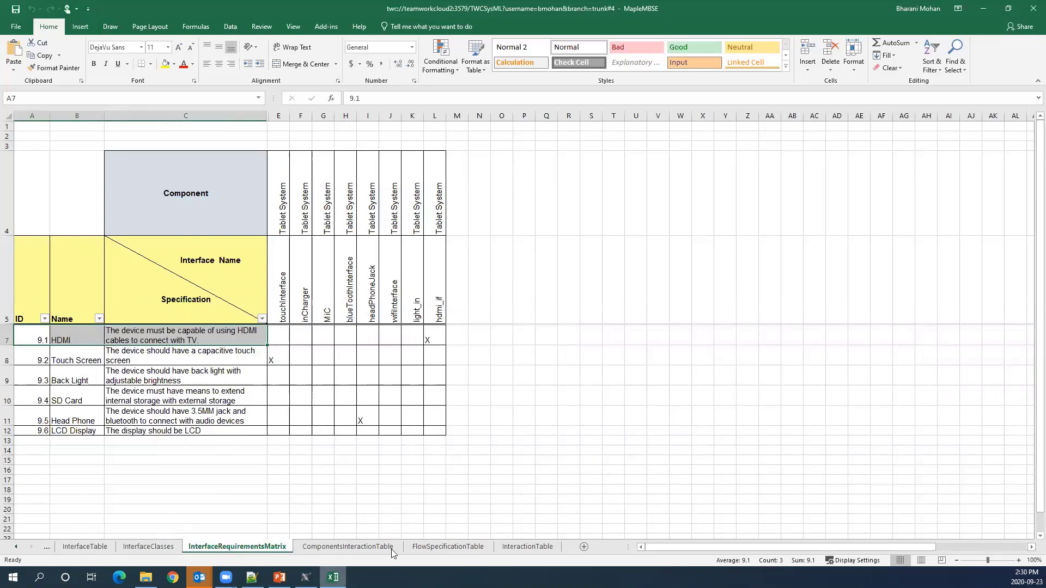
click(524, 333)
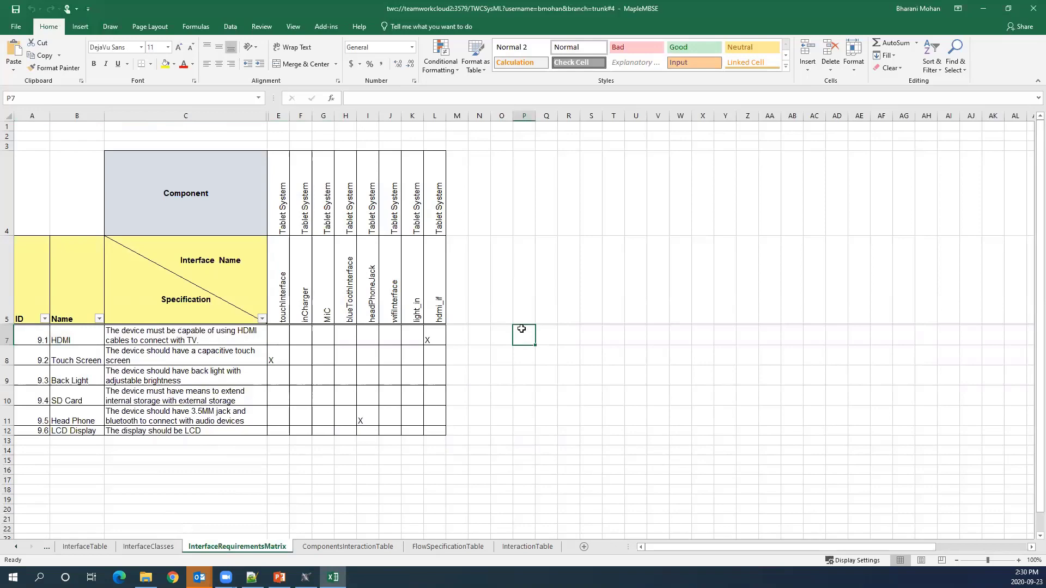
click(445, 548)
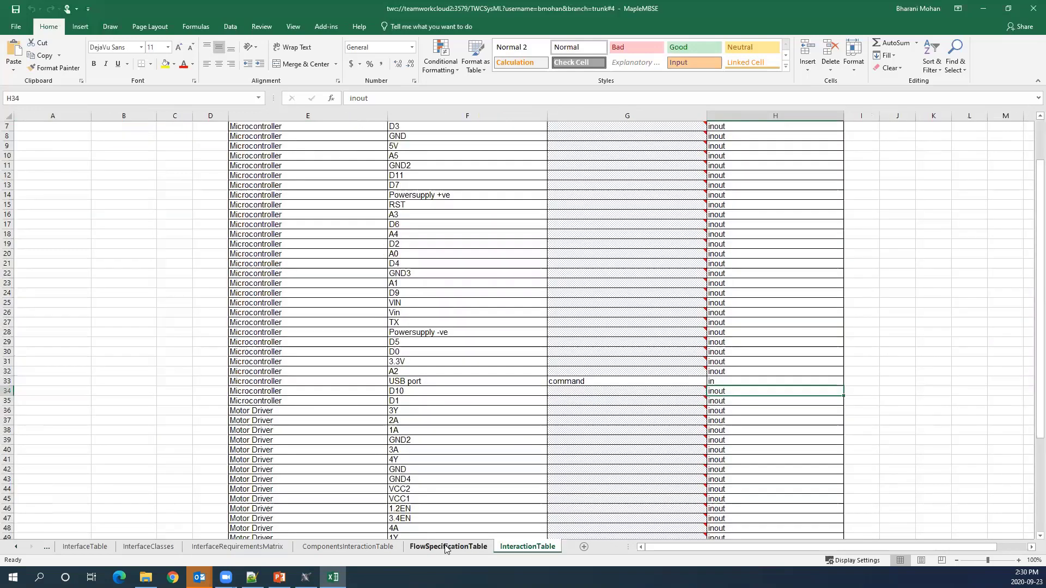
click(380, 549)
click(341, 402)
scroll(340, 402, up, 2)
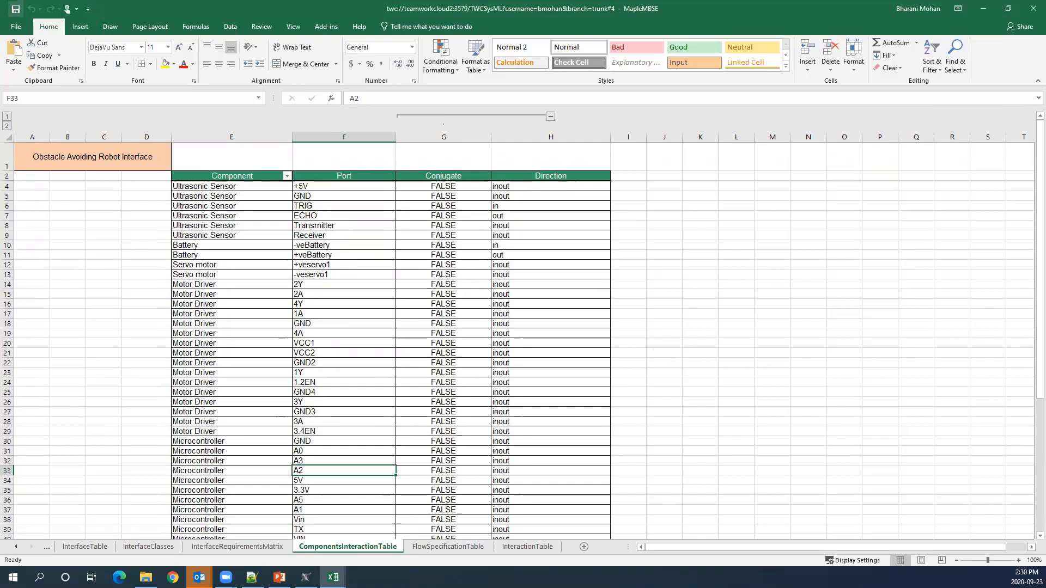
Step: Commit the model changes to Teamwork Cloud on the trunk branch with the commit message "edited interfaces"
key(ctrl+s)
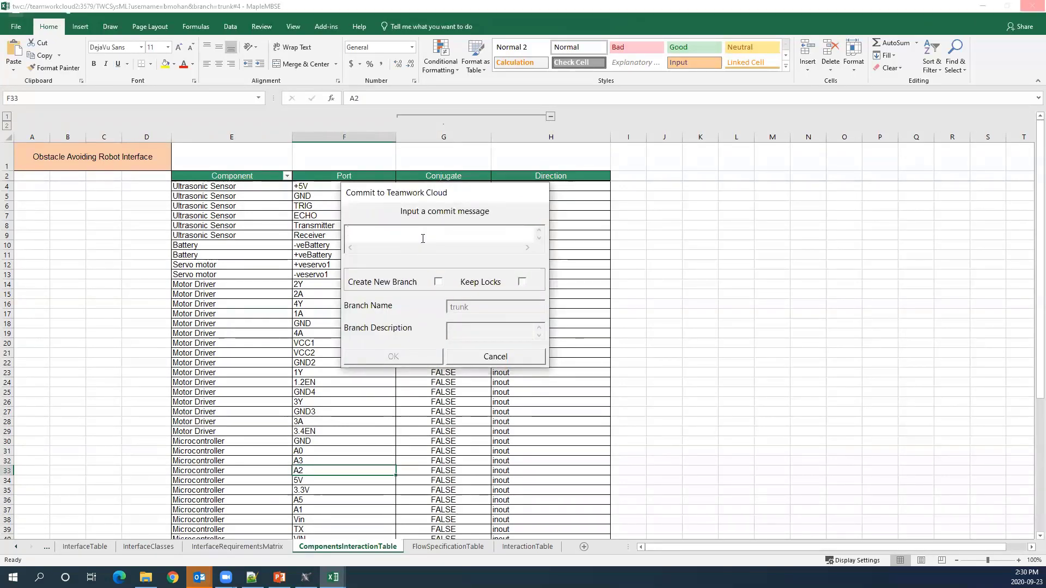
text(edited interfaces)
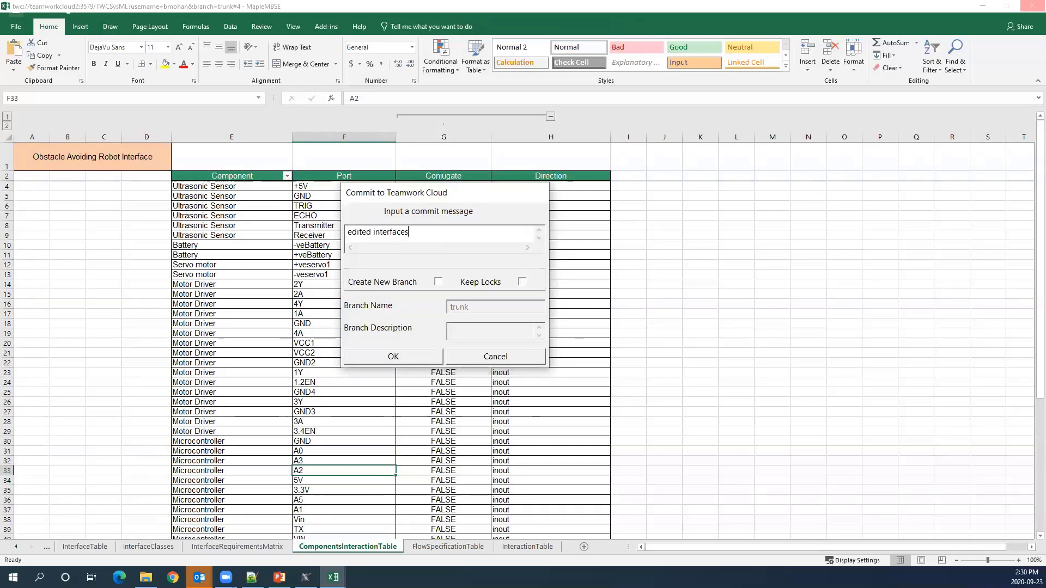
click(413, 357)
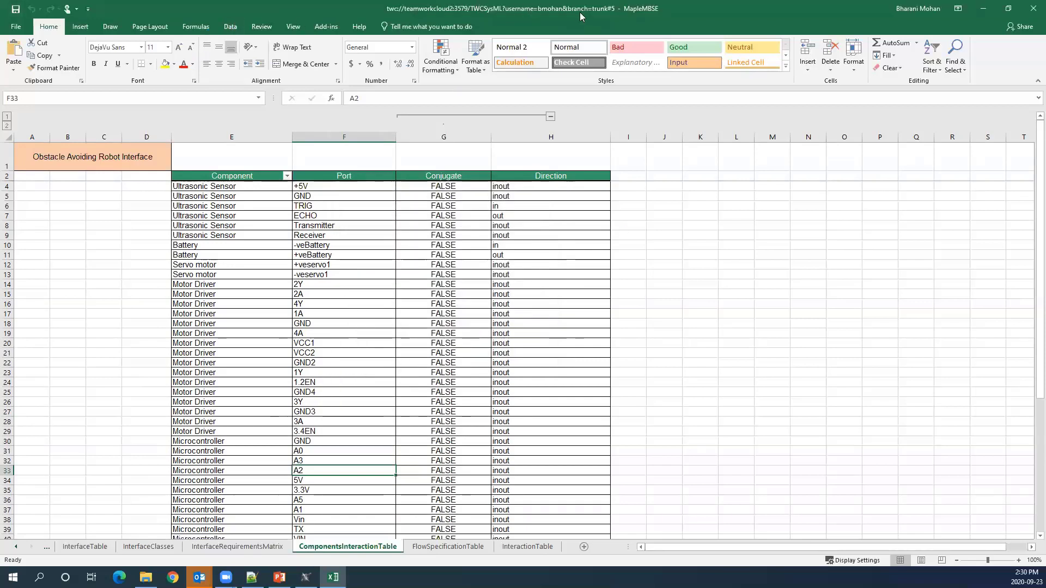
Step: Switch to Cameo Systems Modeler, shrink its window, and compare its TWCSysML trunk version with the one in MapleMBSE
click(742, 273)
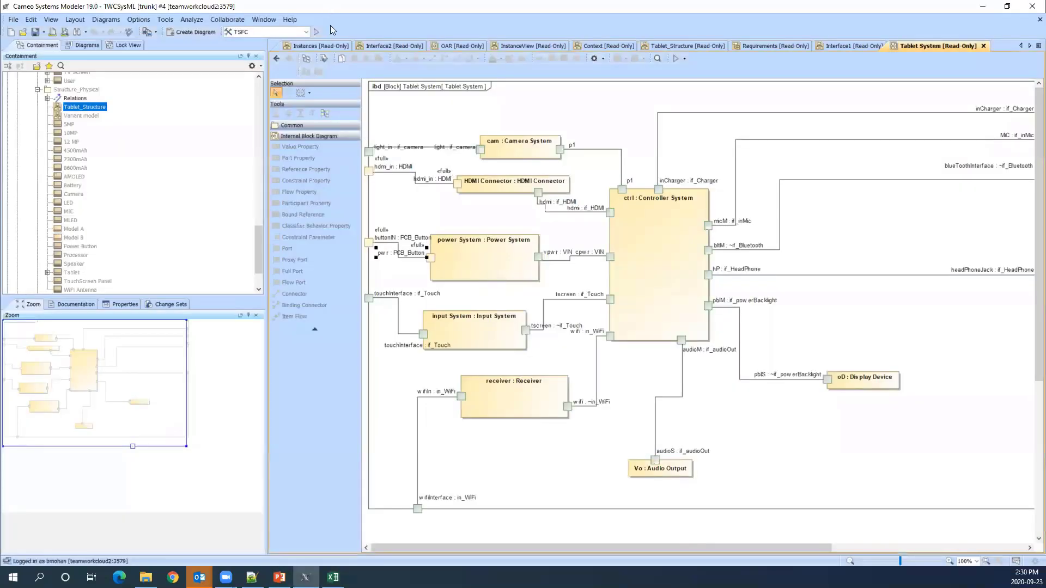
drag(330, 7, 445, 131)
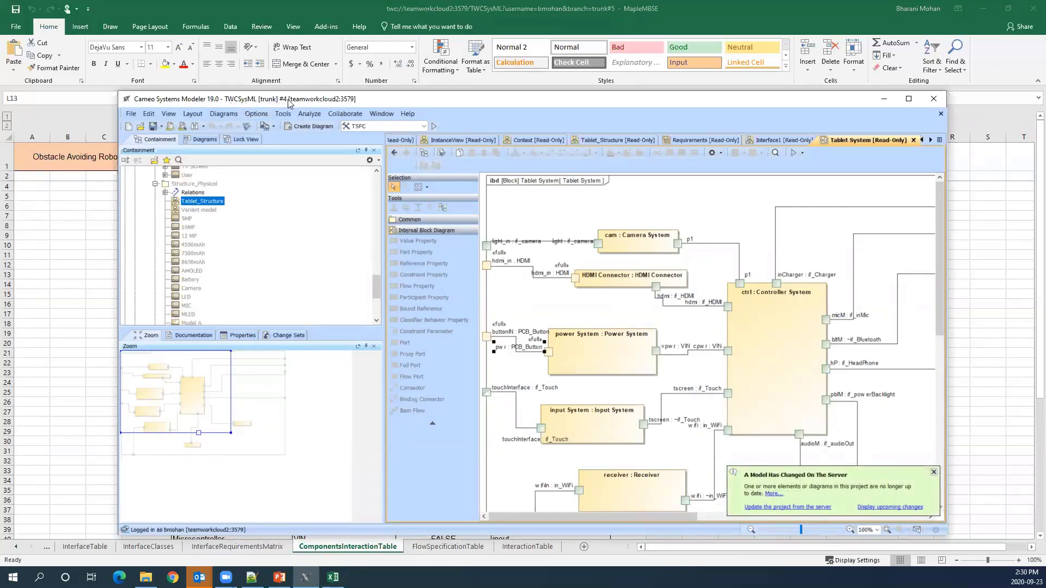
click(609, 12)
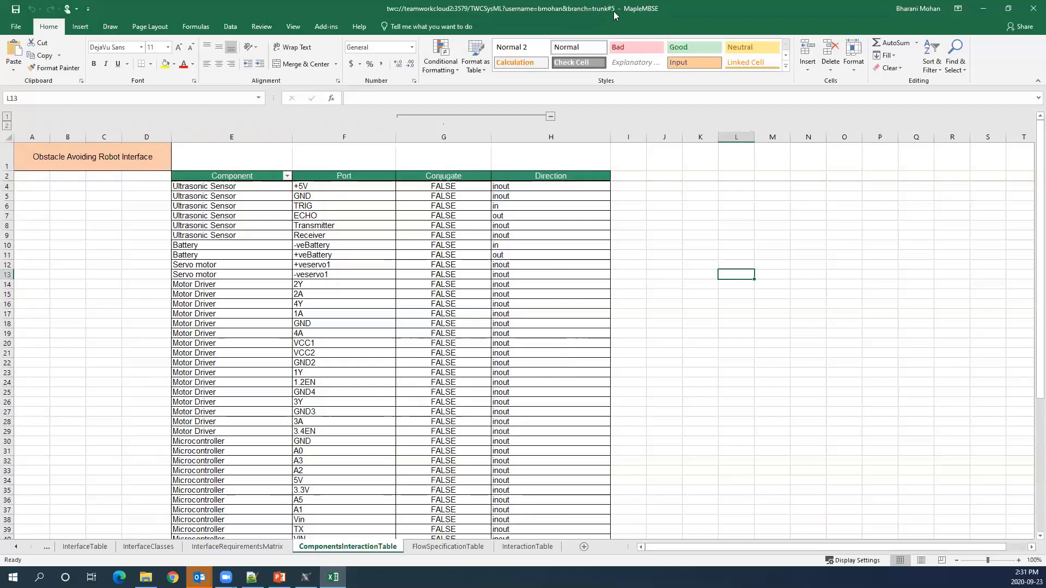
Step: Update the TWCSysML project in Cameo Systems Modeler from the server and maximize the window
click(305, 577)
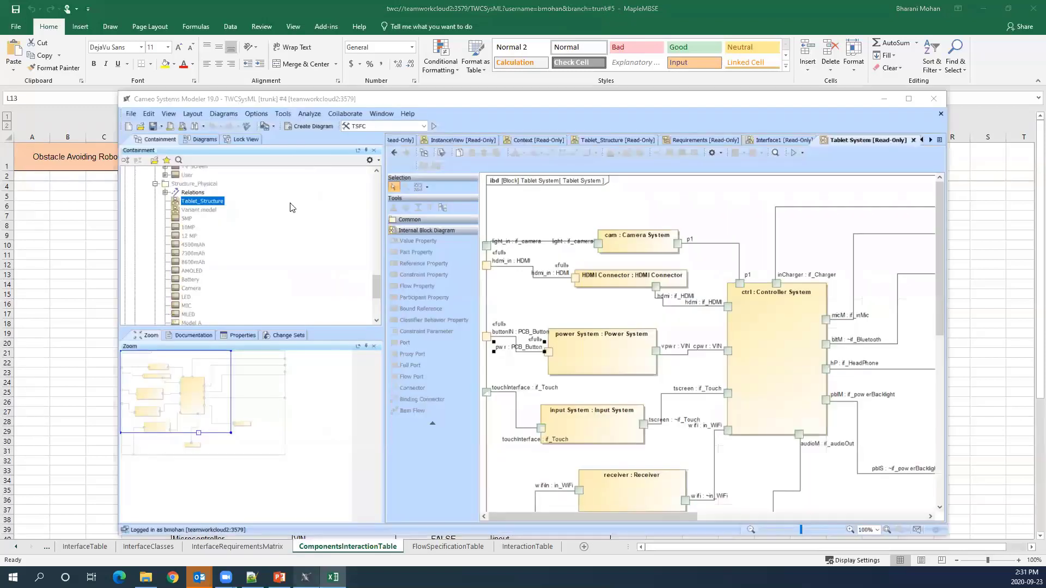
click(361, 115)
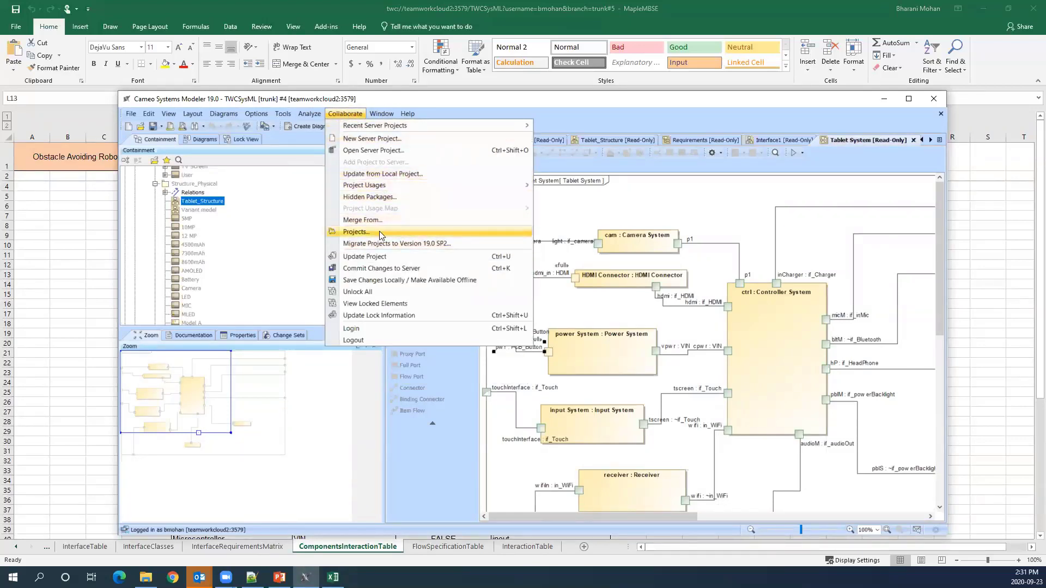
click(374, 258)
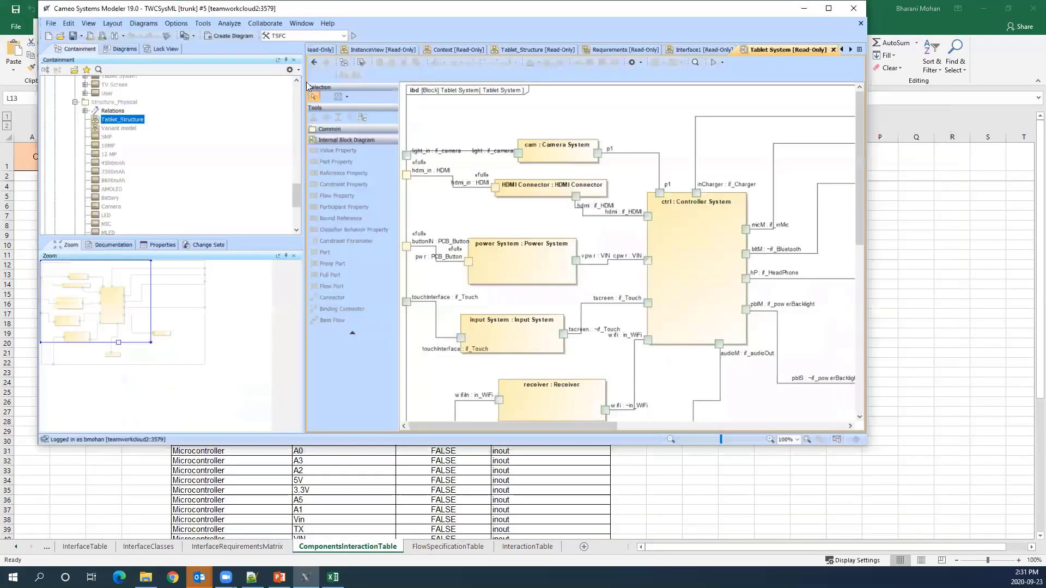
double_click(351, 9)
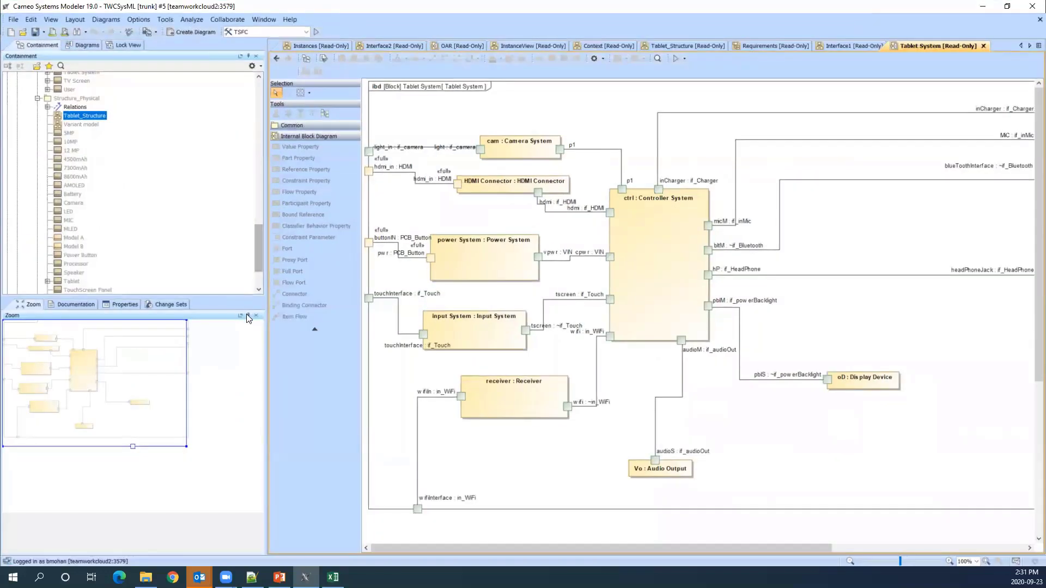
Step: Switch back to MapleMBSE and check the interface description of if_USB in the InterfaceClasses worksheet
scroll(147, 310, up, 18)
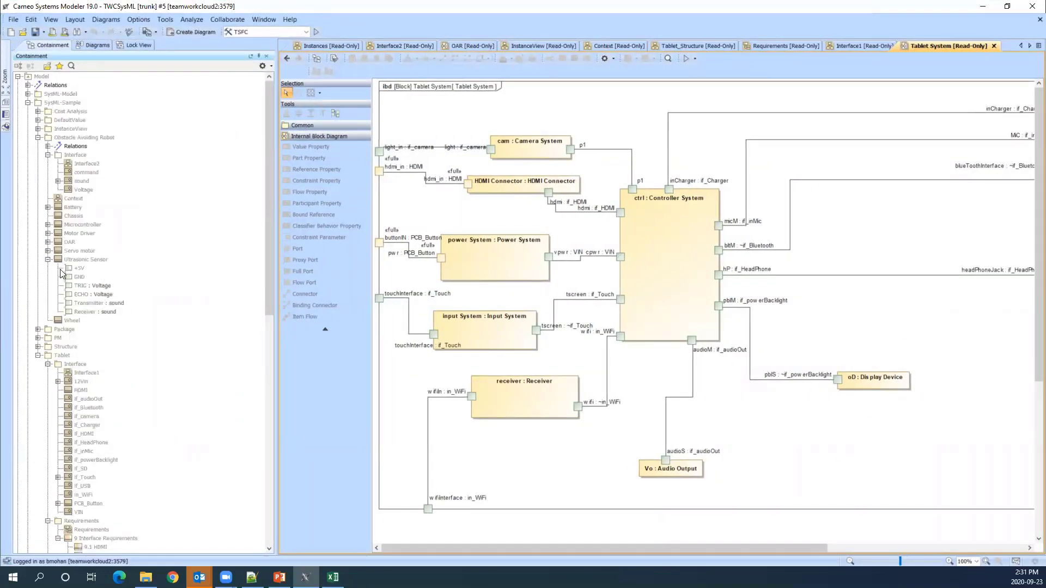
click(335, 576)
click(150, 546)
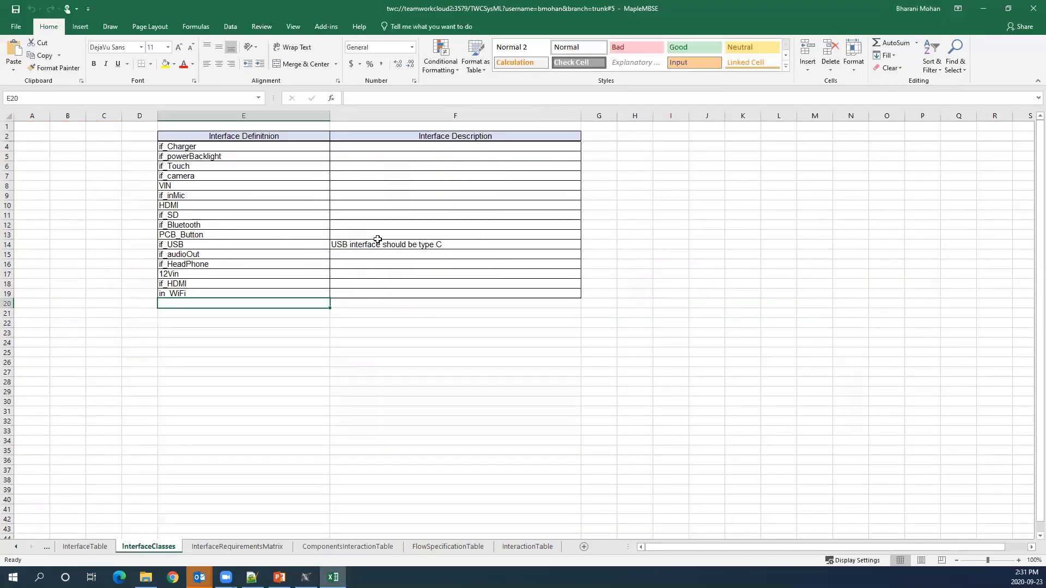
click(424, 244)
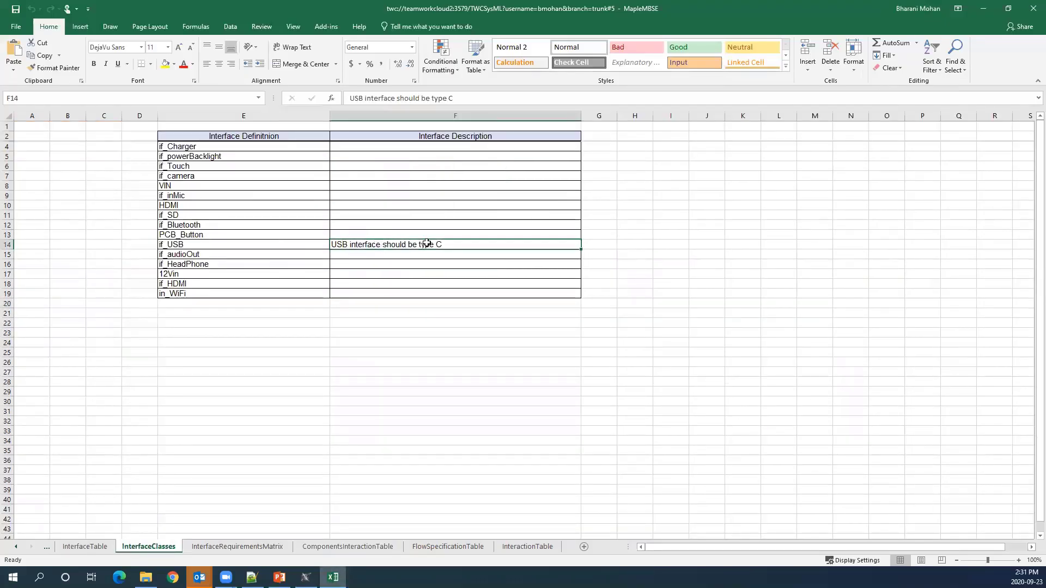
click(195, 241)
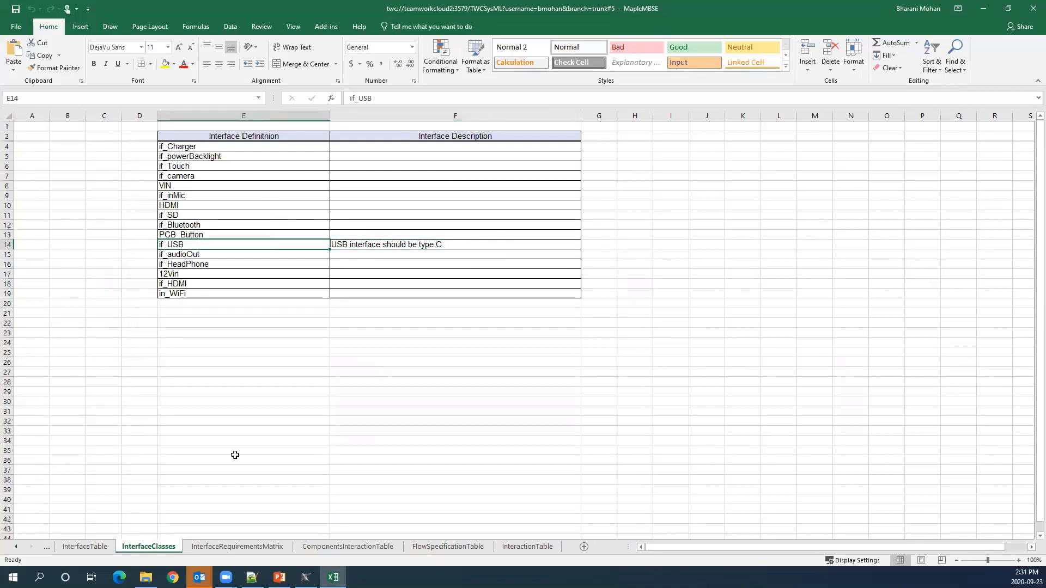
Step: Return to Cameo Systems Modeler and open the specification of the if_USB interface block in the Tablet package's Interface folder
click(985, 9)
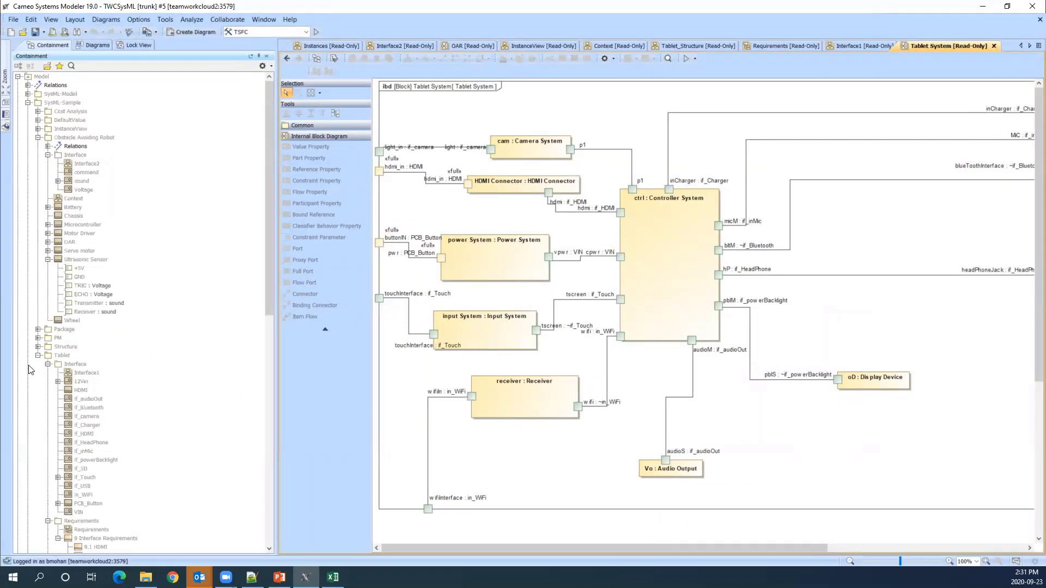
scroll(51, 367, down, 5)
click(95, 329)
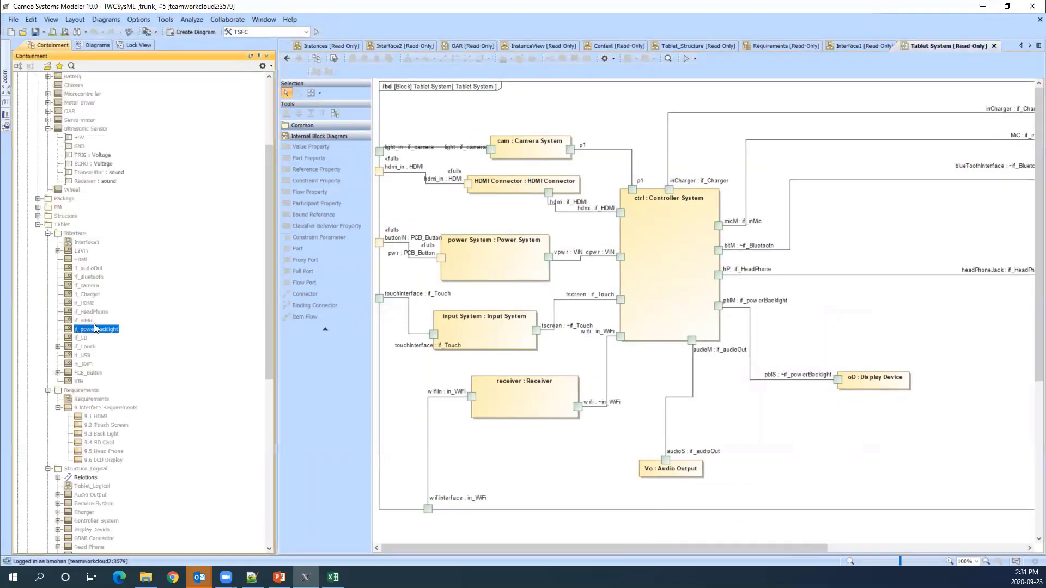
double_click(82, 355)
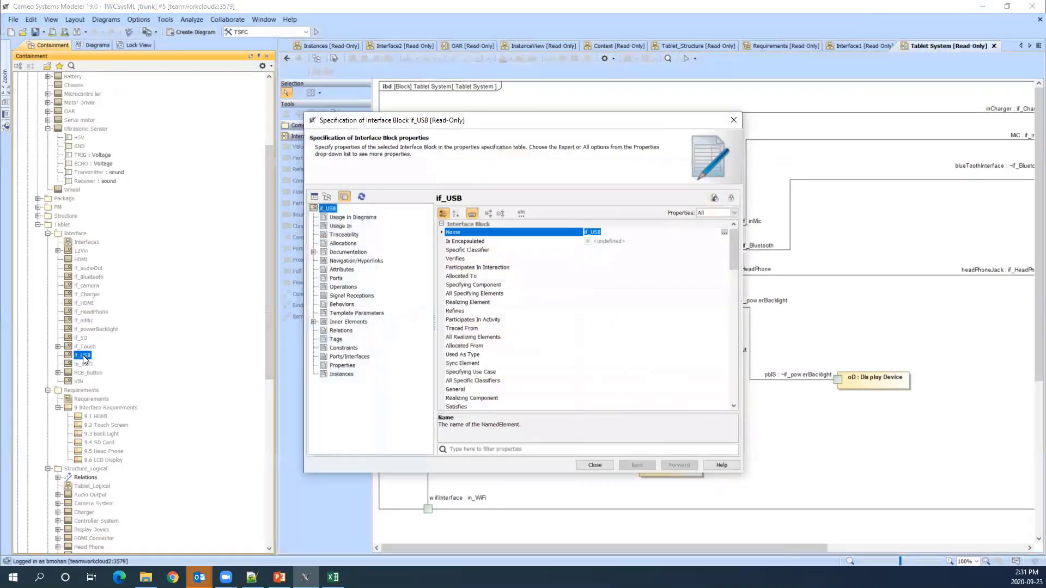
Step: Review the diagram usage and documentation text of the if_USB interface block, and close its specification
click(342, 217)
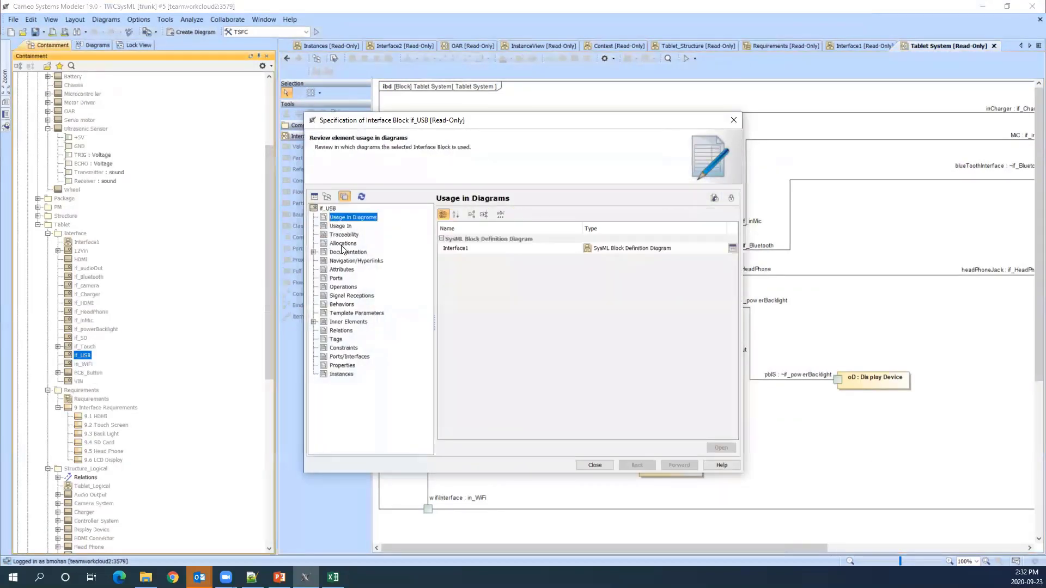
click(343, 252)
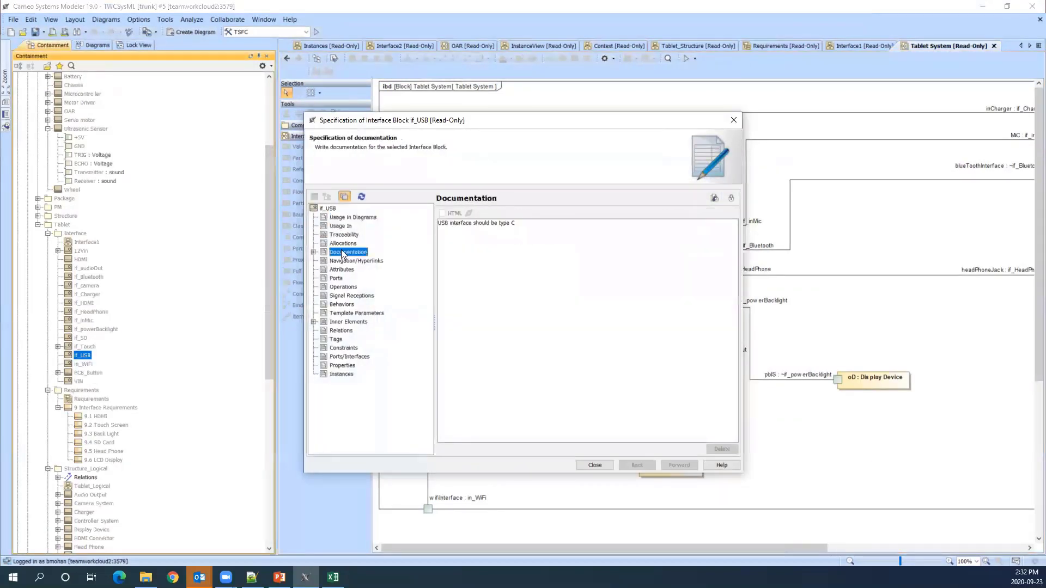
click(325, 209)
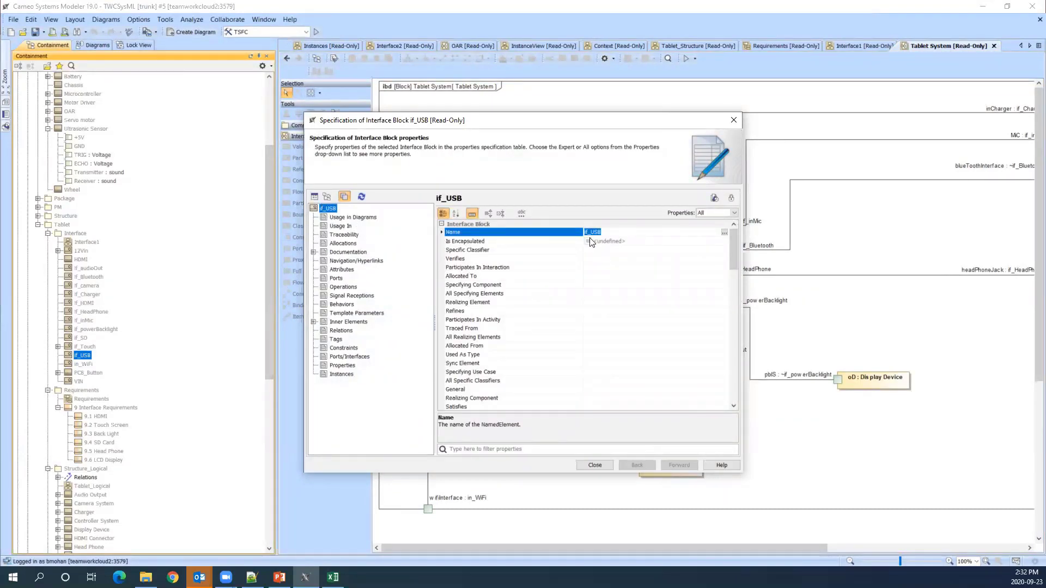
click(348, 251)
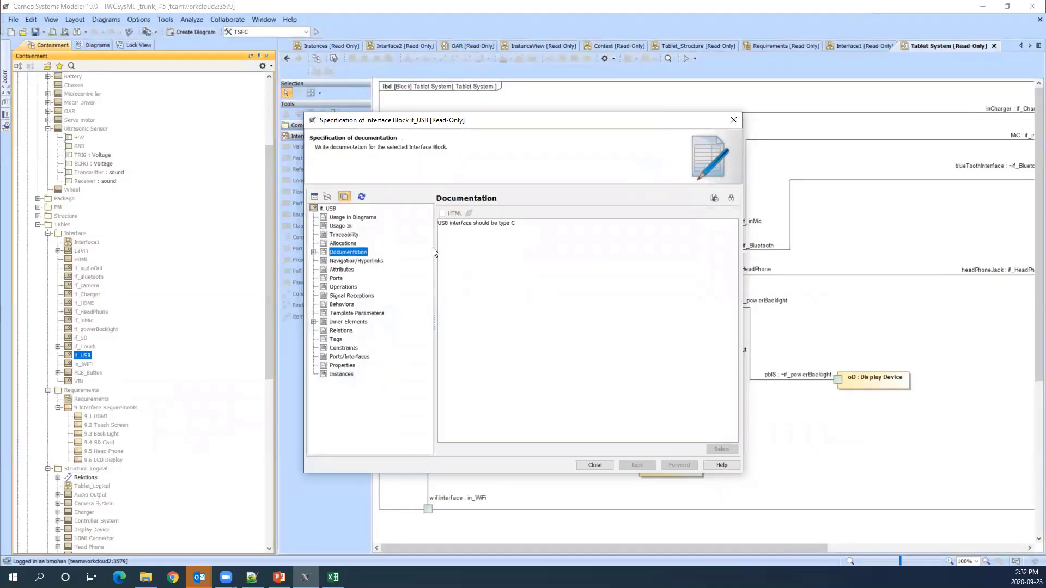
click(314, 252)
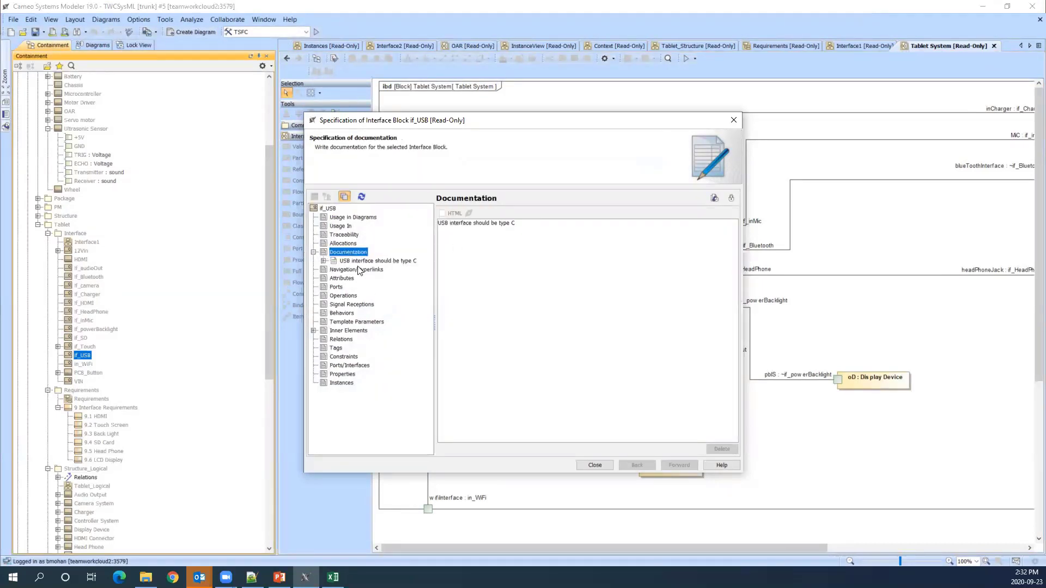
click(367, 261)
click(335, 252)
click(732, 120)
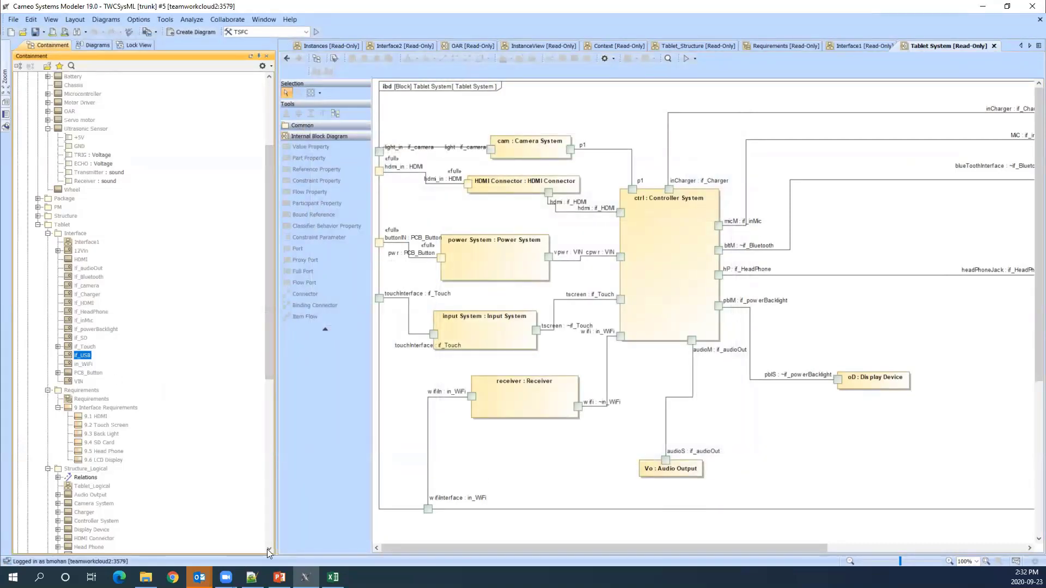
Step: Switch to MapleMBSE and check the InterfaceRequirementsMatrix worksheet for the link between hdmi_if and requirement 9.1 HDMI
key(alt+Tab)
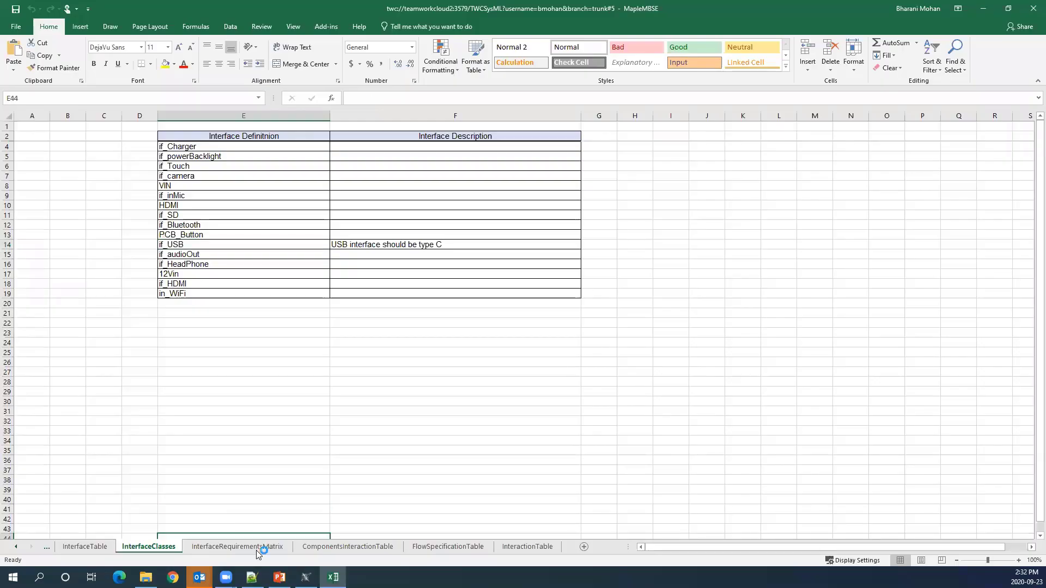
click(237, 546)
click(437, 118)
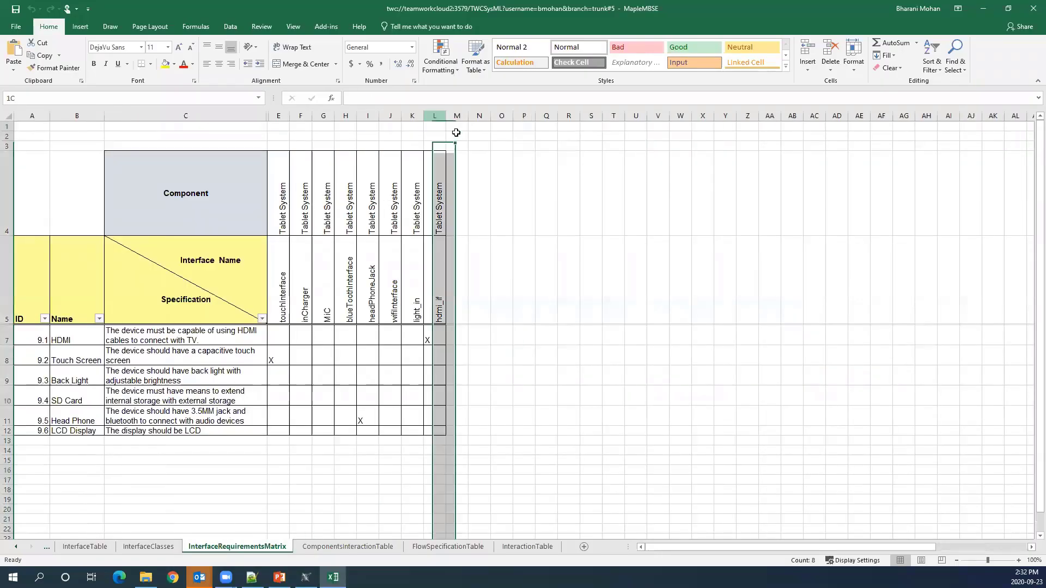
click(441, 321)
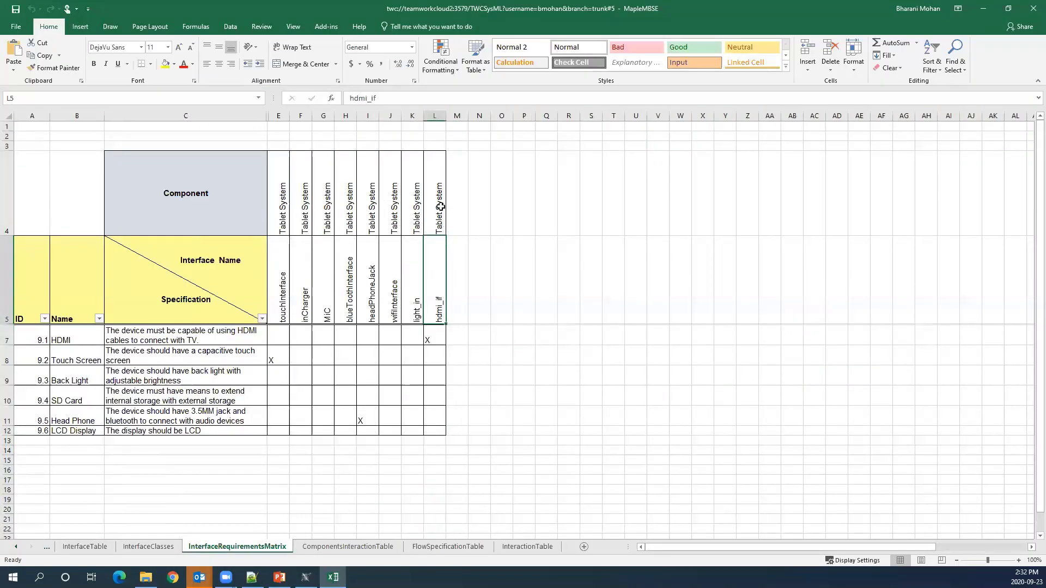
click(429, 337)
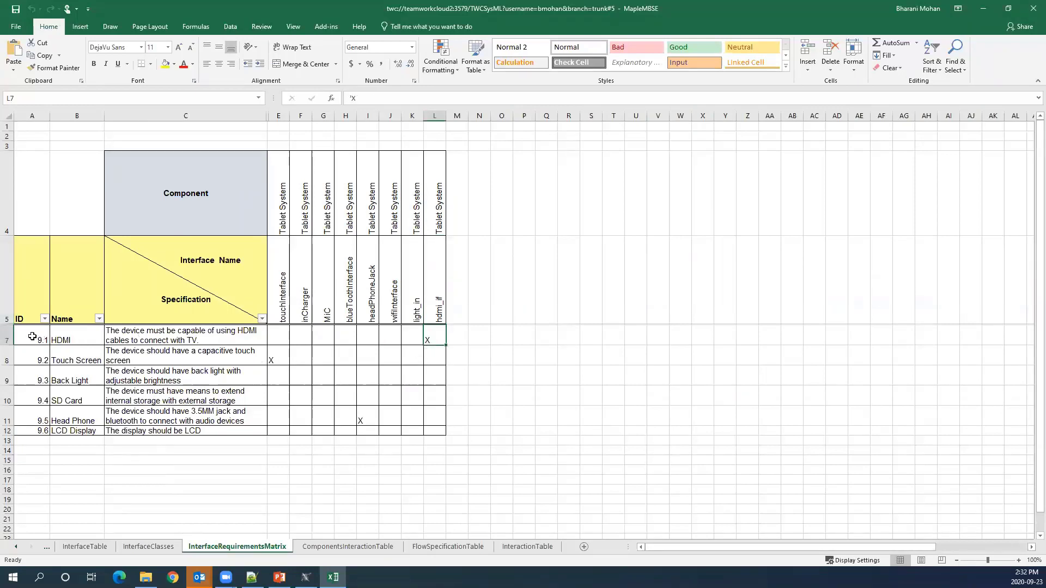
drag(32, 336, 176, 343)
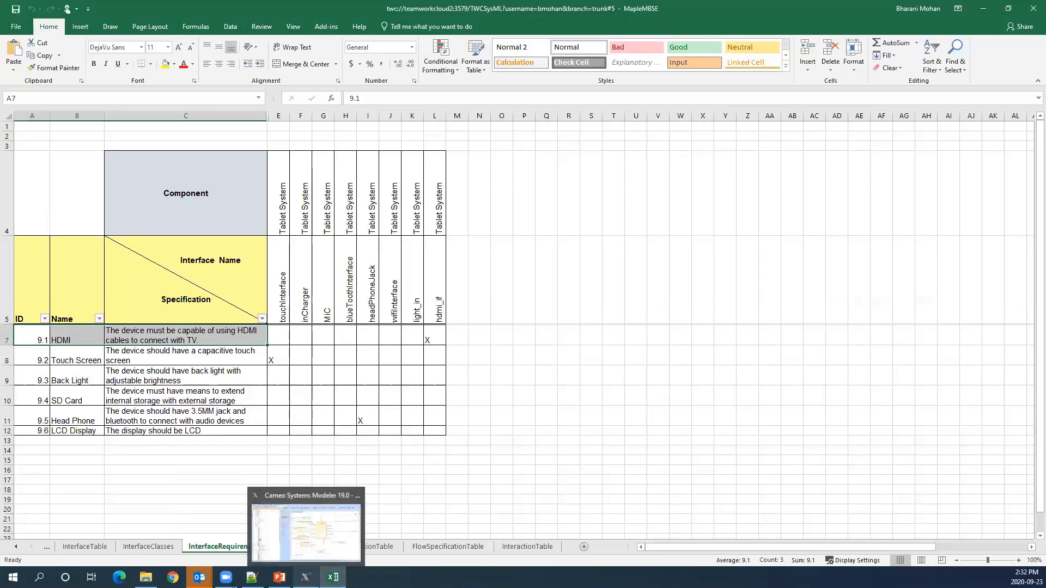
Step: Return to Cameo Systems Modeler, collapse the Tablet package's Interface and Requirements folders, and expand the Tablet System block under Structure_Logical
click(305, 526)
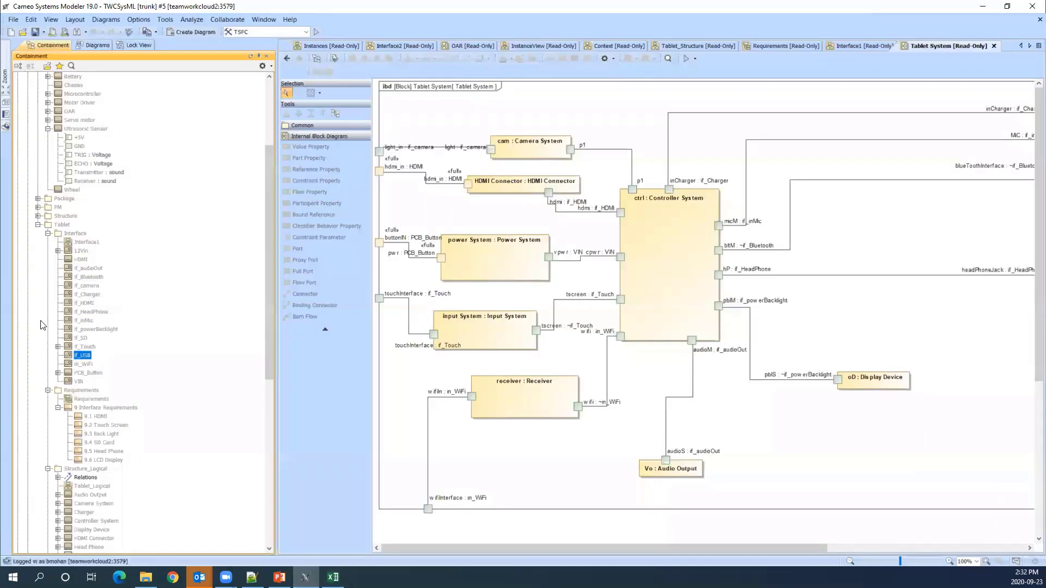
click(48, 234)
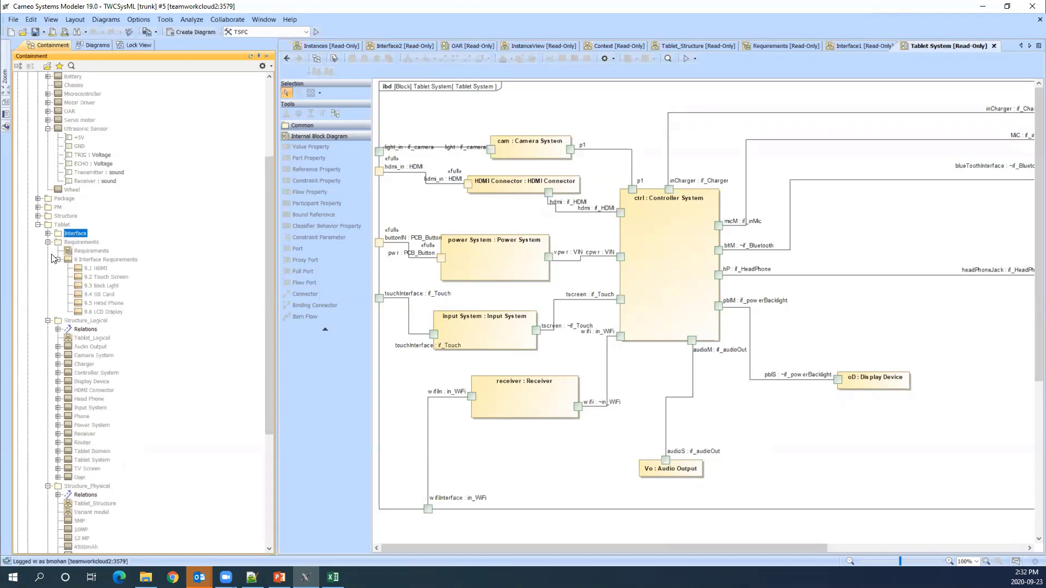
click(48, 242)
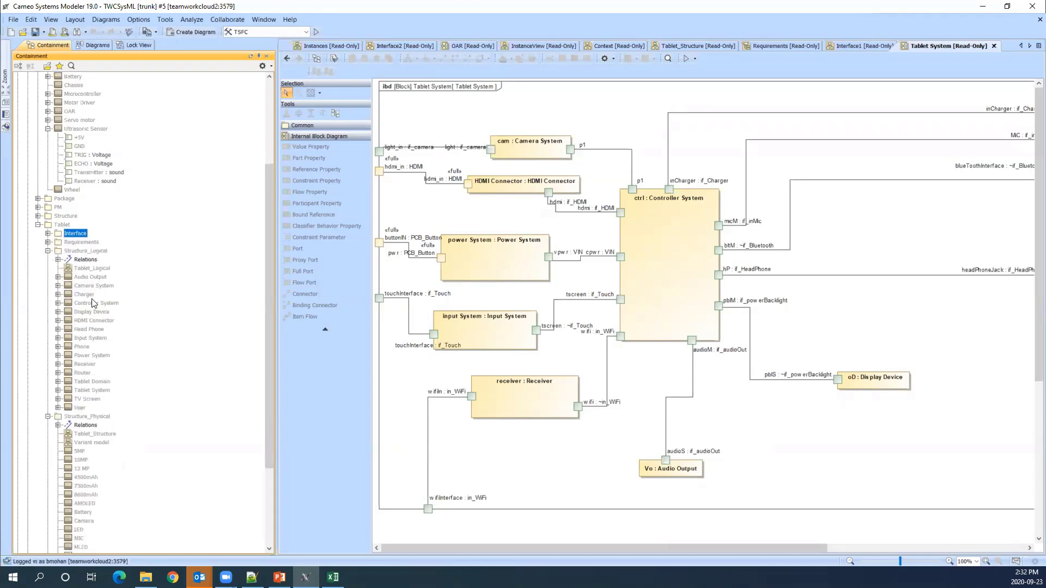
scroll(78, 405, down, 1)
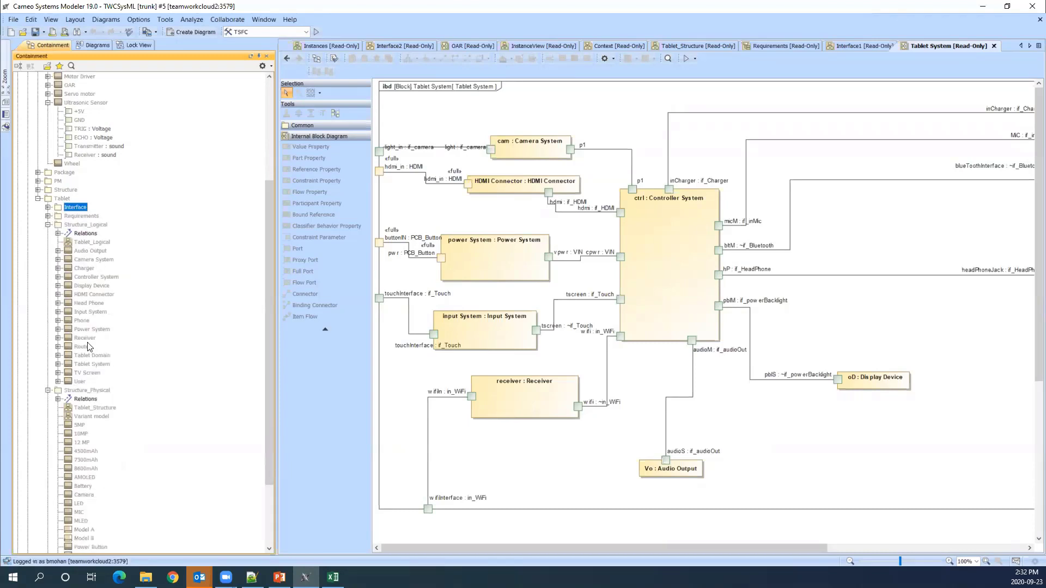
click(84, 242)
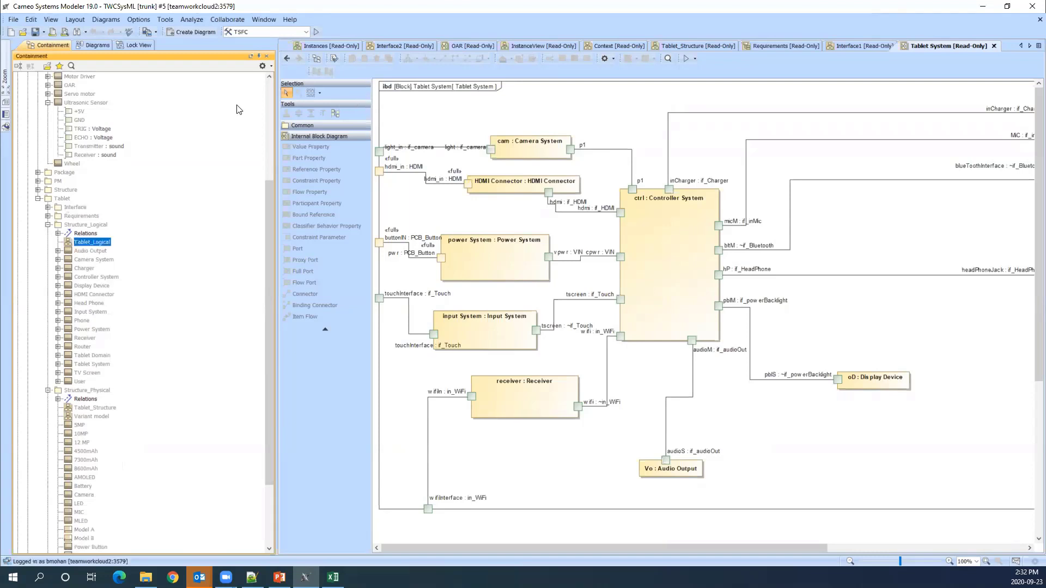
click(87, 364)
click(58, 364)
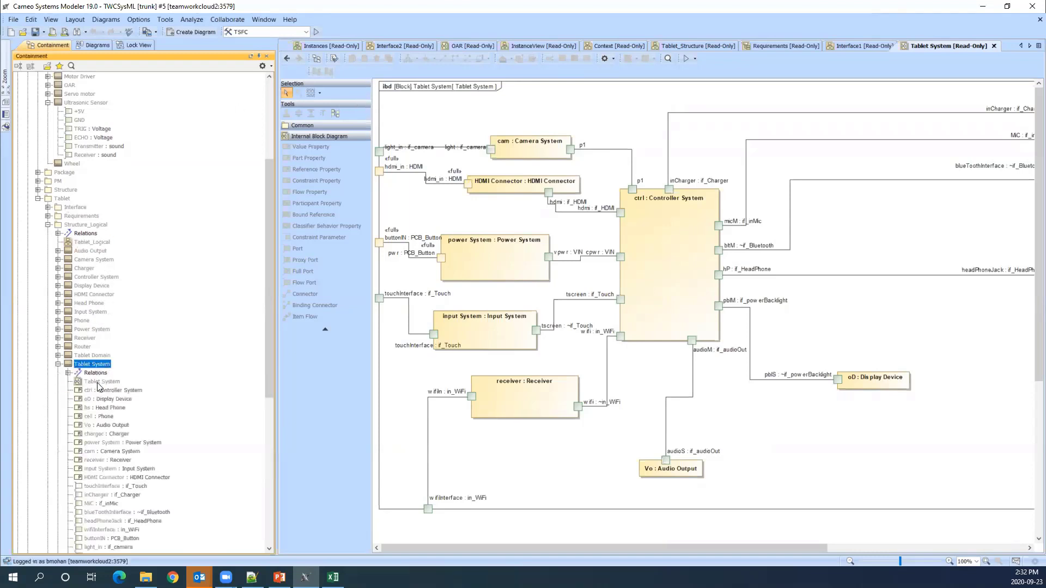
scroll(98, 354, down, 5)
scroll(101, 382, down, 1)
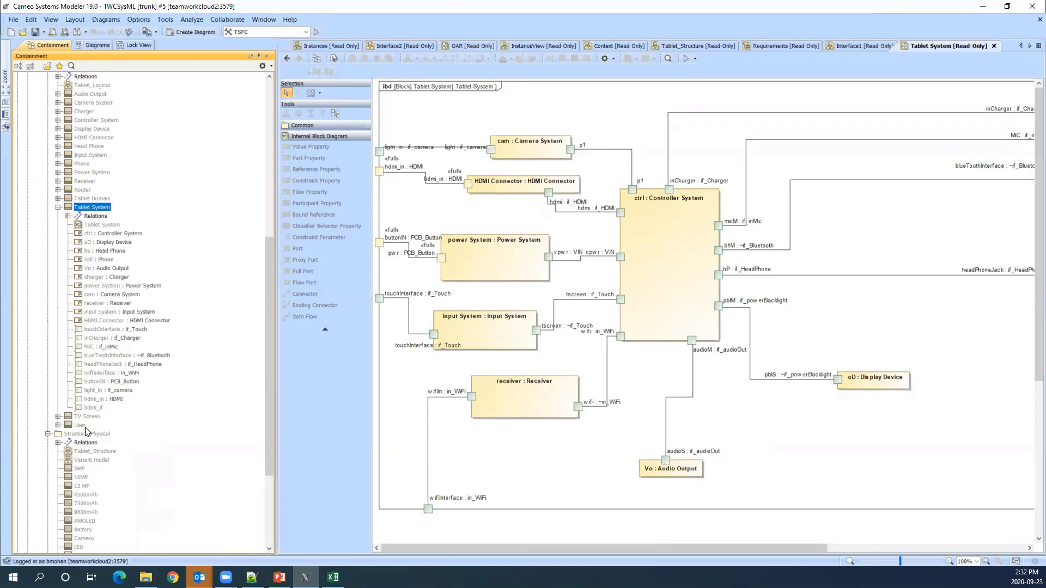
Step: Open the Tablet System block's specification and find the hdmi_if proxy port among its ports and interfaces
right_click(94, 207)
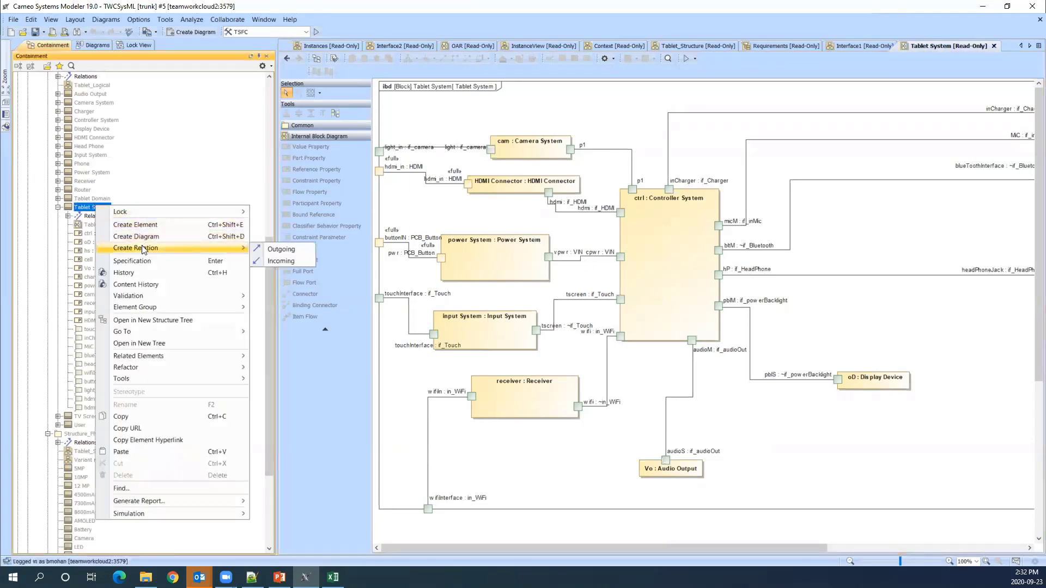
click(185, 263)
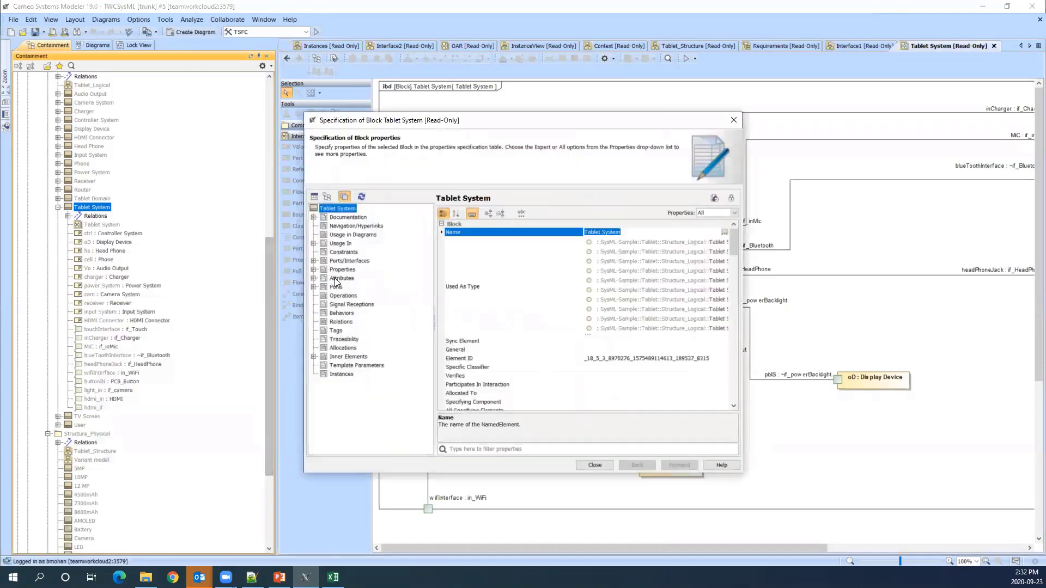
click(342, 295)
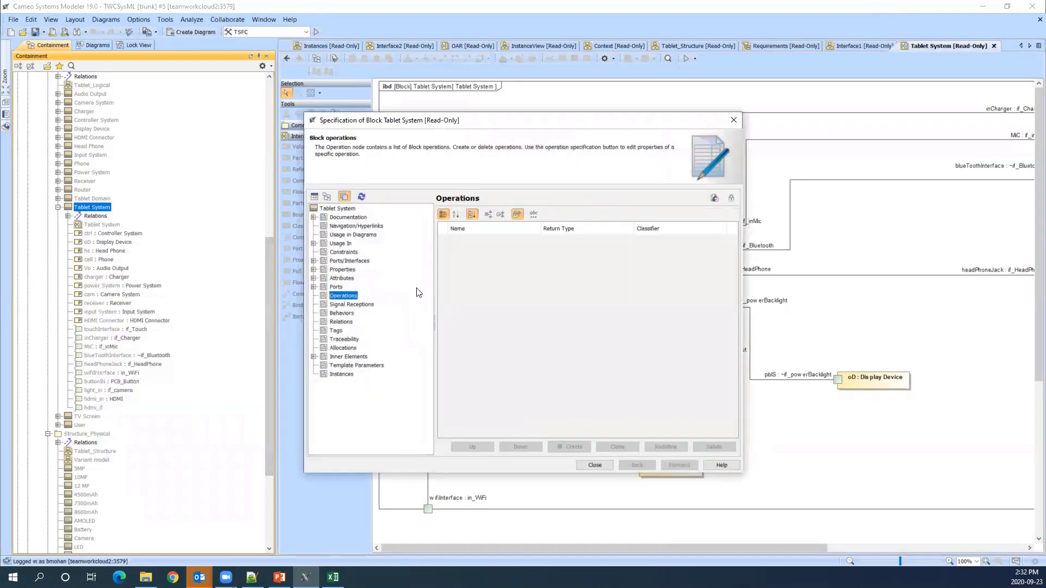
click(342, 269)
click(351, 260)
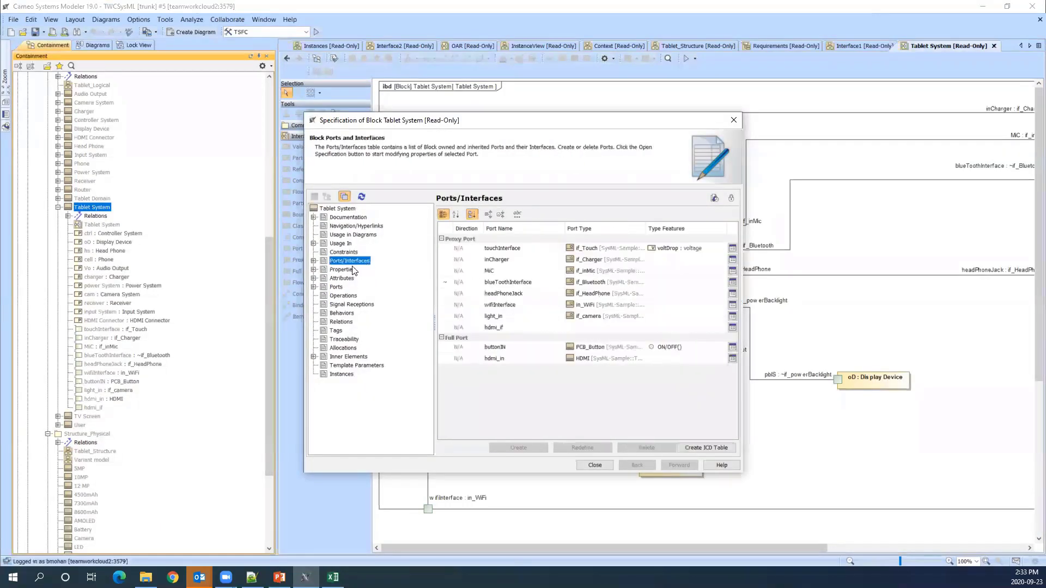
click(497, 327)
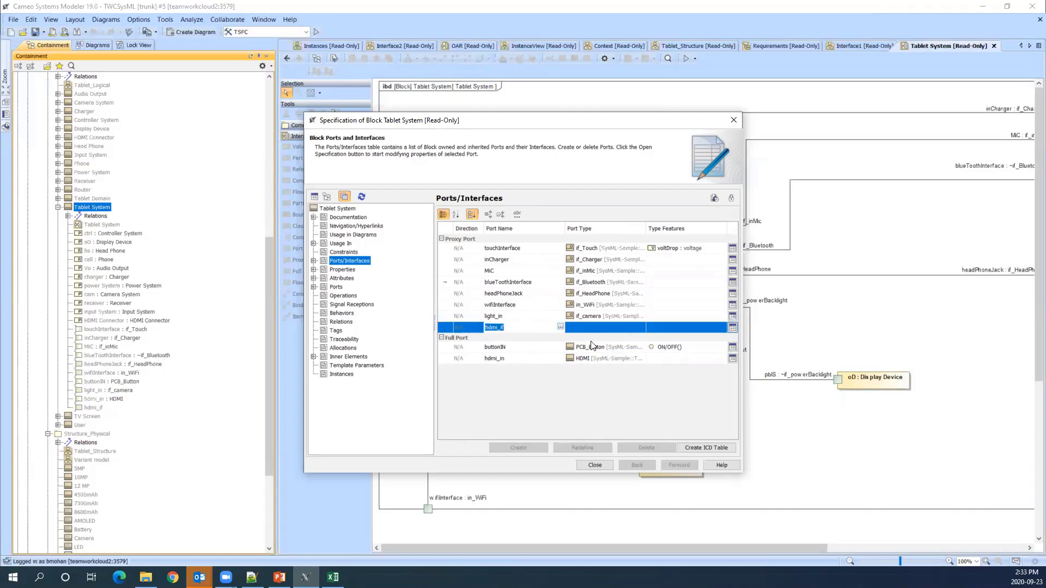
key(Escape)
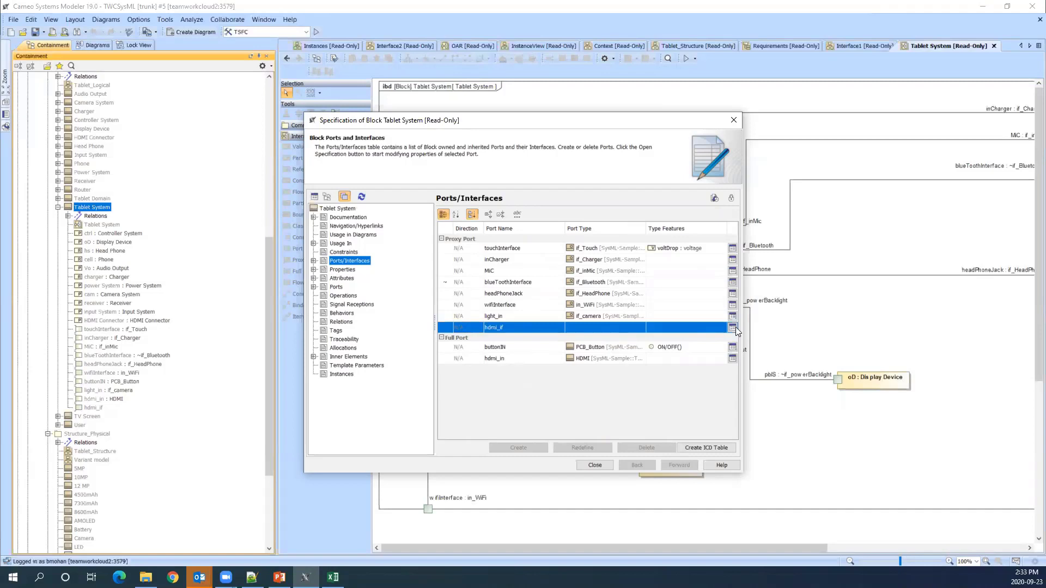
drag(583, 127, 478, 79)
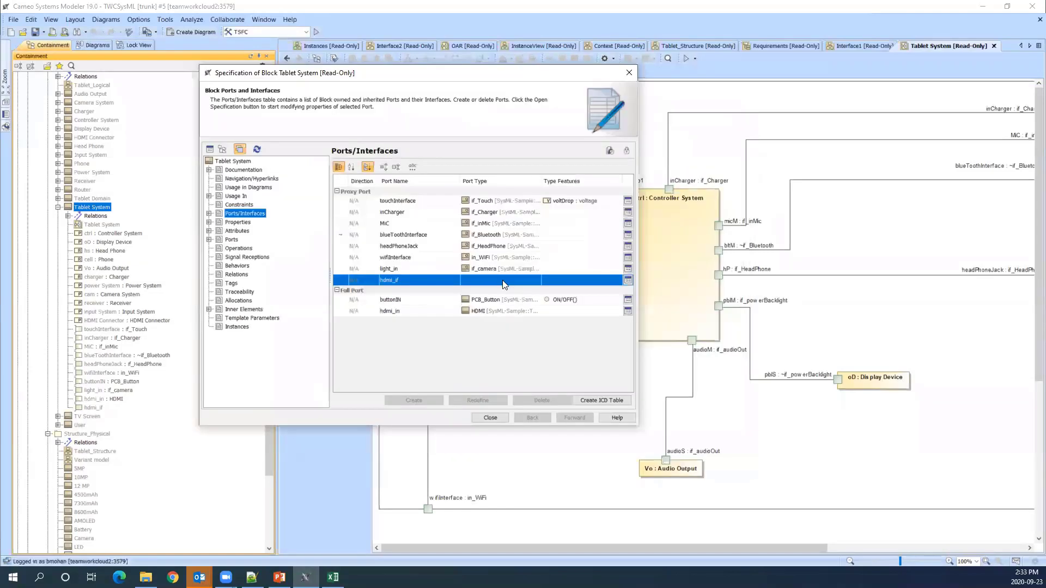
Step: Open the hdmi_if port's specification and follow its client dependency to the dependency's own specification
click(628, 280)
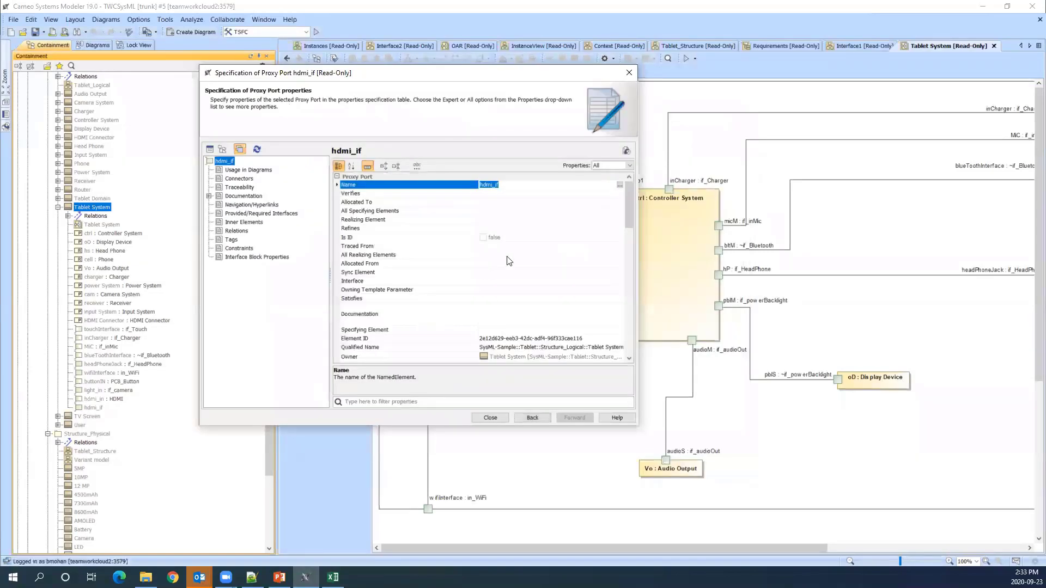
scroll(496, 283, down, 4)
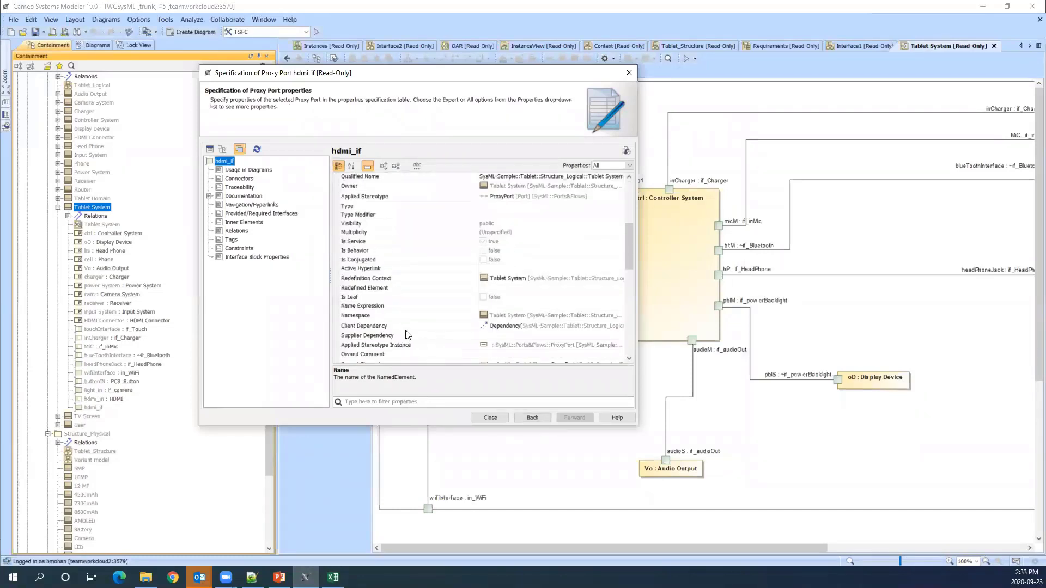
click(544, 326)
click(620, 325)
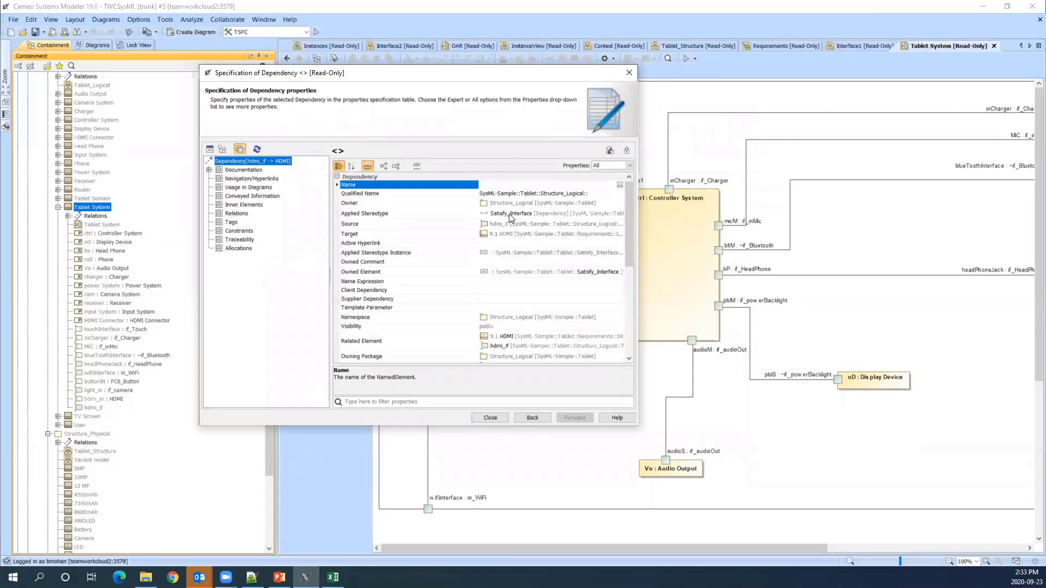
Step: Open the dependency's target requirement, 9.1 HDMI, review its requirement text, and close the specification
click(545, 234)
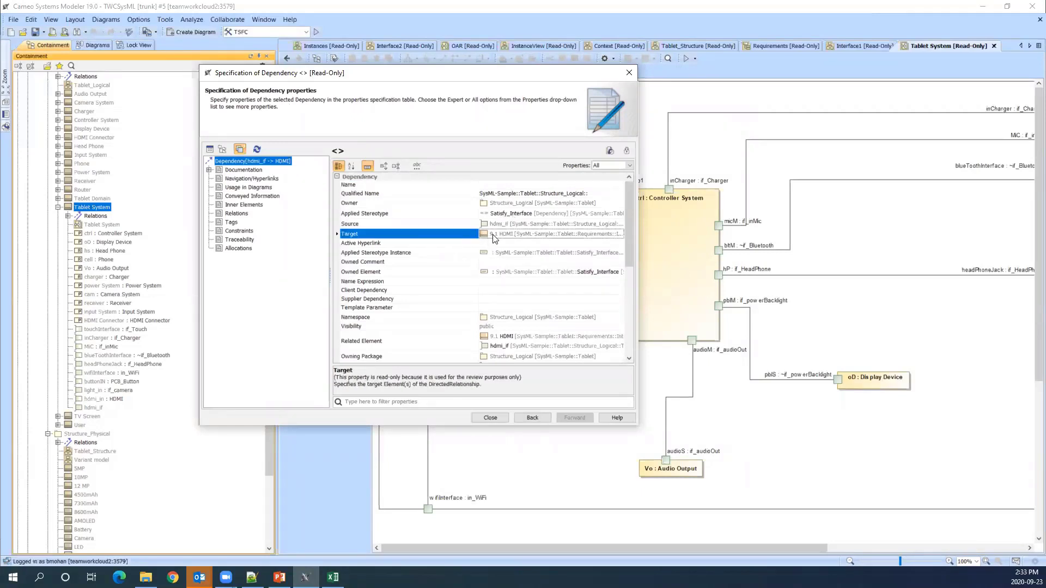
click(619, 234)
click(523, 247)
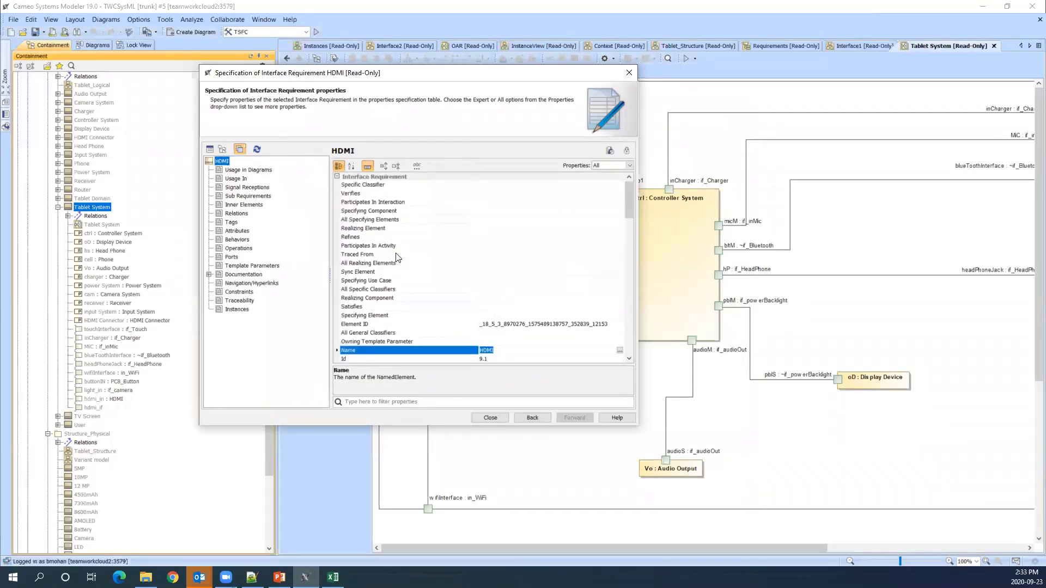
scroll(503, 285, down, 5)
click(554, 219)
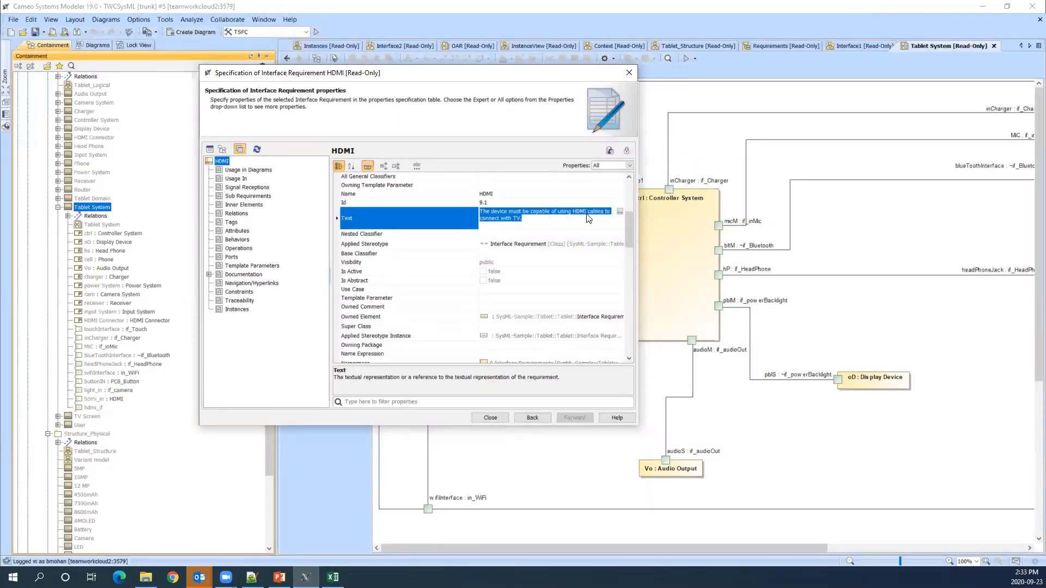
click(492, 212)
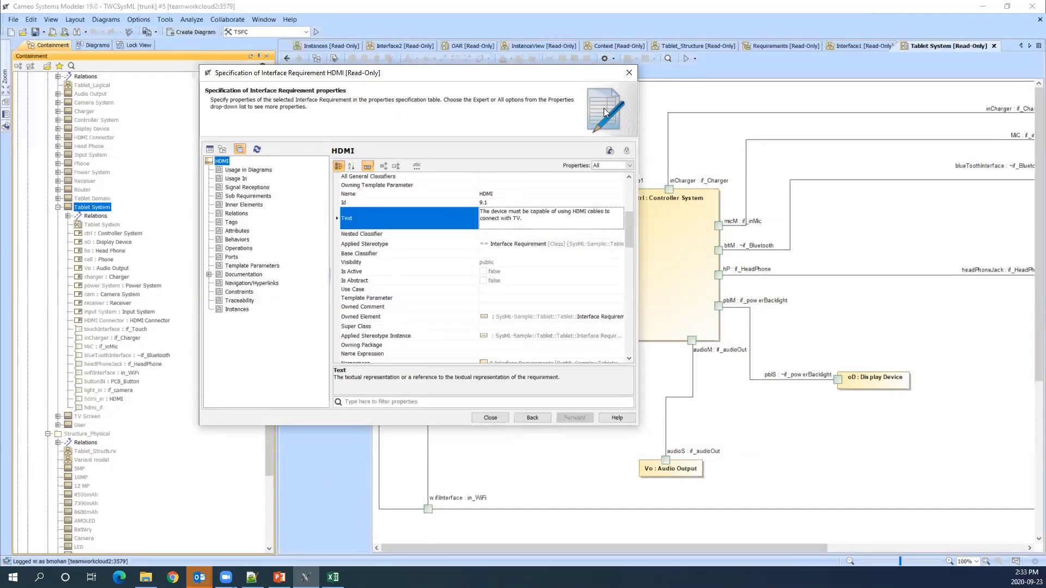
click(629, 72)
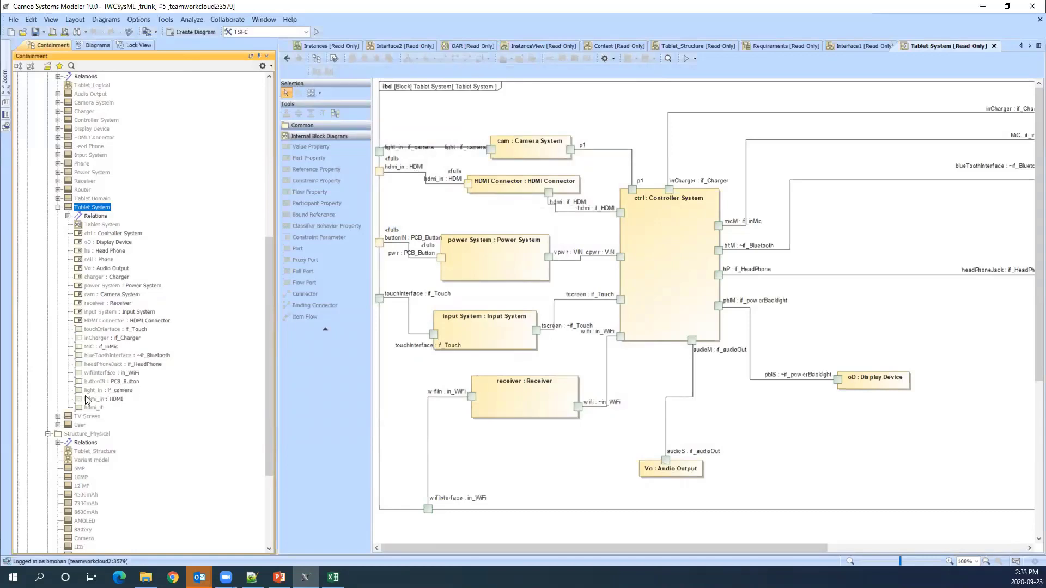
Step: Open the hdmi_if port's specification directly from the model tree for a brief check and close it
double_click(92, 408)
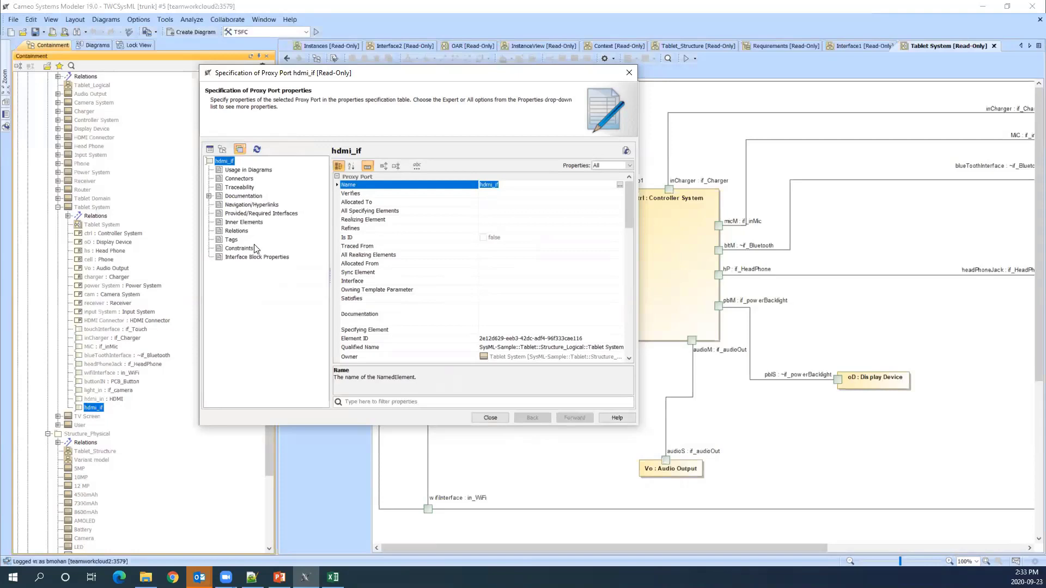
click(629, 73)
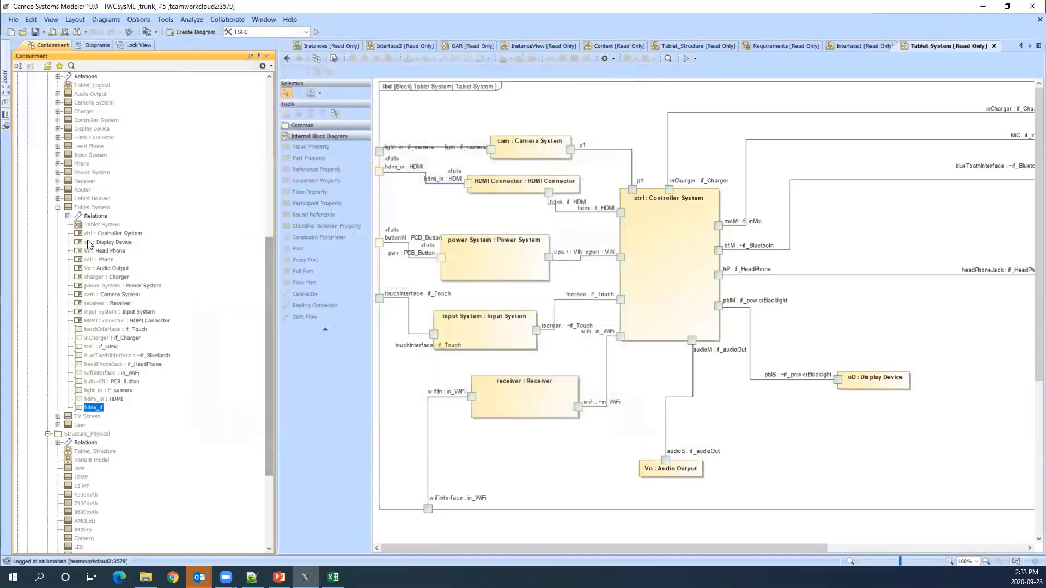
Step: Present the Thirty Meter Telescope slide from PowerPoint as a slide show, end it and return to the MapleMBSE workbook
scroll(133, 342, down, 1)
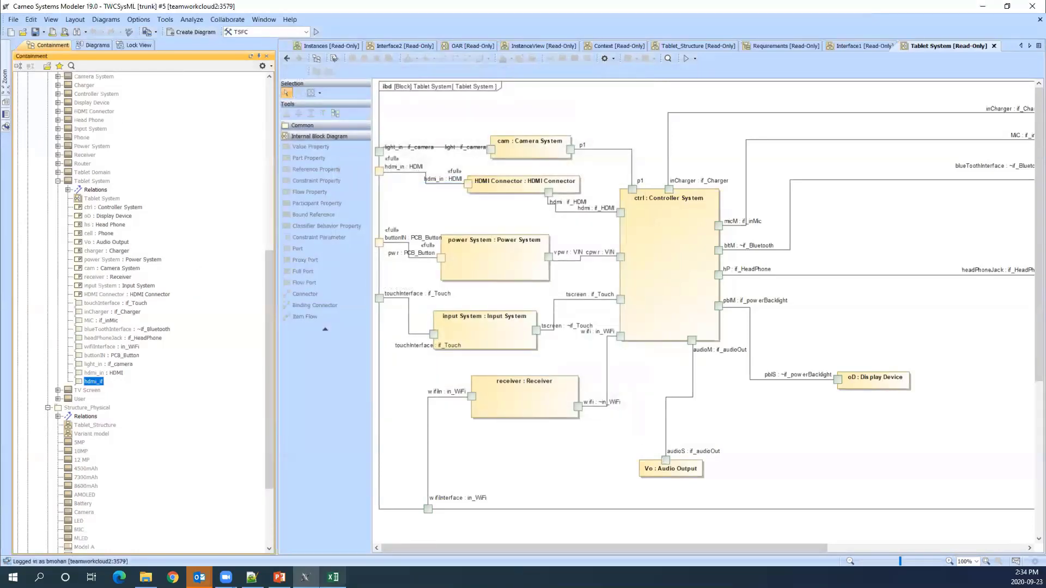
click(333, 578)
click(537, 416)
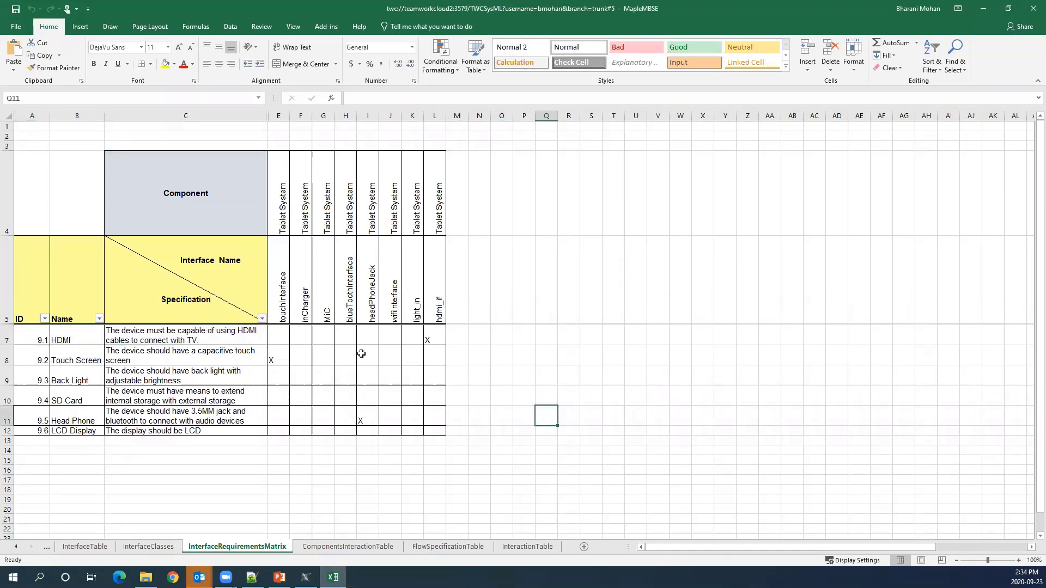
click(278, 578)
scroll(432, 384, down, 1)
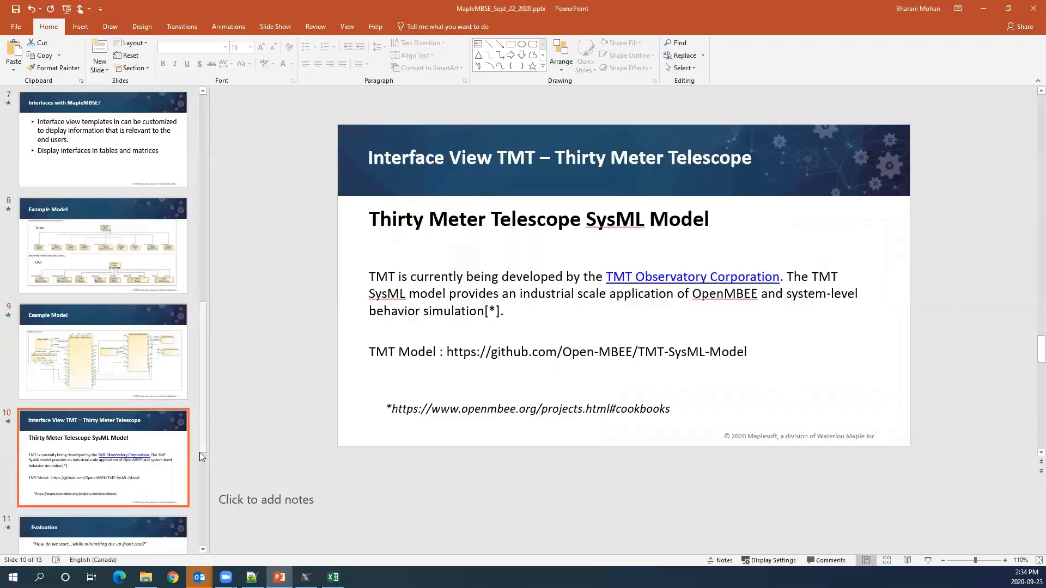
click(924, 560)
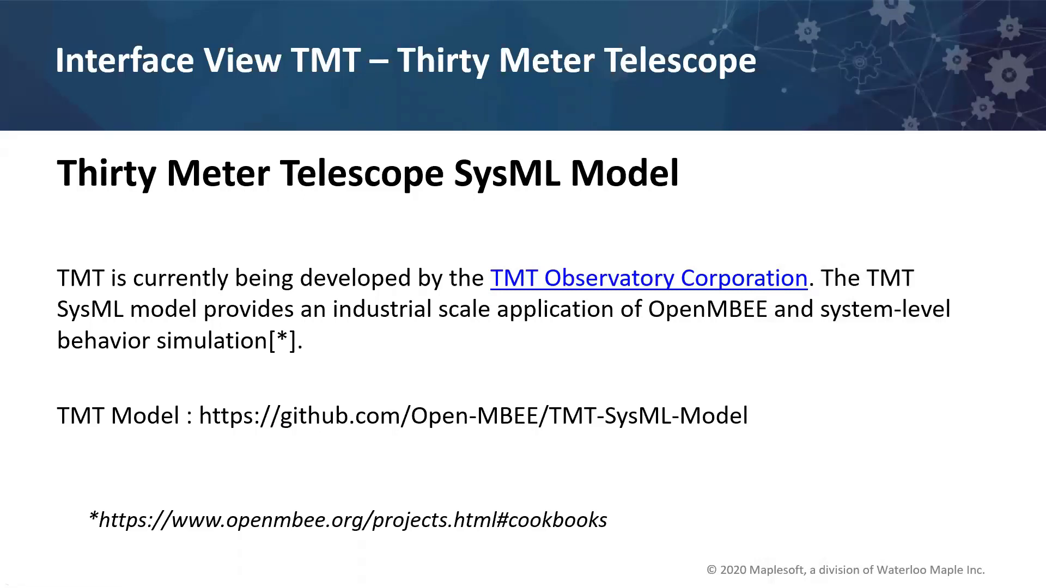
key(Escape)
key(alt+Tab)
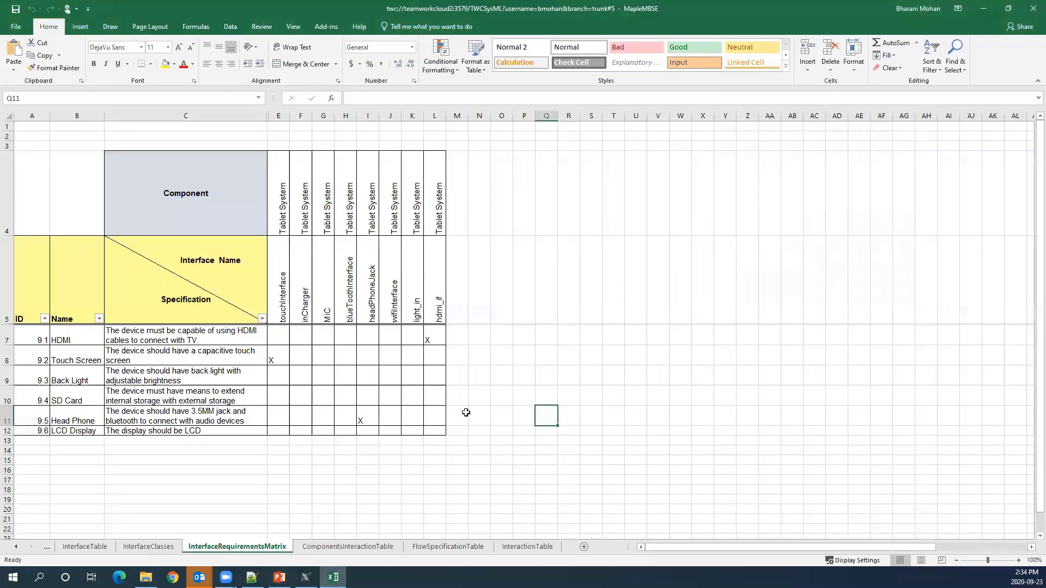
Step: Restart MapleMBSE by closing the current session and open TMTInterfaceView.MSE from the Demo folder on the Desktop
click(463, 414)
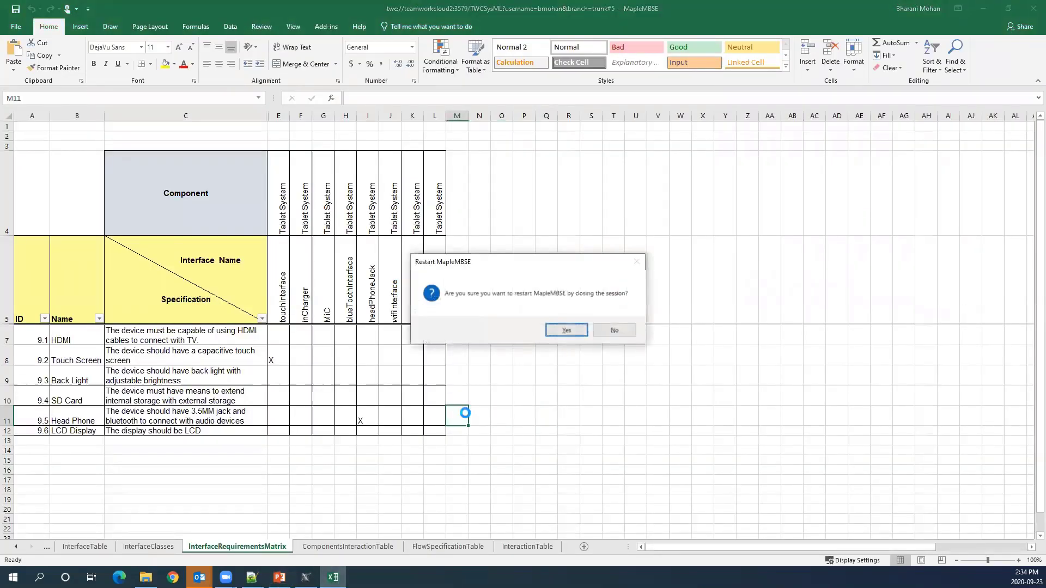
click(567, 329)
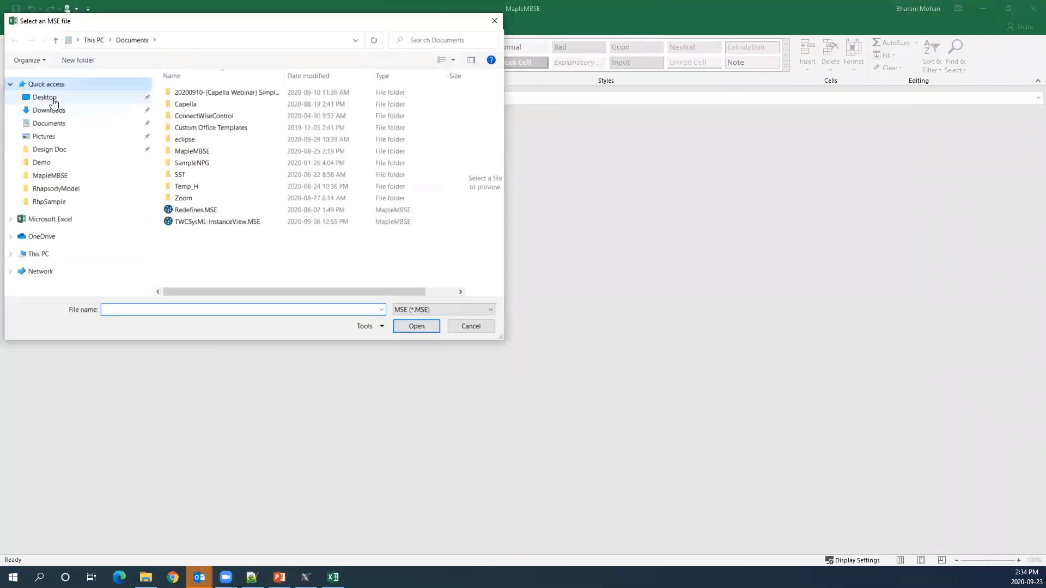
click(44, 97)
double_click(185, 92)
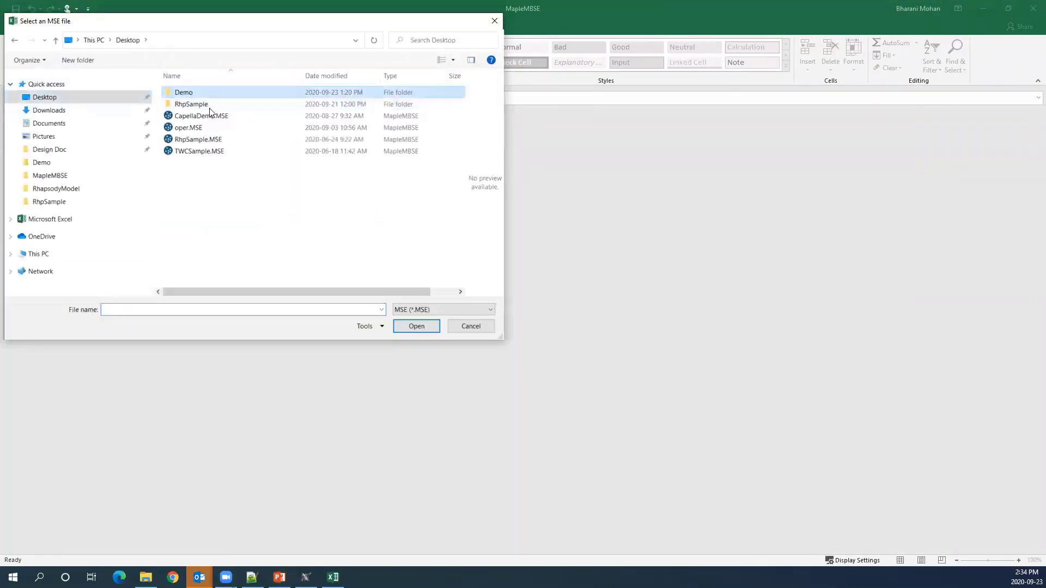
click(220, 93)
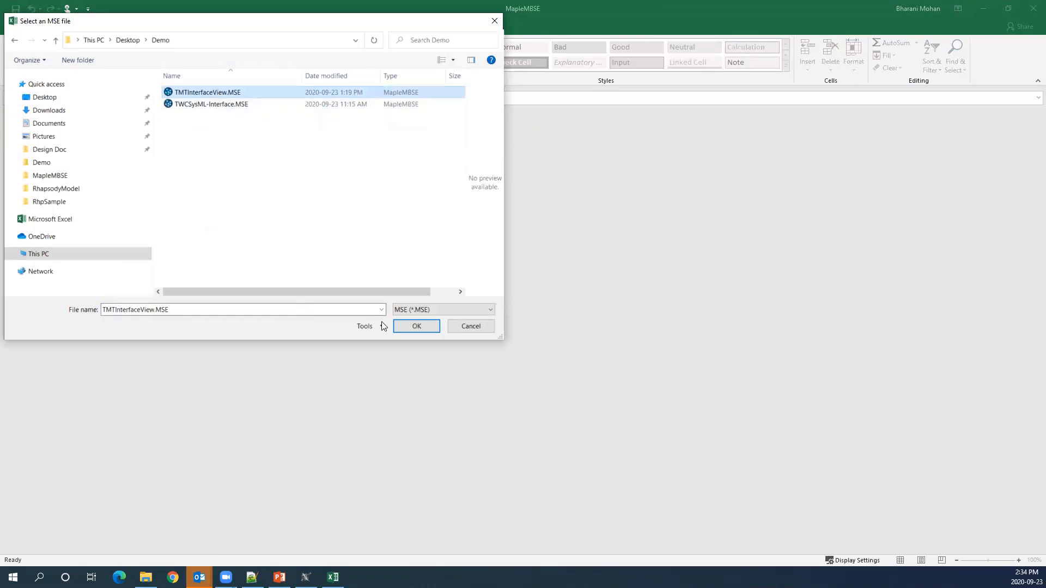
click(395, 326)
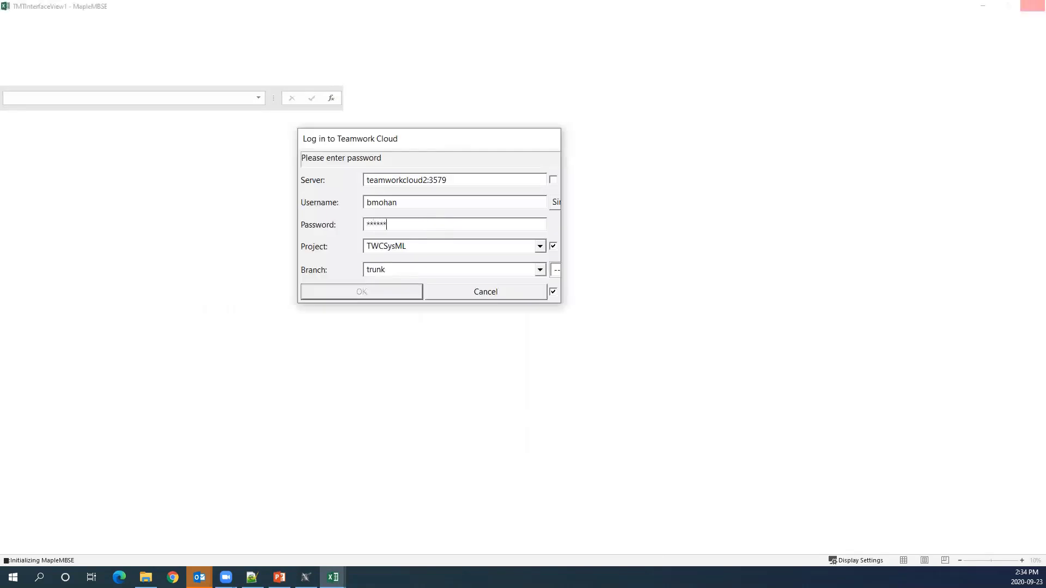
Step: Select the TMT project with its trunk branch in the Teamwork Cloud login and confirm the login
click(539, 248)
click(421, 361)
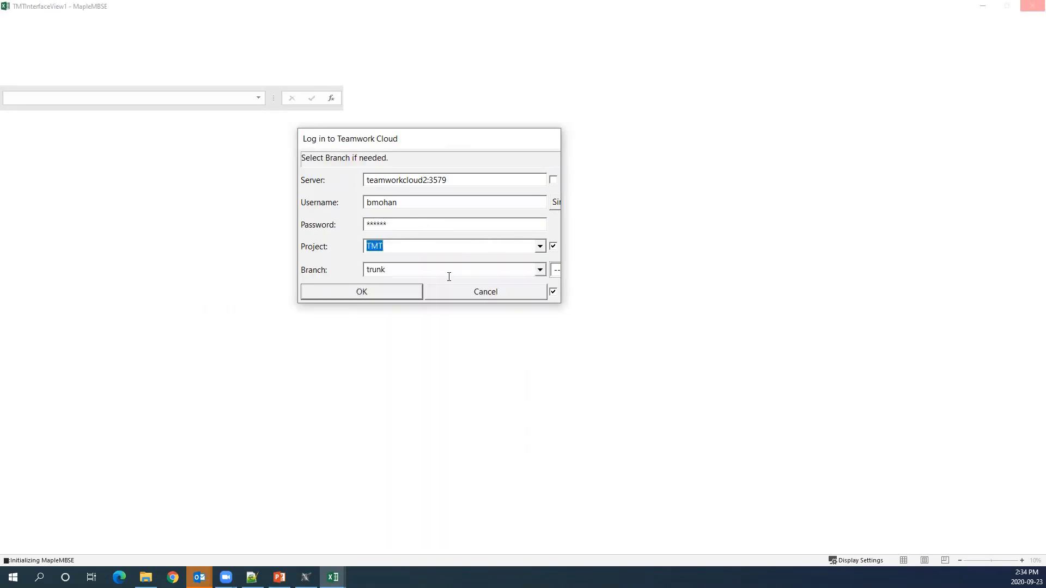
click(378, 284)
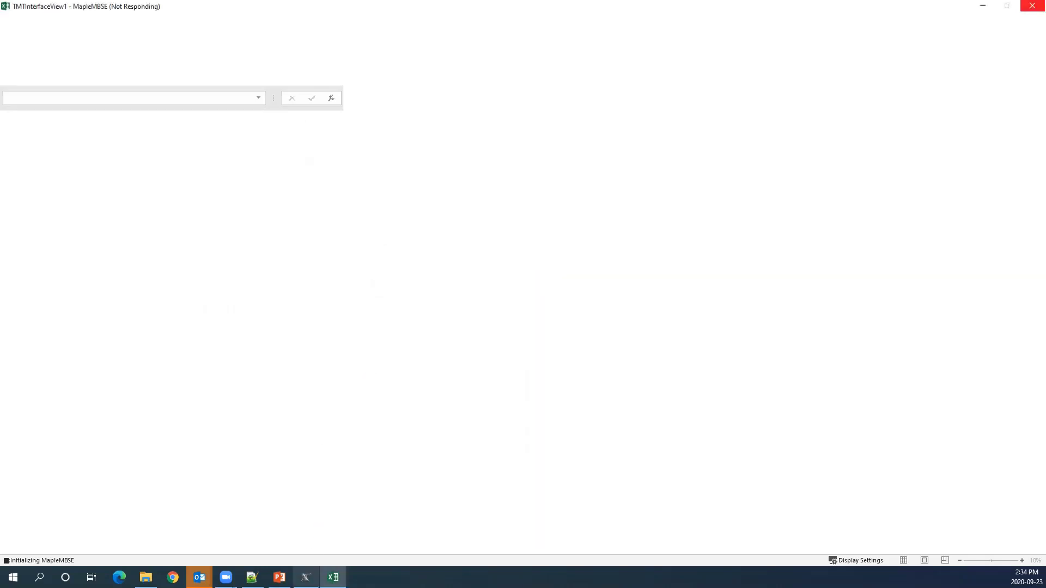
Step: Switch to Cameo Systems Modeler, bring up the TMT/trunk project and collapse the Zoom pane to enlarge the containment tree
click(306, 577)
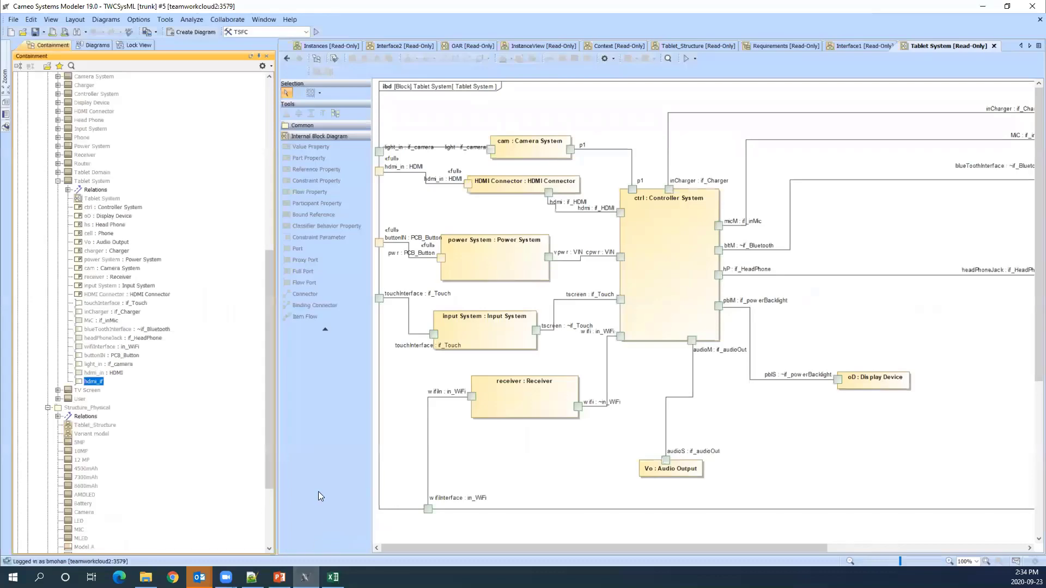
click(155, 33)
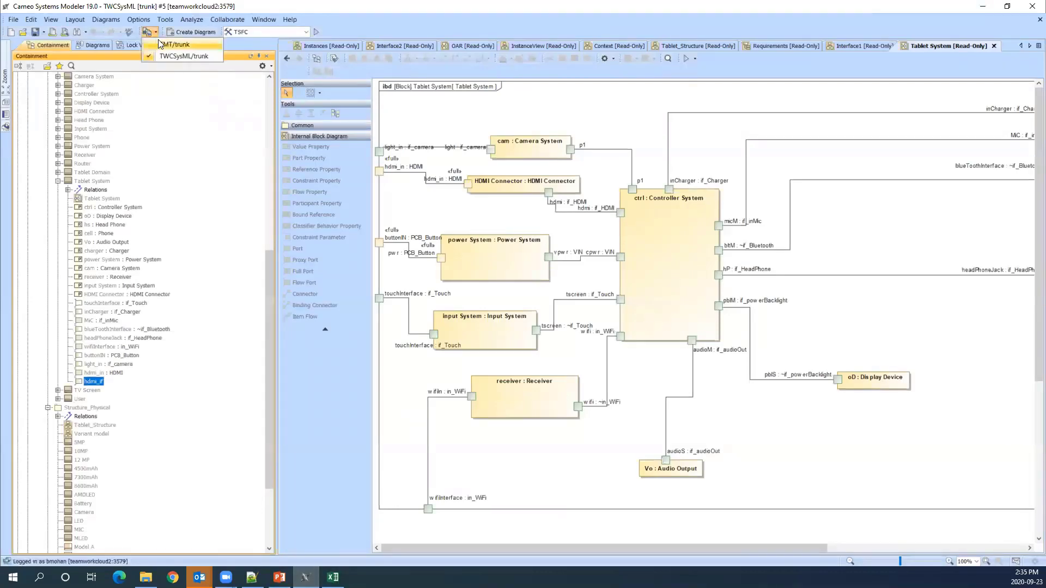
click(174, 44)
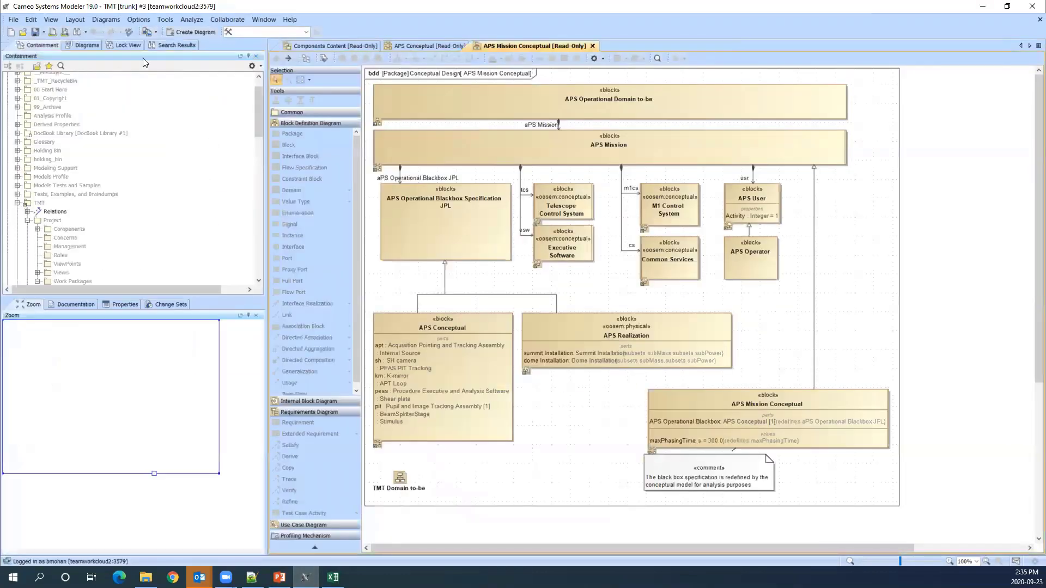
click(248, 316)
Step: Browse the TMT containment tree around the Conceptual Design package and open the APS Mission block's internal diagram
scroll(124, 235, down, 12)
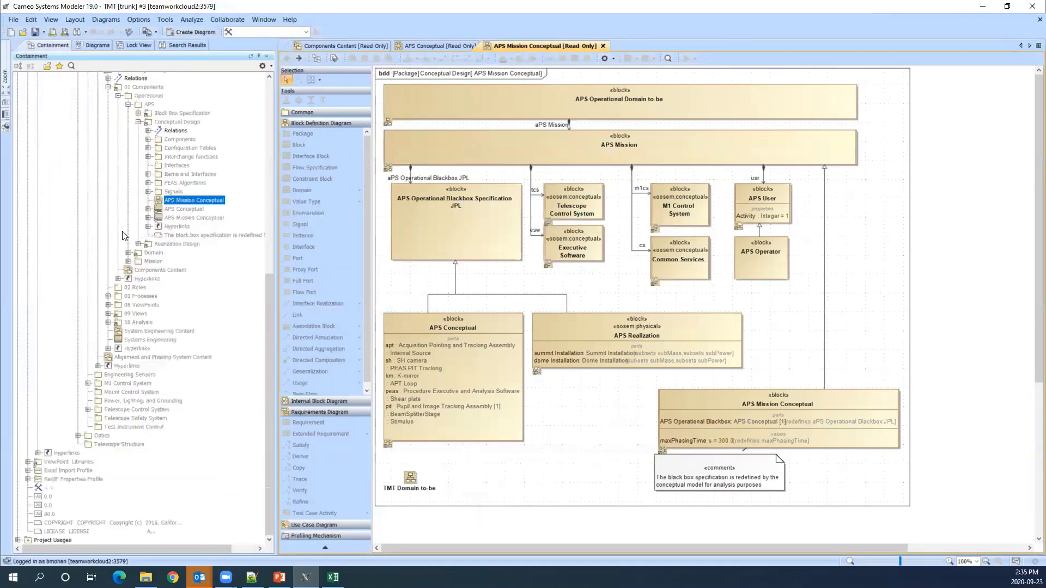
scroll(124, 235, up, 13)
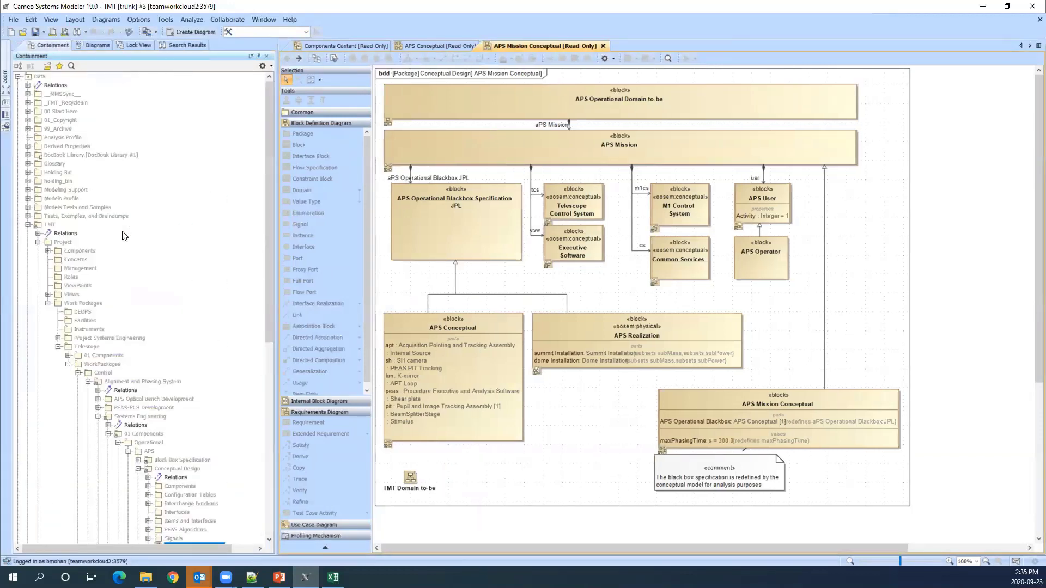
scroll(125, 256, down, 5)
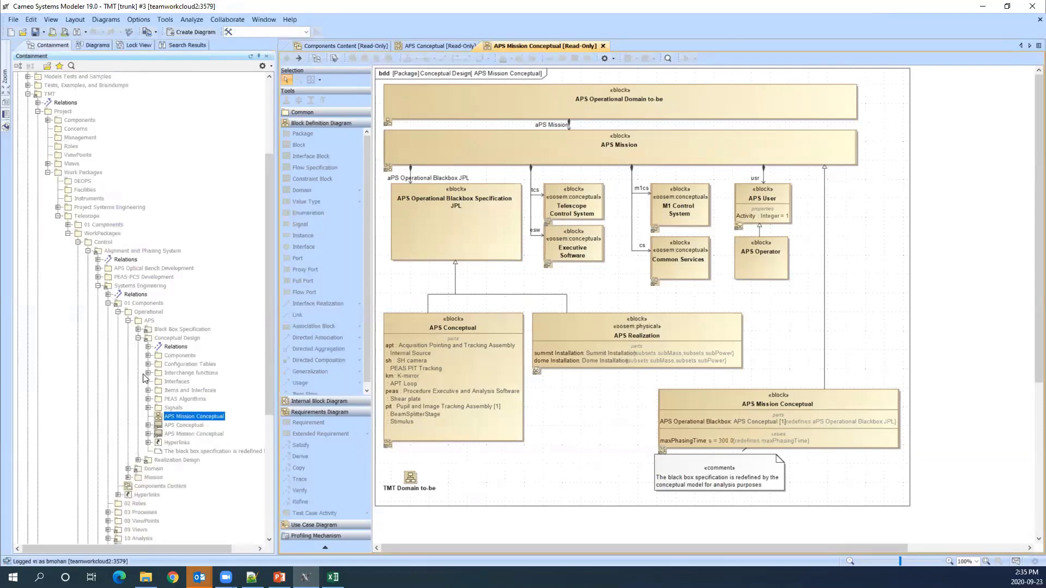
click(144, 377)
click(148, 373)
click(148, 374)
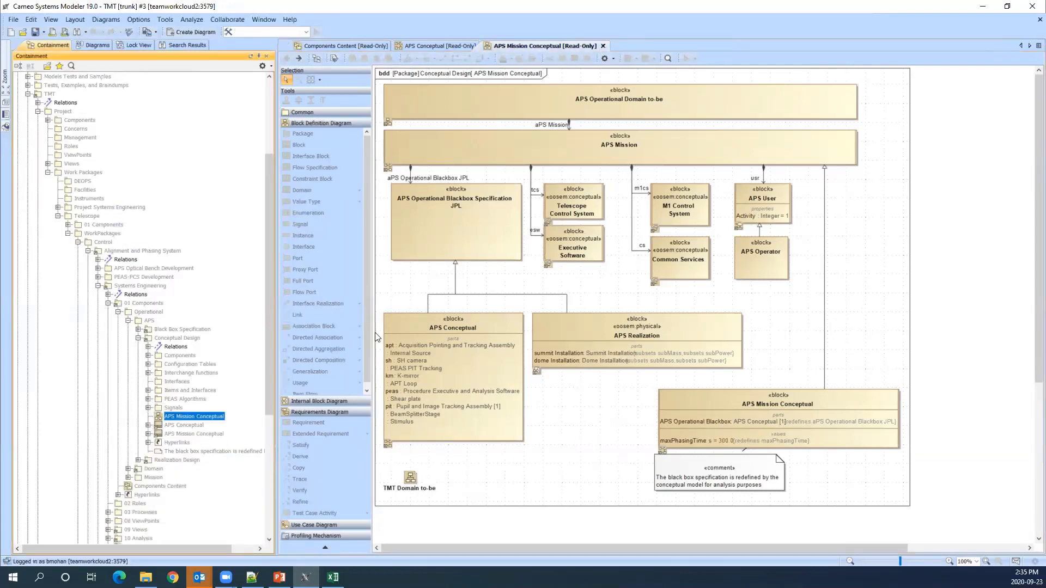
double_click(583, 153)
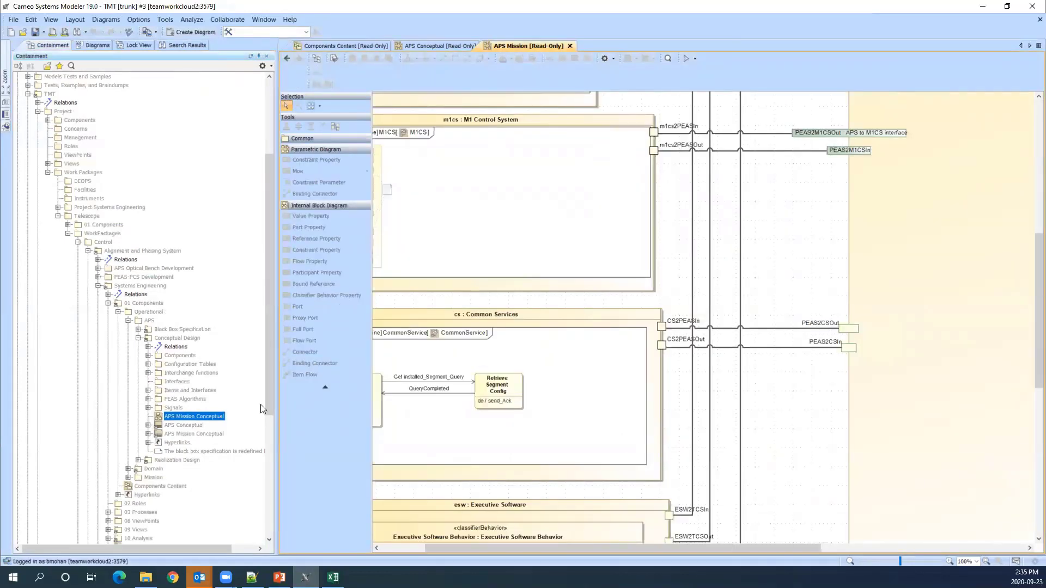
Step: Expand the APS Conceptual block's relations in the containment tree and widen the tree to read its connectors
click(149, 425)
click(158, 433)
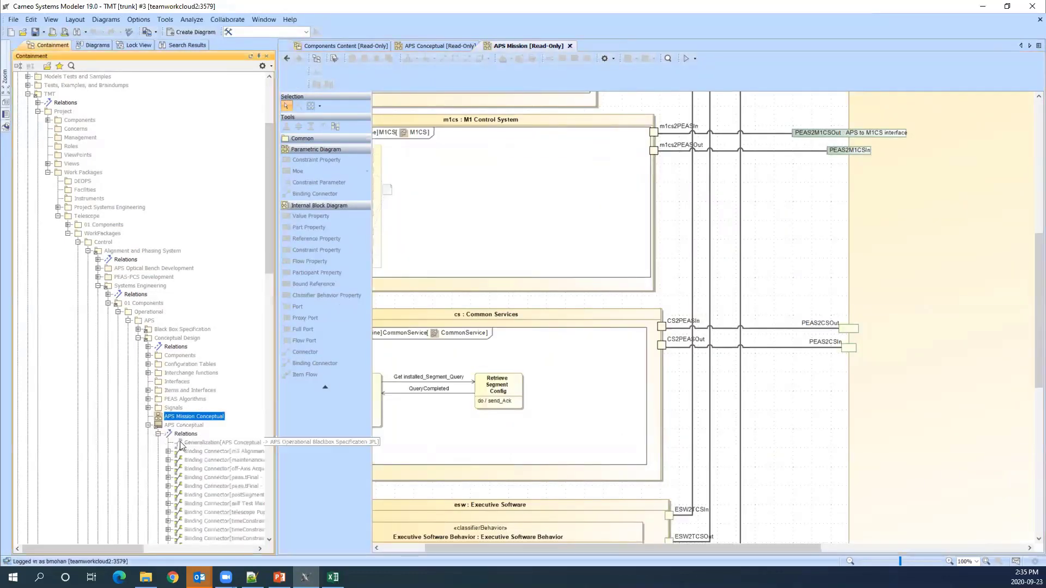
scroll(169, 305, down, 7)
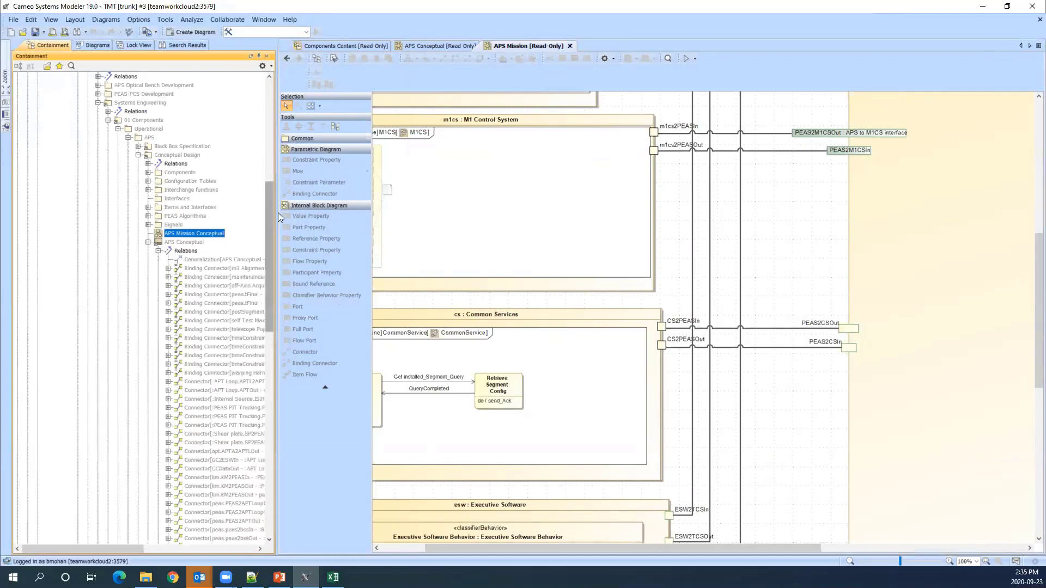
drag(277, 212, 371, 213)
Step: Open the APS Conceptual diagram, enlarge its area and examine the PEAS2TCSOut port and the parts down to PEAS PIT Tracking
click(533, 47)
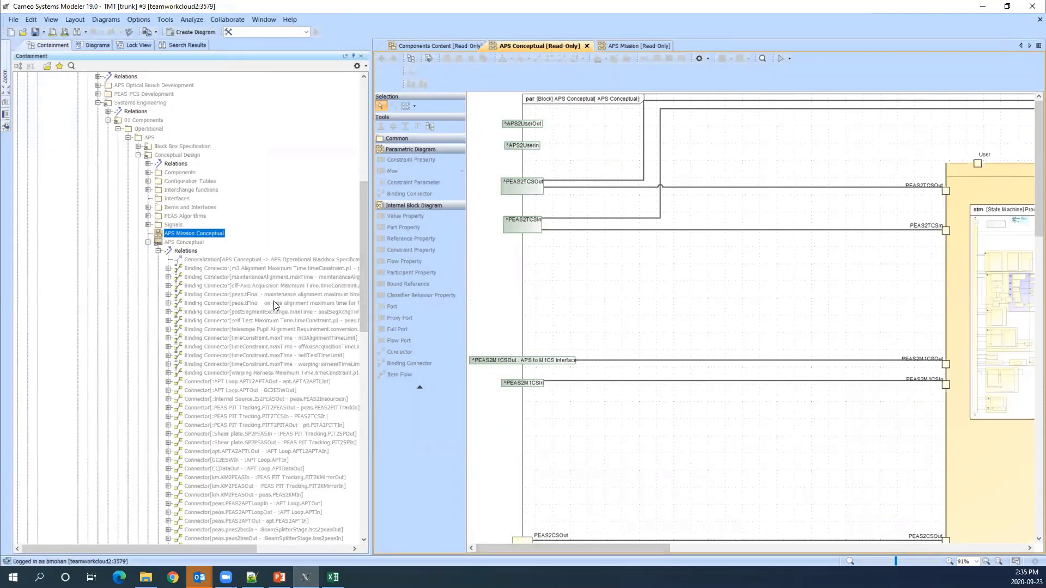
drag(370, 211, 172, 279)
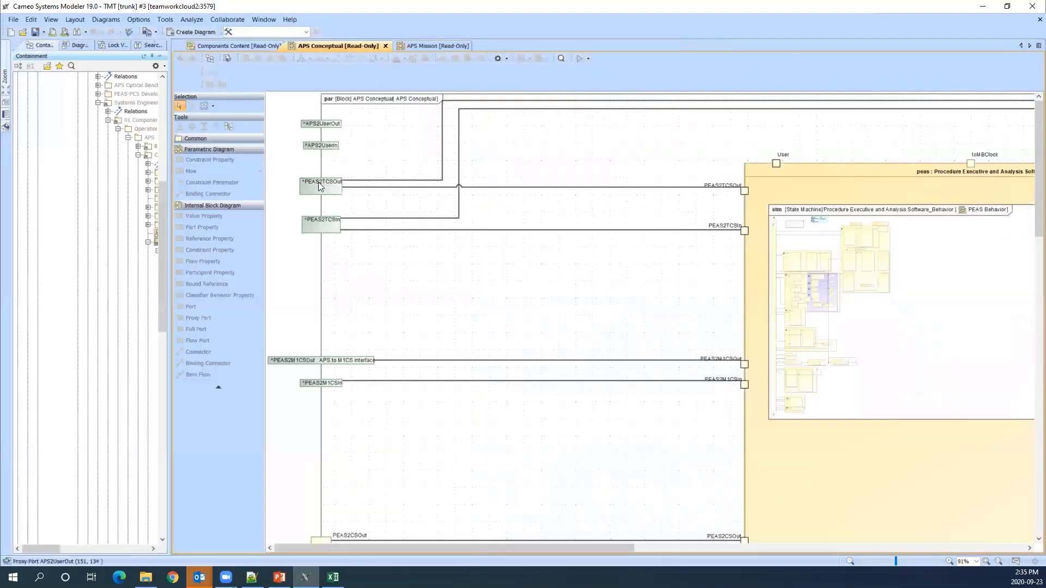
click(319, 186)
drag(511, 545, 893, 542)
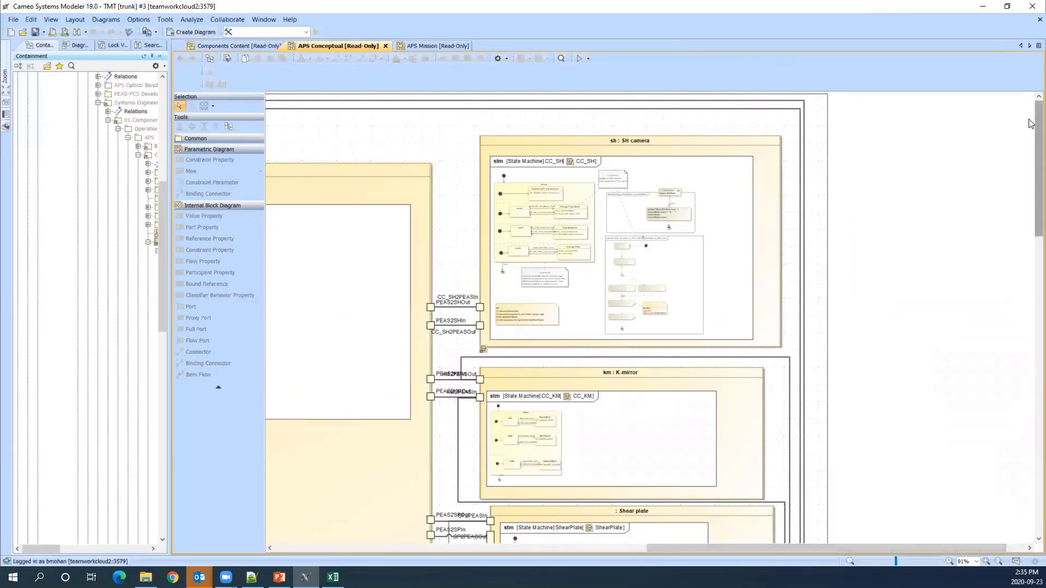
drag(1038, 127, 1038, 426)
scroll(893, 536, up, 10)
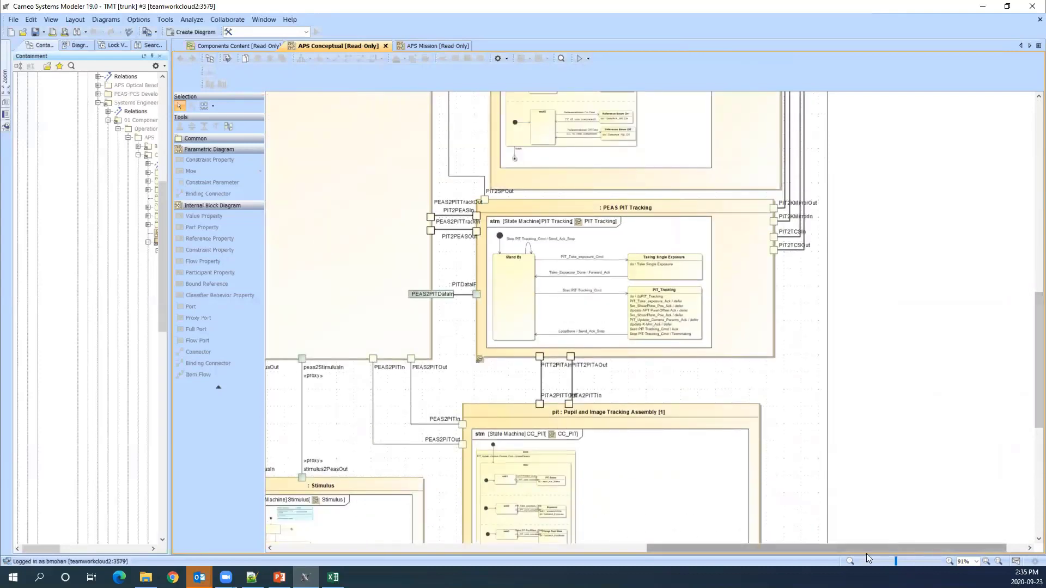
Step: Examine the APT Loop and Acquisition Pointing and Tracking Assembly parts and select the connector between PEAS2APTOut and PEAS2APTIn
drag(866, 549, 428, 567)
scroll(403, 265, up, 3)
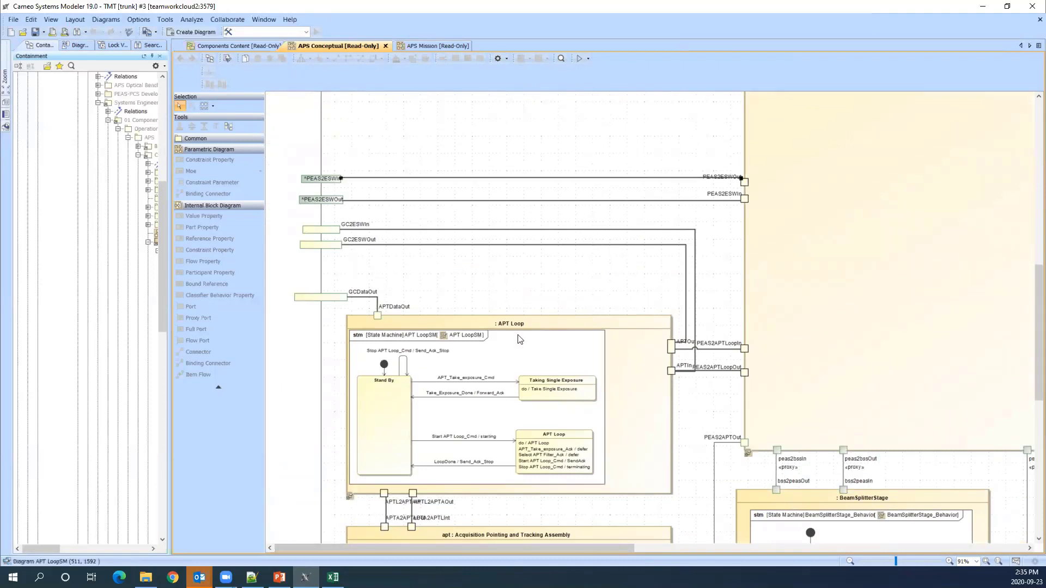
scroll(337, 391, down, 5)
scroll(337, 391, down, 6)
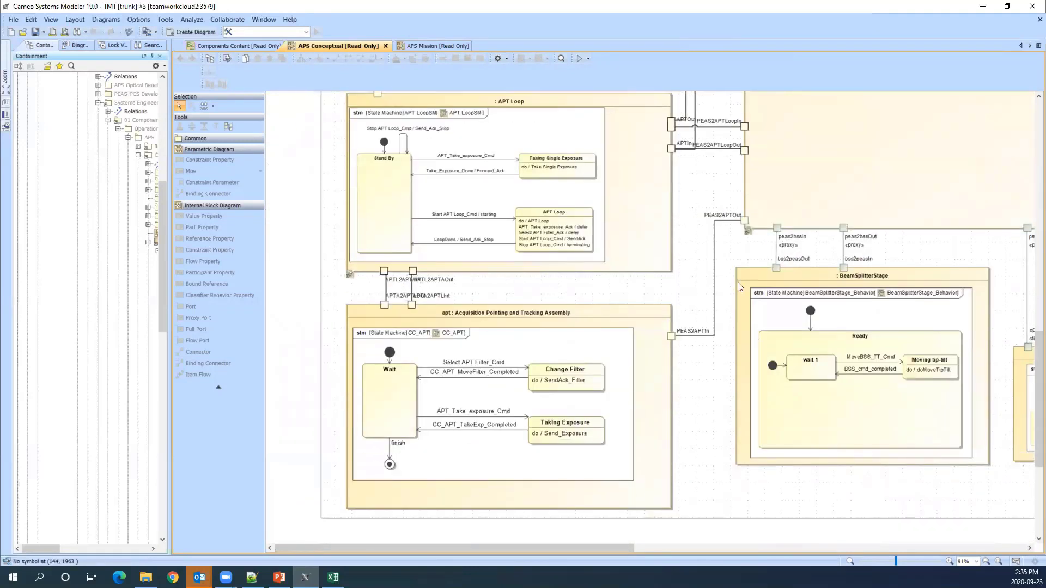
click(714, 243)
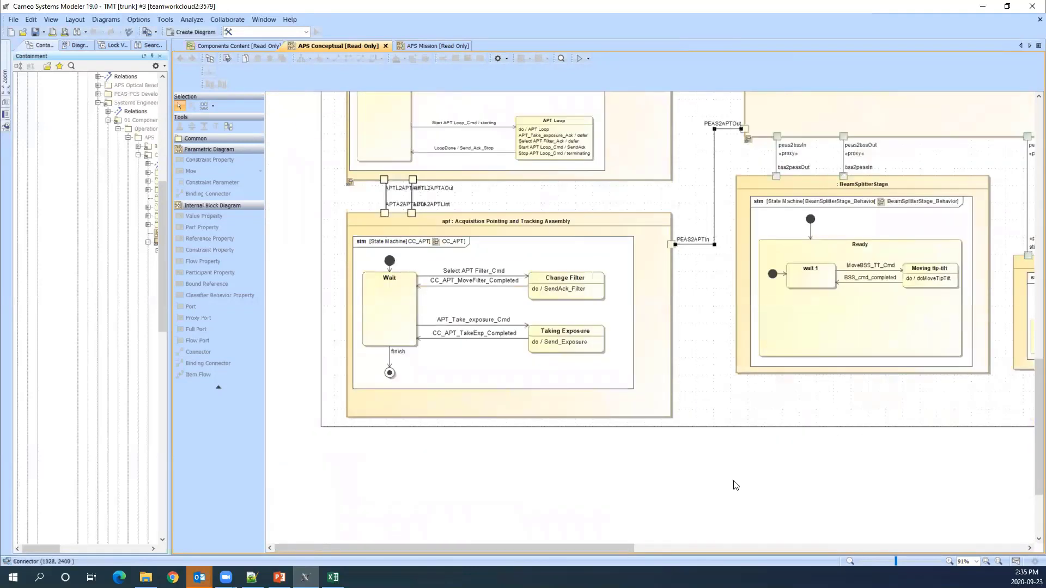
Step: Trace the connector from the PEAS PIT Tracking part up and around the diagram to the PEAS2TCSOut port and select that port
drag(698, 547, 934, 538)
scroll(777, 350, up, 4)
scroll(777, 350, up, 14)
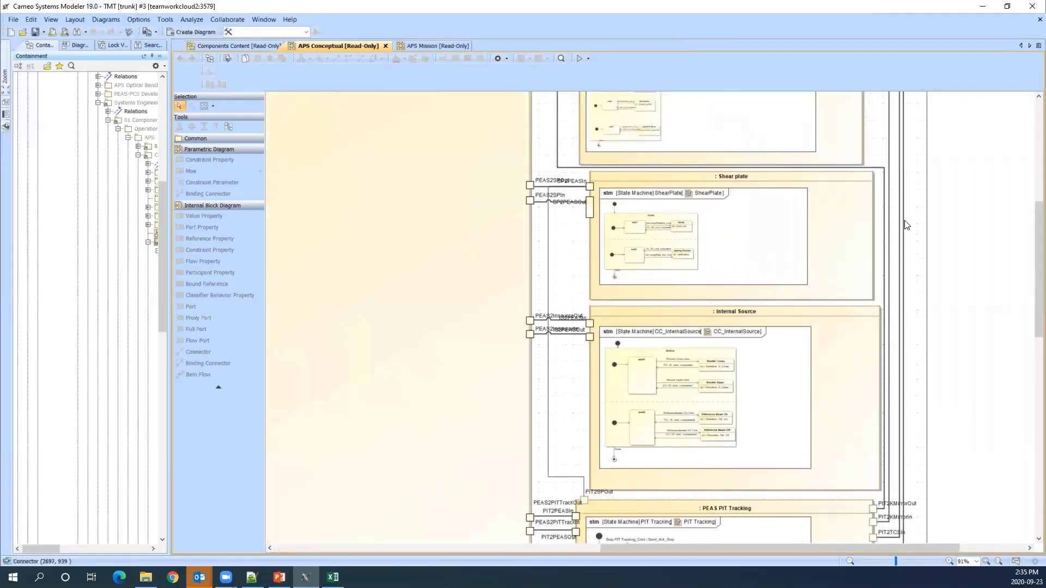
scroll(902, 268, up, 12)
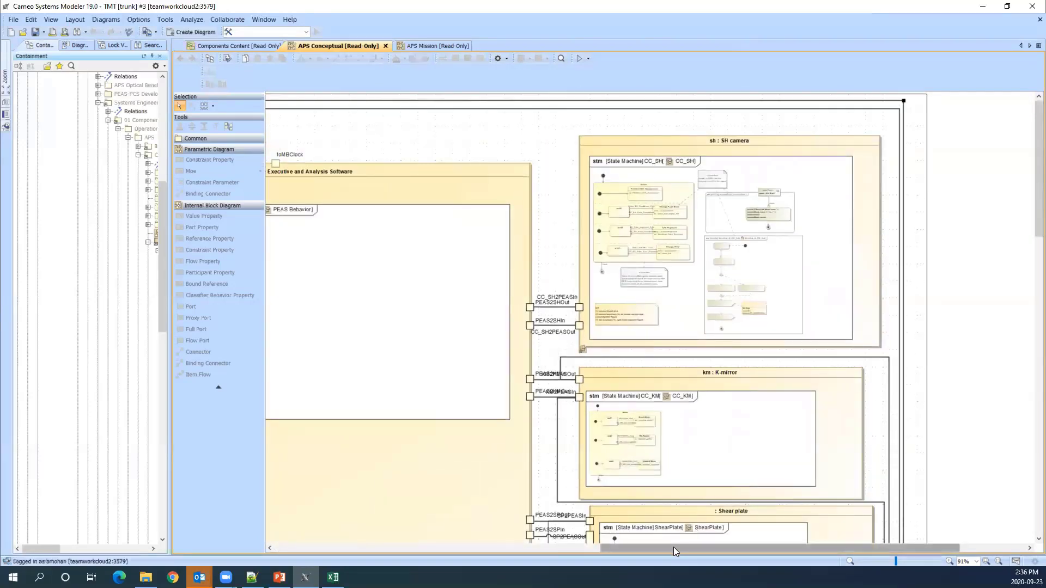
drag(678, 548, 354, 549)
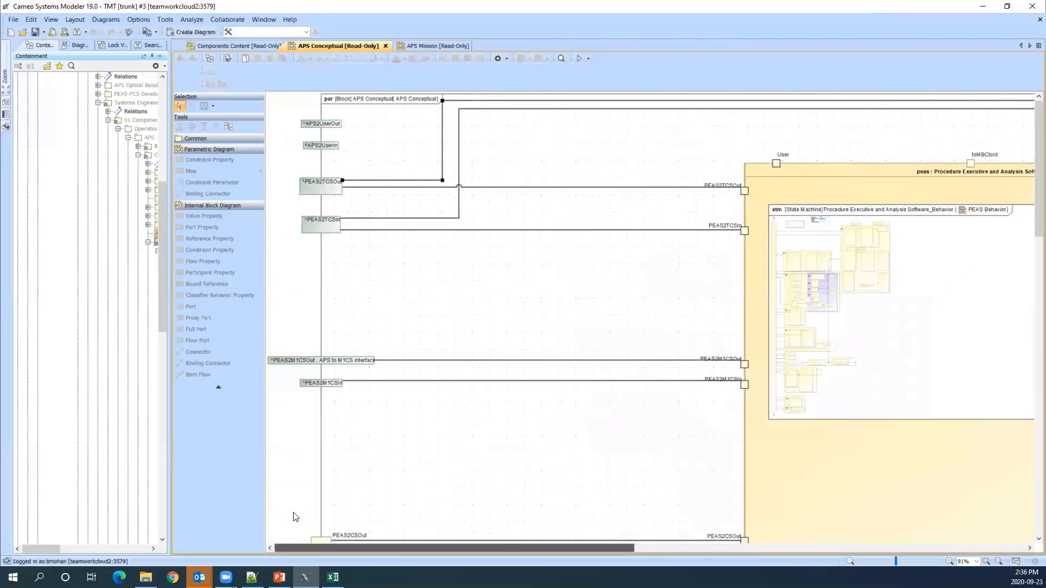
click(325, 183)
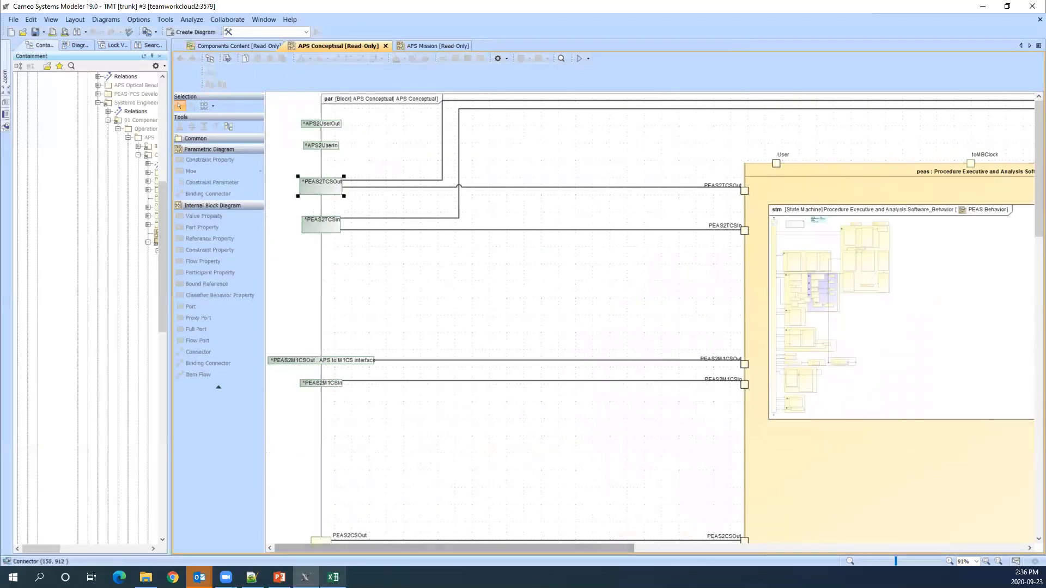
Step: Check the loading of the TMT interface workbook in MapleMBSE and return to the APS Conceptual diagram in Cameo Systems Modeler
click(330, 520)
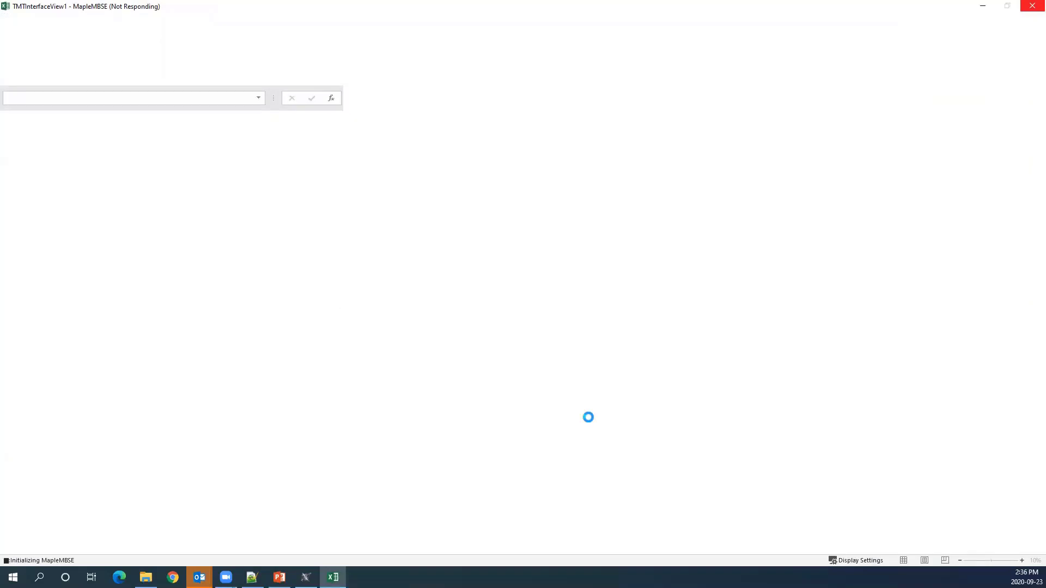
click(305, 577)
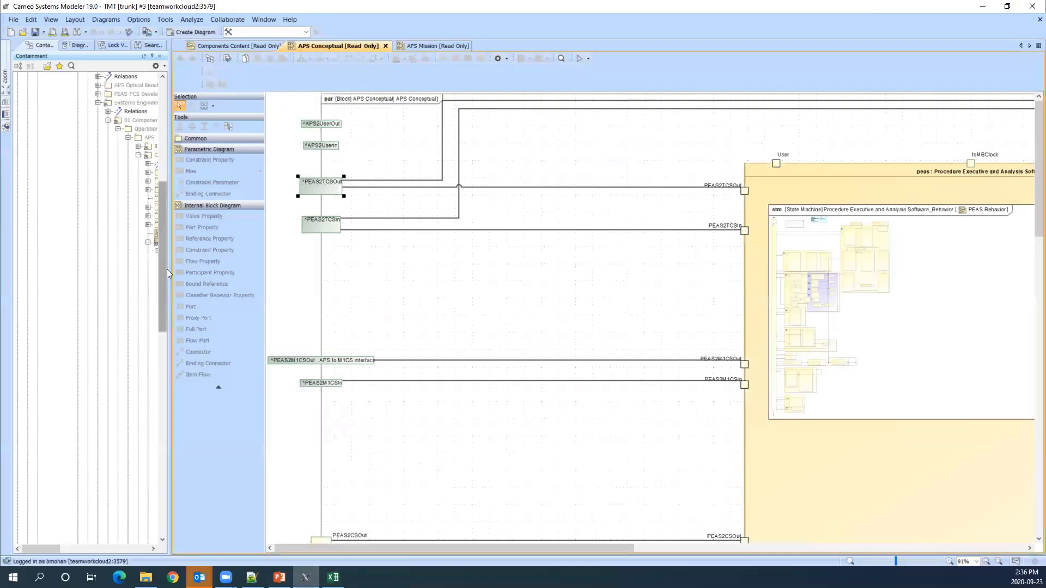
Step: Widen the Containment tree, browse the elements under APS Conceptual and switch to the MapleMBSE TMT interface workbook
drag(169, 263, 412, 281)
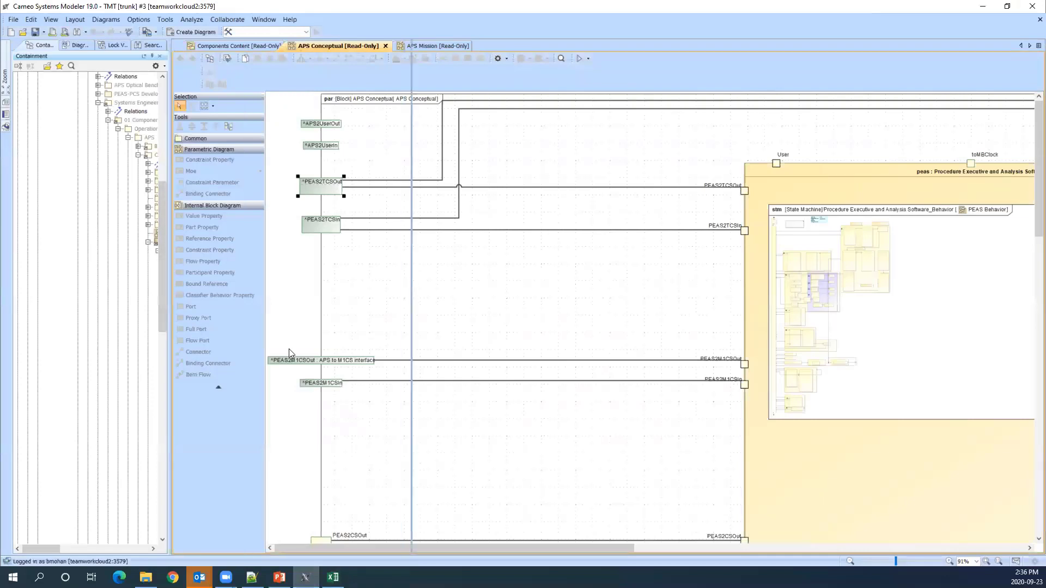
scroll(289, 351, up, 8)
scroll(264, 400, down, 1)
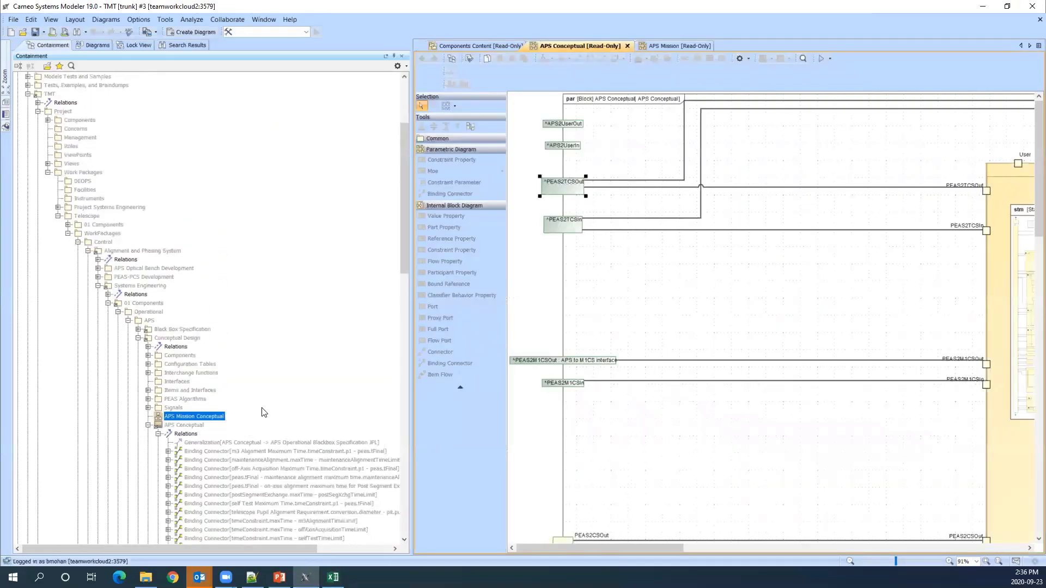
scroll(263, 412, down, 12)
click(333, 577)
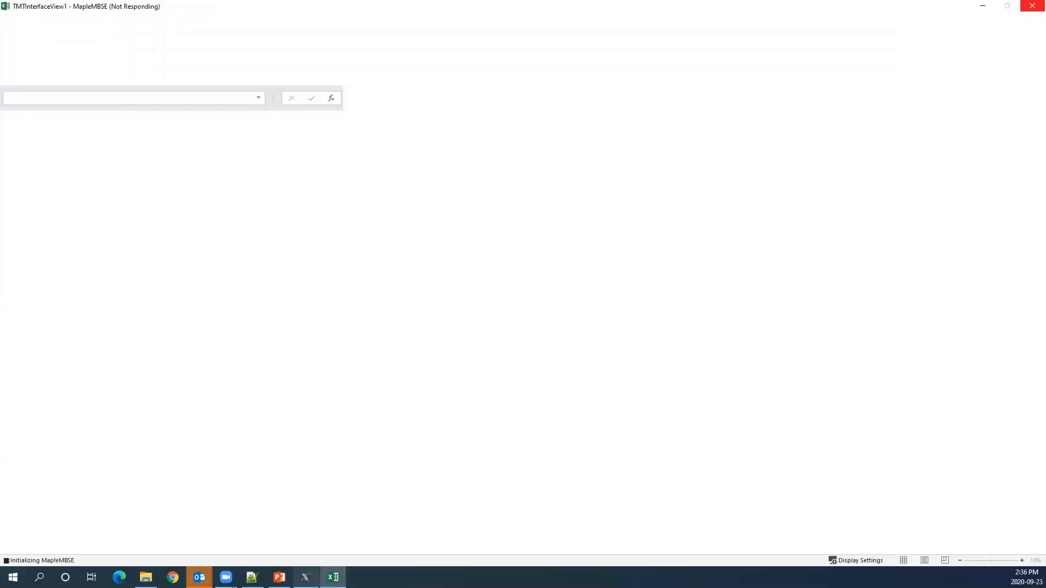
mouse_move(306, 577)
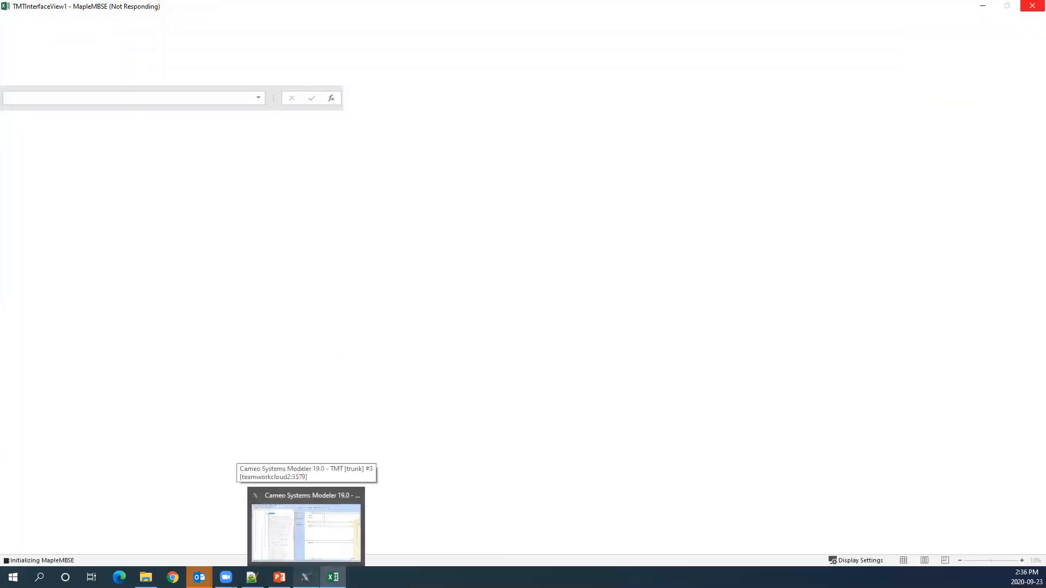
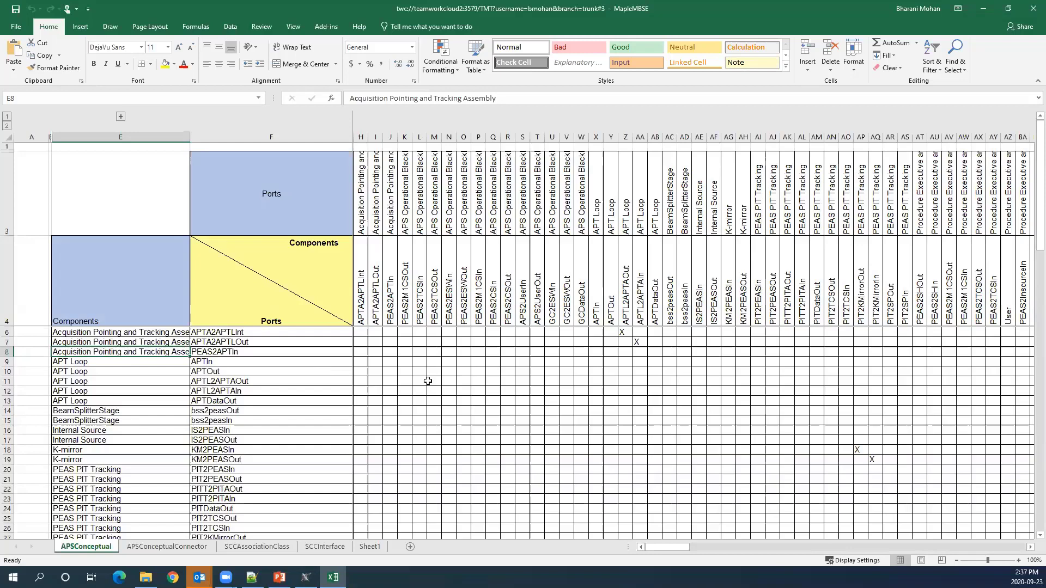
Step: Examine the APSConceptual matrix at 90% zoom, going over its component and port rows and the matching column headers
click(151, 430)
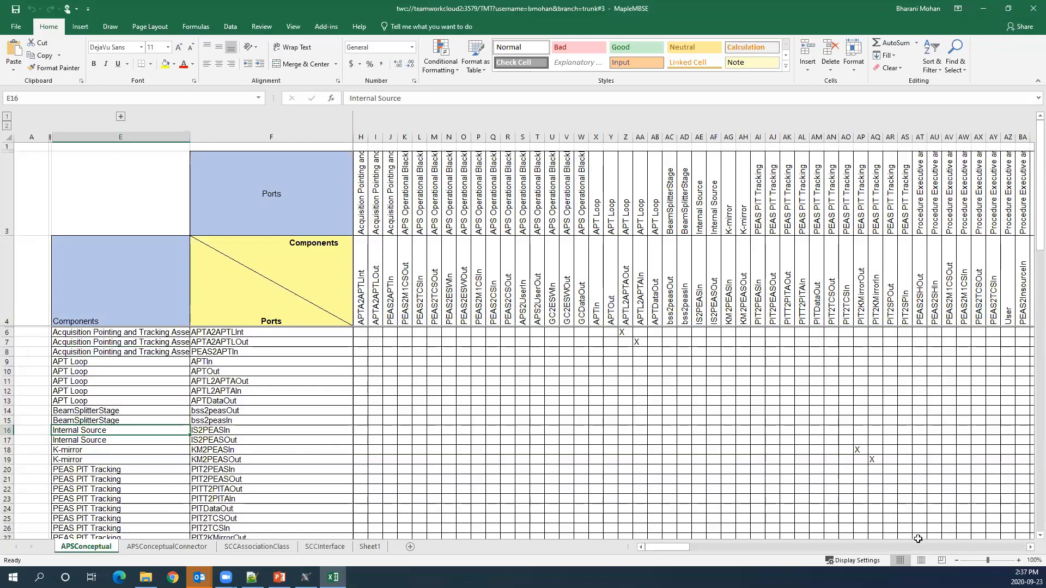
click(955, 560)
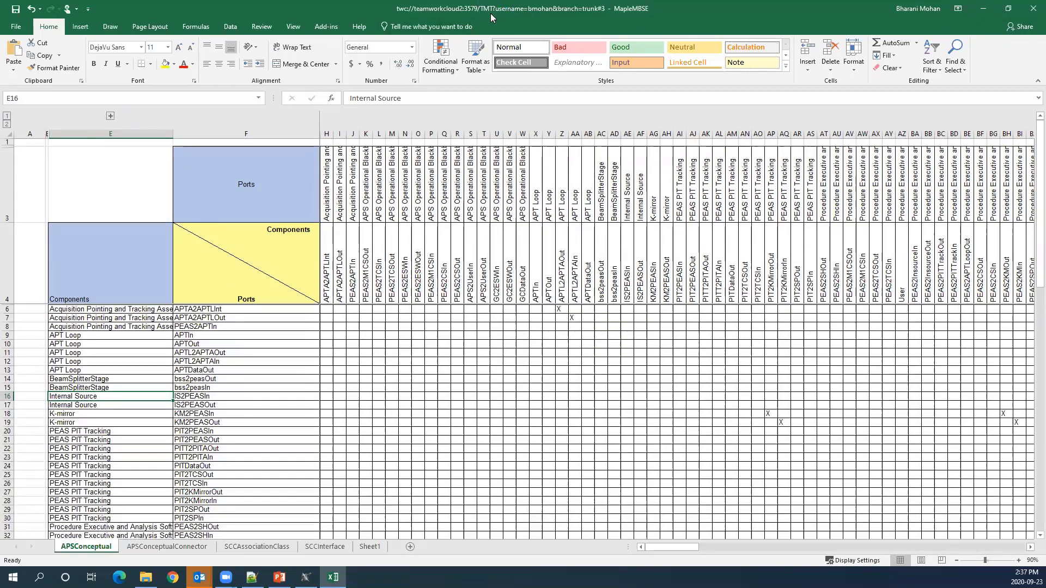
scroll(104, 346, down, 8)
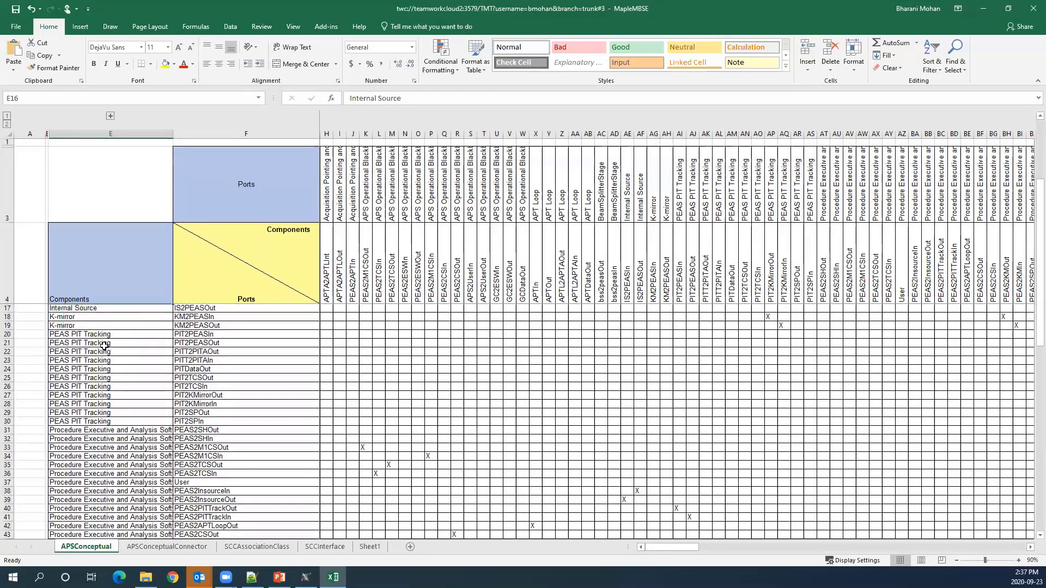
drag(98, 308, 245, 512)
drag(331, 176, 1010, 273)
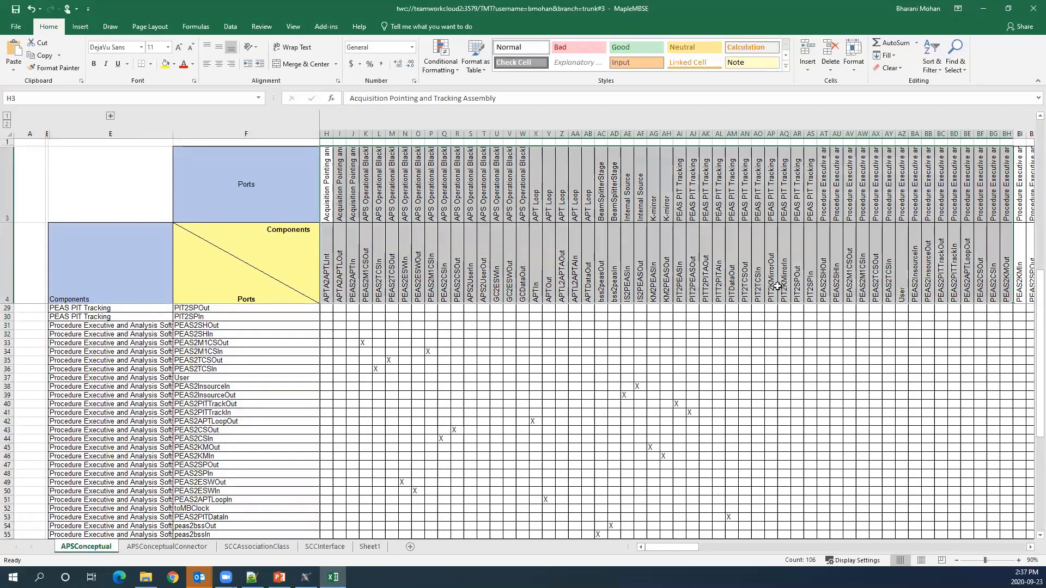
scroll(778, 286, up, 8)
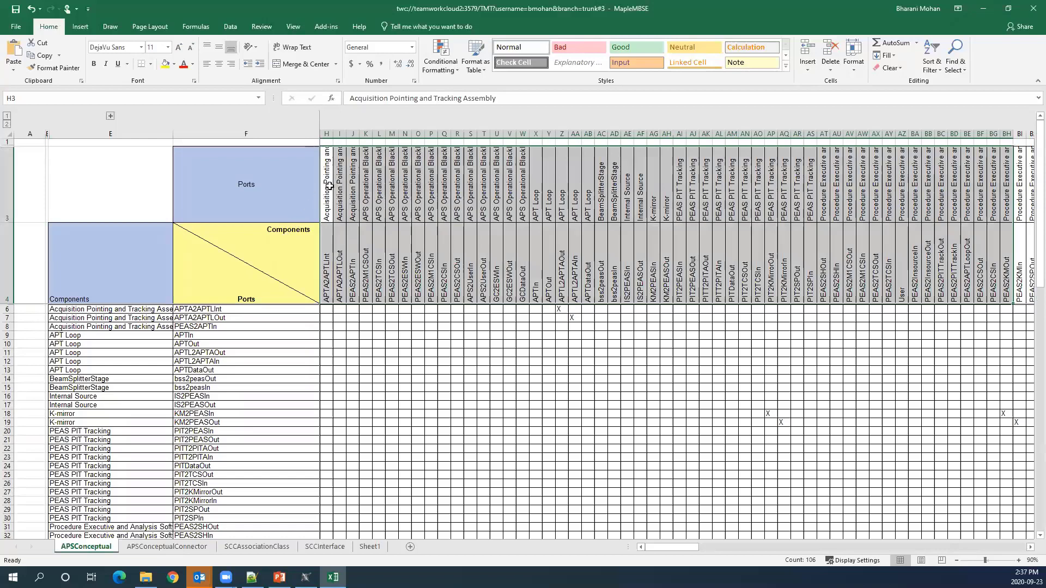
click(105, 318)
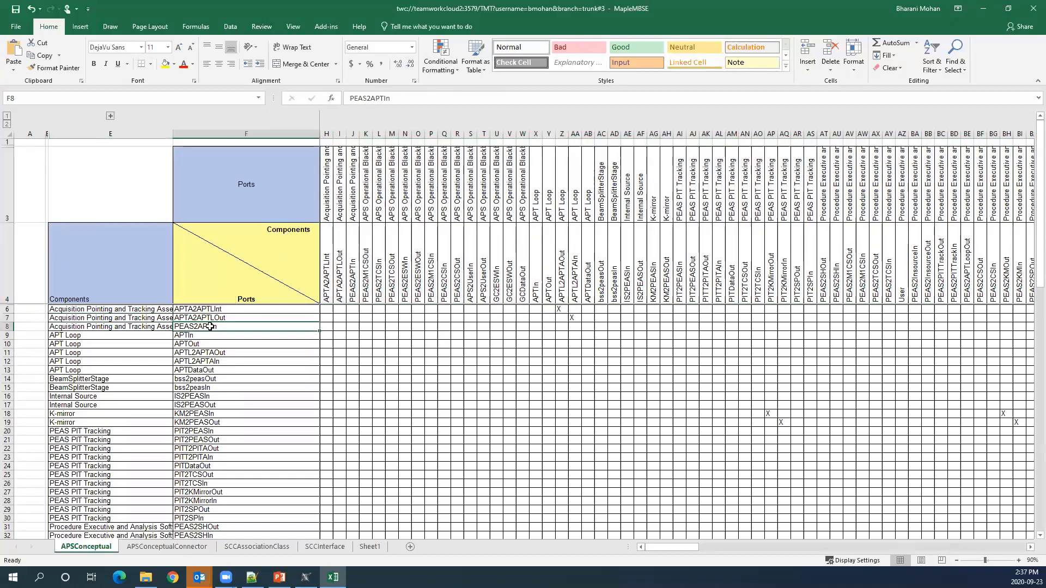
click(204, 327)
scroll(381, 354, down, 5)
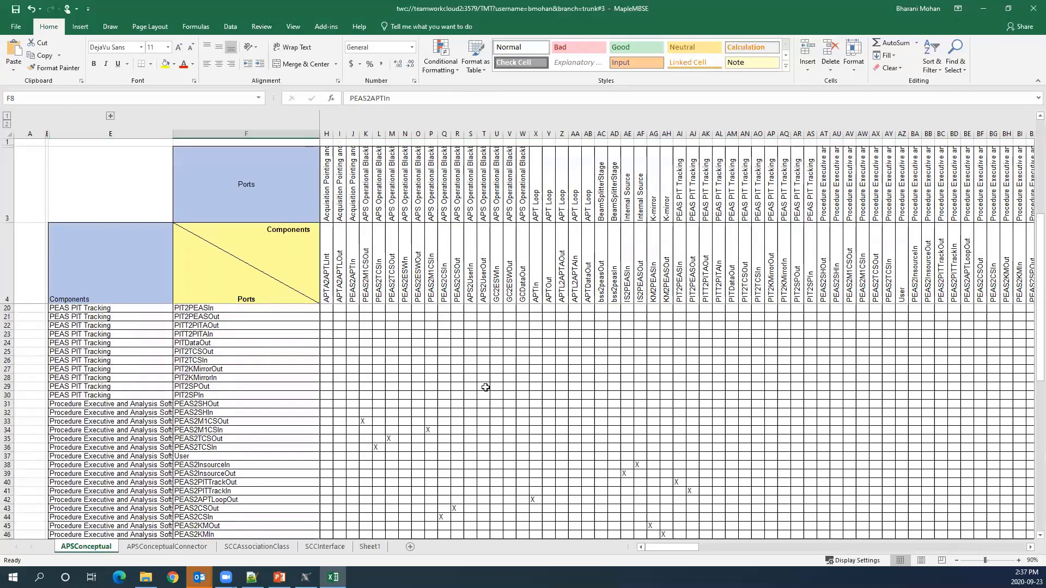
Step: Trace the X in cell K33 along row 33 and column K to the two connected PEAS2M1CSOut ports
click(366, 421)
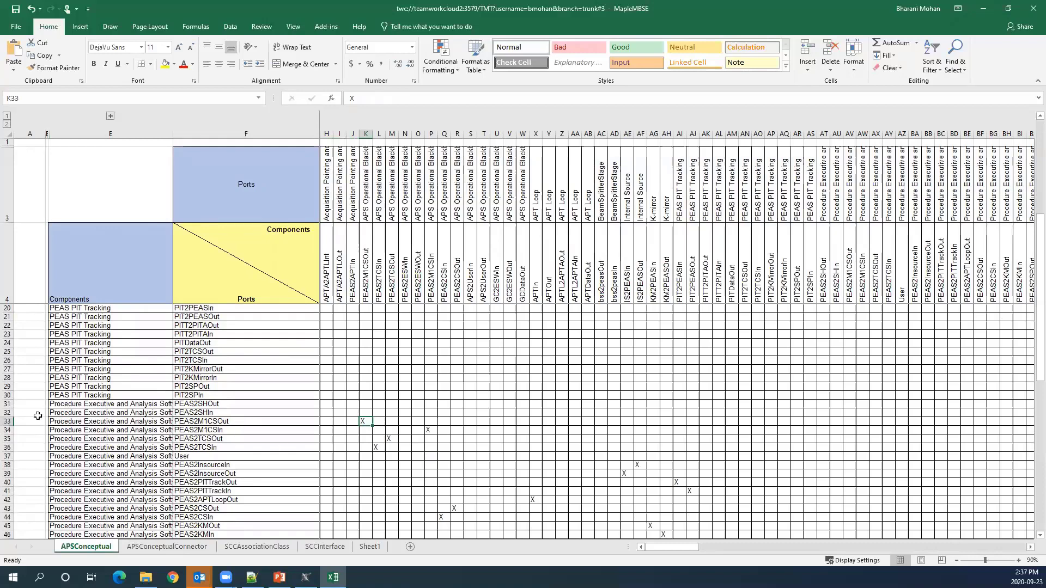
click(8, 421)
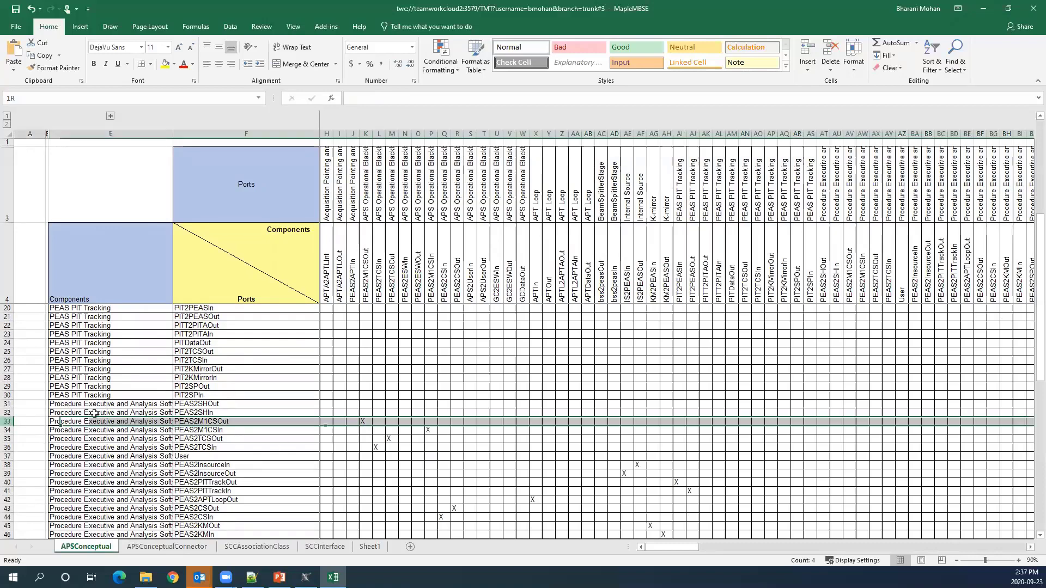
drag(371, 133, 370, 134)
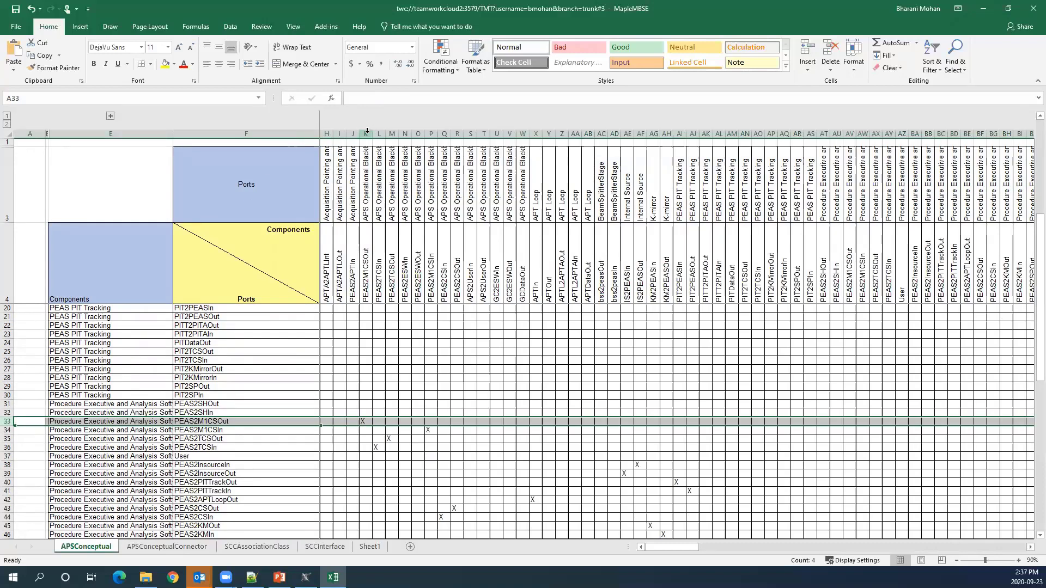
click(365, 134)
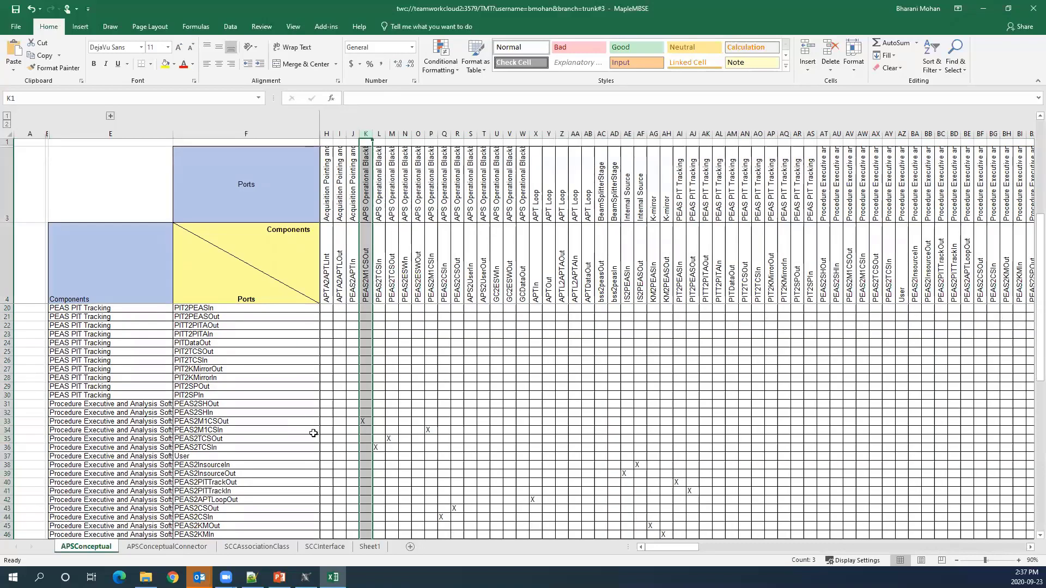
click(7, 421)
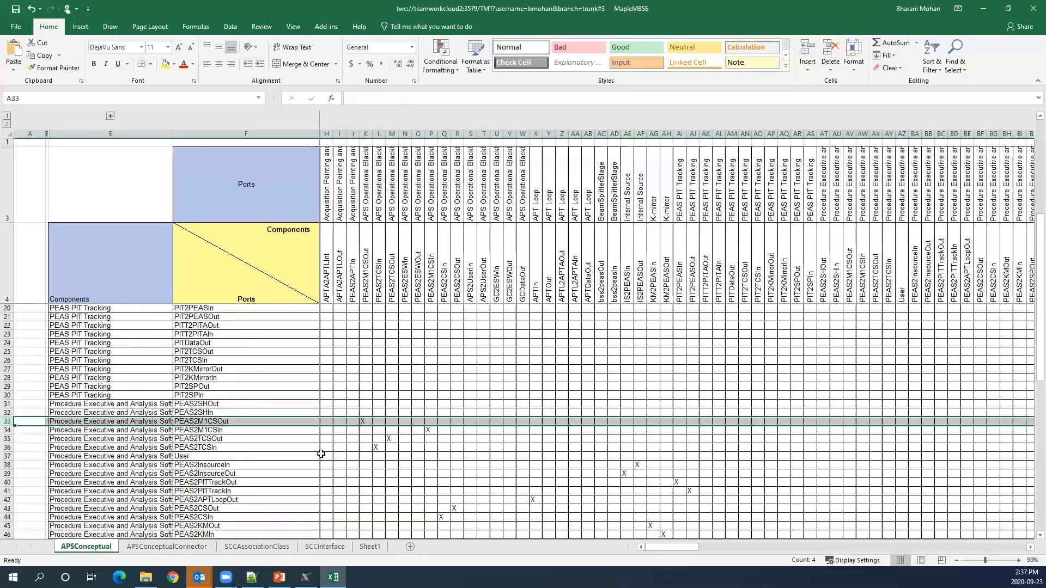
click(367, 422)
Step: Widen the Components column to fit its full names and inspect the component and port names at both ends of the K33 connection
click(117, 422)
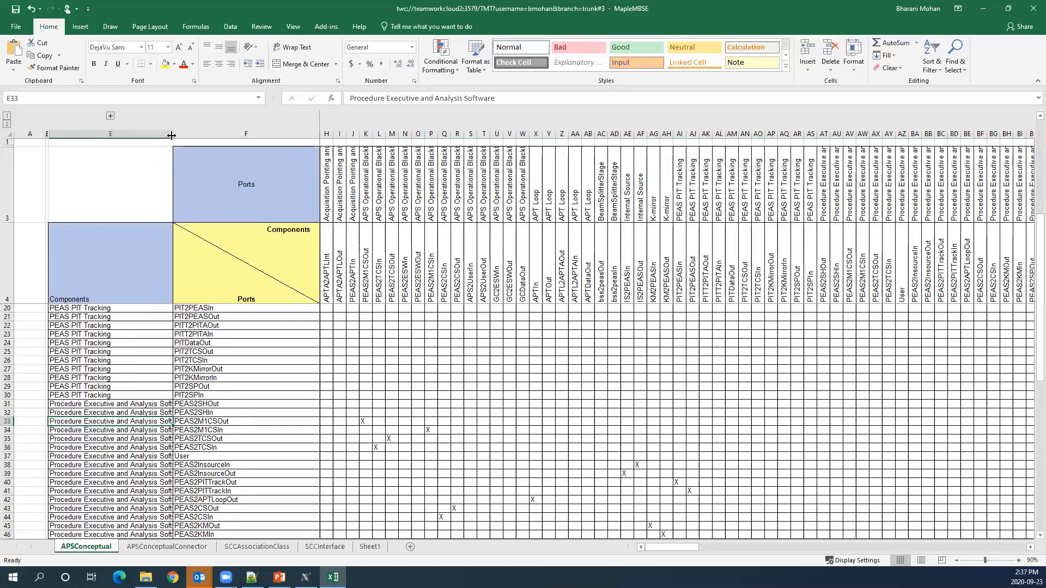
drag(171, 135, 194, 135)
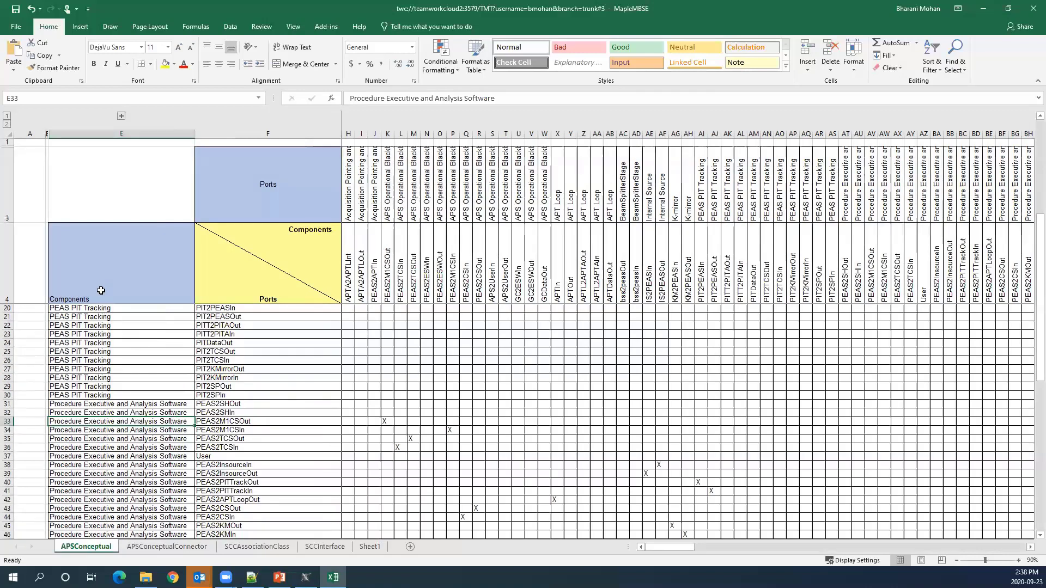
click(199, 422)
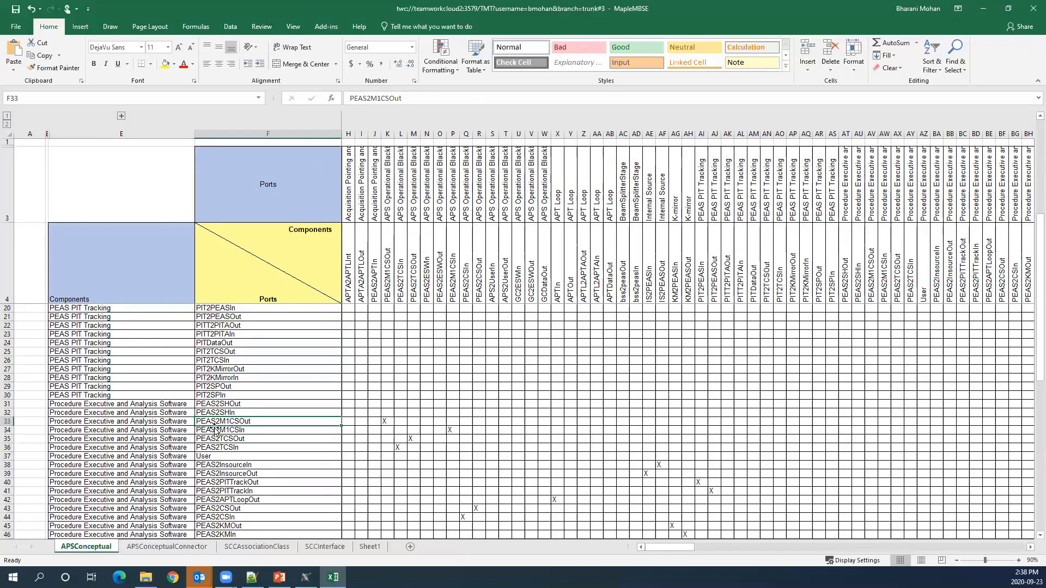
click(388, 422)
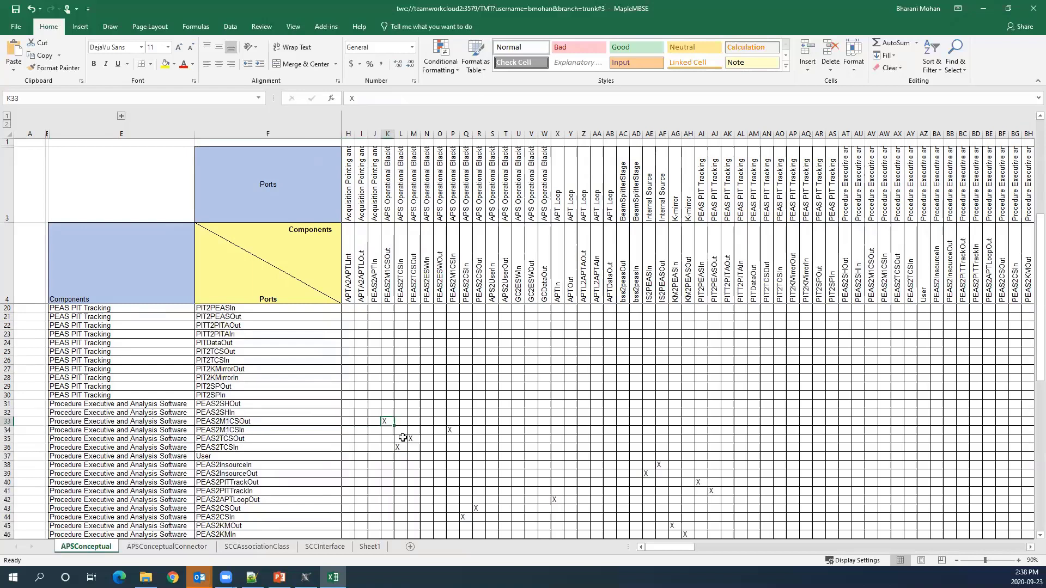
click(388, 278)
click(382, 199)
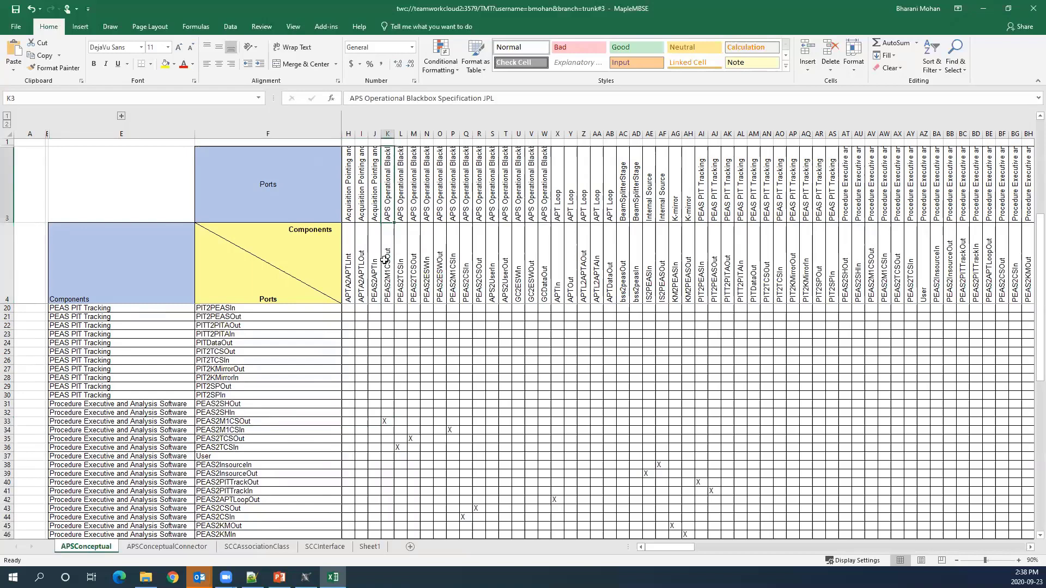
Step: Survey the connection marks across the whole APSConceptual matrix at 60% zoom and restore the zoom to 90%
scroll(405, 158, up, 5)
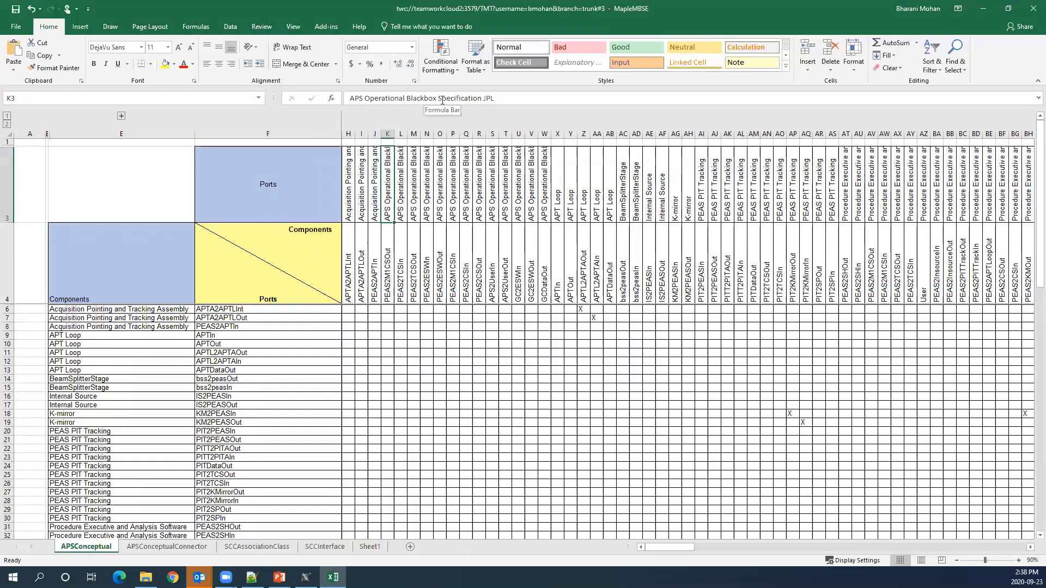
scroll(506, 327, down, 8)
scroll(528, 404, down, 8)
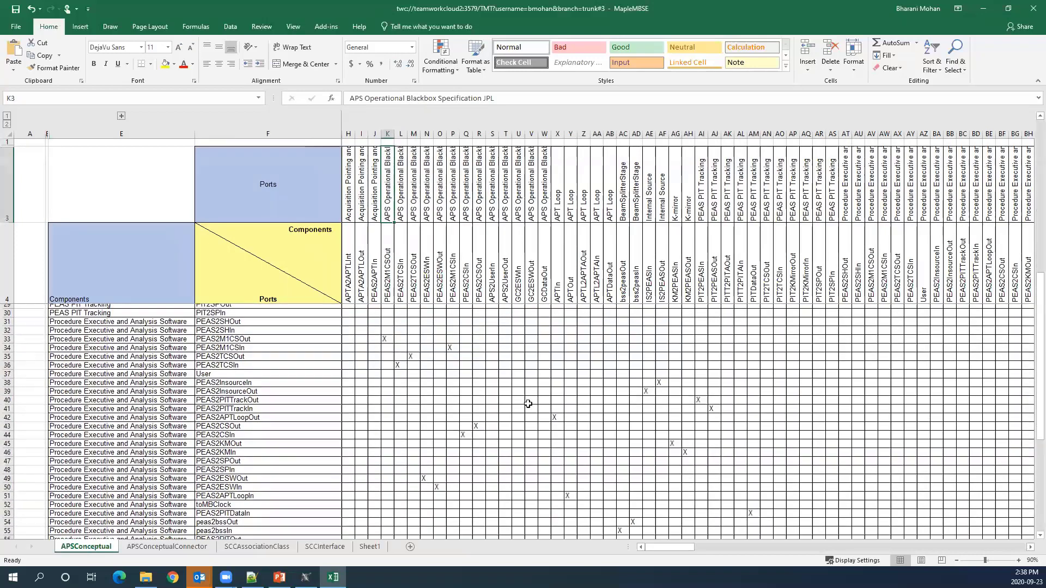
scroll(528, 404, up, 6)
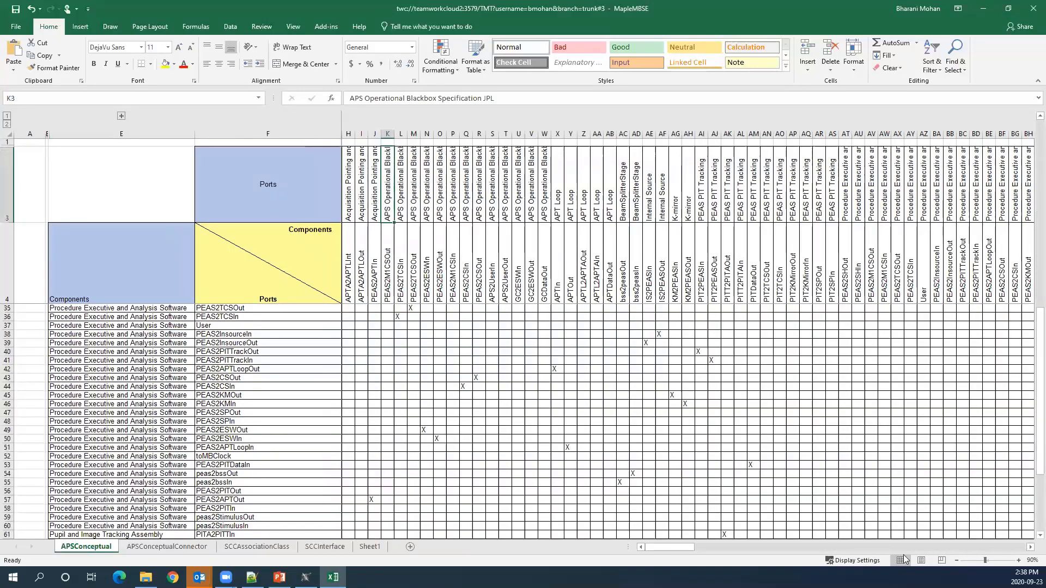
click(954, 560)
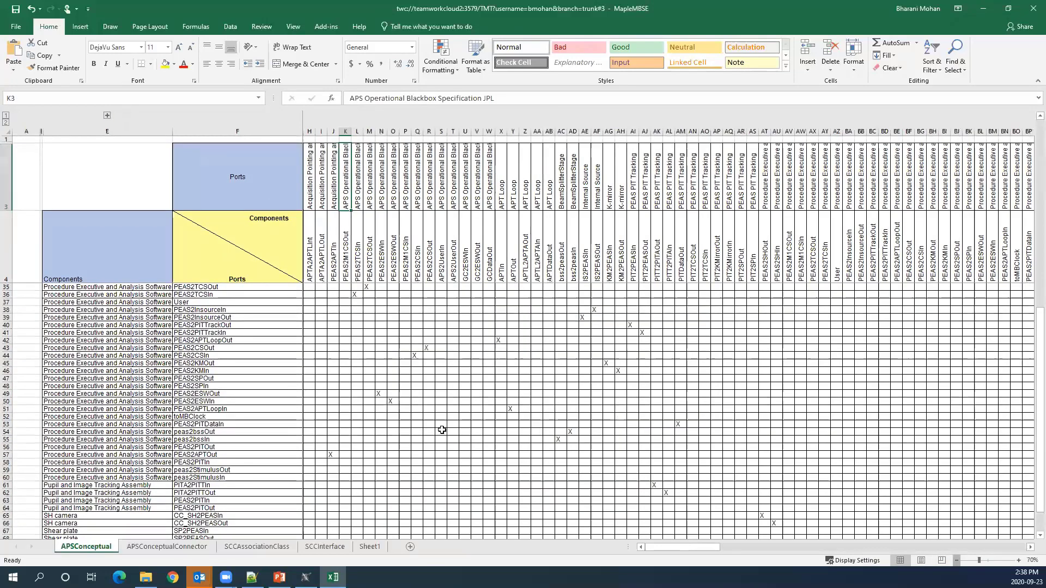
ctrl+scroll(441, 430, down, 1)
ctrl+scroll(440, 430, down, 1)
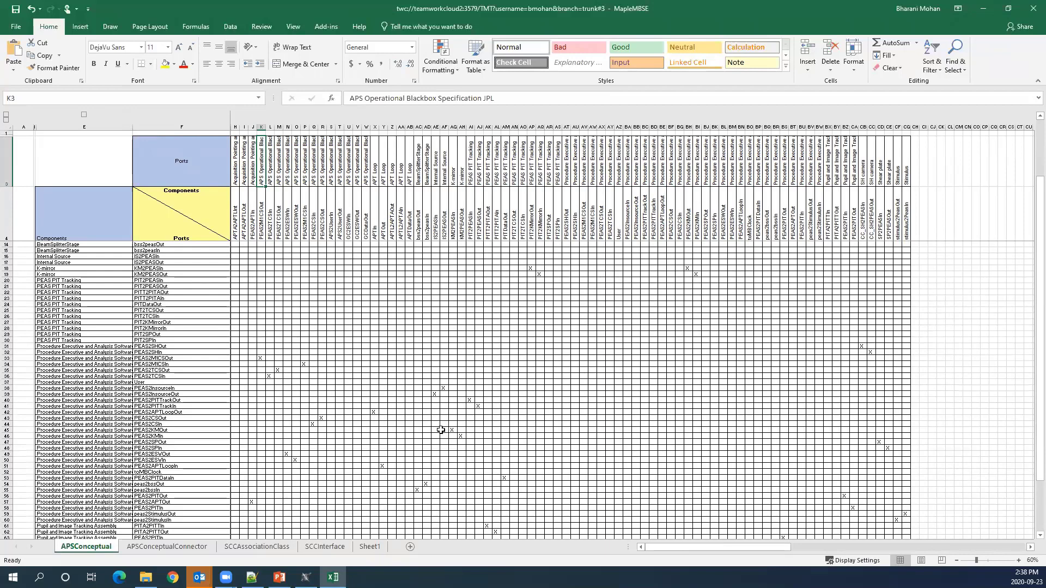
scroll(71, 393, up, 3)
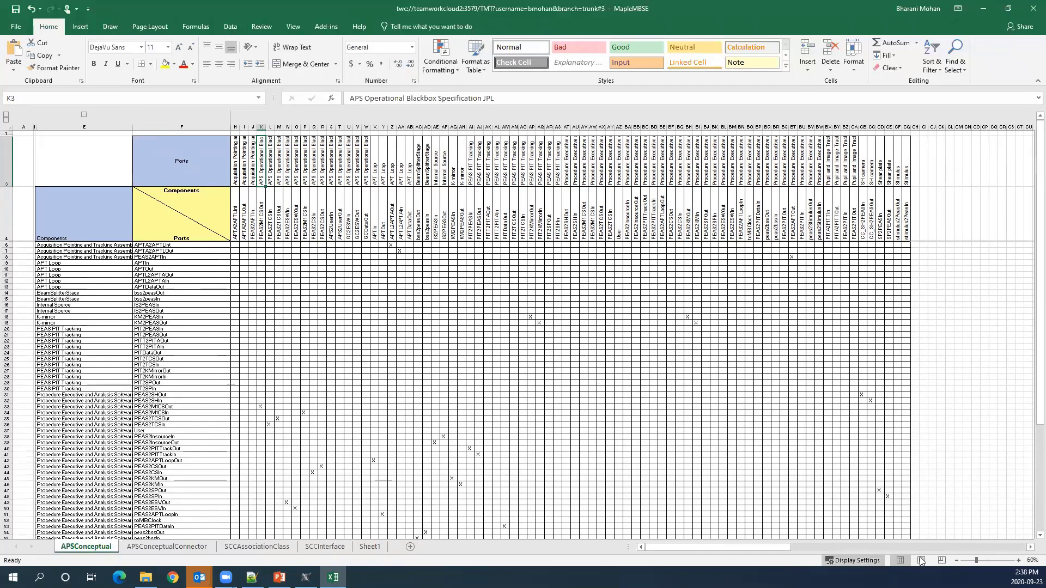
click(1024, 561)
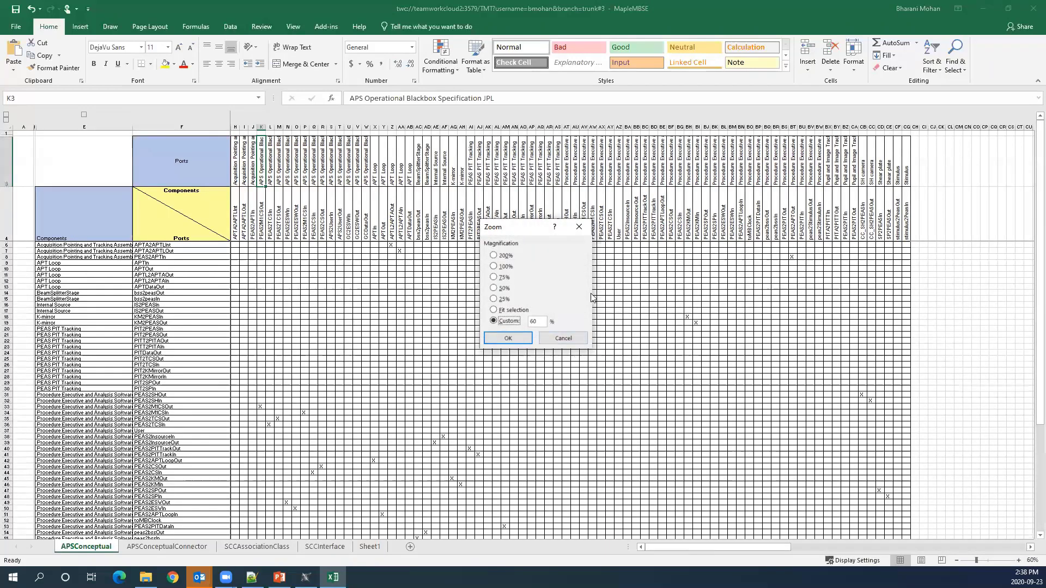
click(578, 227)
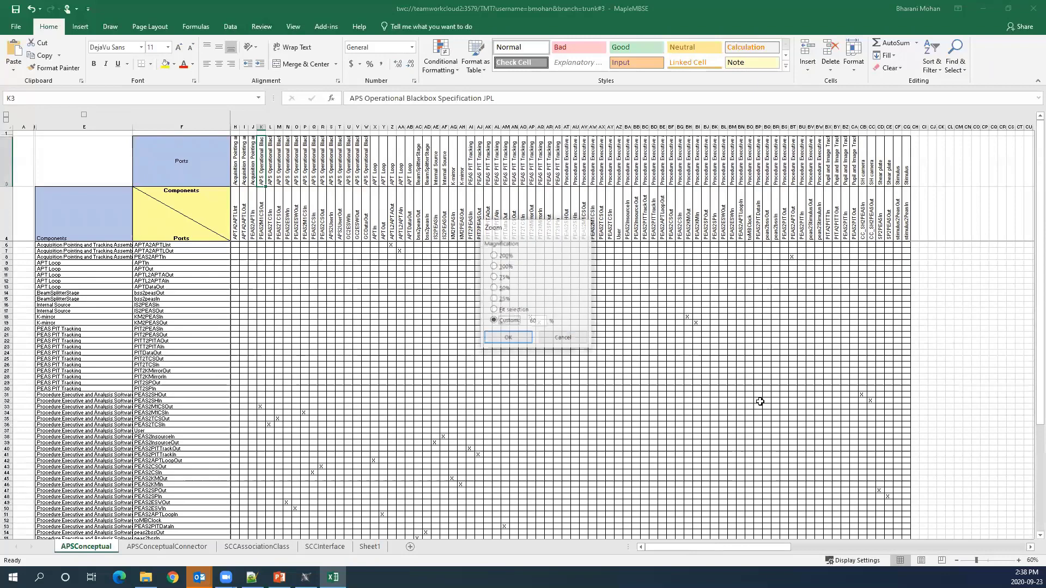
click(1017, 560)
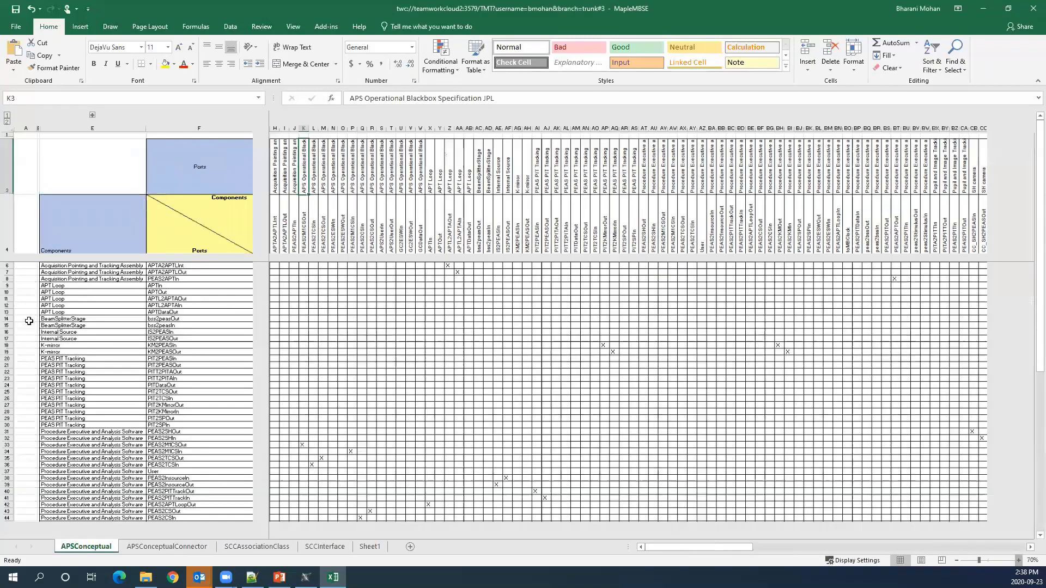
scroll(29, 321, up, 4)
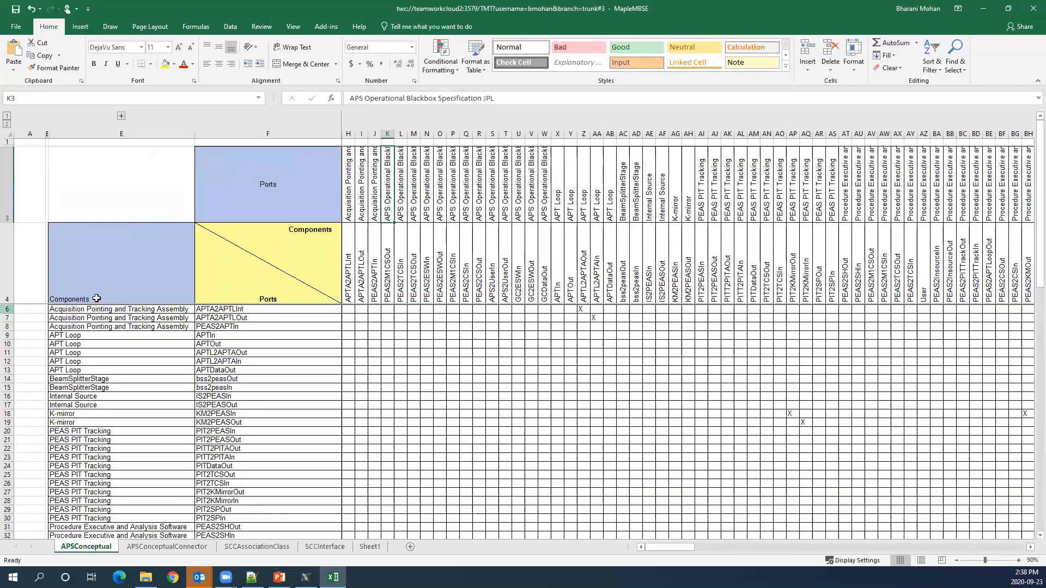
Step: Add filters to the Components and Ports header cells of the APSConceptual matrix, covering all rows below them
drag(96, 298, 335, 531)
click(233, 28)
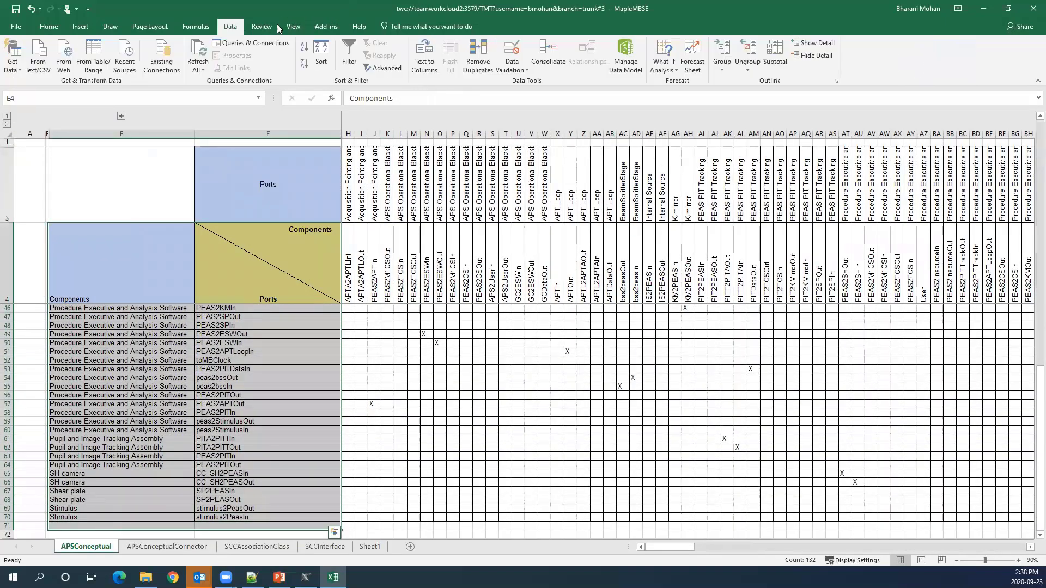
click(350, 55)
click(245, 317)
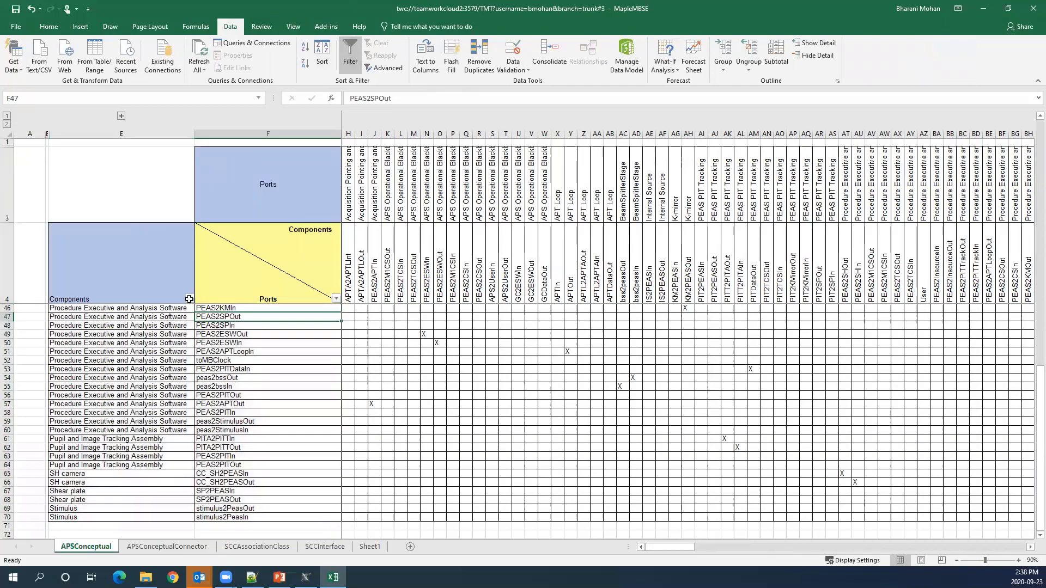
scroll(131, 389, up, 14)
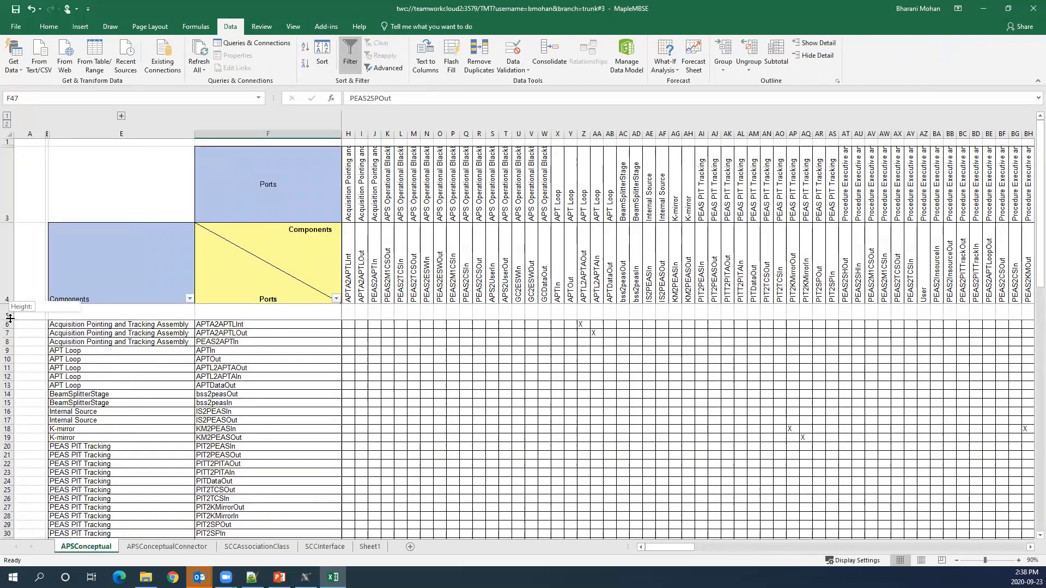
Step: Collapse blank row 5 and filter the APSConceptual Components column to show only Procedure Executive and Analysis Software
scroll(214, 383, down, 1)
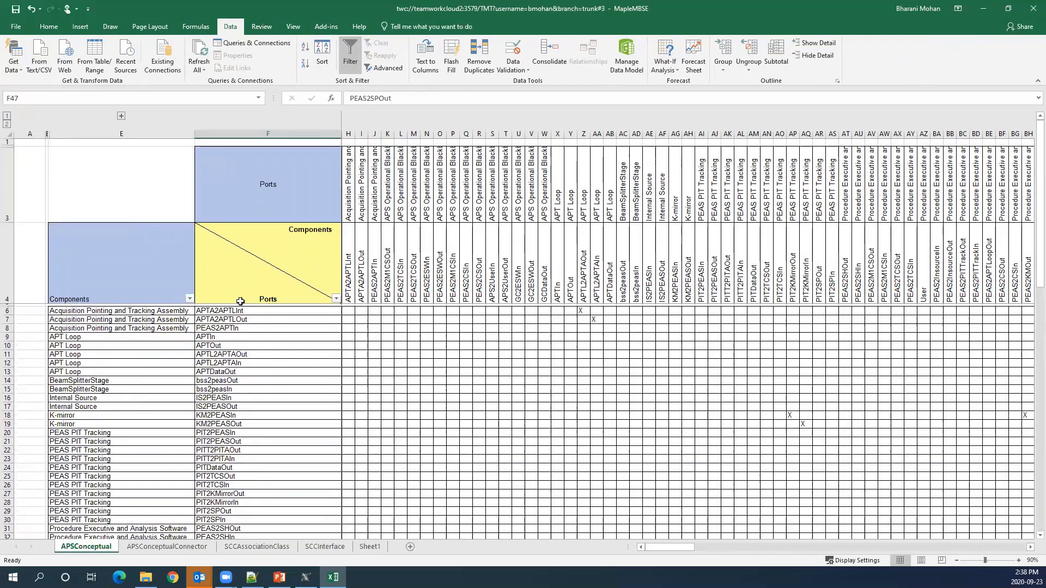
click(189, 298)
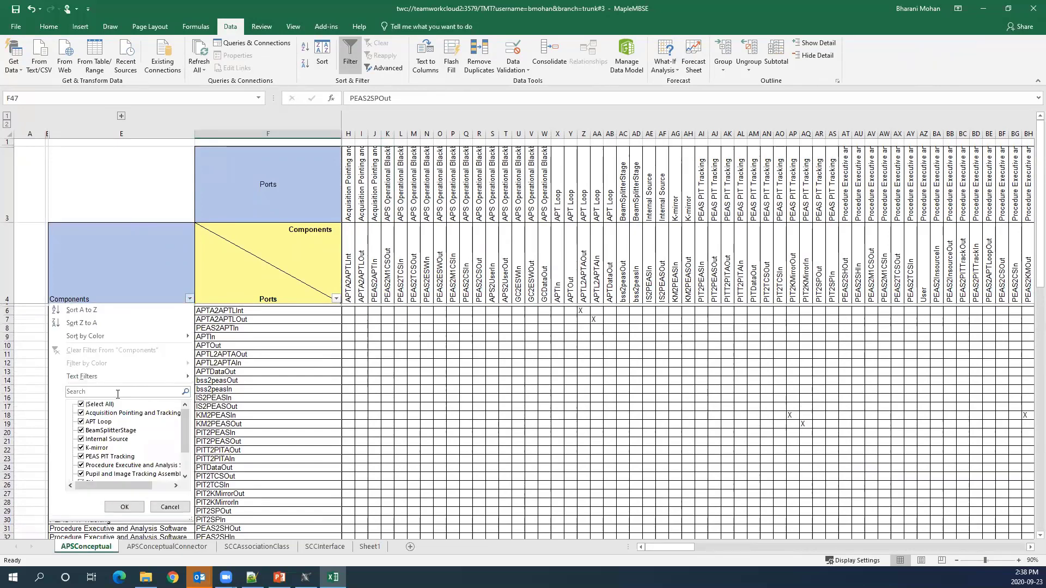
click(93, 406)
click(117, 465)
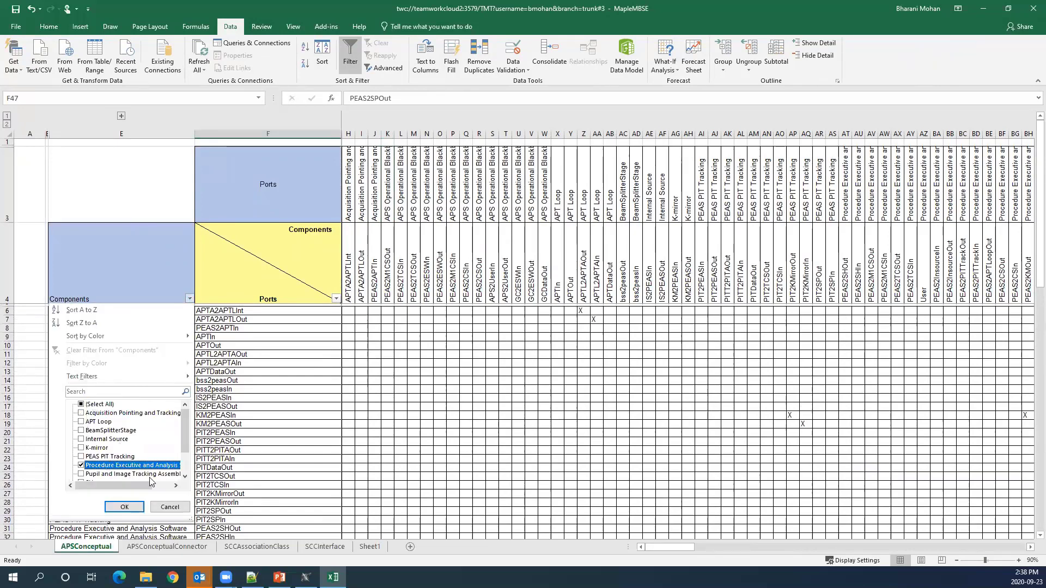
click(123, 506)
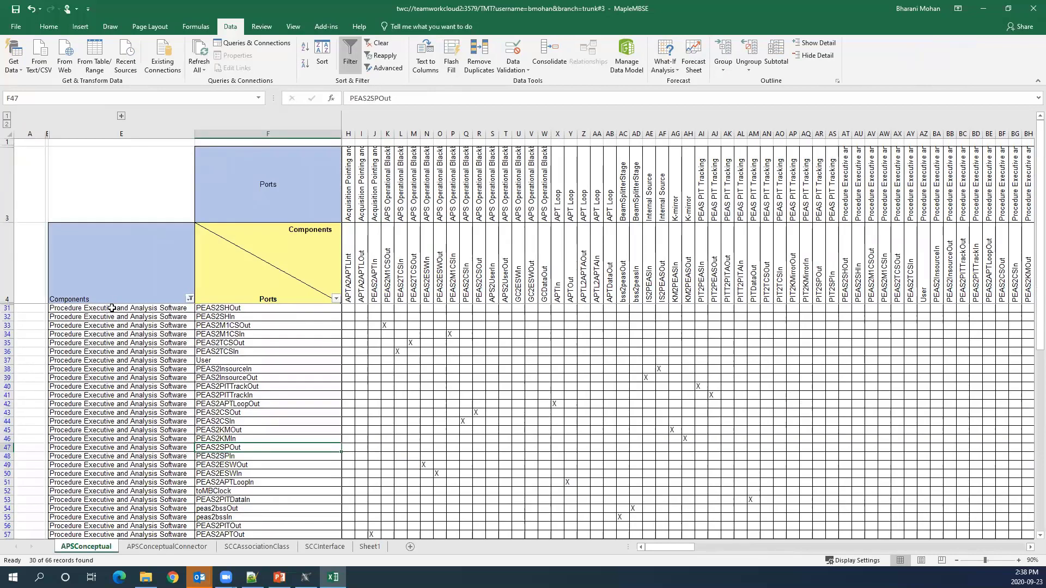
Step: Review the filtered Procedure Executive and Analysis Software rows, covering the component names, their ports and the connection marks in the matrix
drag(113, 307, 139, 546)
scroll(139, 546, up, 1)
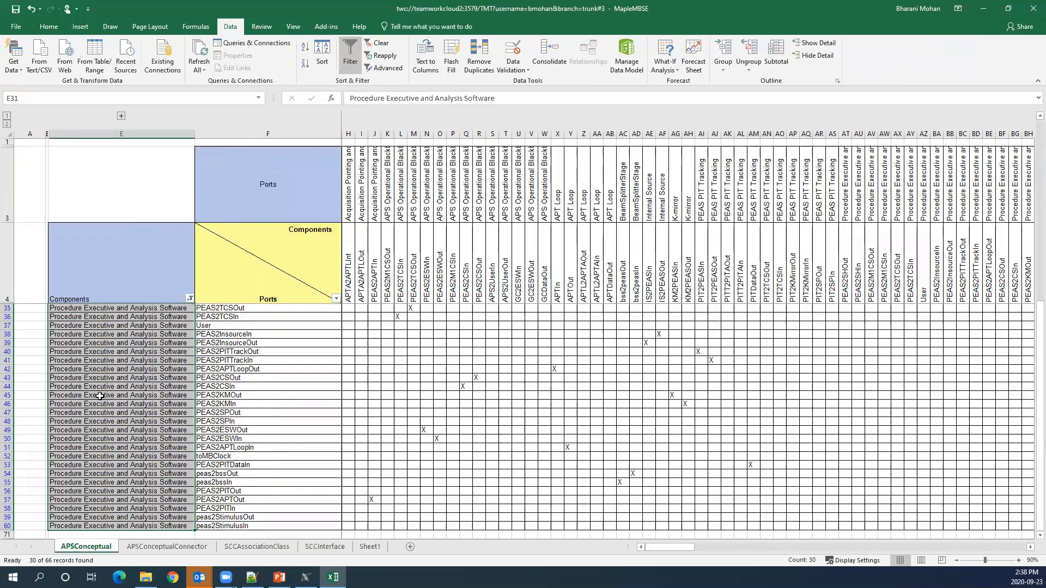
drag(221, 308, 263, 547)
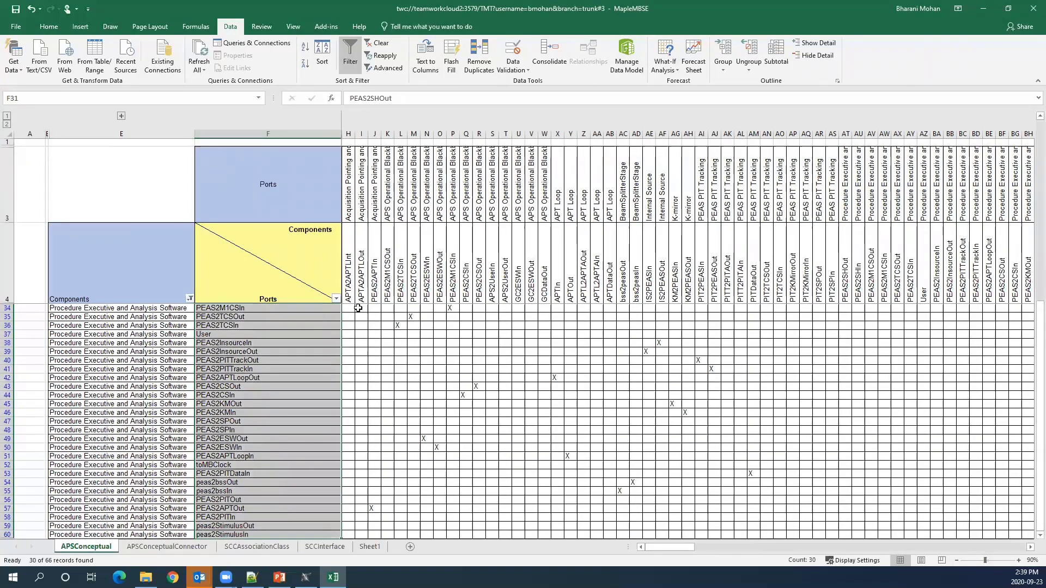
drag(358, 308, 683, 527)
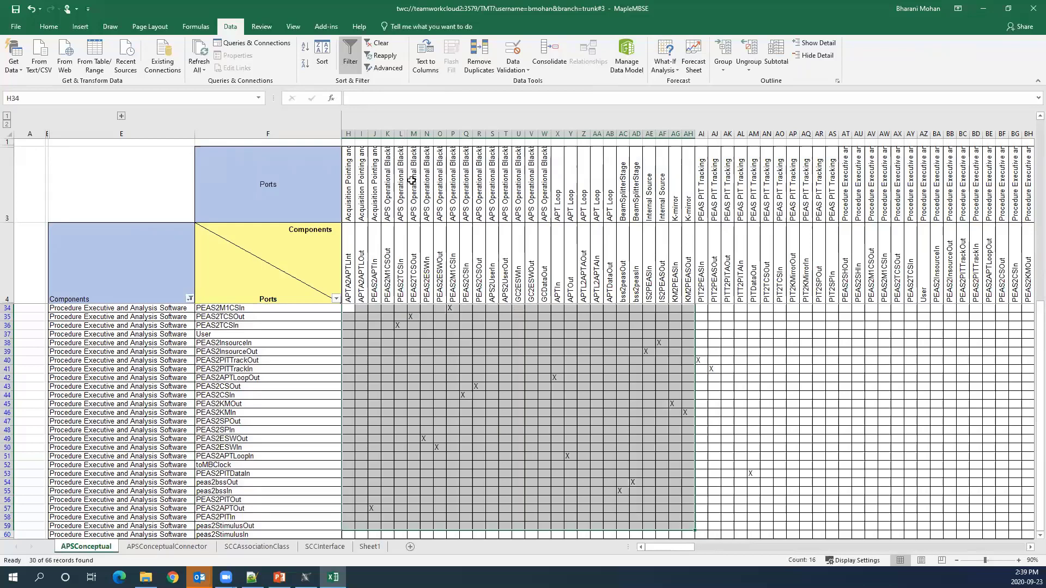
scroll(675, 327, up, 1)
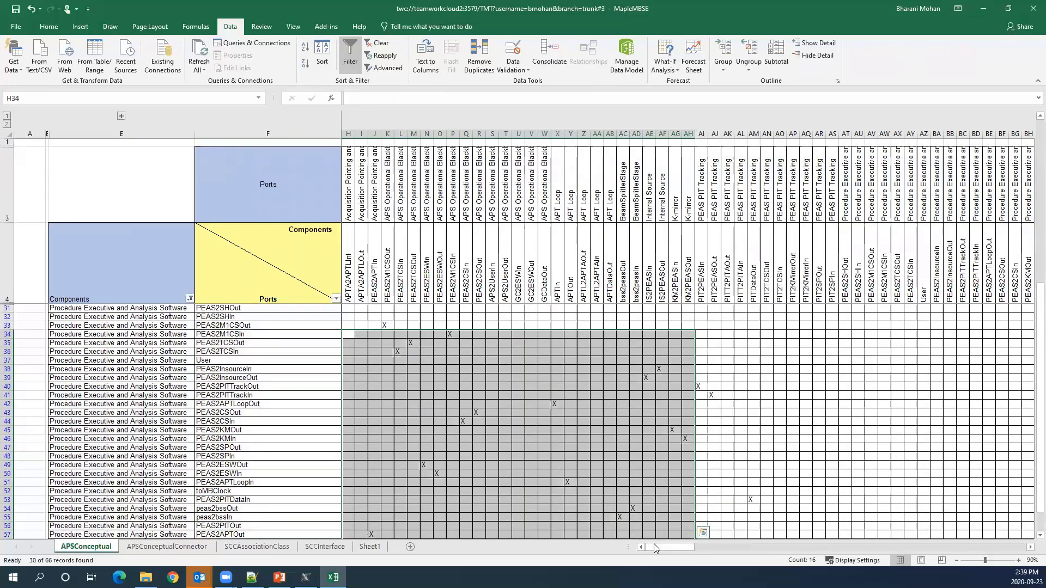
drag(657, 545, 514, 467)
scroll(276, 390, down, 3)
click(269, 386)
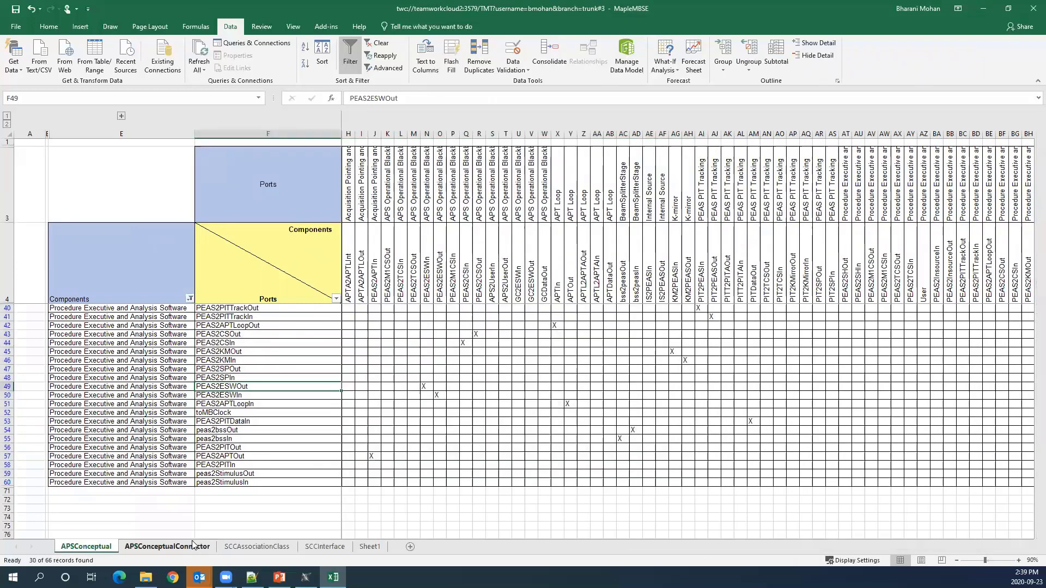
Step: Open the APSConceptualConnector sheet and fit both Components columns, F and H, to their full names
key(ctrl+Page_Down)
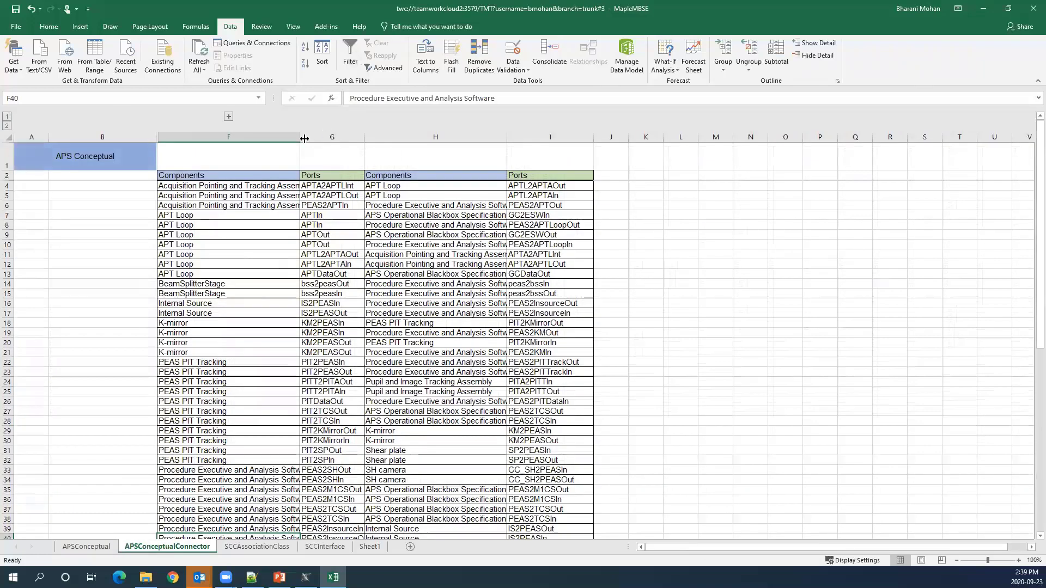
double_click(304, 139)
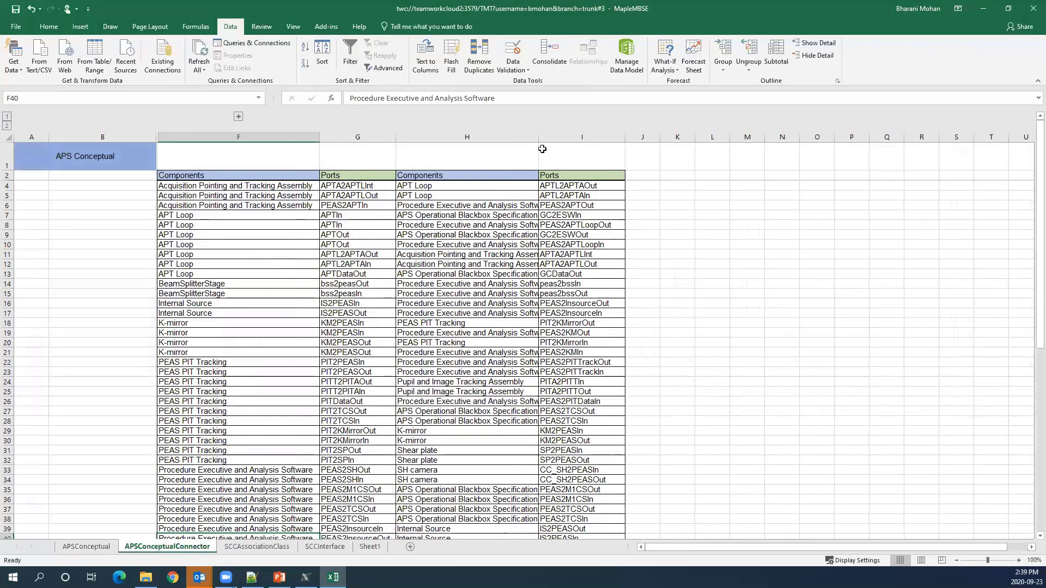
double_click(538, 136)
Step: Return to the APSConceptual sheet and reset the Components filter to show all components
click(86, 546)
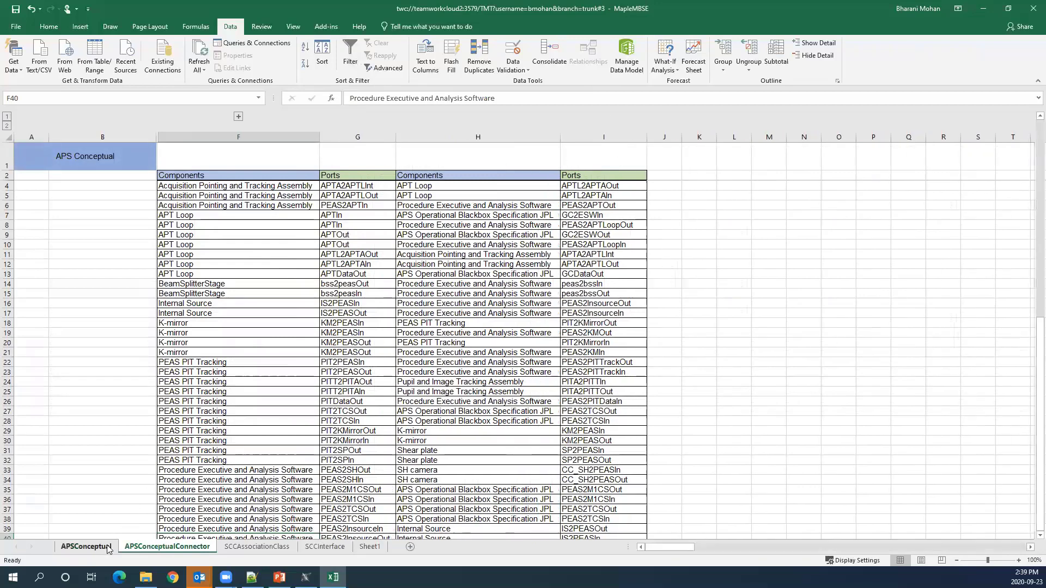
scroll(202, 365, up, 3)
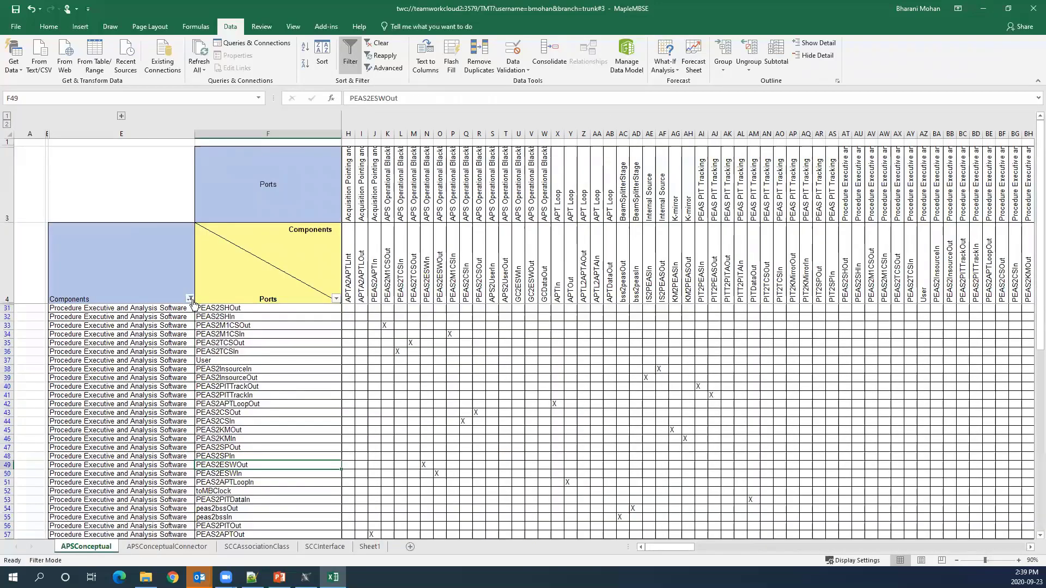
click(189, 298)
click(82, 404)
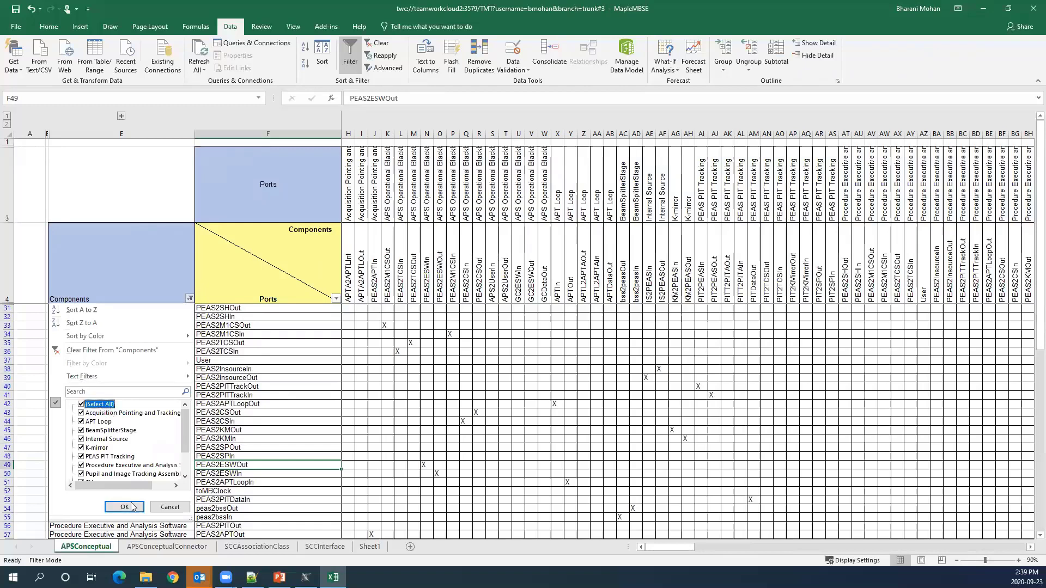
click(124, 507)
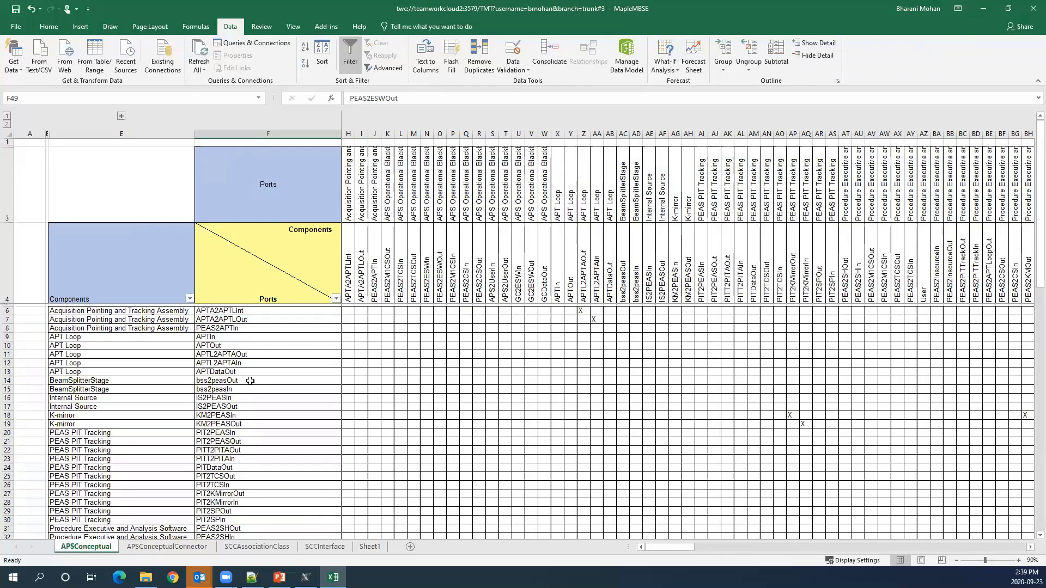
Step: Inspect the connection marks in cells Z6 and AA7 between the Acquisition Pointing and Tracking Assembly and APT Loop ports
scroll(284, 381, down, 5)
scroll(436, 354, up, 5)
click(558, 336)
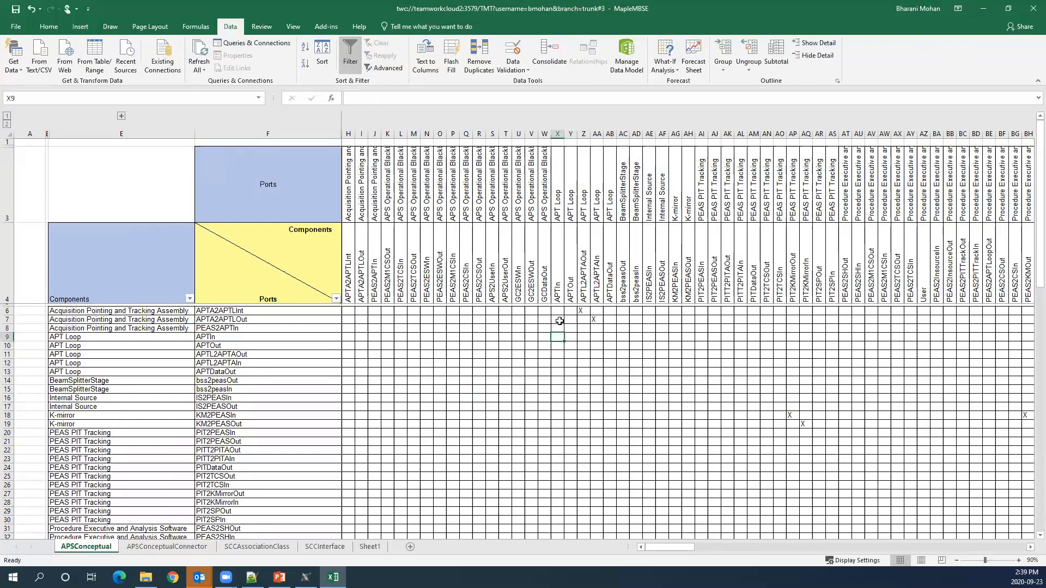
click(581, 311)
click(597, 320)
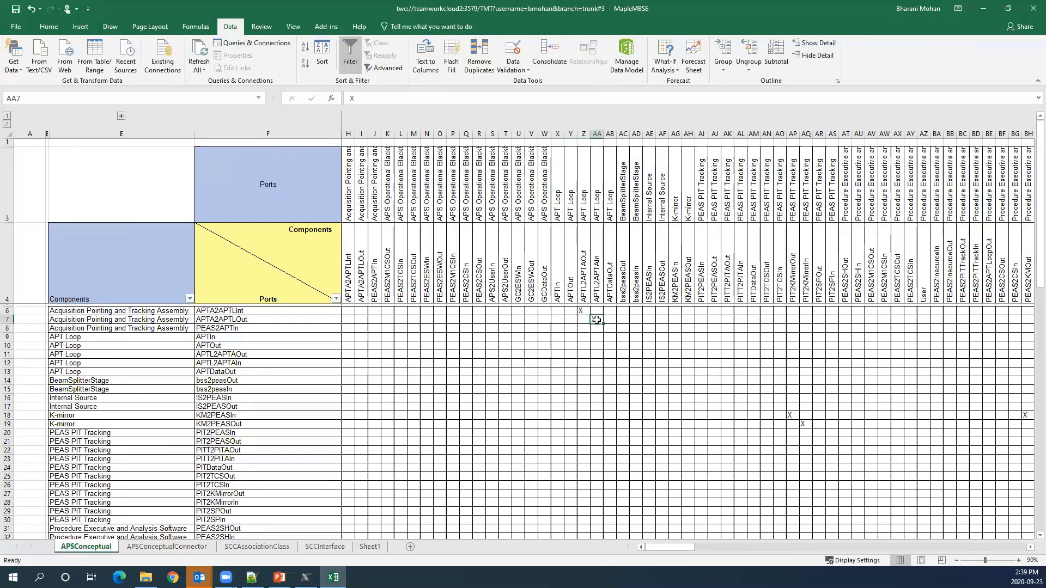
click(585, 311)
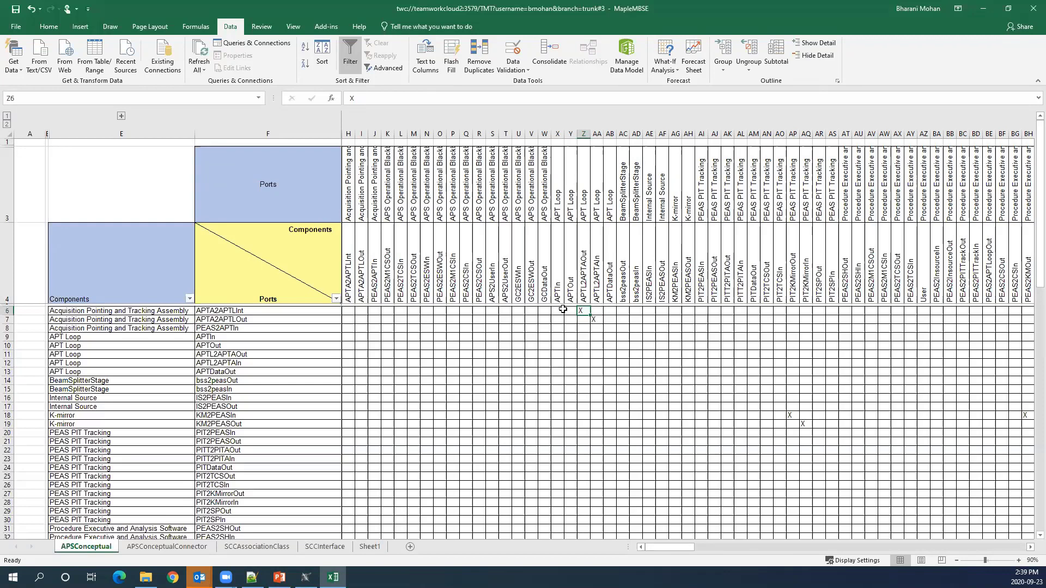
Step: Widen the first Components and Ports columns, F and G, on the APSConceptualConnector sheet
click(163, 547)
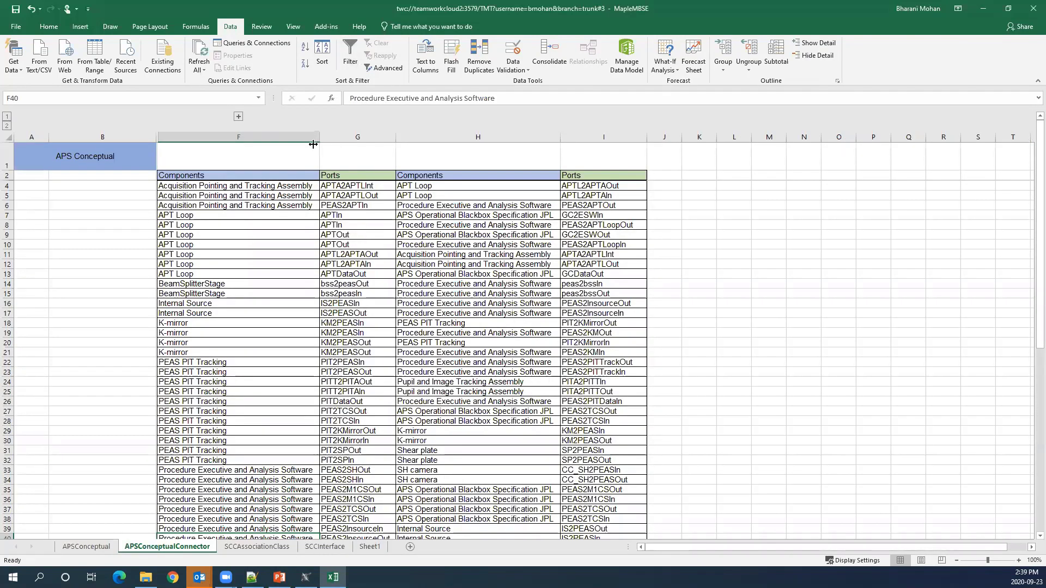
drag(313, 144, 337, 144)
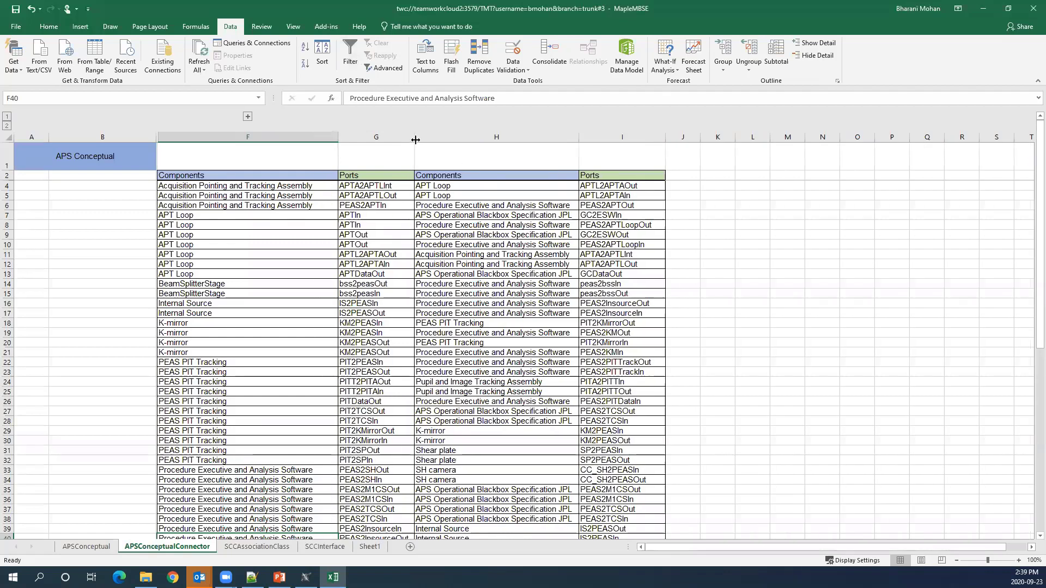
drag(415, 140, 445, 140)
Step: Trace the row 4 connector from Acquisition Pointing and Tracking Assembly port APTA2APTLInt to APT Loop port APTL2APTAOut
click(214, 186)
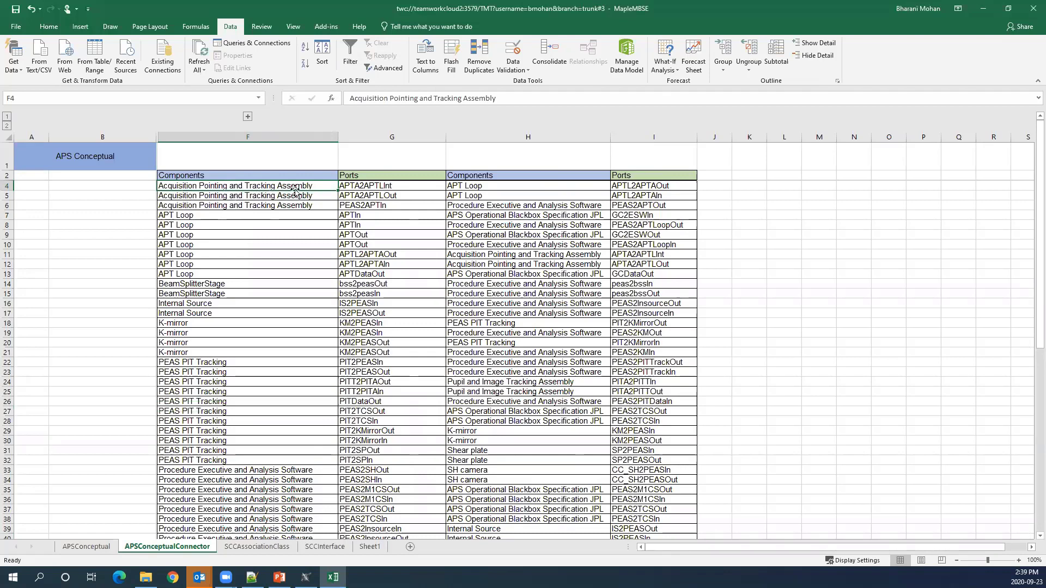
click(376, 187)
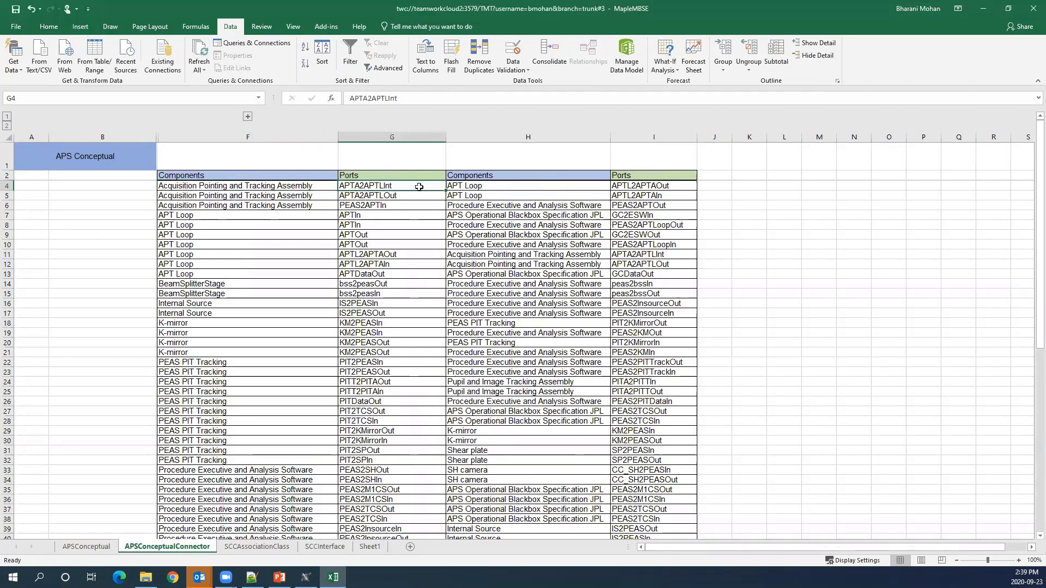
click(484, 187)
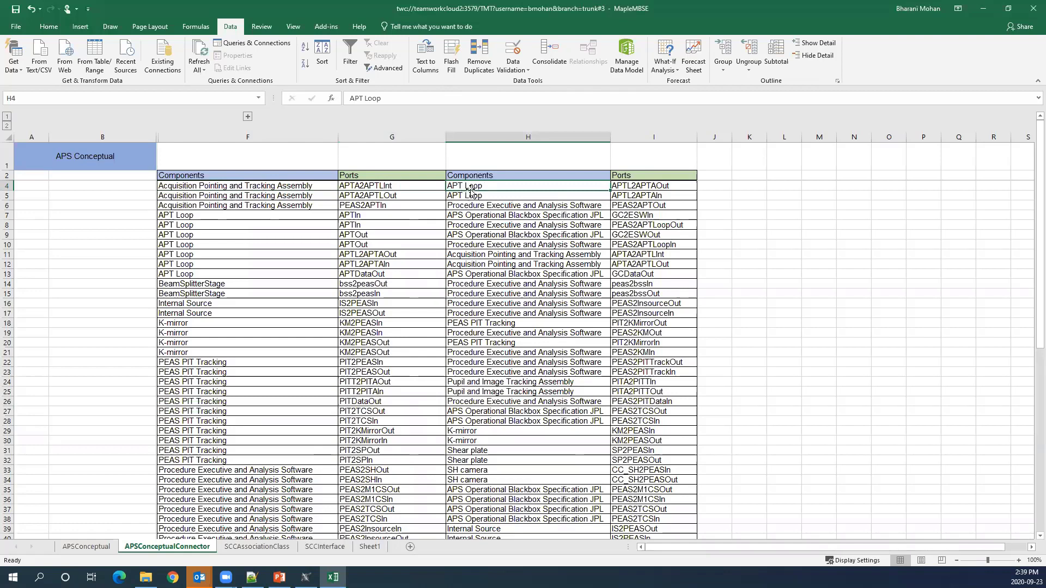
click(657, 187)
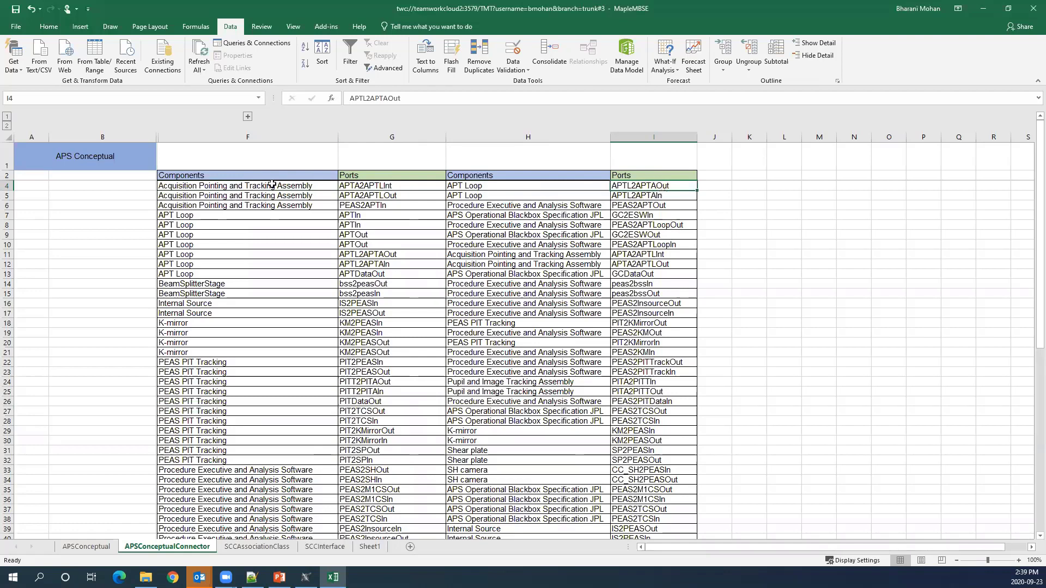
drag(272, 185, 654, 188)
click(748, 205)
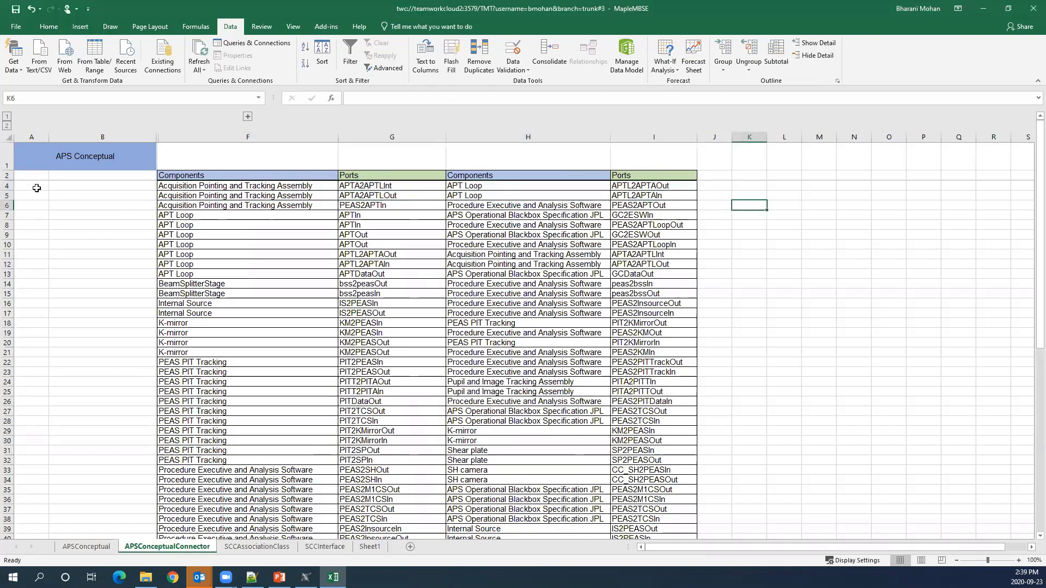
Step: Reveal hidden row 3 and add filters to the four Components and Ports headers in row 2, covering the connector table
click(10, 185)
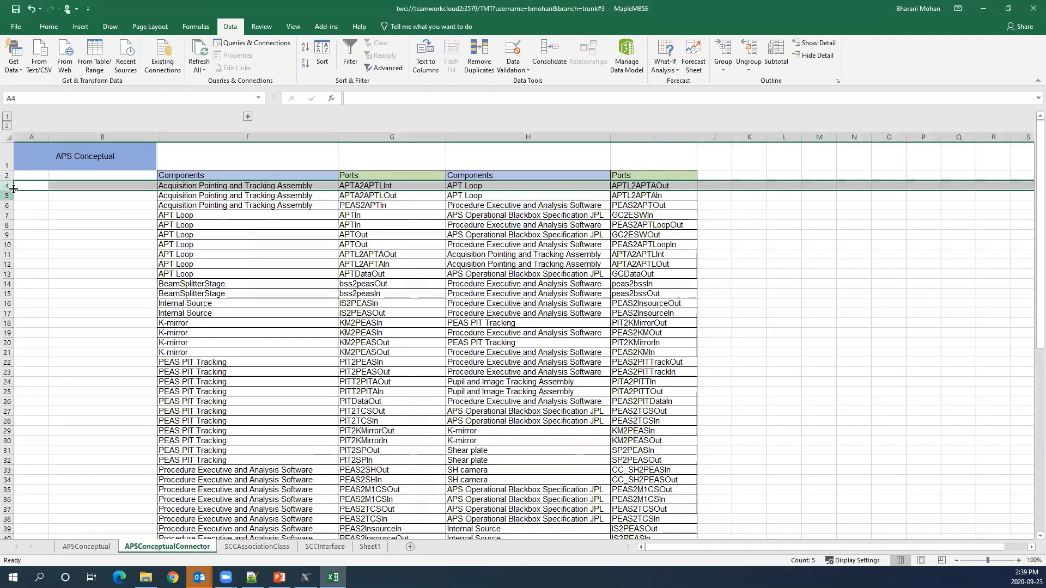
drag(10, 181, 10, 192)
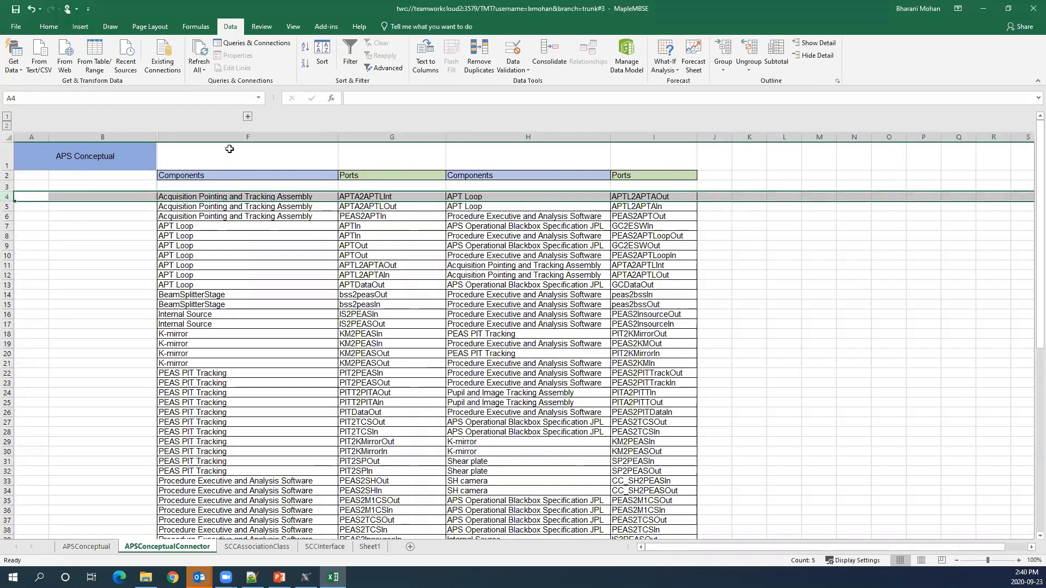
drag(219, 175, 653, 520)
scroll(441, 248, up, 8)
scroll(442, 248, up, 3)
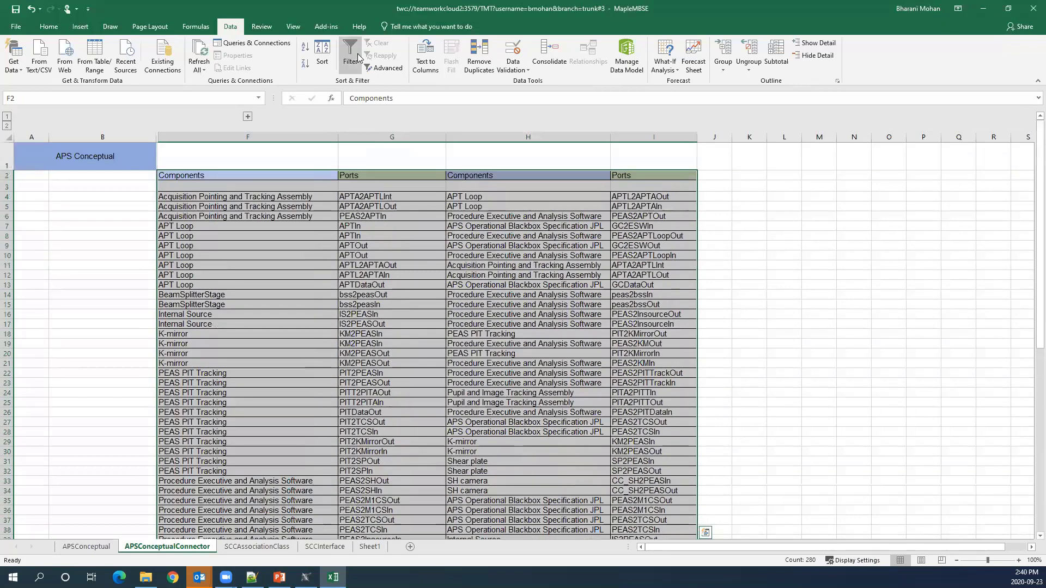
click(436, 245)
Step: Collapse the blank row 3 beneath the connector table's headers again
click(8, 187)
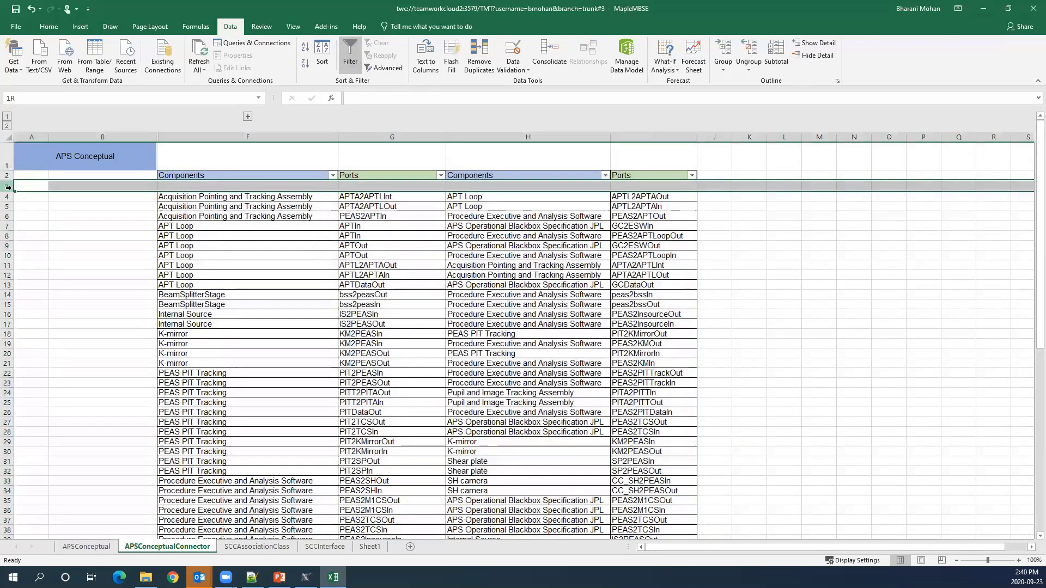
drag(8, 192, 25, 180)
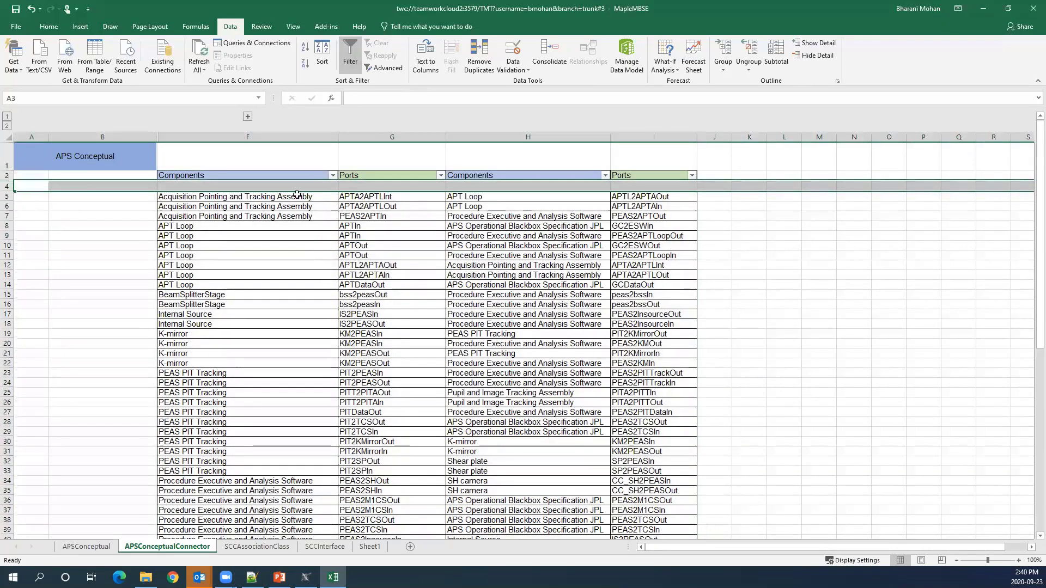
click(218, 196)
Step: Filter the first Components column to Acquisition Pointing and Tracking Assembly, APT Loop and BeamSplitterStage, and select the filtered connector rows
click(332, 175)
click(236, 280)
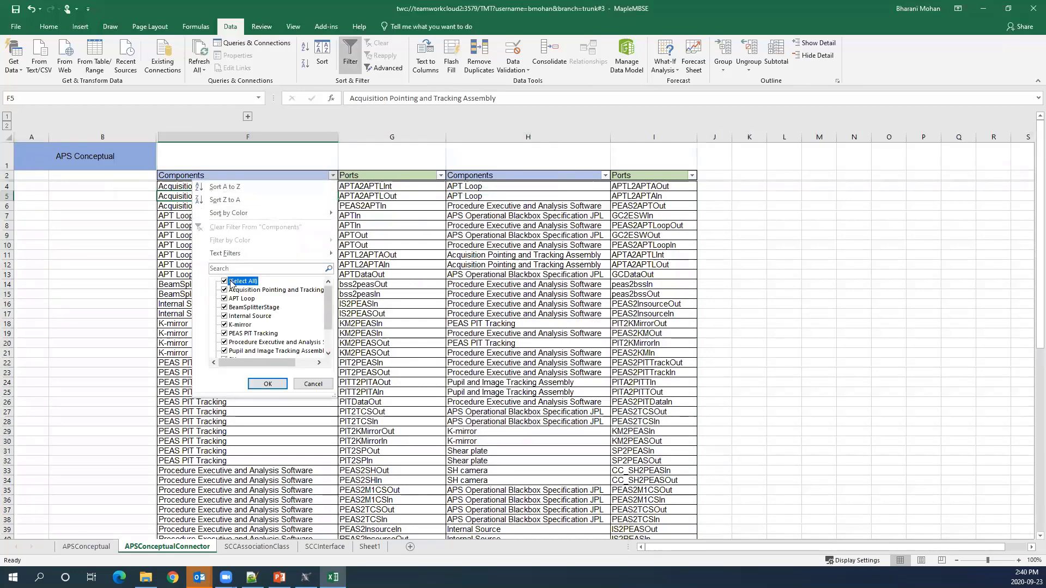
click(240, 282)
click(252, 289)
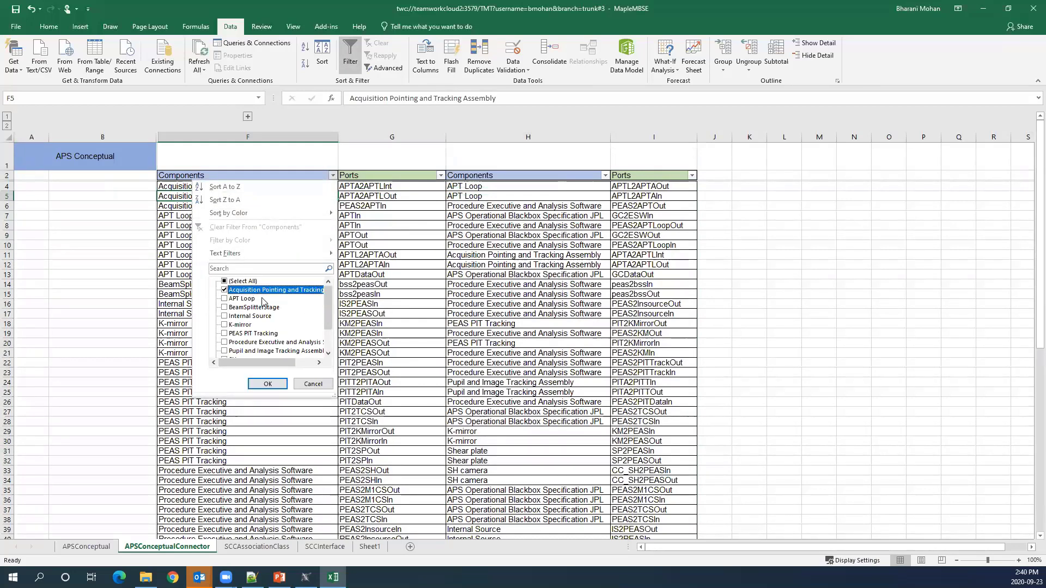
click(241, 298)
click(250, 307)
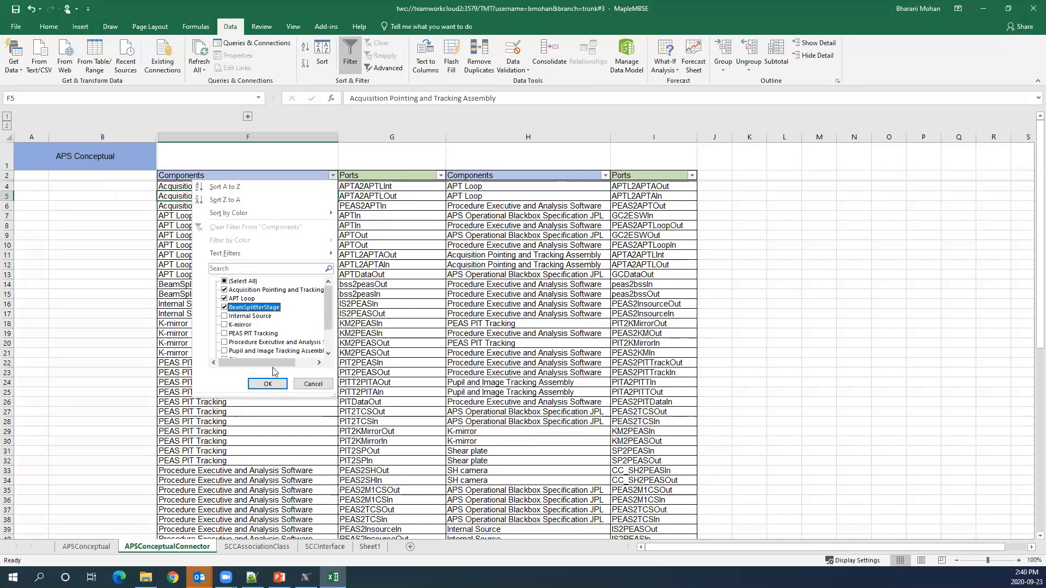
click(267, 384)
click(825, 301)
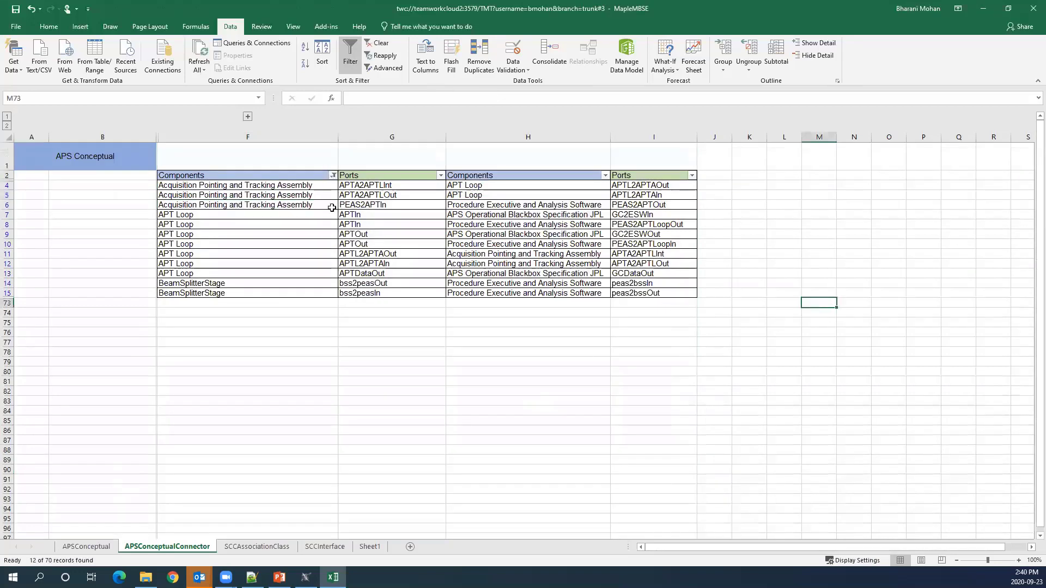
drag(240, 186, 654, 302)
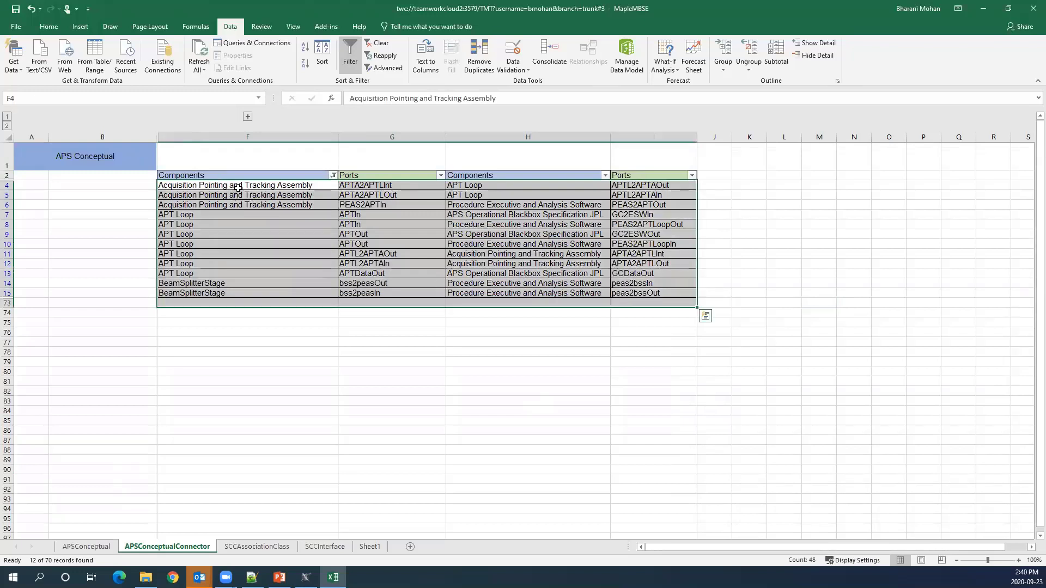
Step: Compare the filtered connector rows with the APS Conceptual diagram in Cameo Systems Modeler, and select the rows again in the MapleMBSE workbook
drag(237, 188, 257, 294)
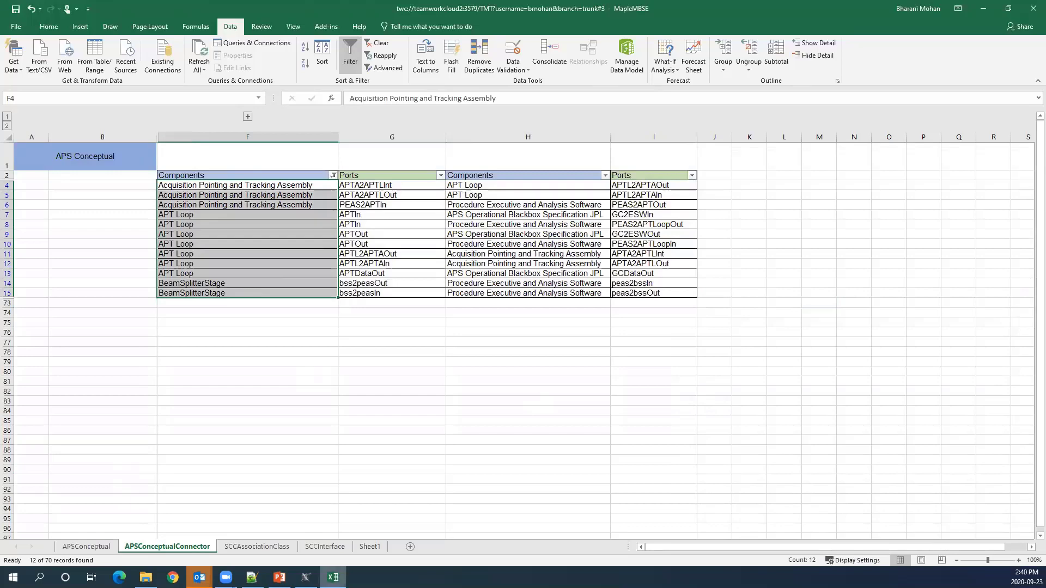
click(305, 577)
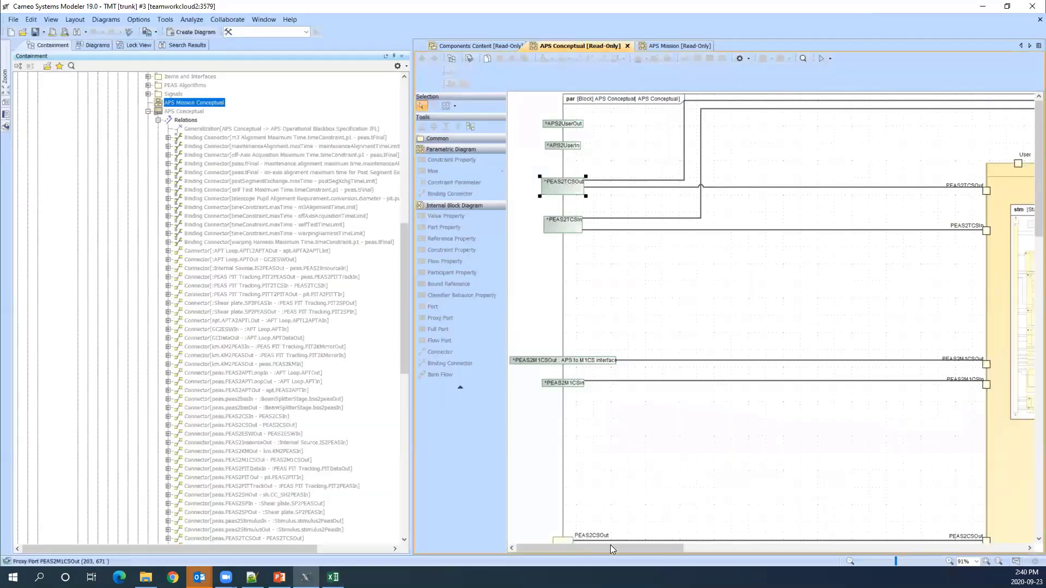
click(879, 547)
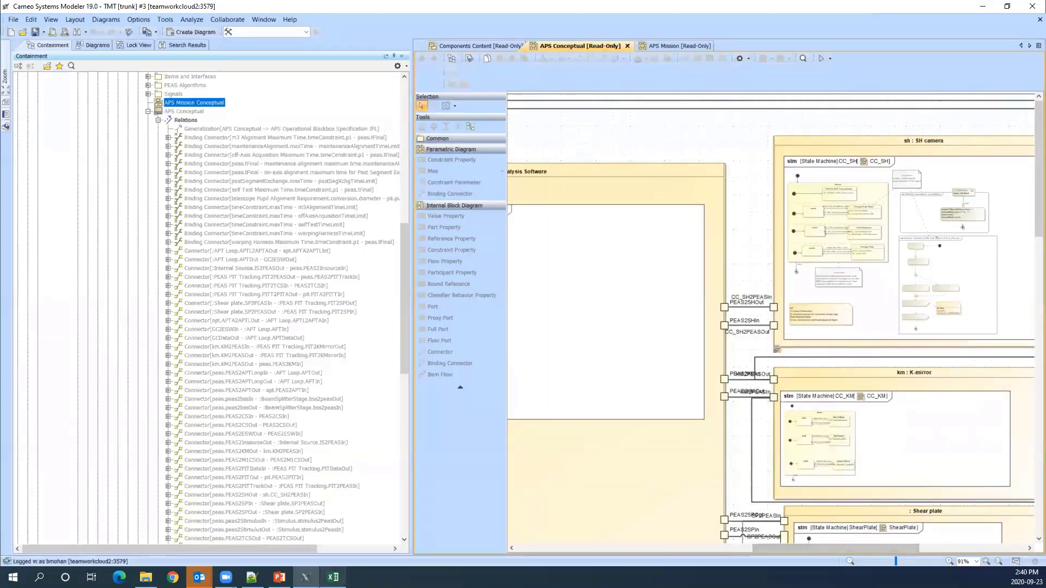
click(333, 577)
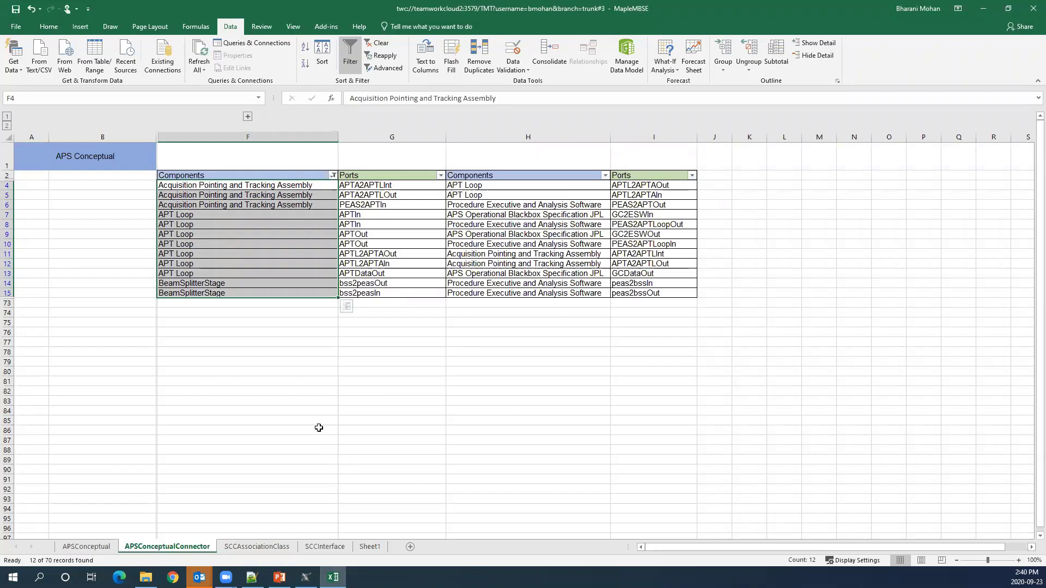
click(306, 381)
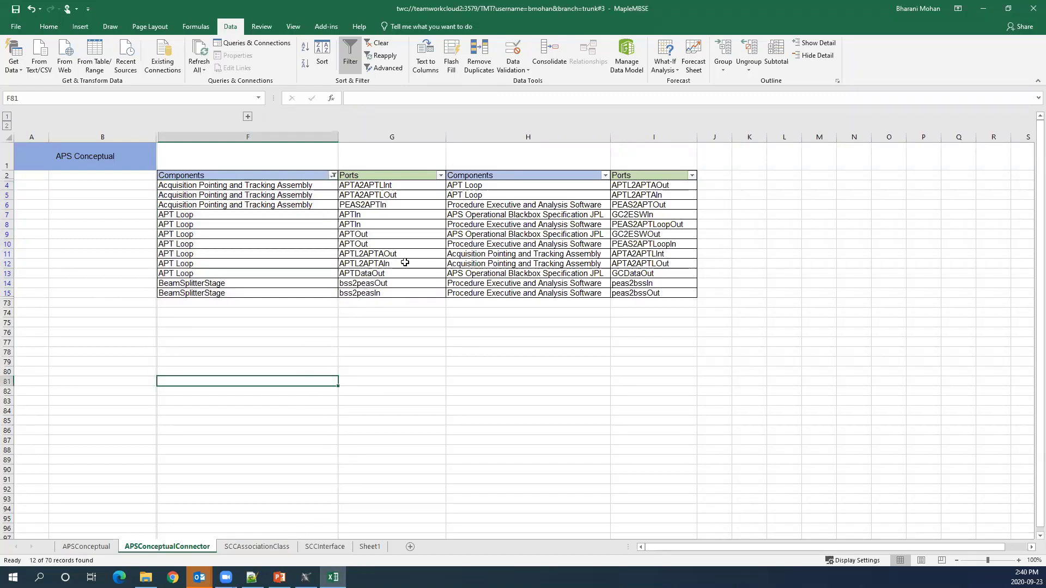
mouse_move(218, 184)
mouse_down()
mouse_move(531, 253)
mouse_move(647, 294)
mouse_up()
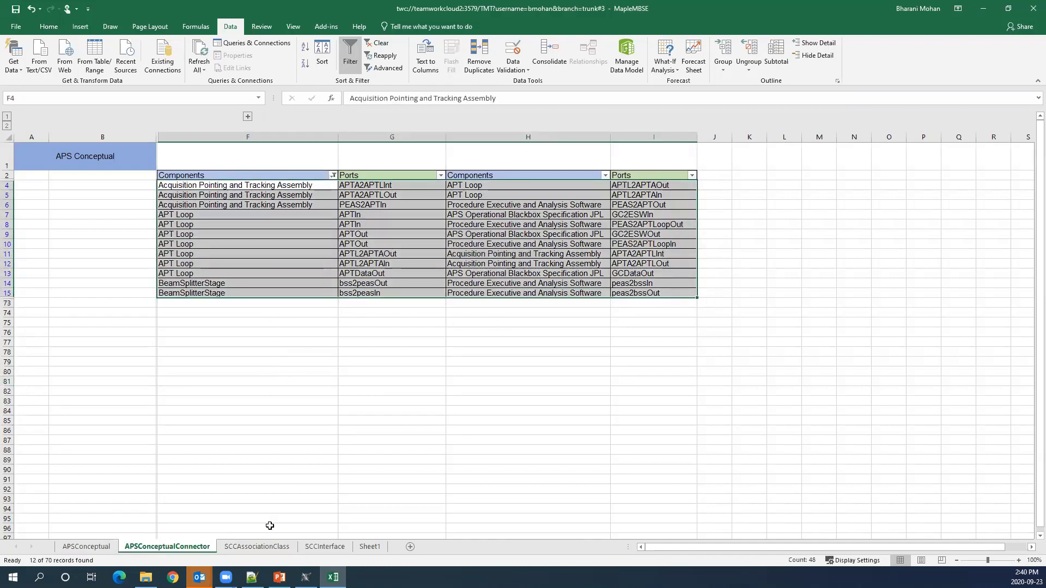
Step: On the SCCAssociationClass sheet, widen the AssociationBlock column and select its association block entries
click(263, 546)
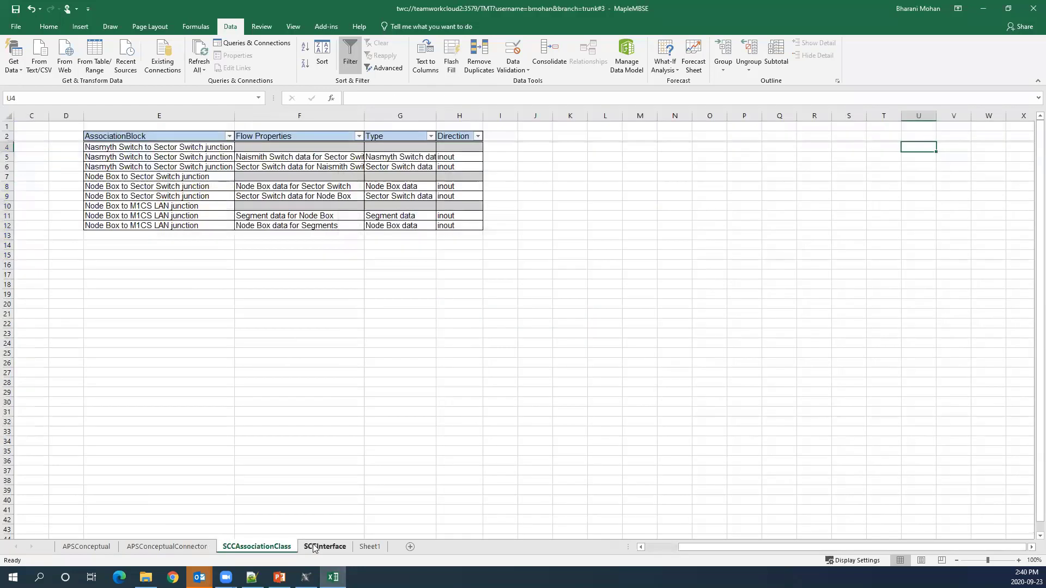
drag(234, 114, 267, 115)
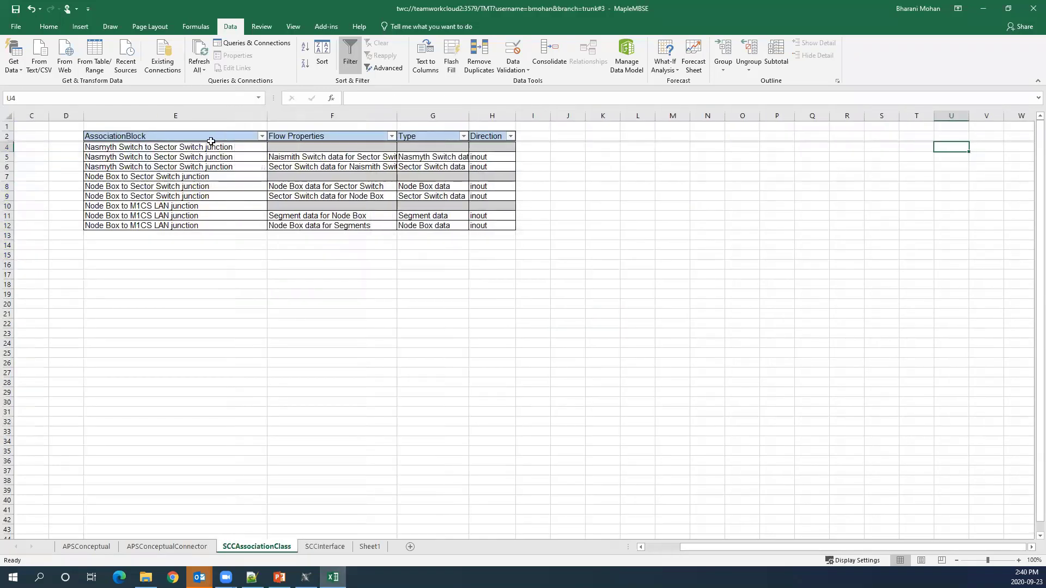
drag(203, 147, 207, 225)
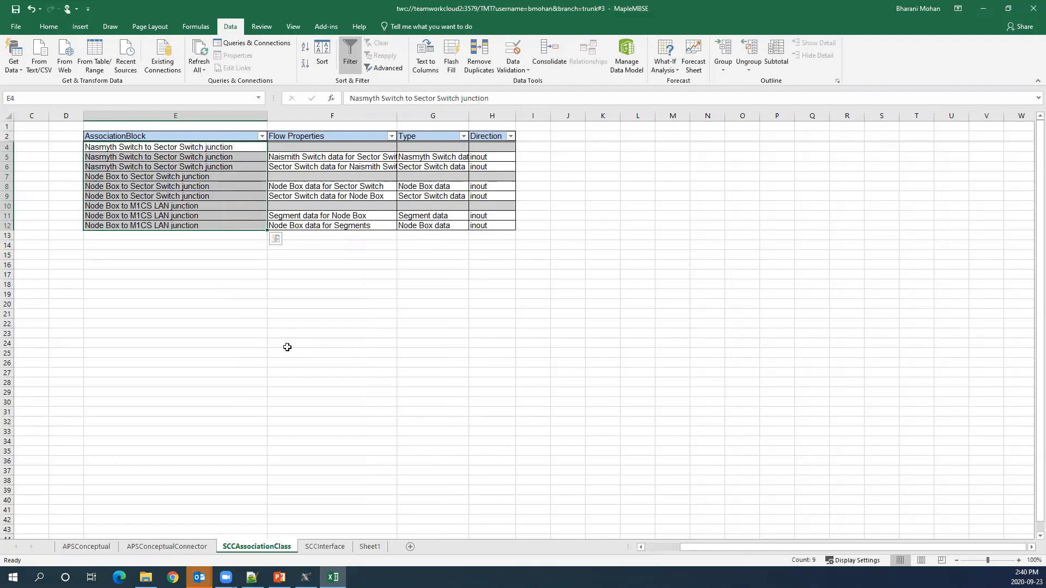
Step: Review the association blocks' Flow Properties, Type and Direction entries column by column
click(153, 151)
drag(191, 147, 210, 227)
drag(318, 157, 329, 218)
drag(456, 155, 455, 233)
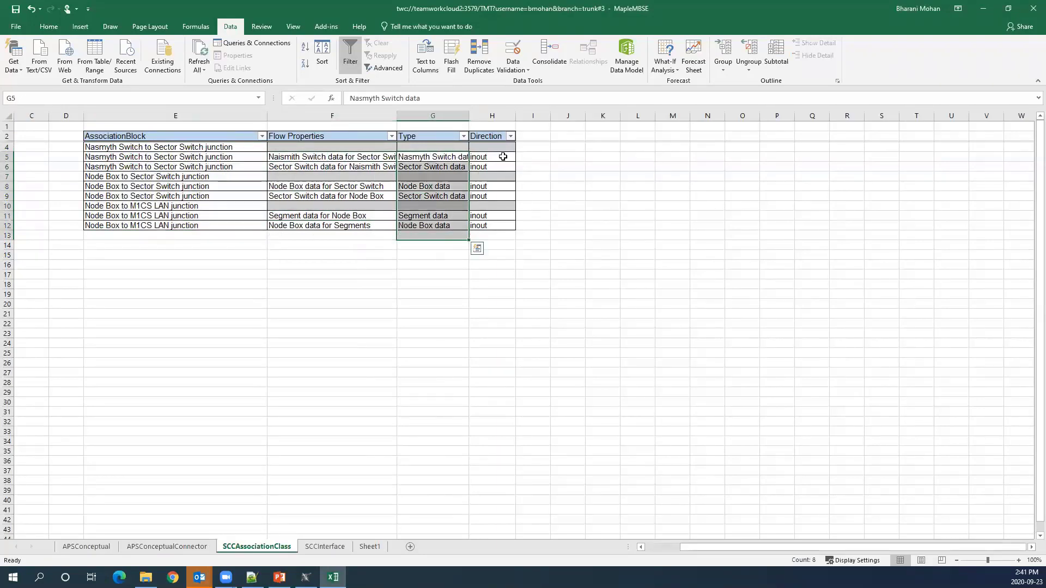
drag(503, 156, 493, 227)
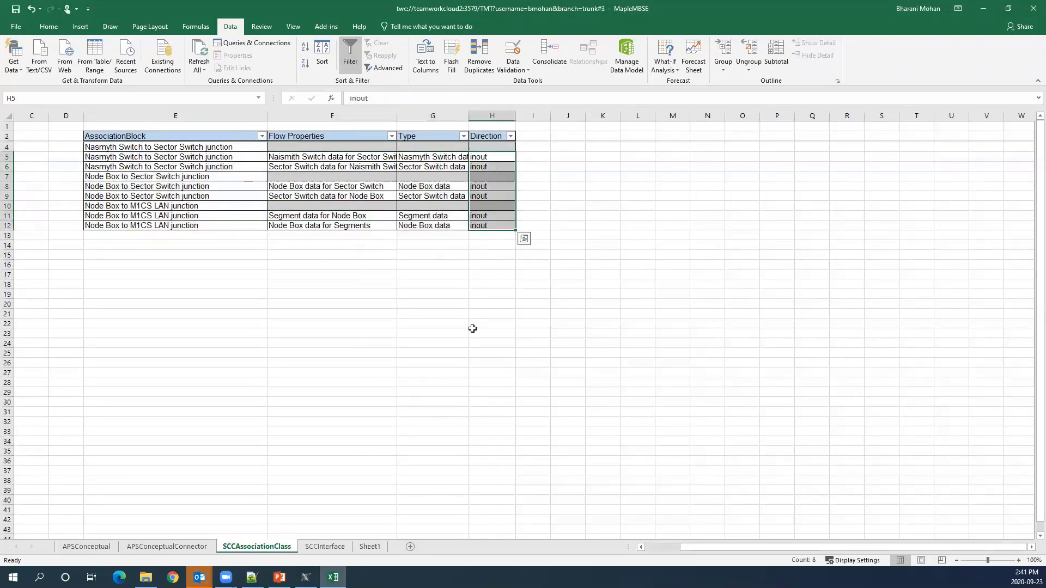
Step: On the SCCInterface sheet, widen the Flow Properties column to fit its text and select its entries
click(330, 546)
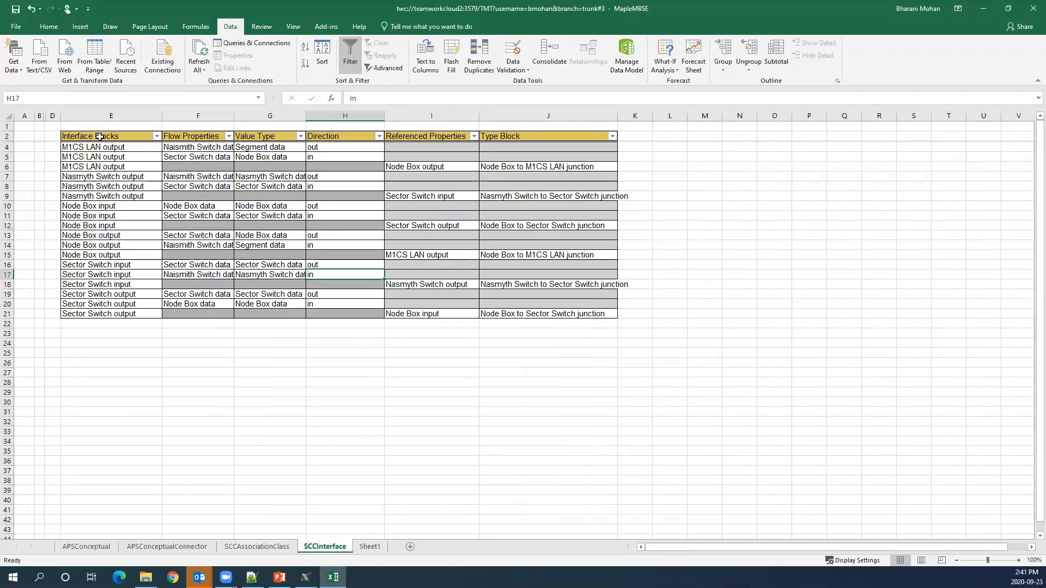
click(103, 117)
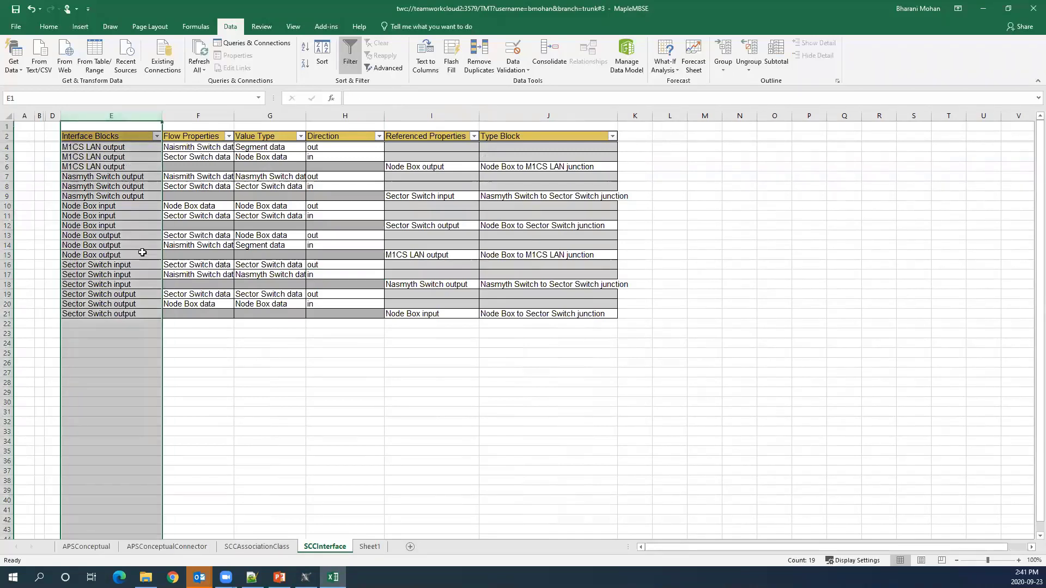
drag(234, 116, 285, 116)
drag(227, 147, 232, 320)
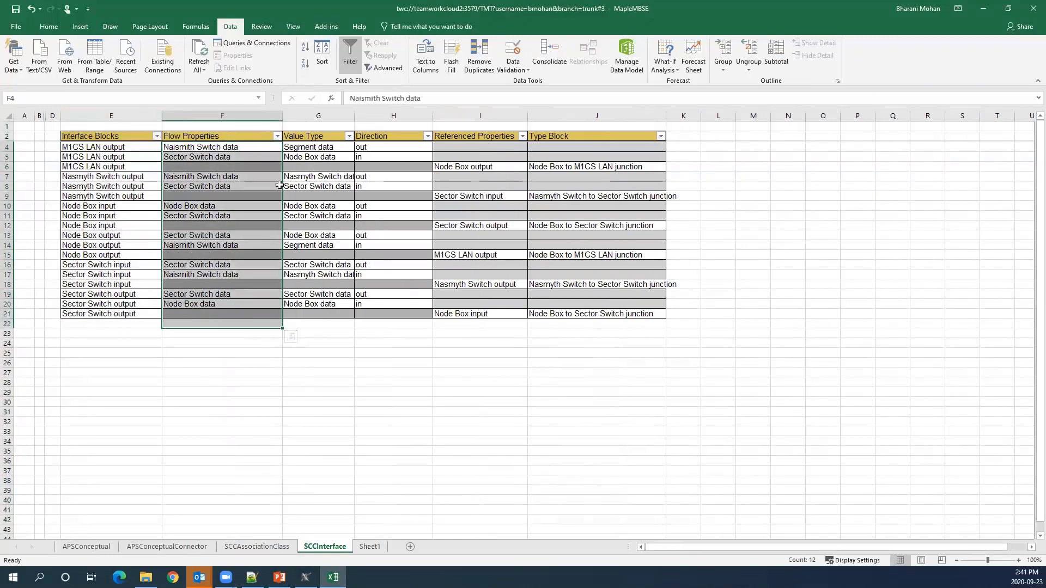
Step: Examine the flow property, value type and direction of the first M1CS LAN output row
drag(305, 148, 311, 167)
click(214, 146)
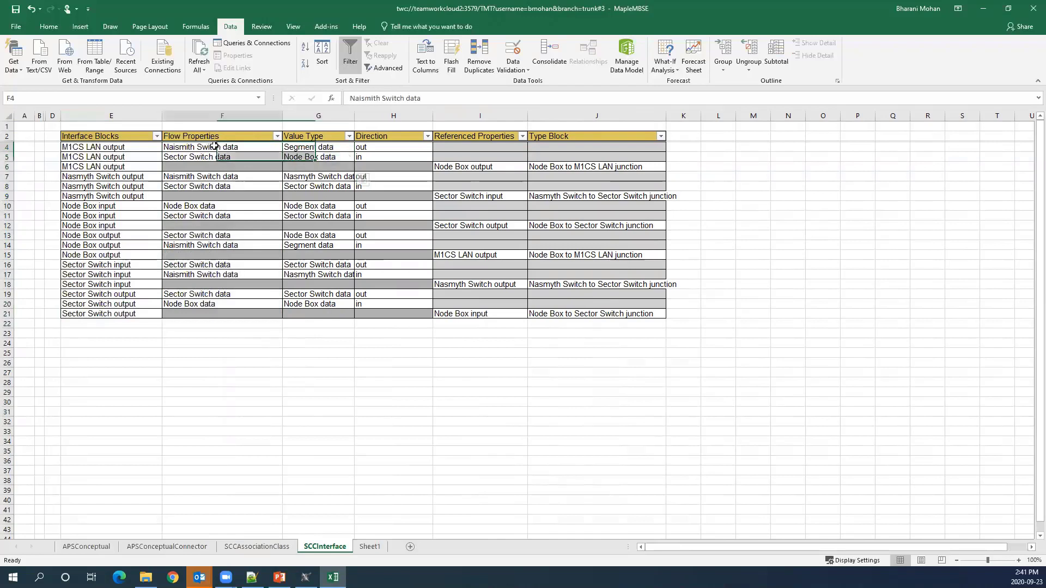
click(374, 147)
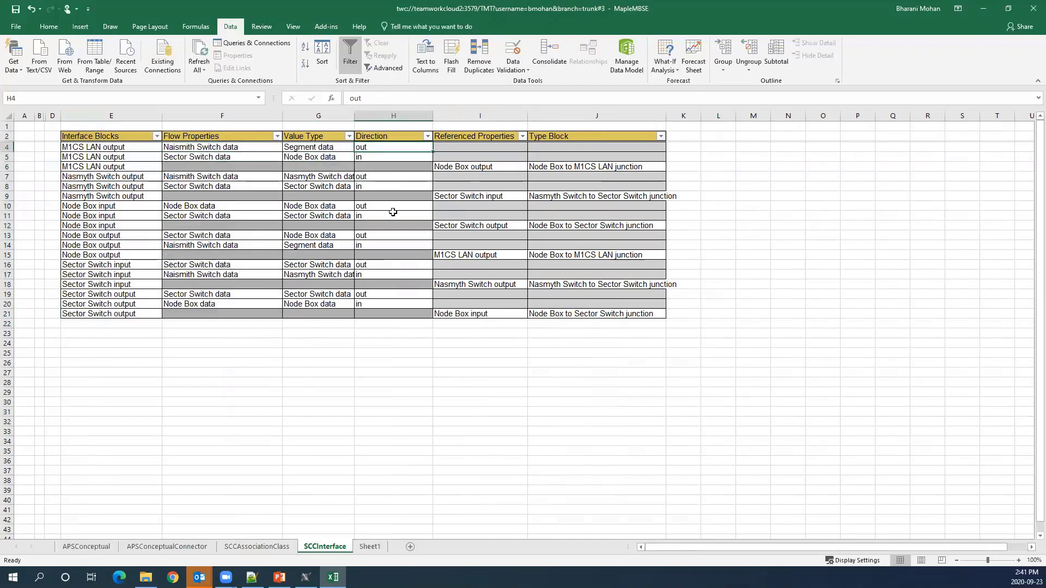
Step: Trace the row 6 M1CS LAN output interface block to its referenced property Node Box output and type block Node Box to M1CS LAN junction
click(479, 167)
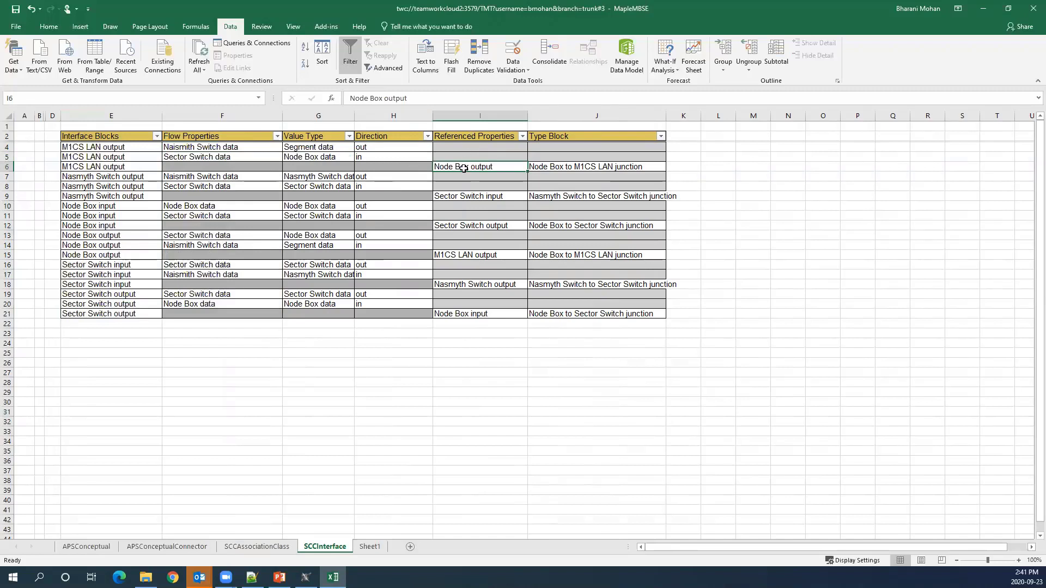
click(109, 166)
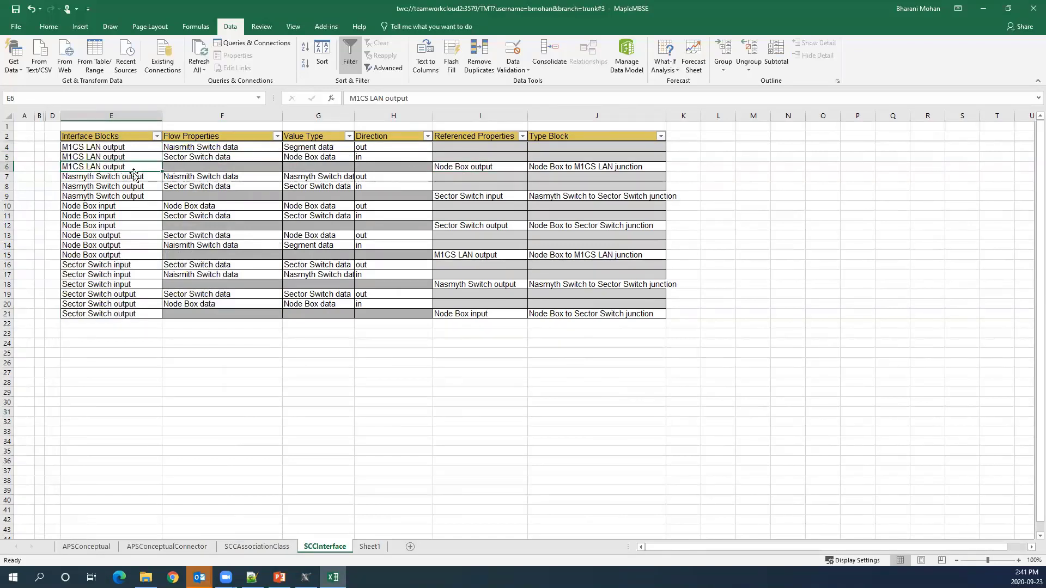
click(478, 168)
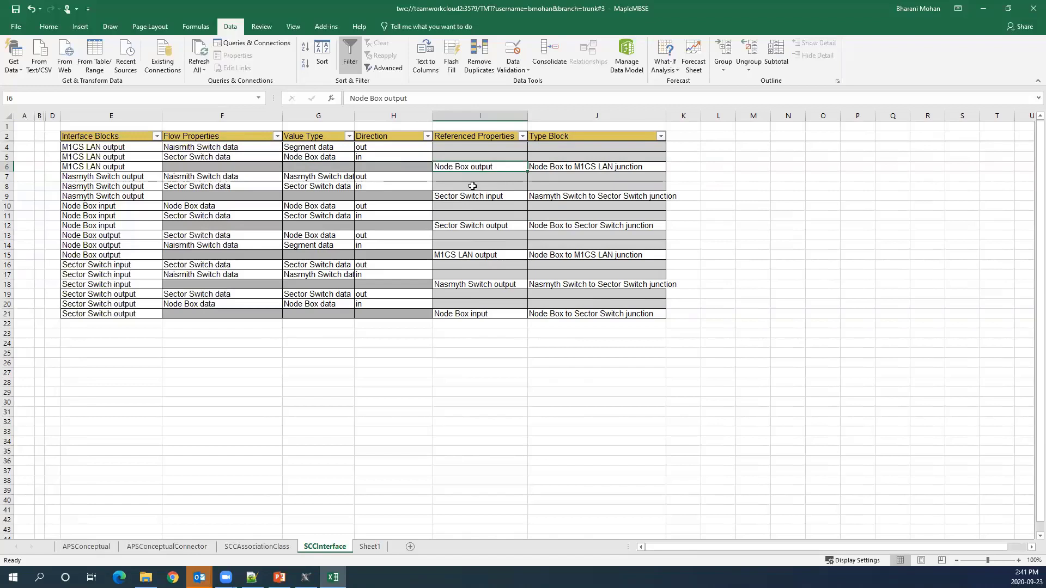
click(559, 170)
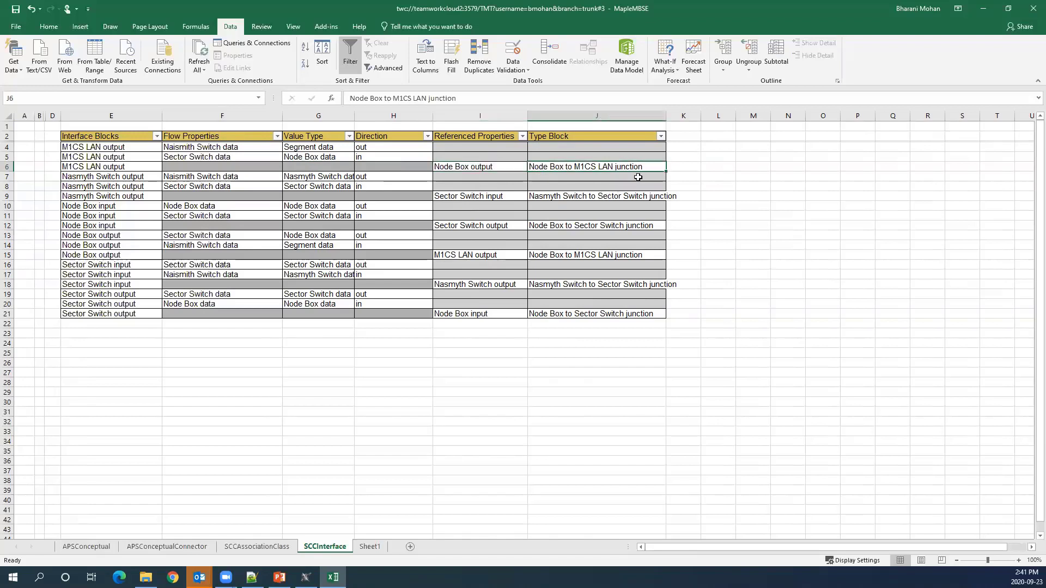
click(482, 170)
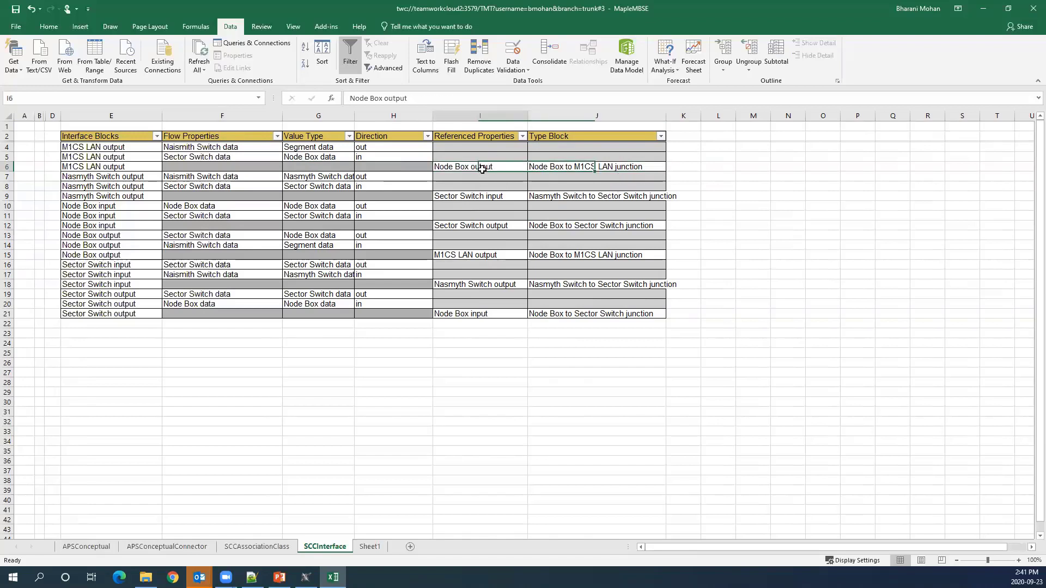
click(756, 195)
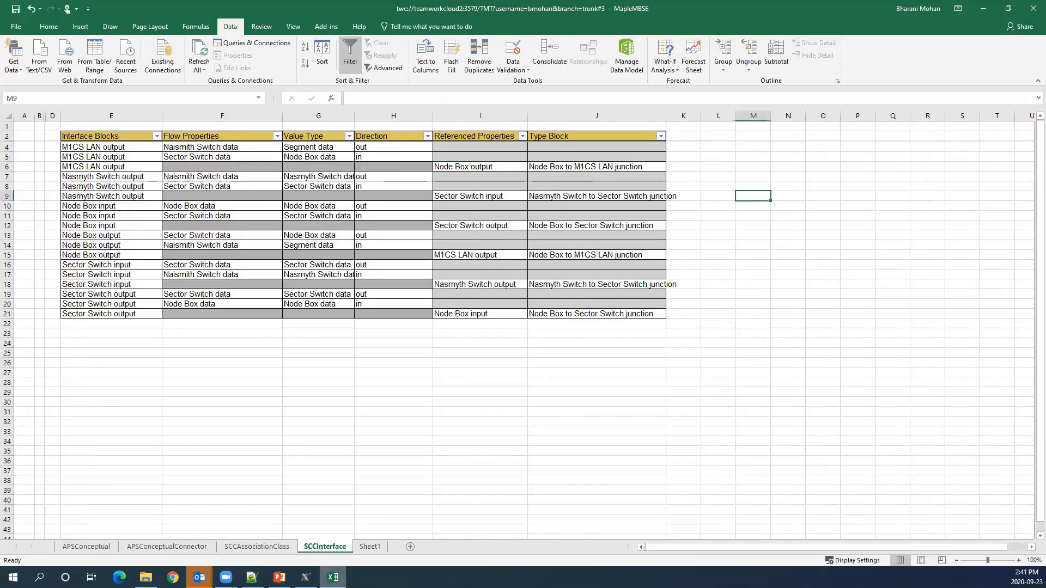
Step: Switch to Cameo Systems Modeler, show the APS Mission diagram, and check the containment tree and search results for the interface elements
click(305, 576)
scroll(185, 263, down, 12)
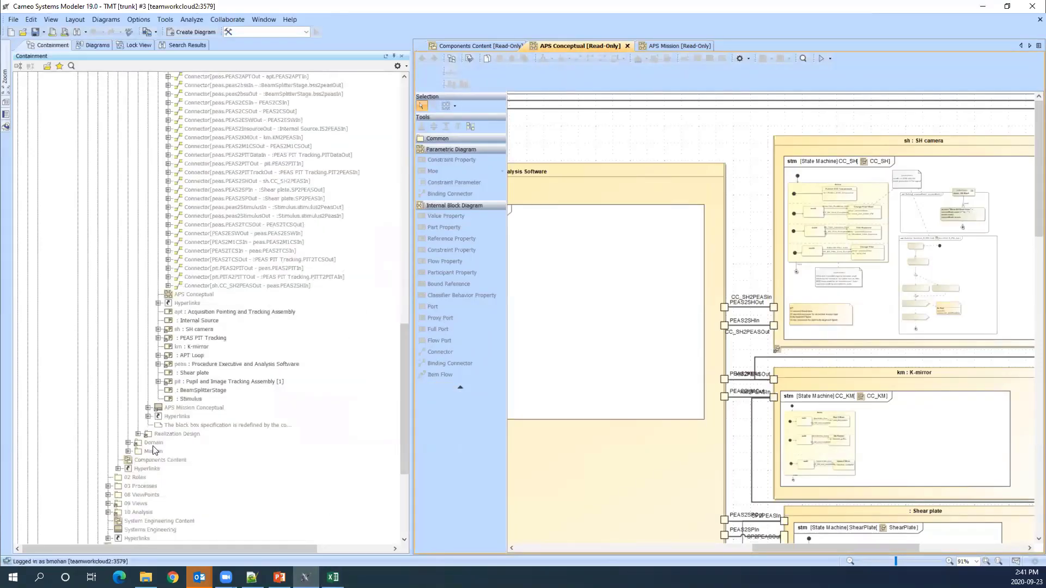
scroll(139, 393, down, 6)
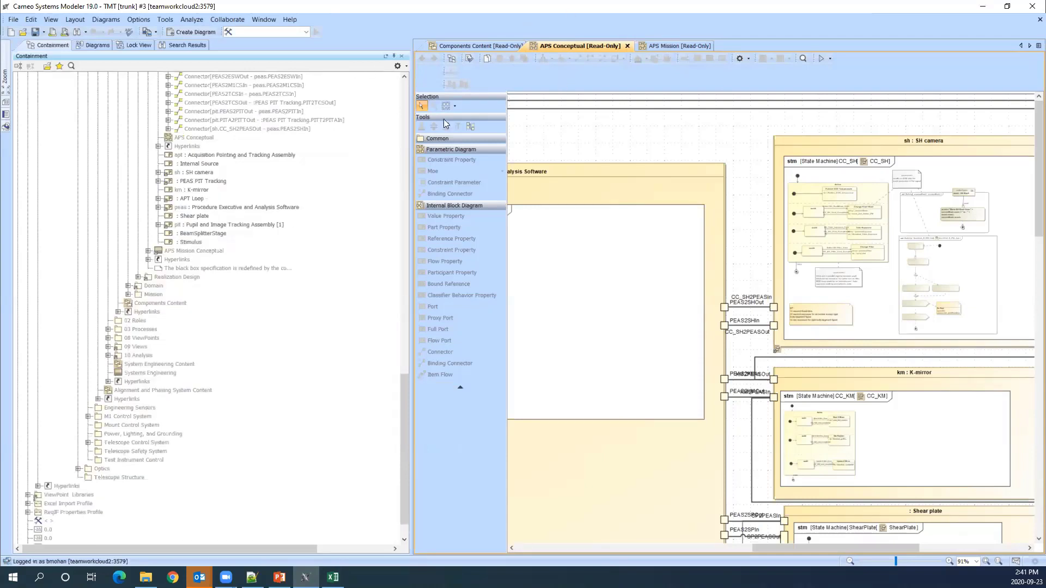
click(667, 45)
scroll(246, 319, up, 6)
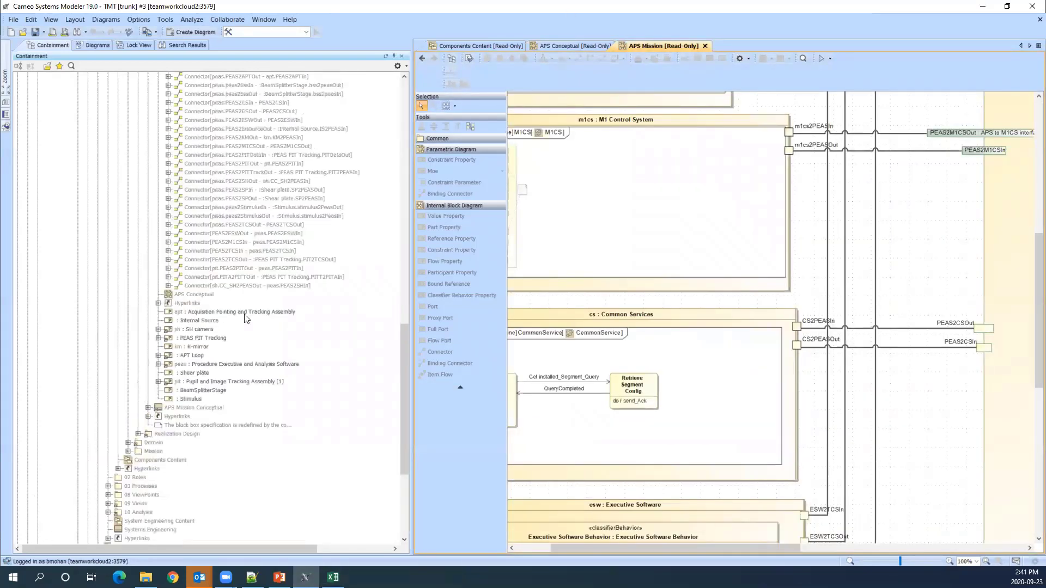
click(175, 46)
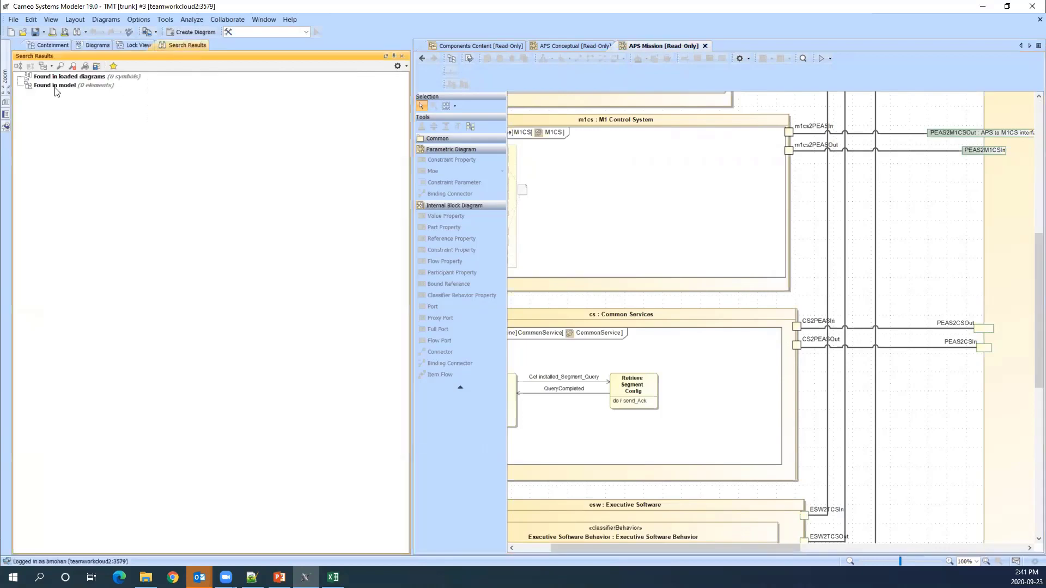
click(44, 48)
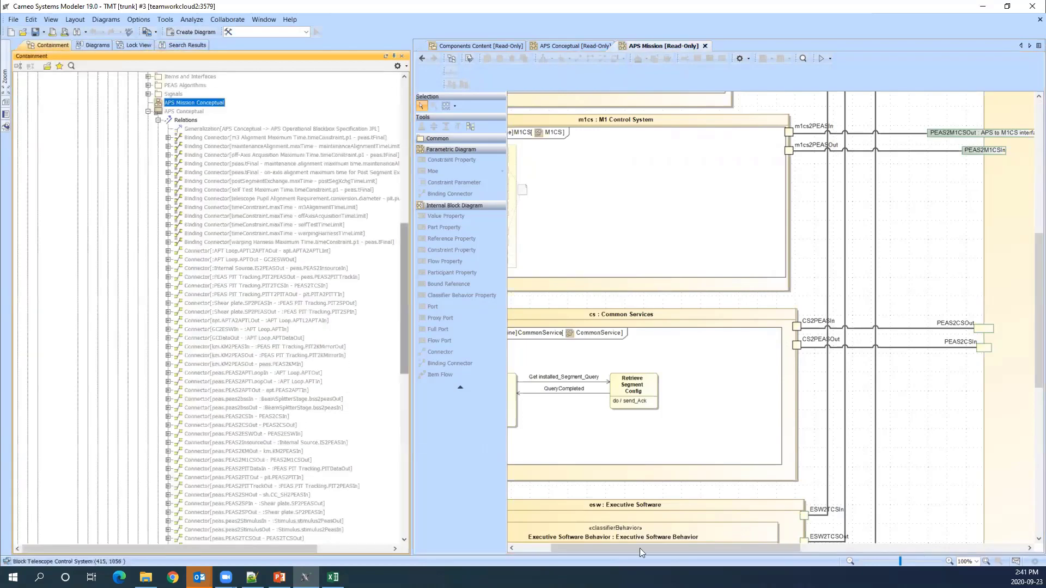
Step: Expand Conceptual Design's Components, Configuration Tables, PEAS Algorithms and Interchange functions packages, including External and its Cmd_M1CS package
scroll(148, 248, up, 7)
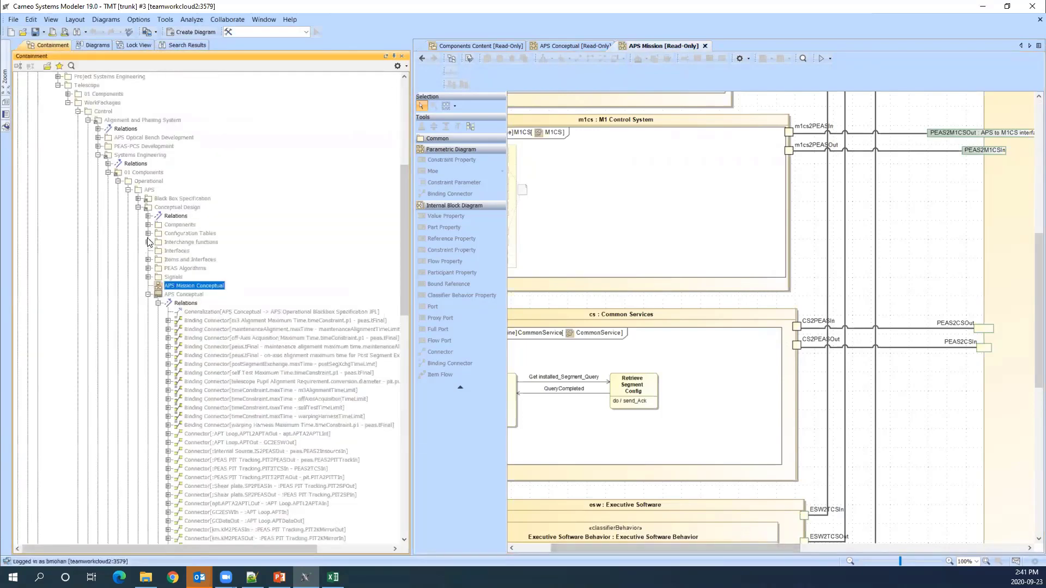
click(148, 224)
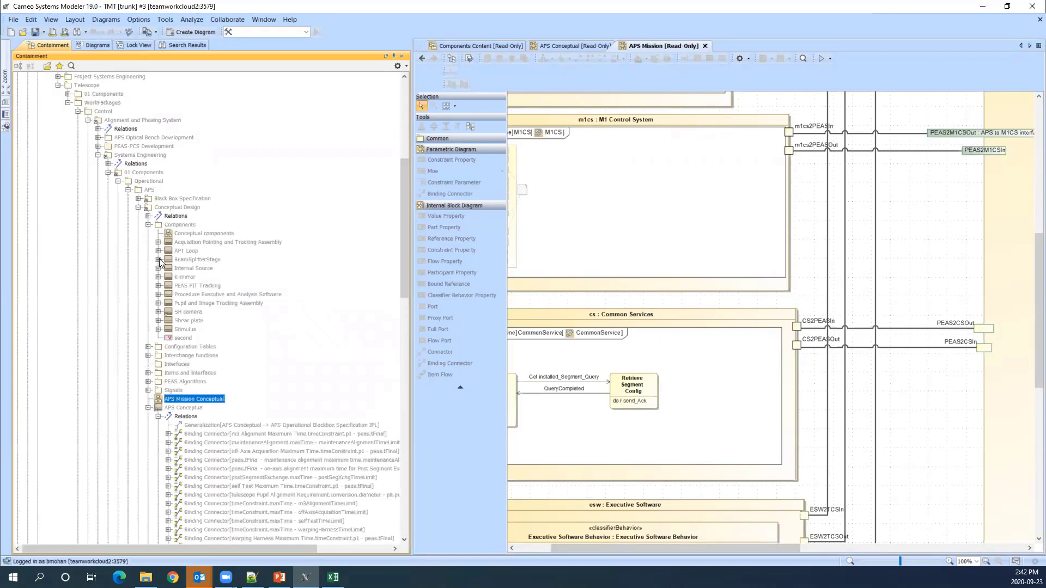
click(148, 347)
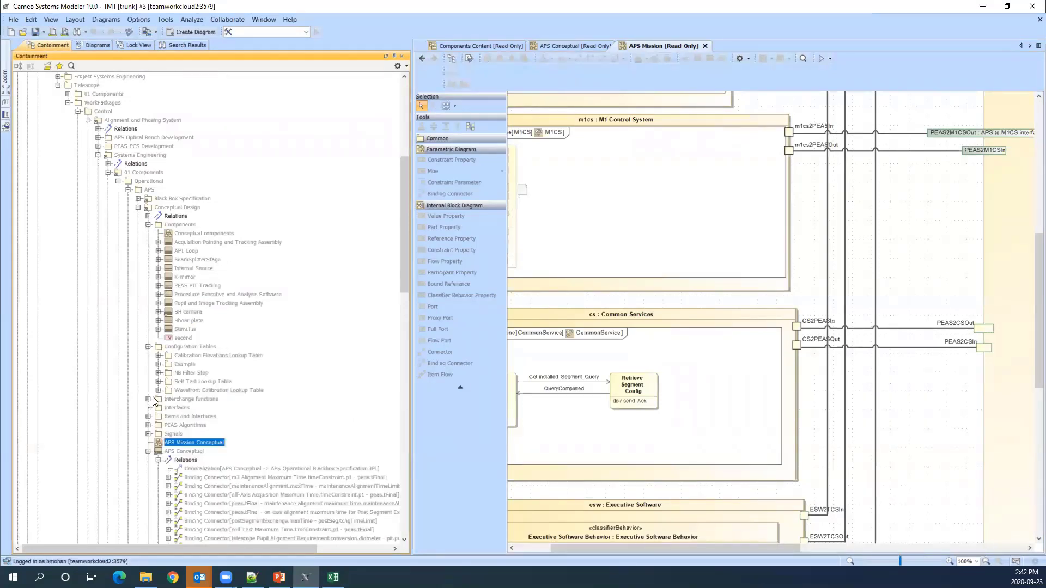
click(148, 424)
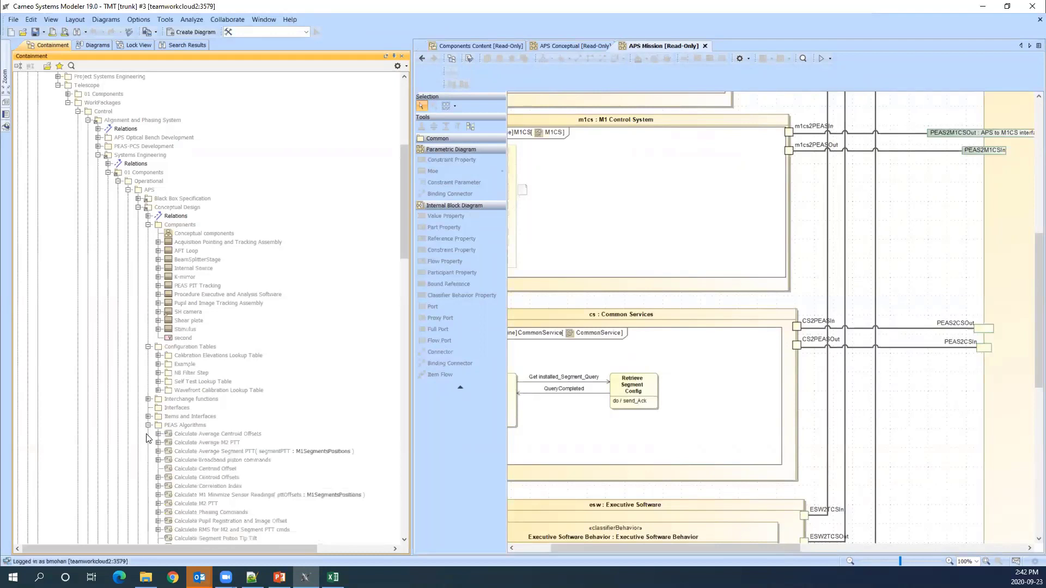
click(148, 400)
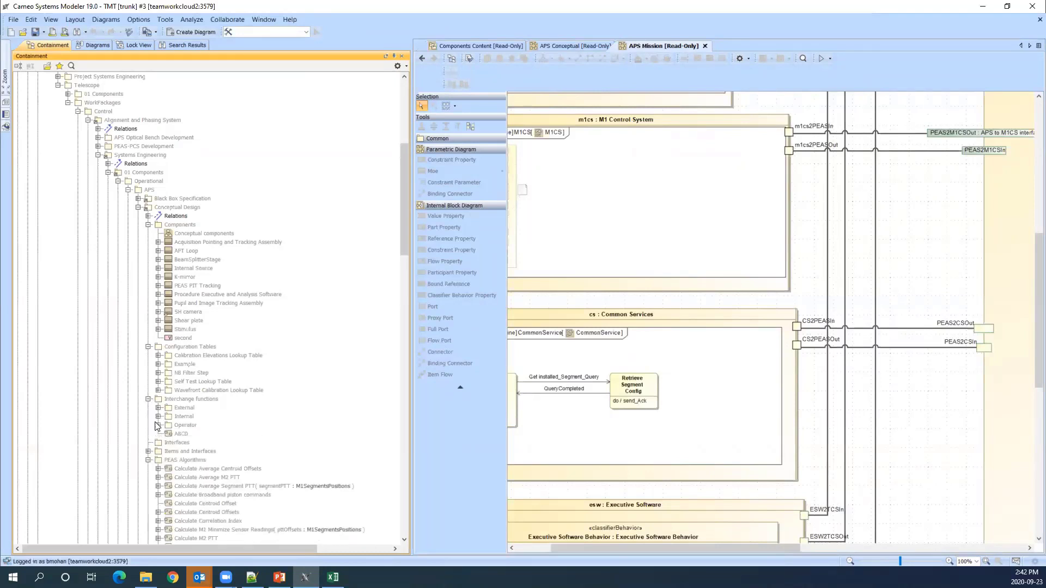
click(158, 408)
click(168, 434)
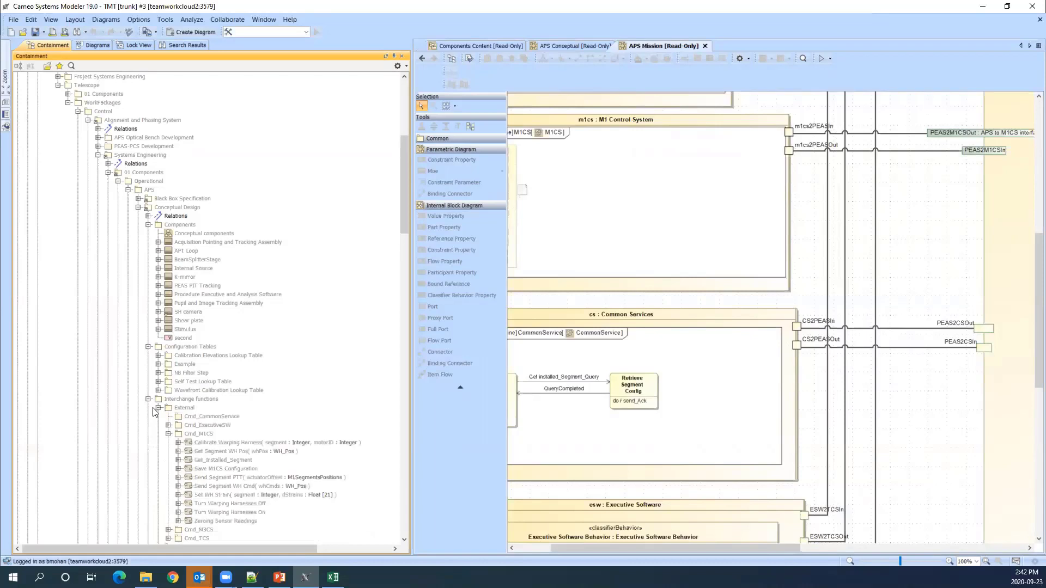
Step: Expand the APS Optical Bench Development and PEAS-PCS Development packages under Alignment and Phasing System
scroll(155, 412, up, 5)
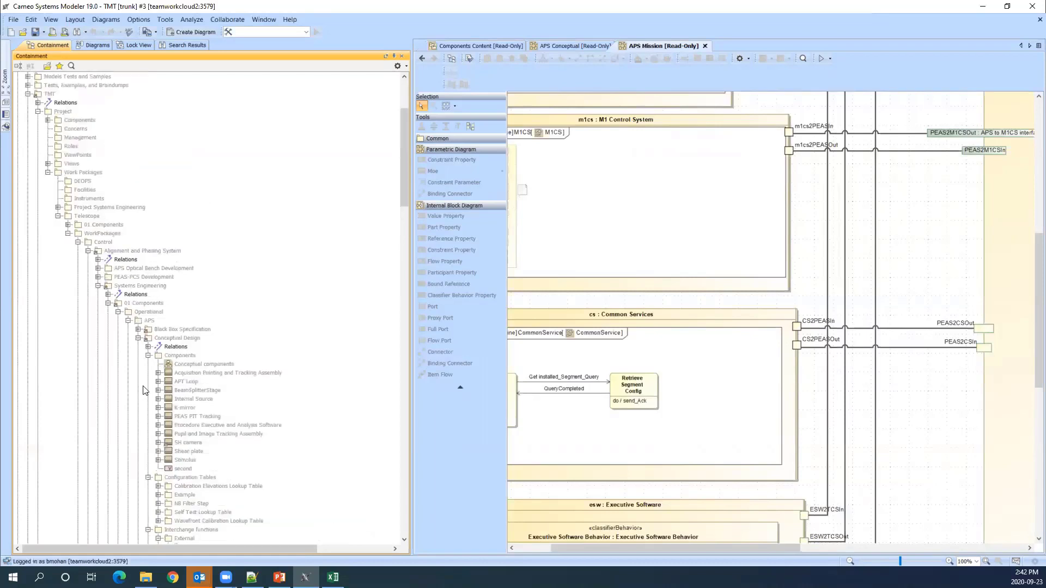
click(98, 277)
click(98, 277)
click(98, 268)
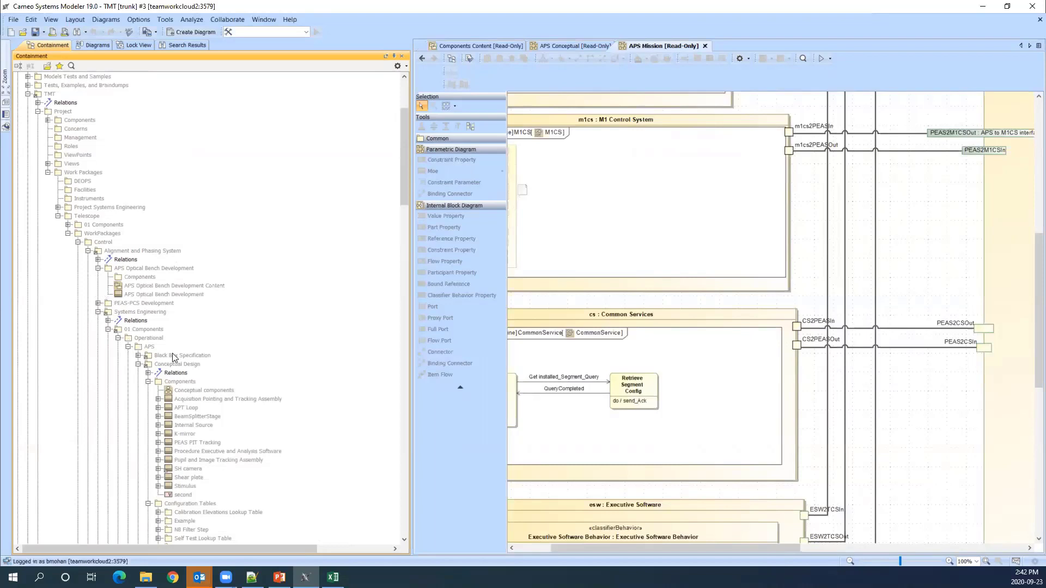
click(99, 303)
Step: Look through the APS Conceptual relations and parts in the containment tree, and return to the SCCInterface sheet in the MapleMBSE workbook
scroll(244, 392, down, 20)
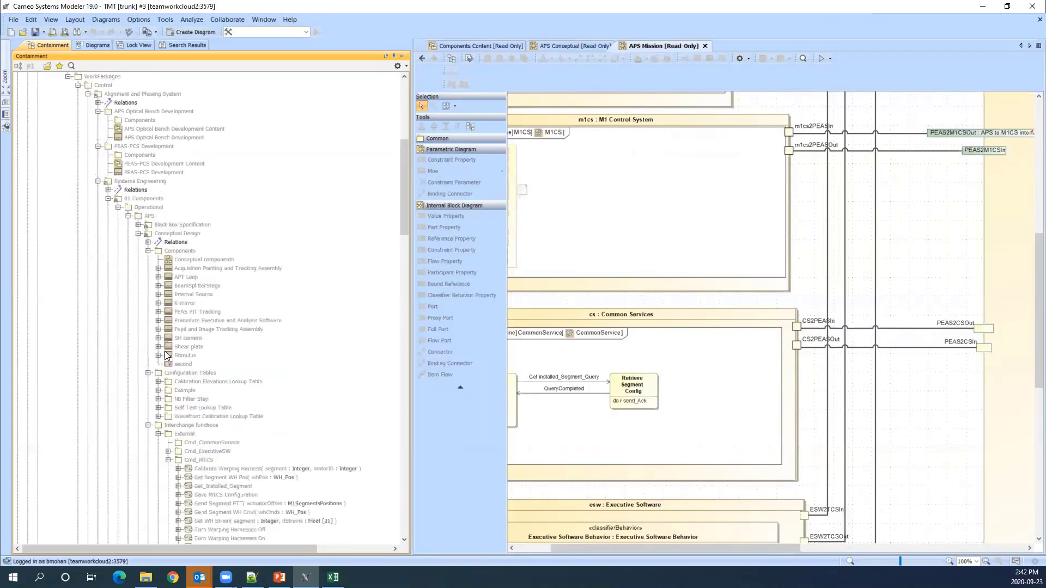
scroll(243, 392, down, 10)
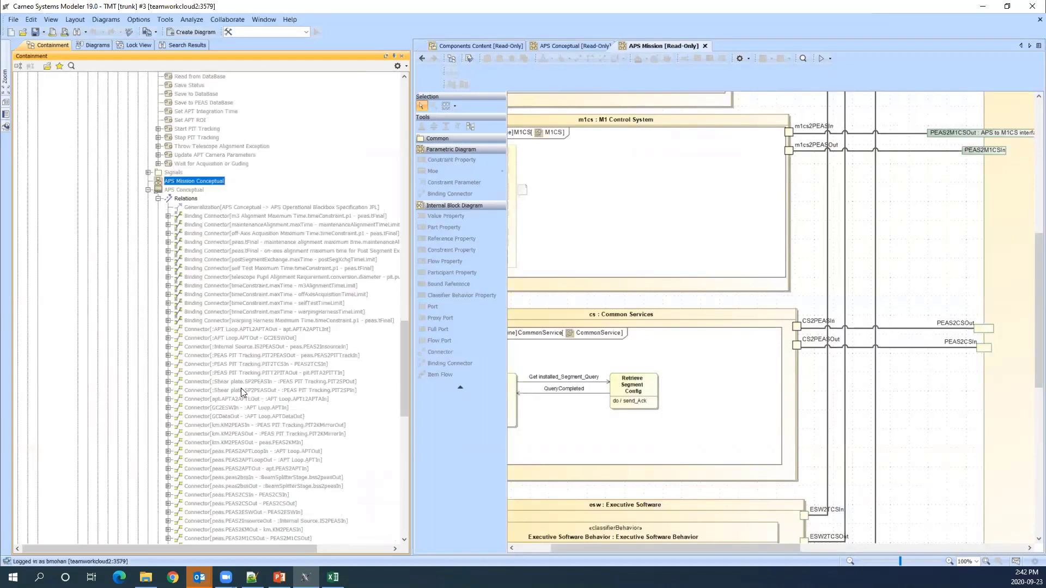
scroll(243, 392, down, 12)
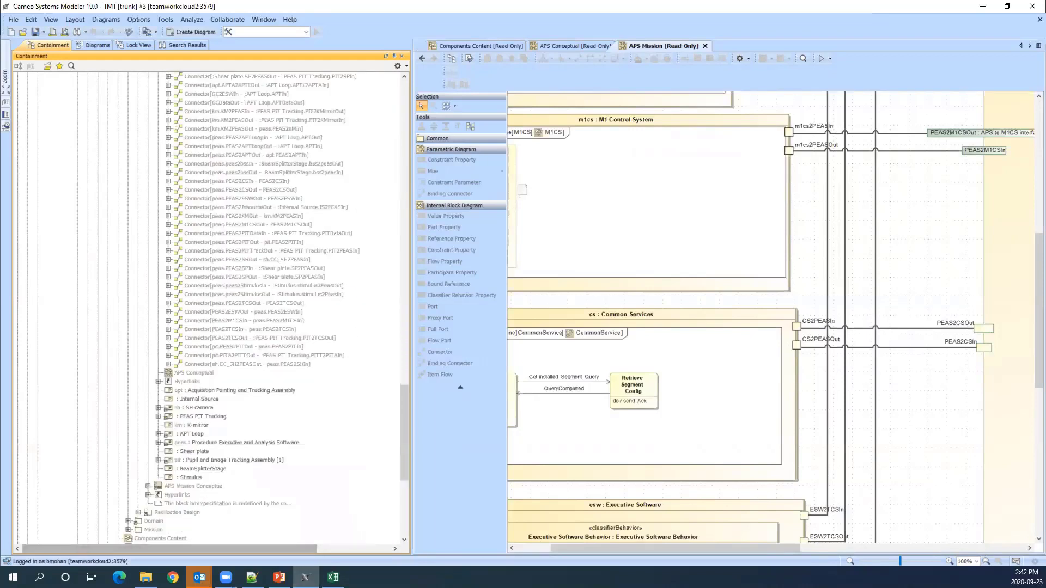
key(alt+Tab)
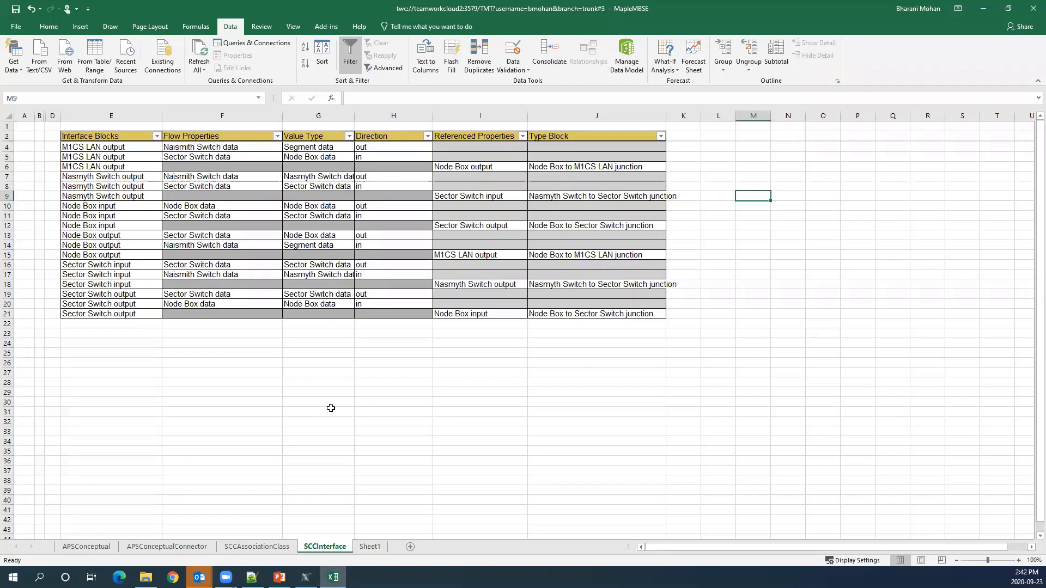